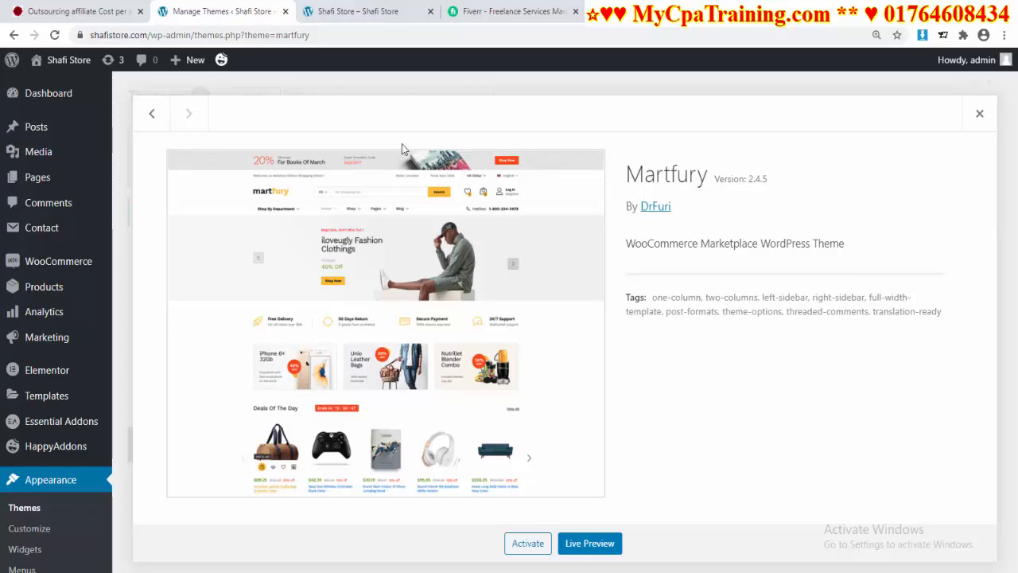
Look over the store's live home page, from the header to the Deals Of The Day section
left_click(360, 12)
scroll(545, 300, "down", 5)
scroll(545, 300, "down", 4)
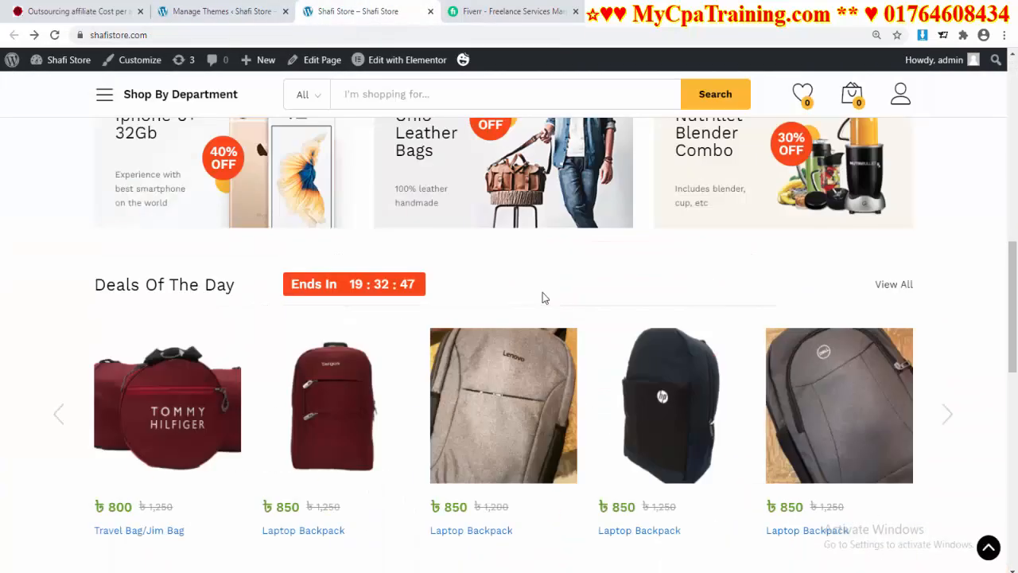
scroll(541, 295, "up", 10)
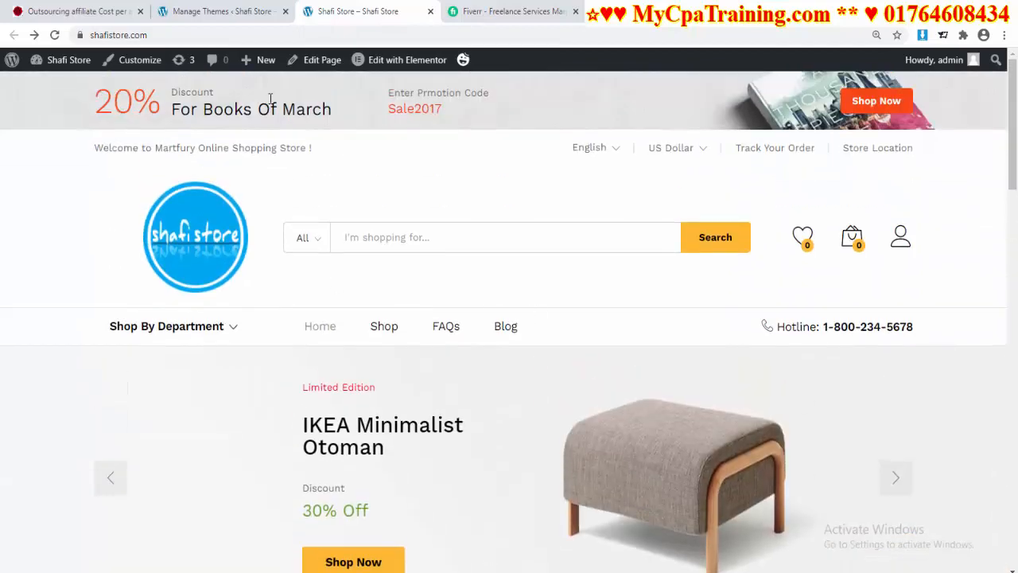
Open the Site Identity settings under General in the WordPress theme customizer
left_click(222, 11)
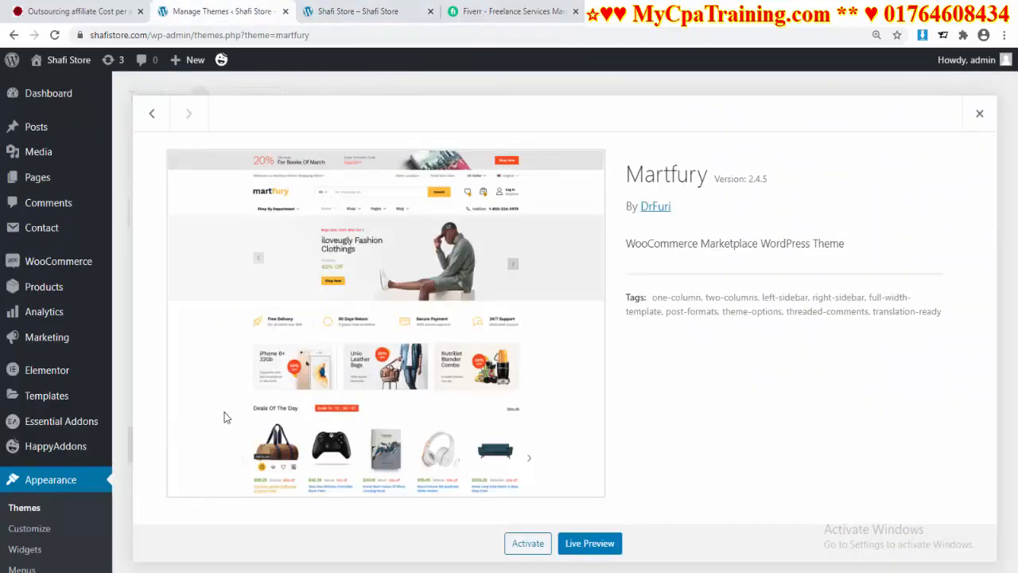
left_click(40, 529)
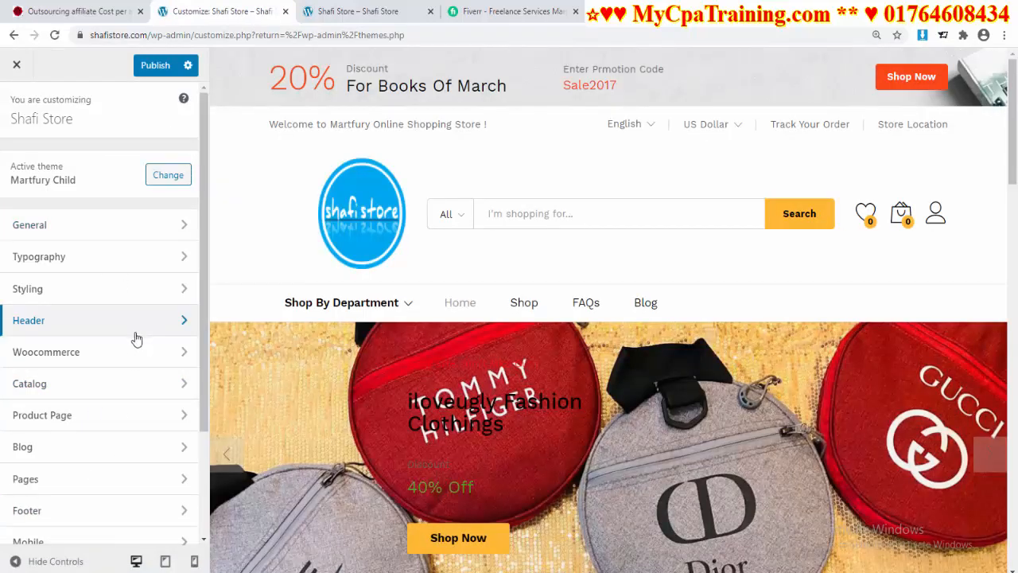
scroll(131, 310, "down", 2)
scroll(124, 318, "up", 2)
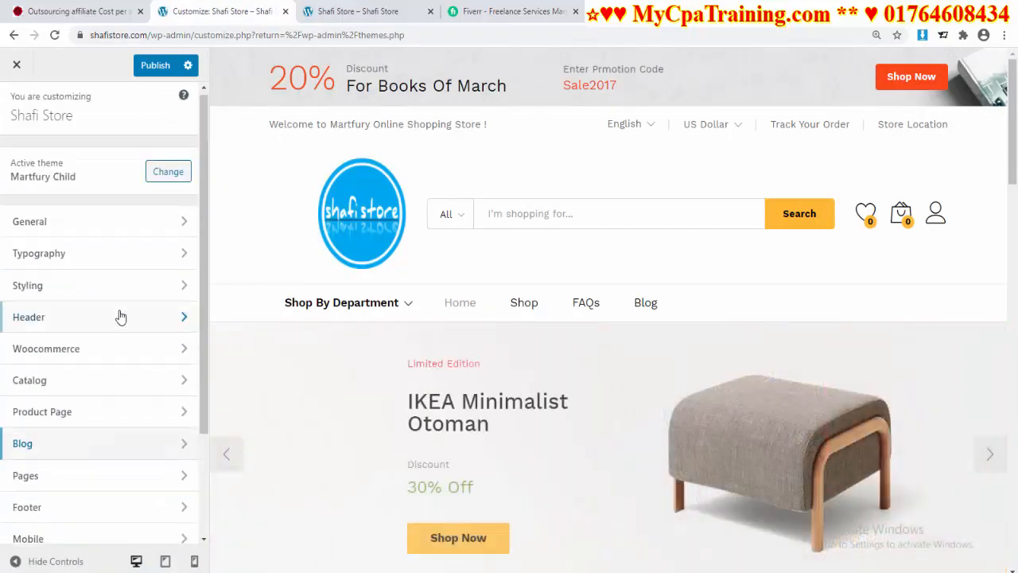
left_click(47, 230)
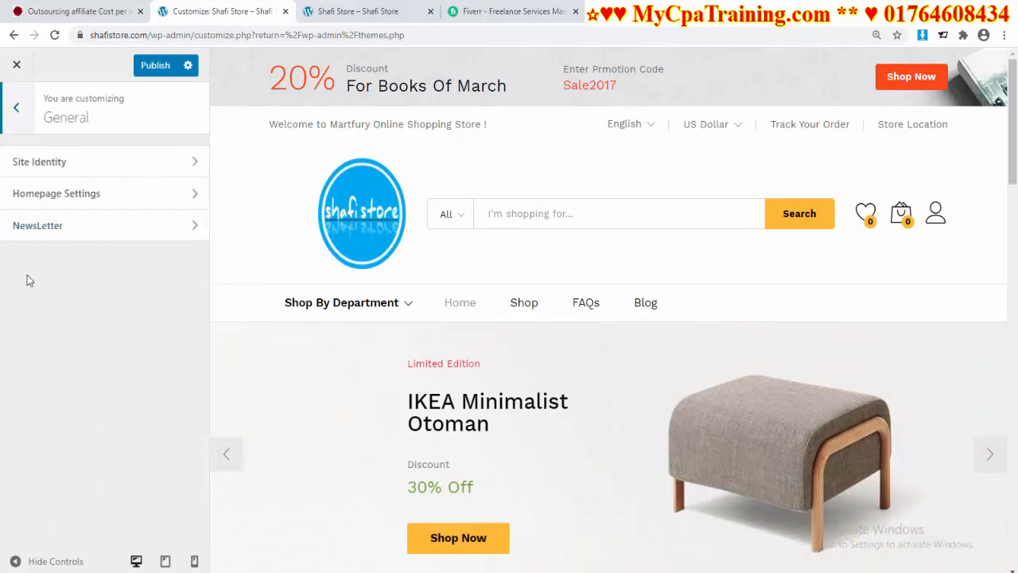
left_click(75, 168)
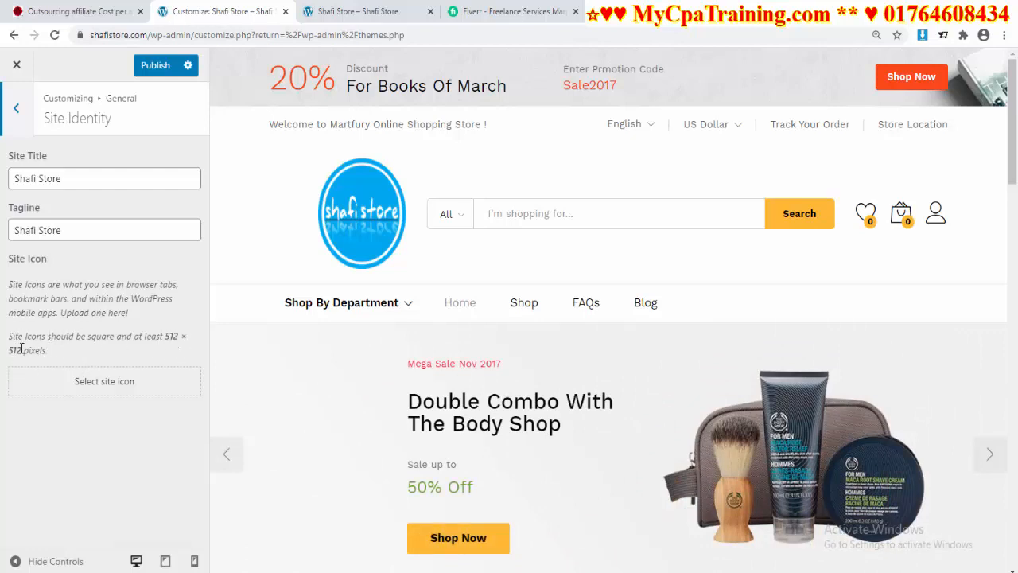
Save the header logo from the live store page to Downloads as the PNG image shafistore
left_click(362, 11)
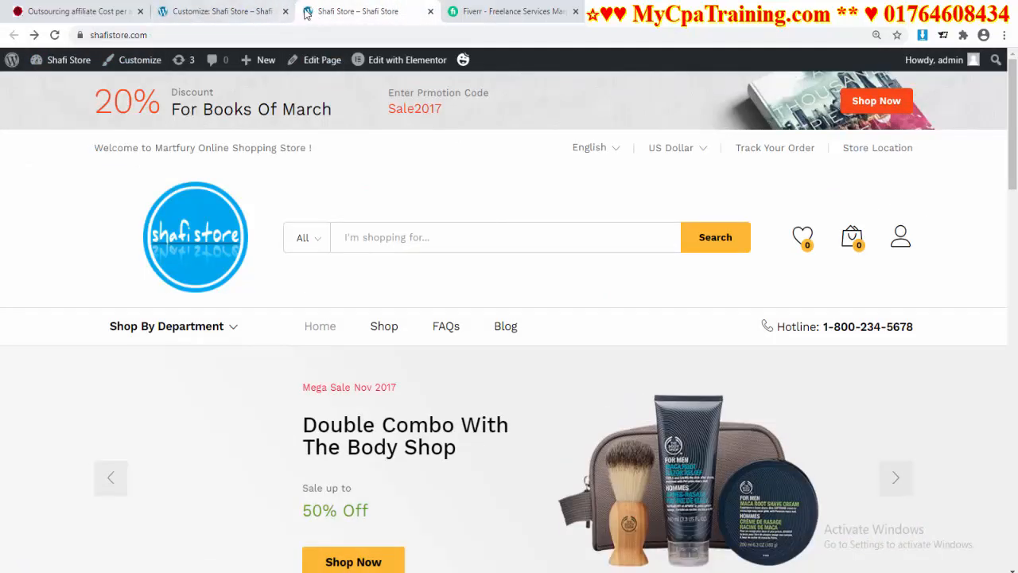
left_click(238, 11)
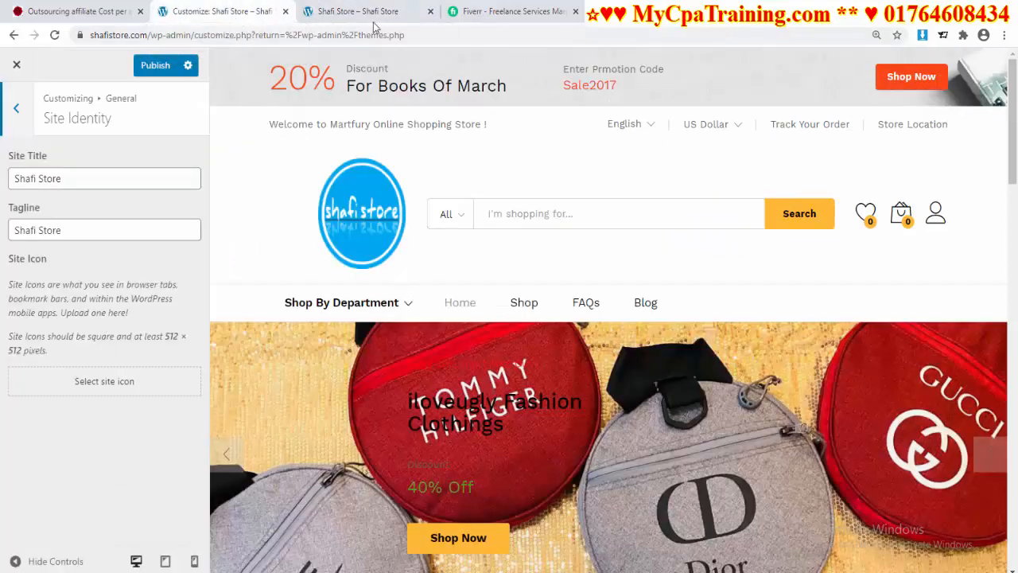
left_click(375, 16)
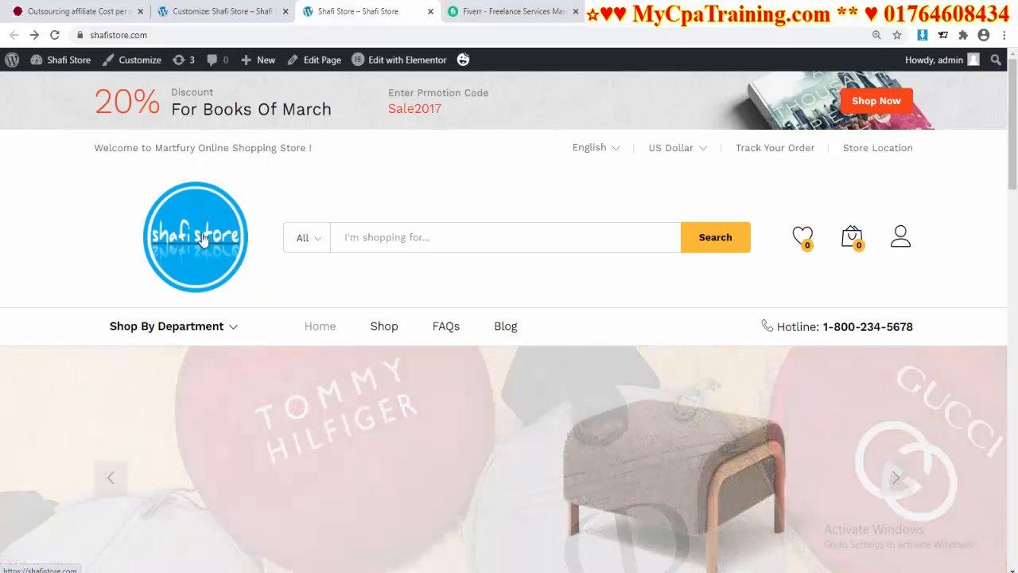
right_click(203, 239)
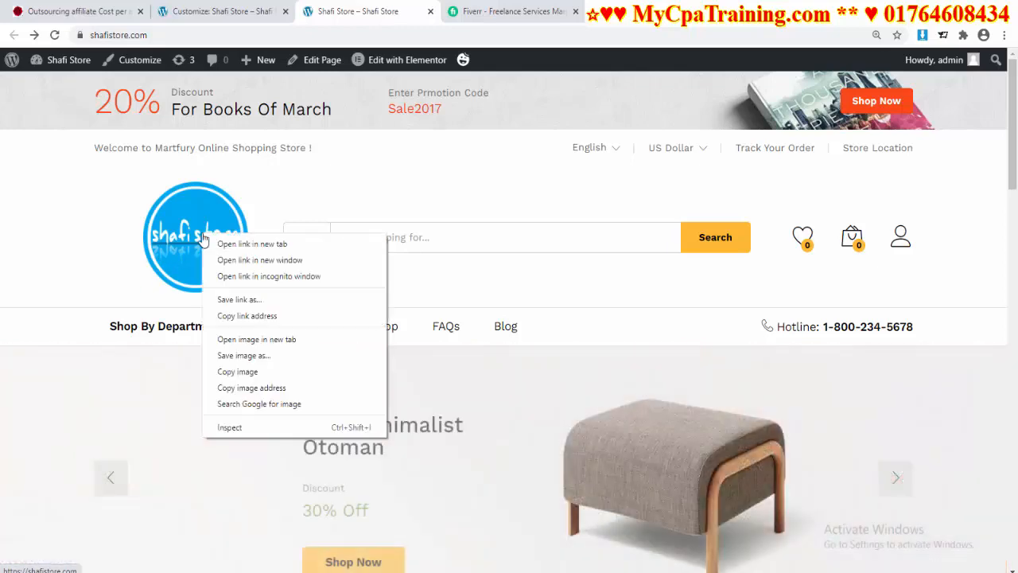
left_click(257, 388)
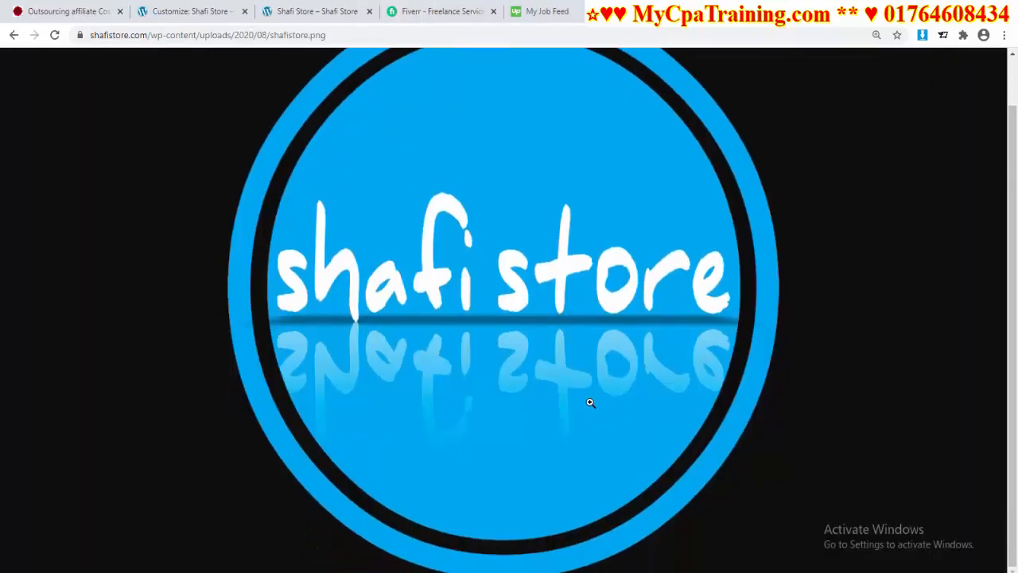
right_click(492, 257)
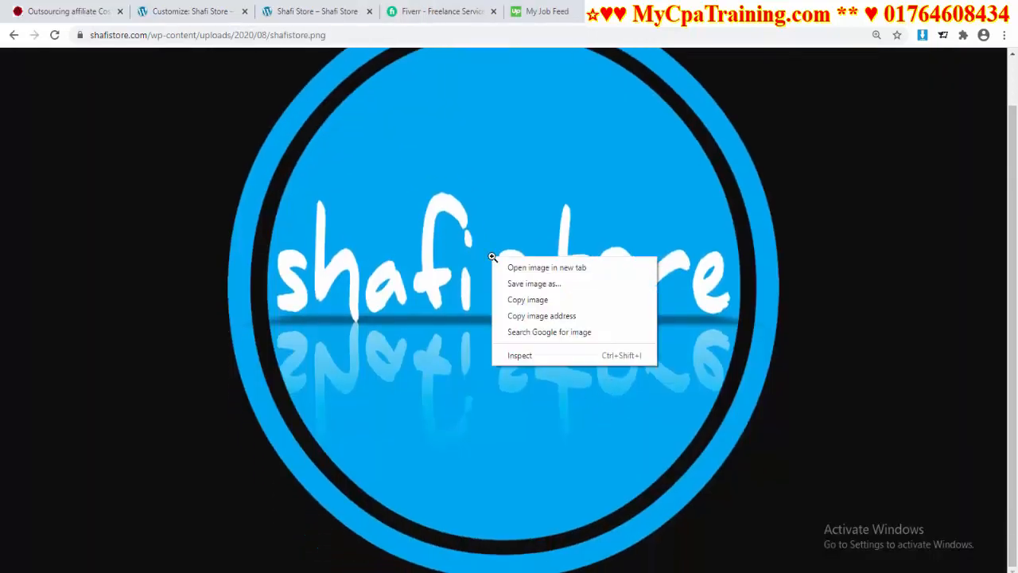
left_click(535, 288)
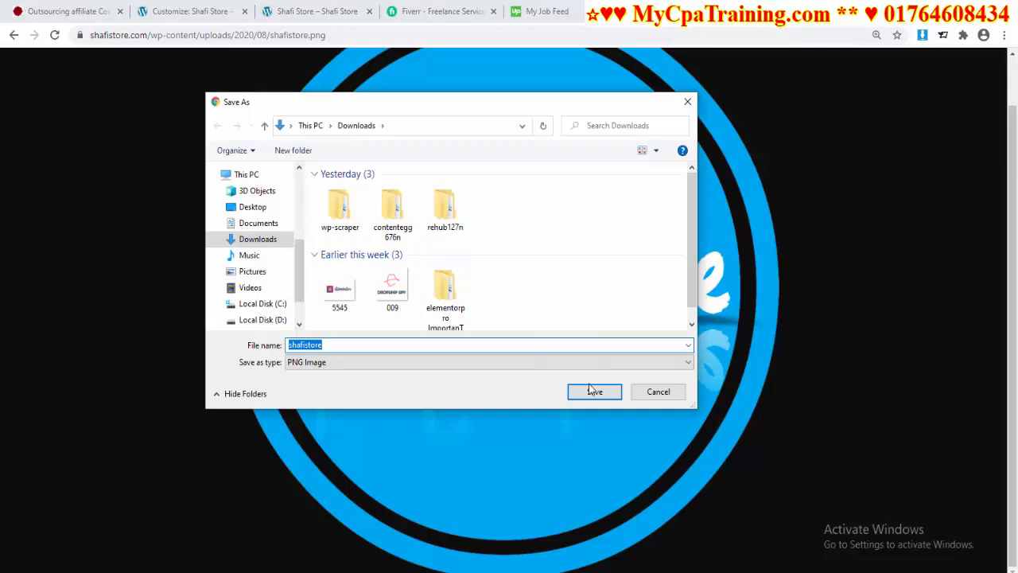
left_click(594, 391)
key("ctrl+w")
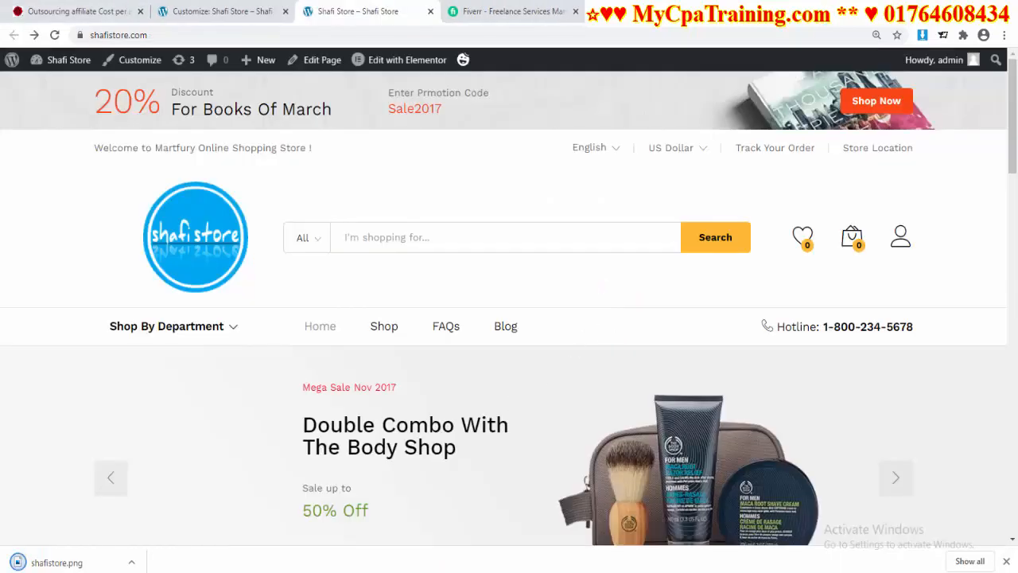
Launch Adobe Photoshop CS6 and open the shafistore image from Downloads
key("super+s")
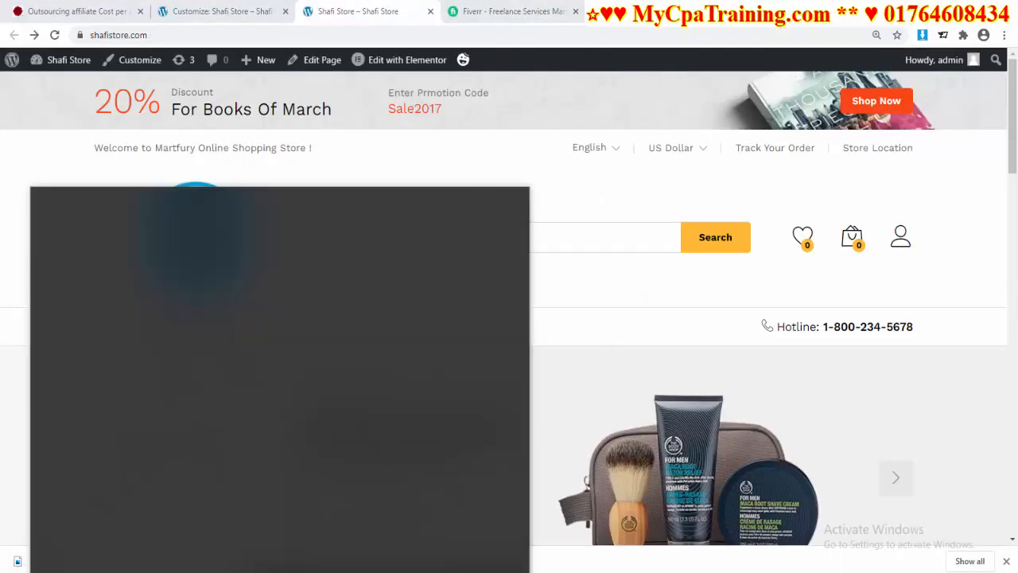
type("phot")
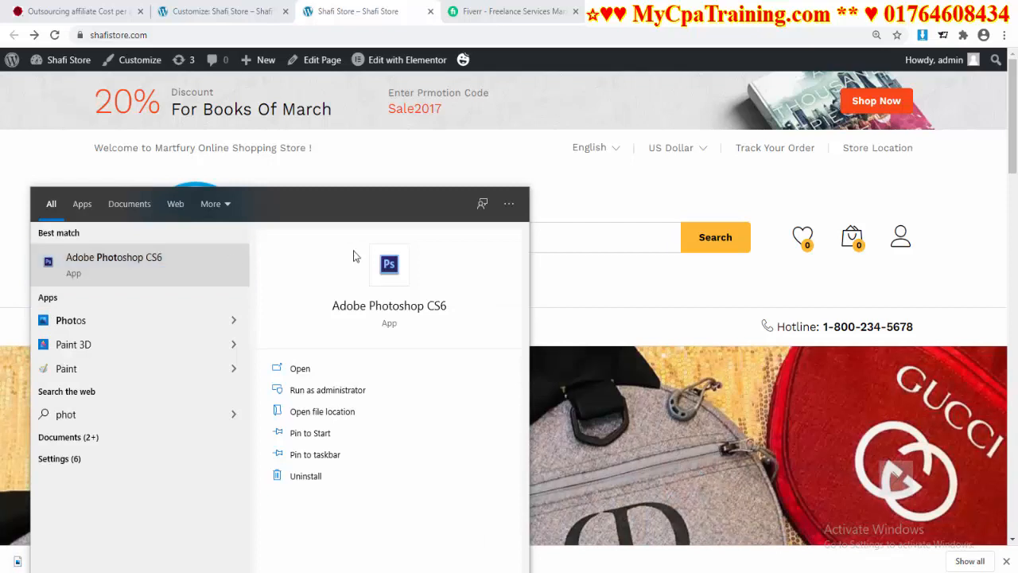
key("Escape")
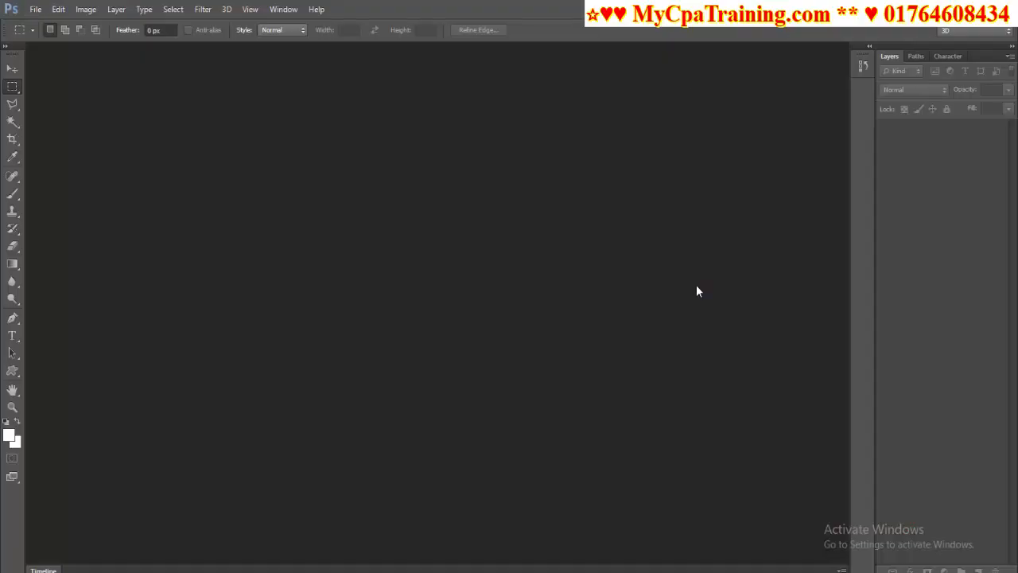
key("ctrl+o")
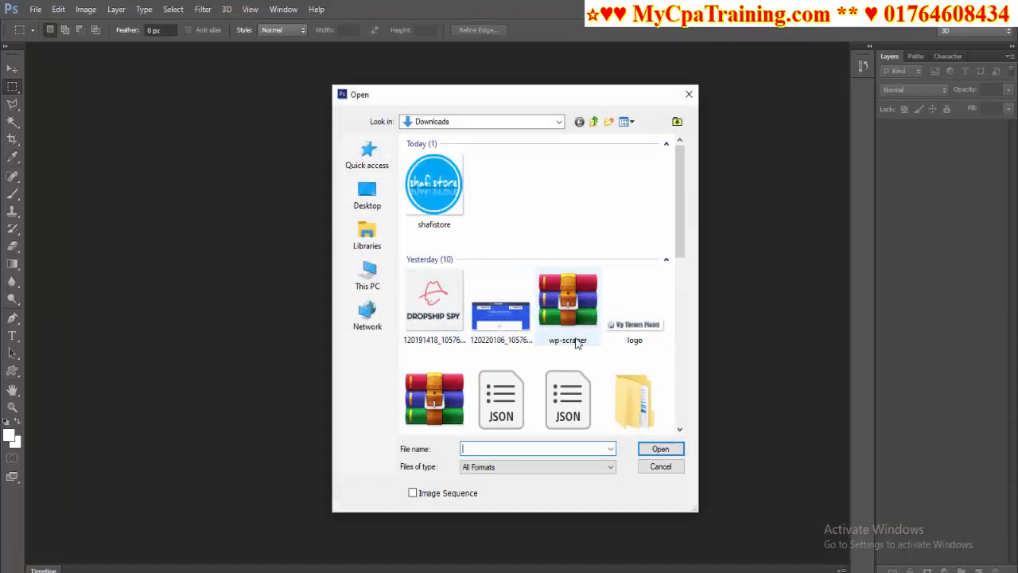
double_click(448, 195)
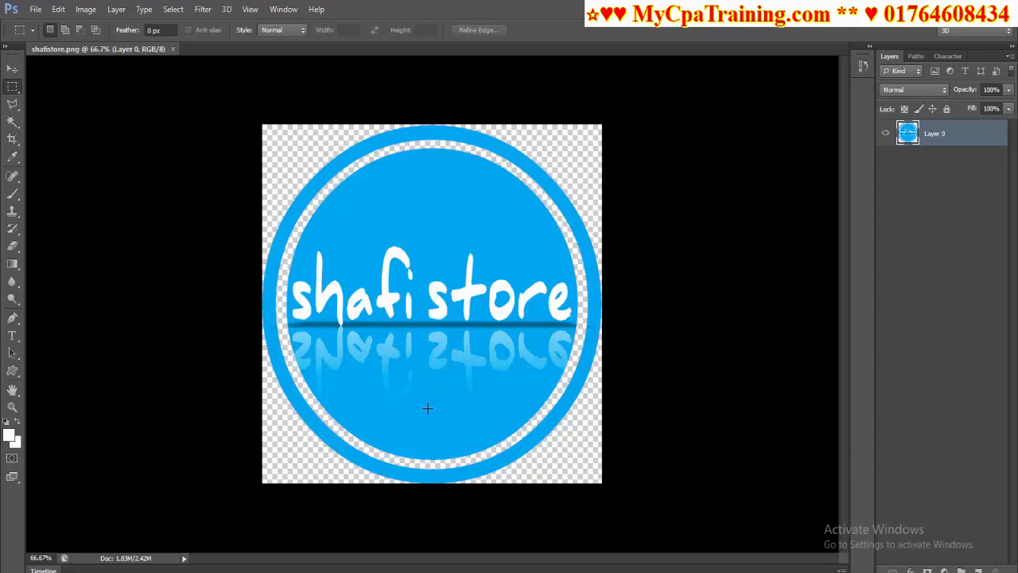
Resize the logo image to 512 × 512 pixels with its proportions constrained
left_click(88, 11)
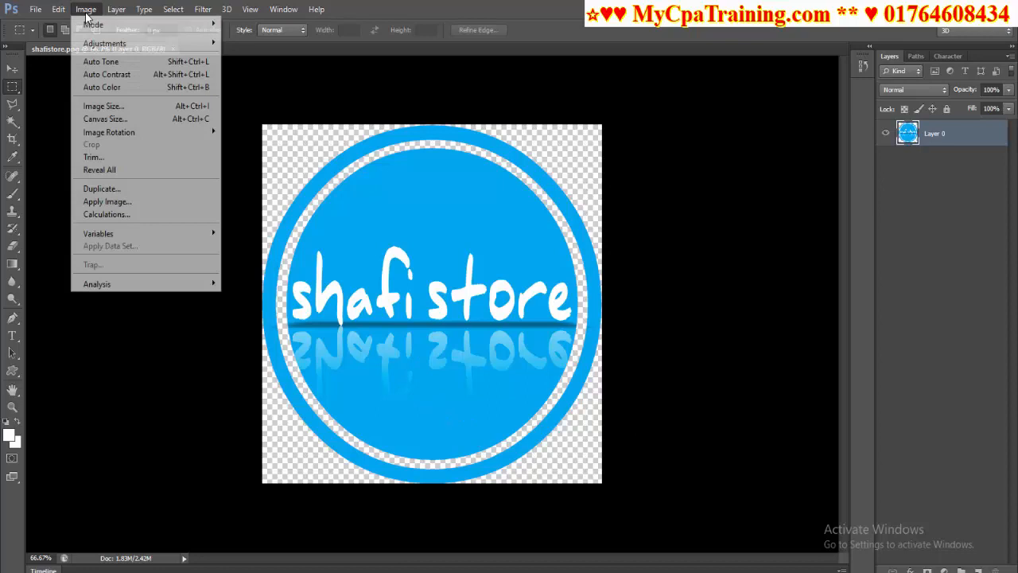
left_click(103, 109)
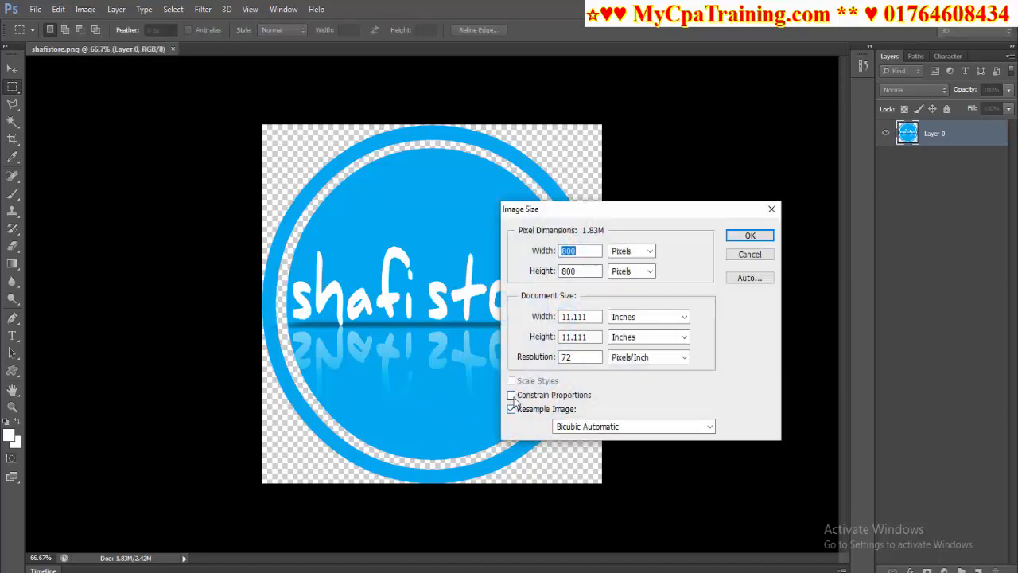
left_click(517, 396)
left_click(516, 398)
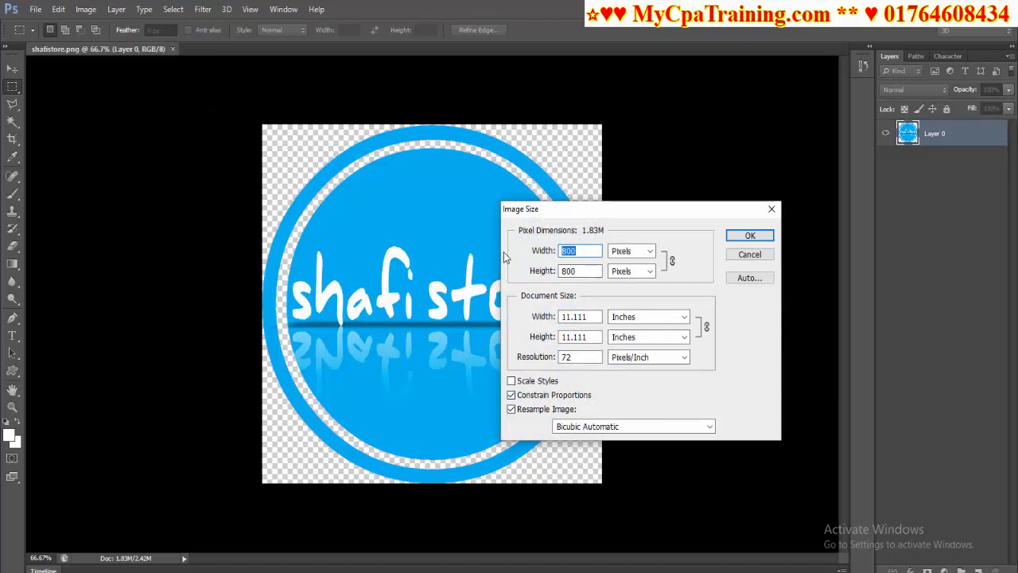
type("512")
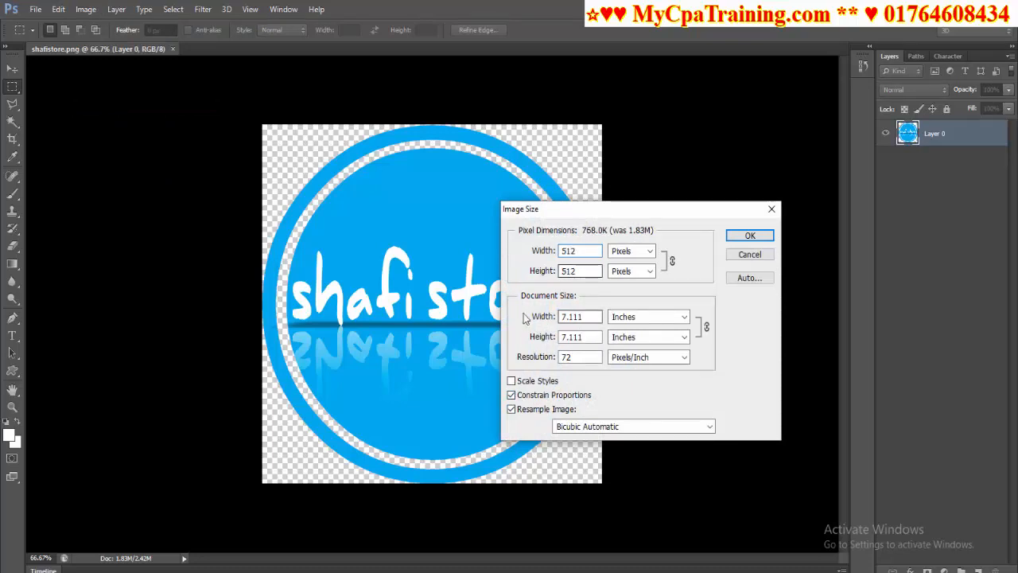
left_click(751, 237)
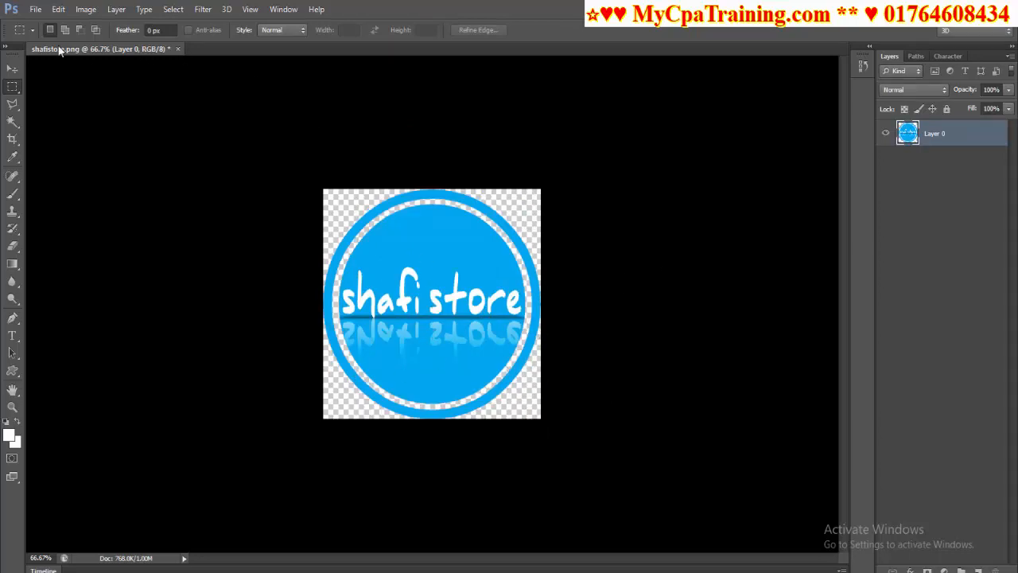
Export the logo for web as a transparent PNG-24 named store in Downloads
left_click(35, 9)
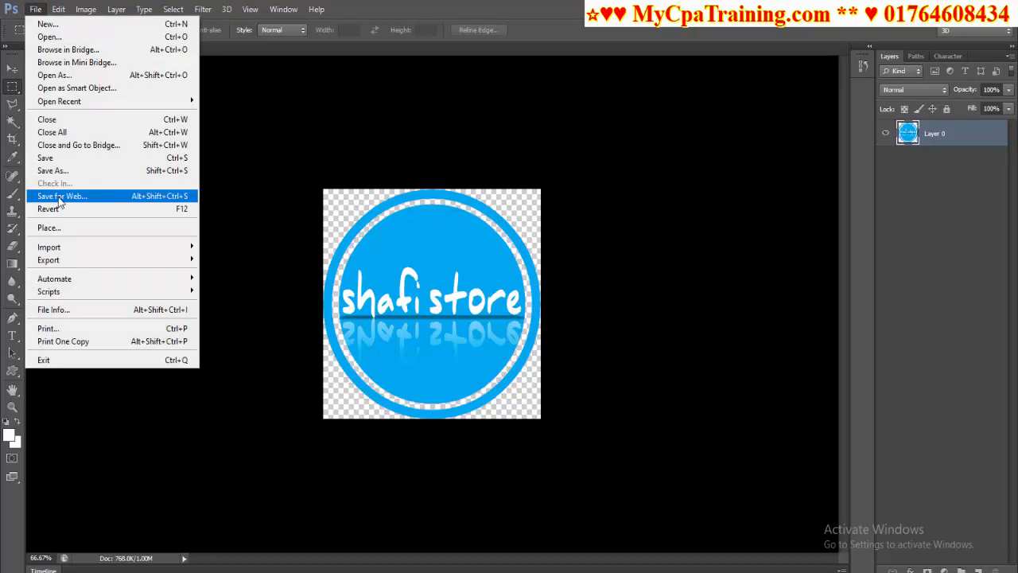
left_click(59, 197)
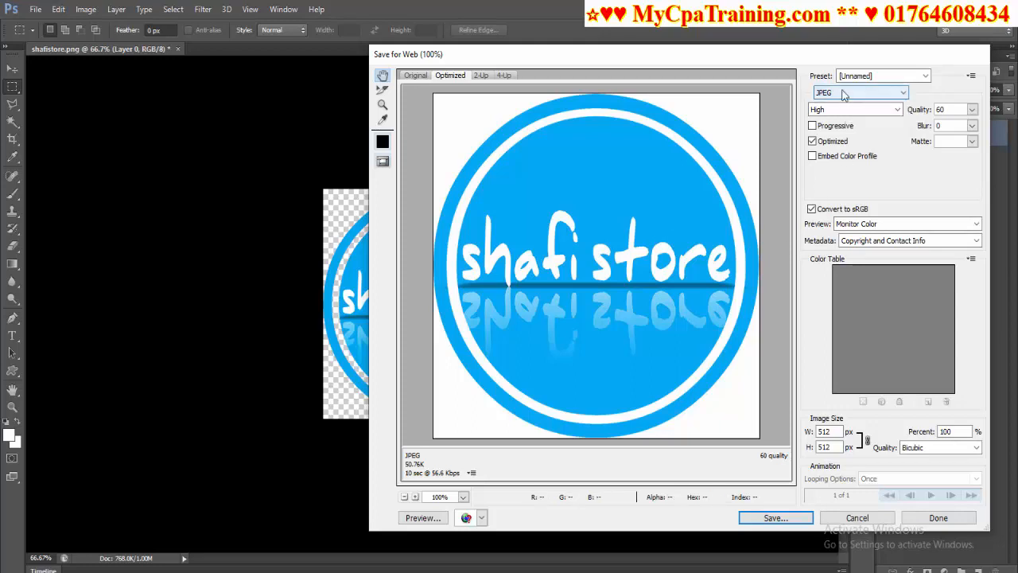
left_click(871, 92)
left_click(827, 130)
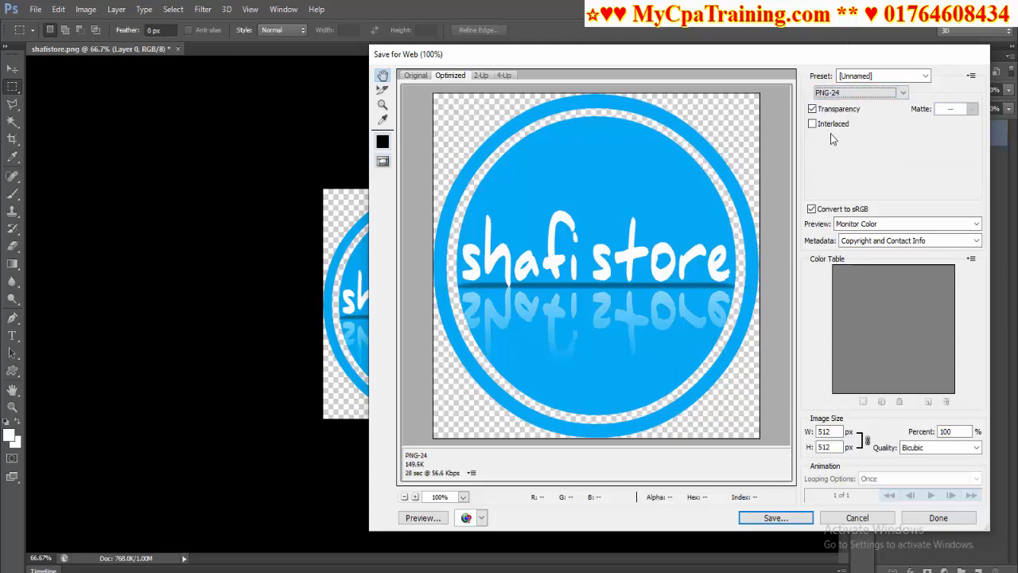
left_click(771, 518)
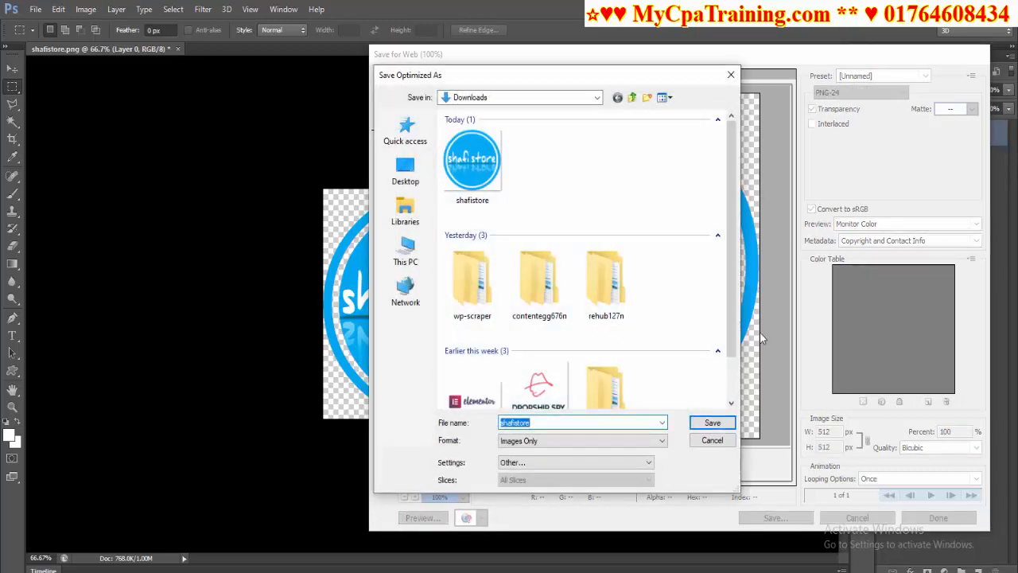
type("s")
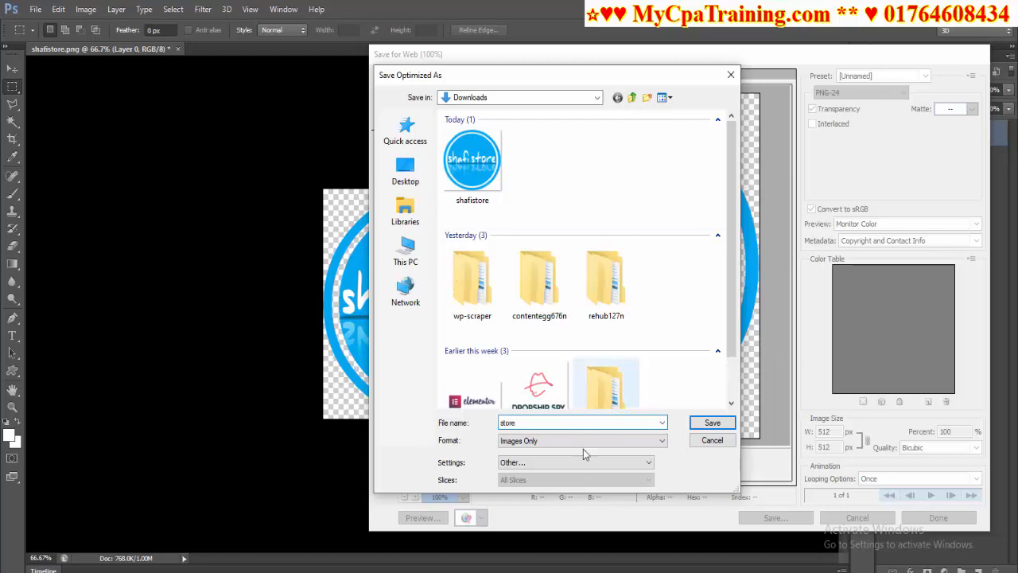
left_click(712, 424)
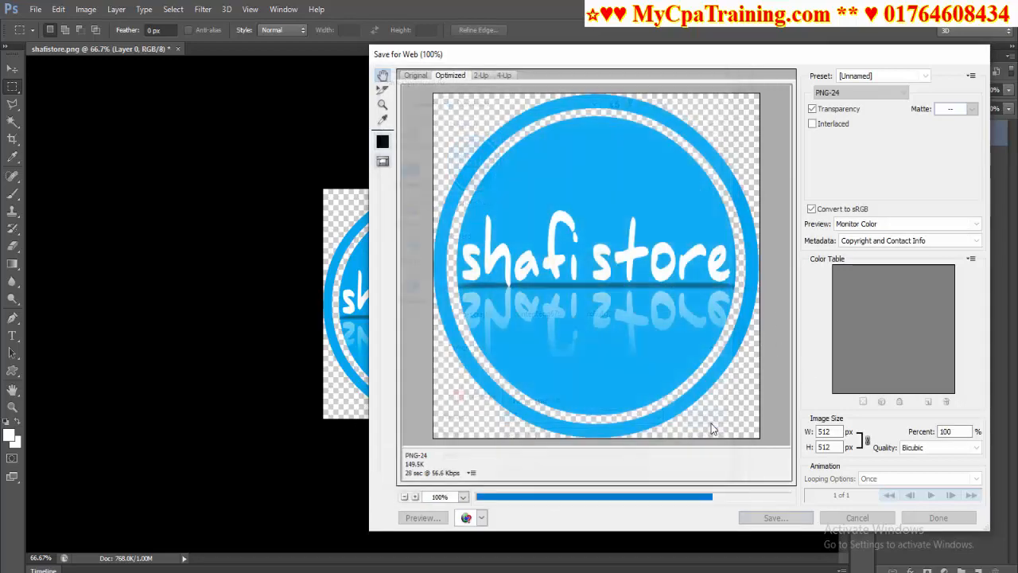
Switch back to the WordPress customizer in Chrome, upload the resized logo as the site icon, and publish the change
key("alt+Tab")
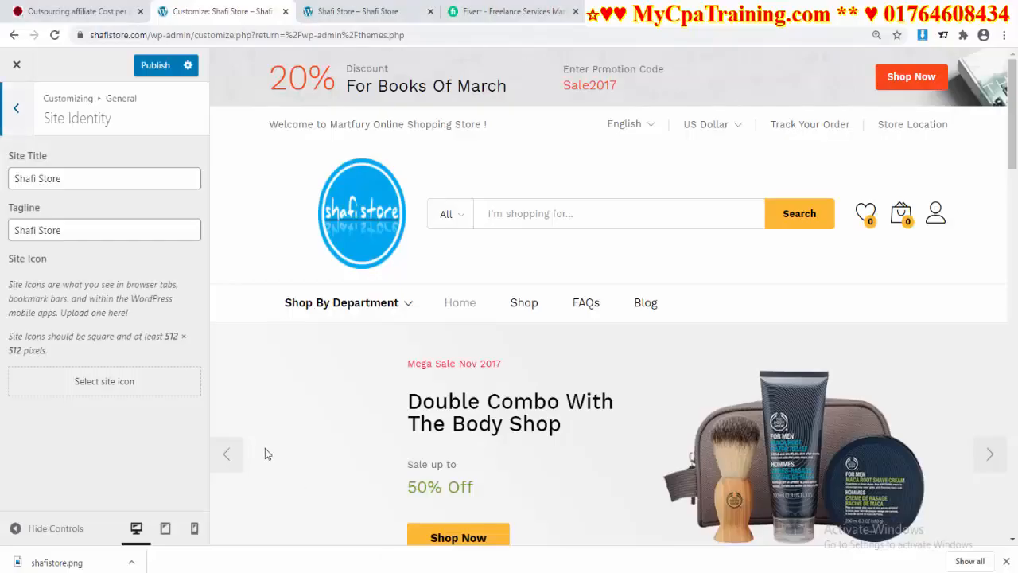
left_click(104, 386)
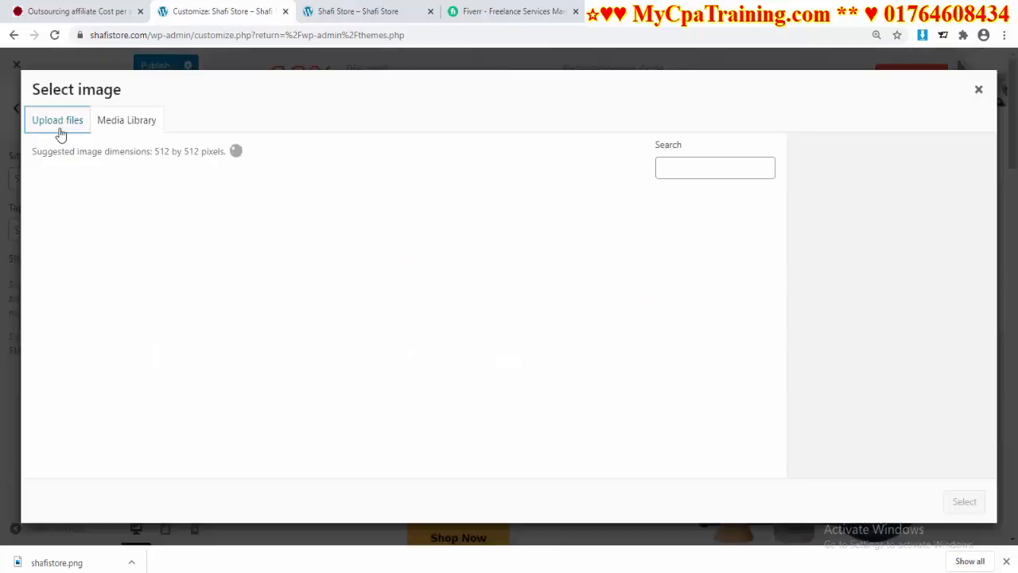
left_click(472, 327)
double_click(341, 212)
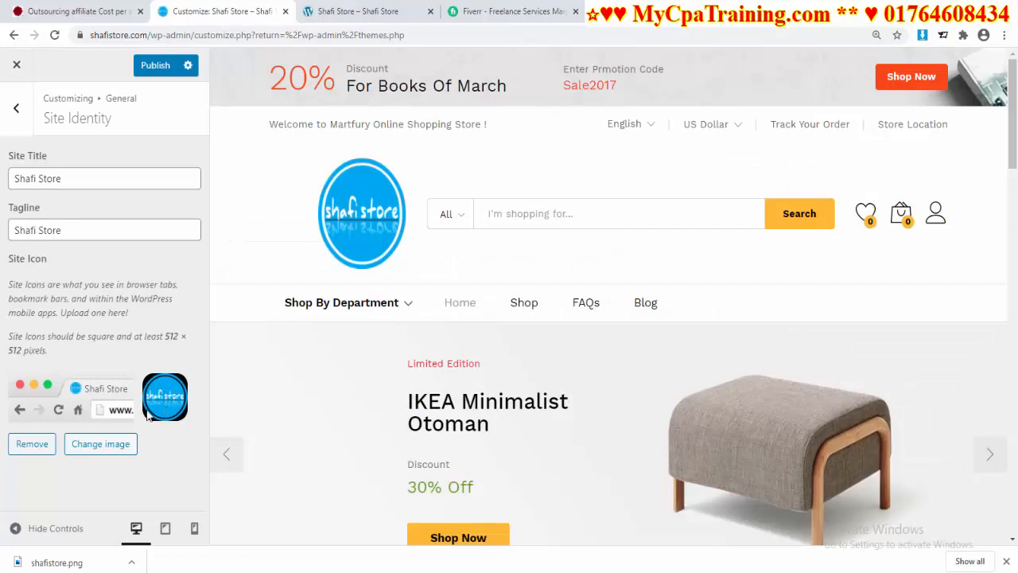
left_click(159, 65)
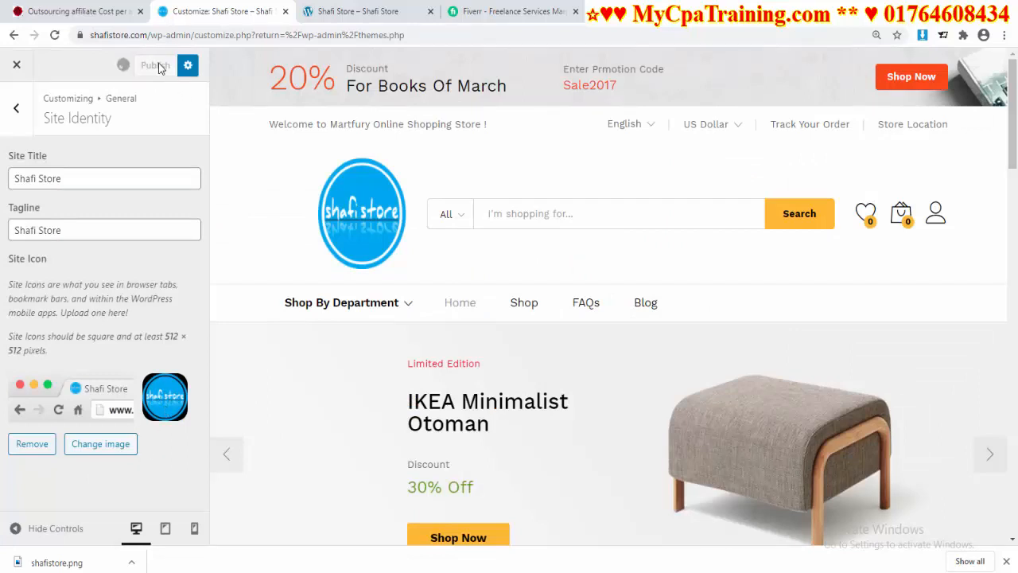
Reload shafistore.com in its own browser tab to check the new site icon
left_click(351, 11)
left_click(306, 33)
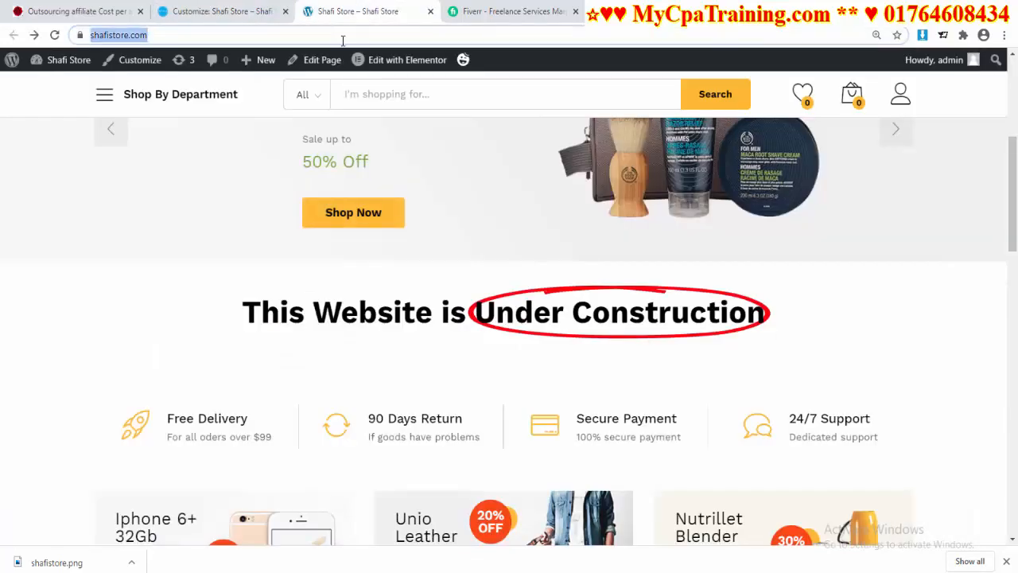
key("Return")
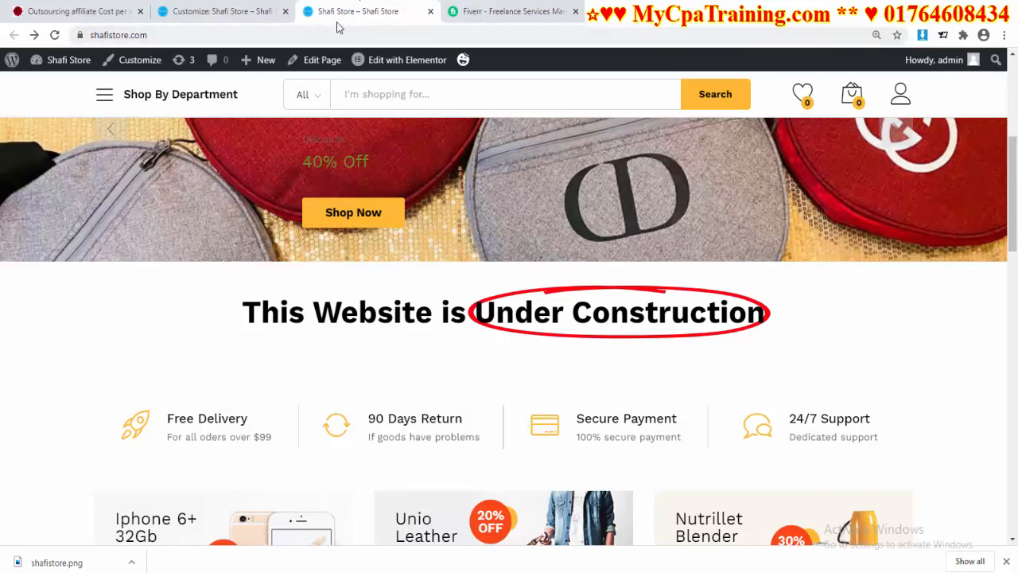
Return to the theme customizer and preview the store at tablet and mobile sizes, ending on the desktop preview
left_click(221, 11)
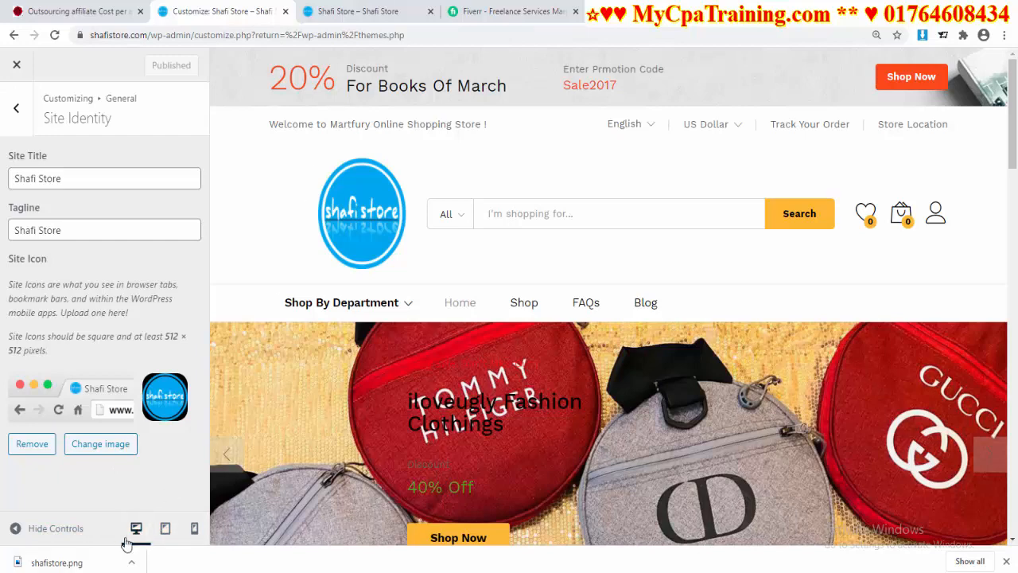
left_click(165, 530)
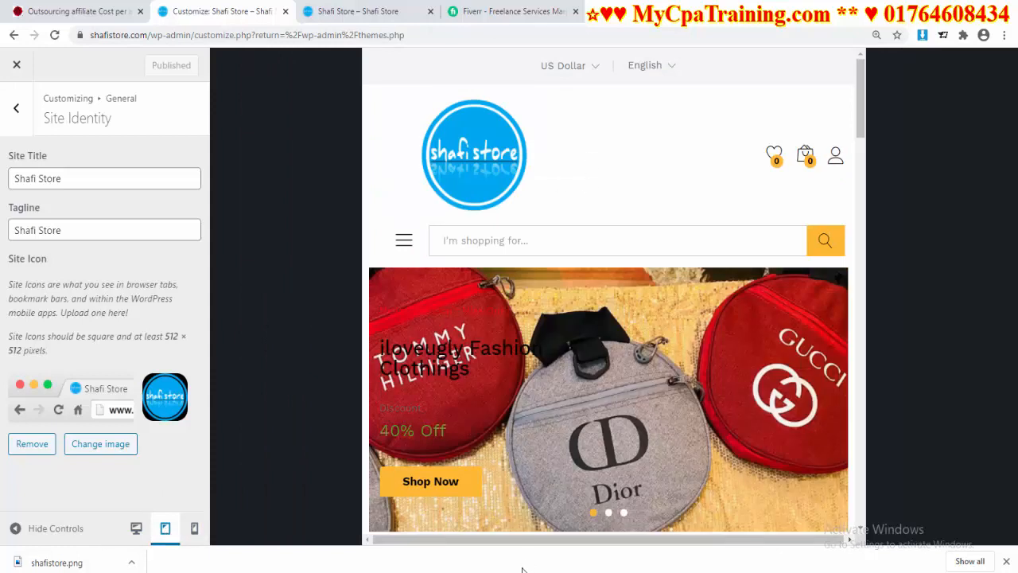
left_click(194, 530)
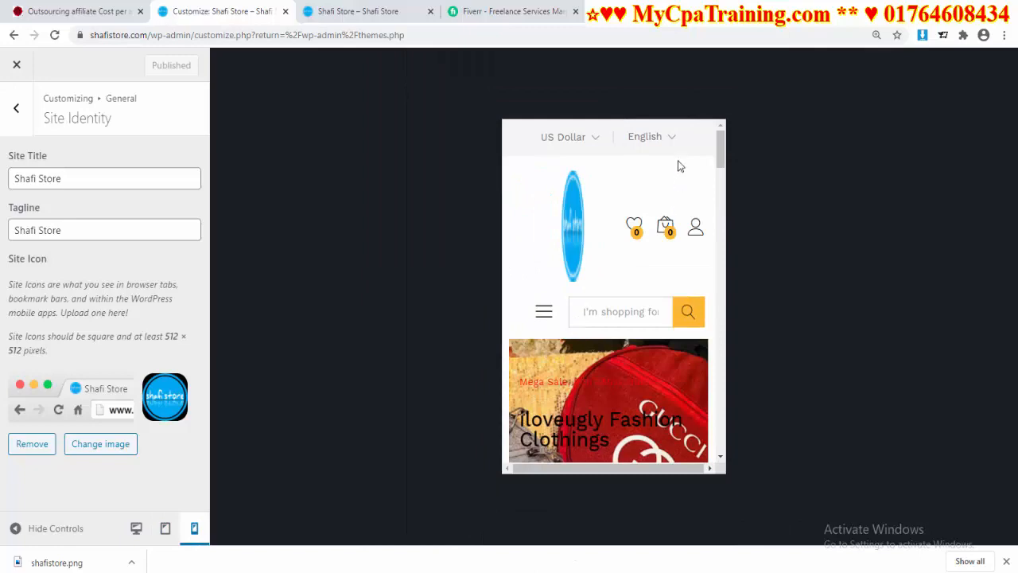
mouse_move(720, 148)
left_mouse_down()
mouse_move(710, 271)
mouse_move(713, 155)
left_mouse_up()
left_click(136, 529)
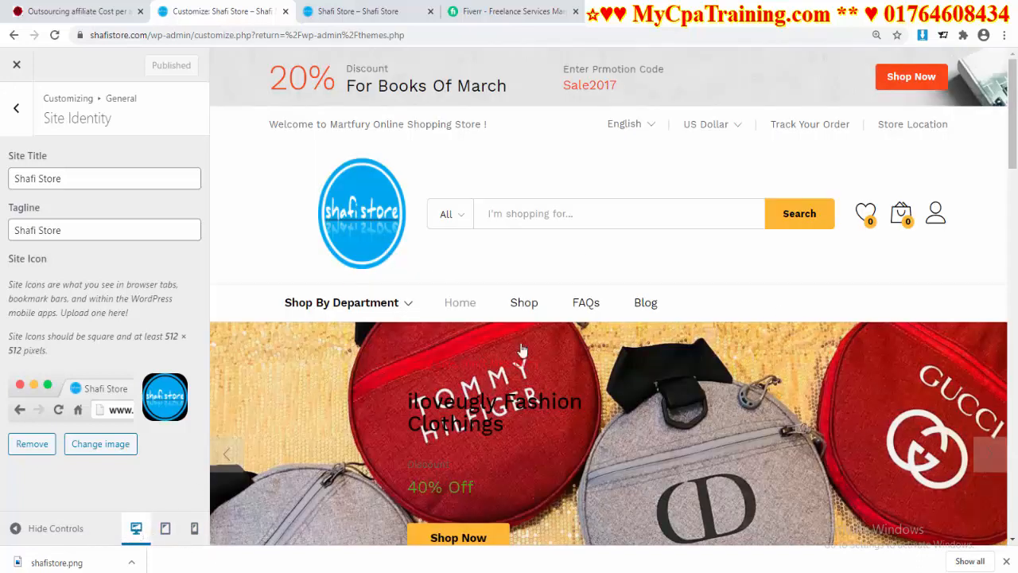
Review the Homepage Settings in the General section and go back to the section list
left_click(16, 108)
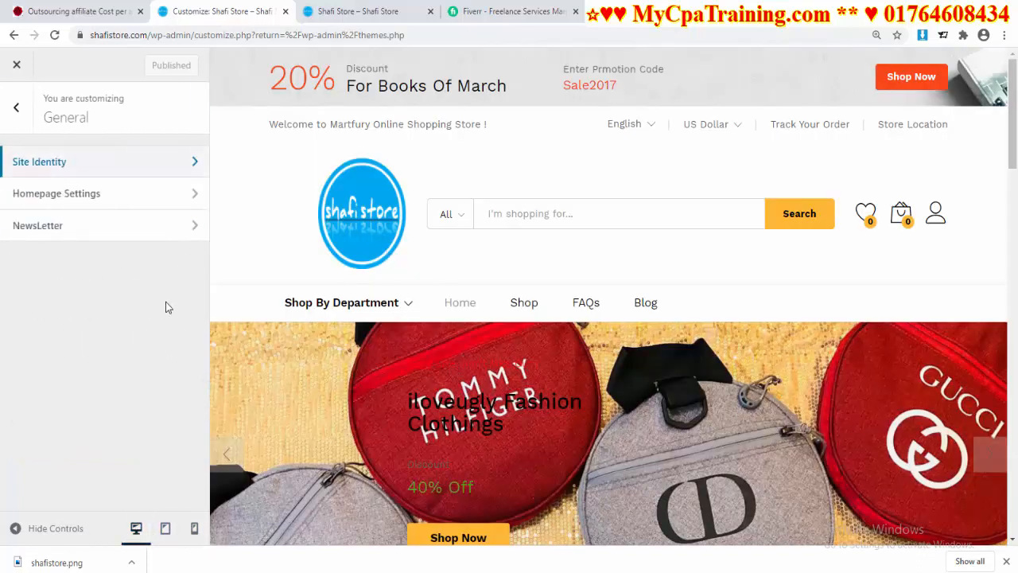
left_click(82, 197)
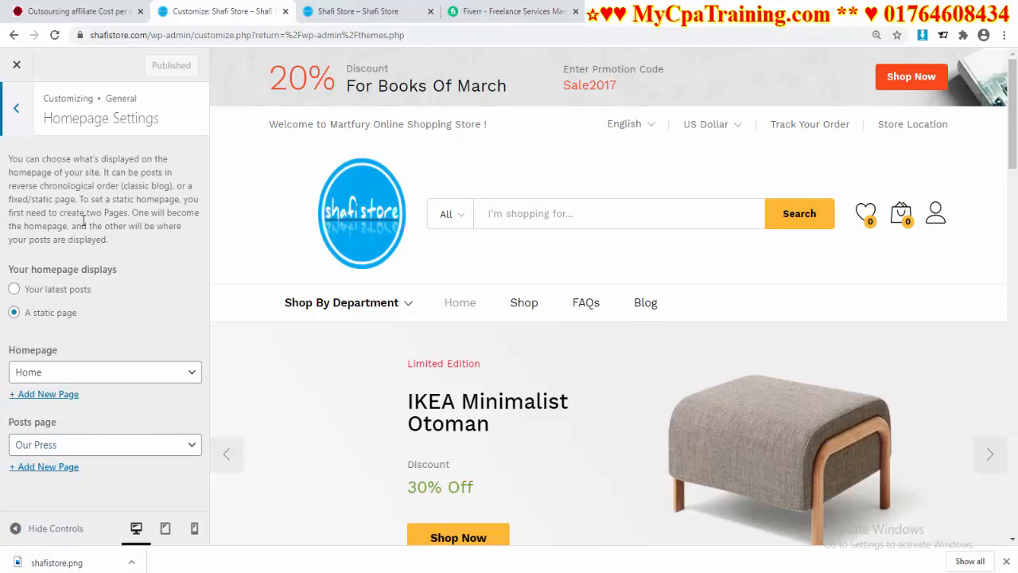
left_click(12, 107)
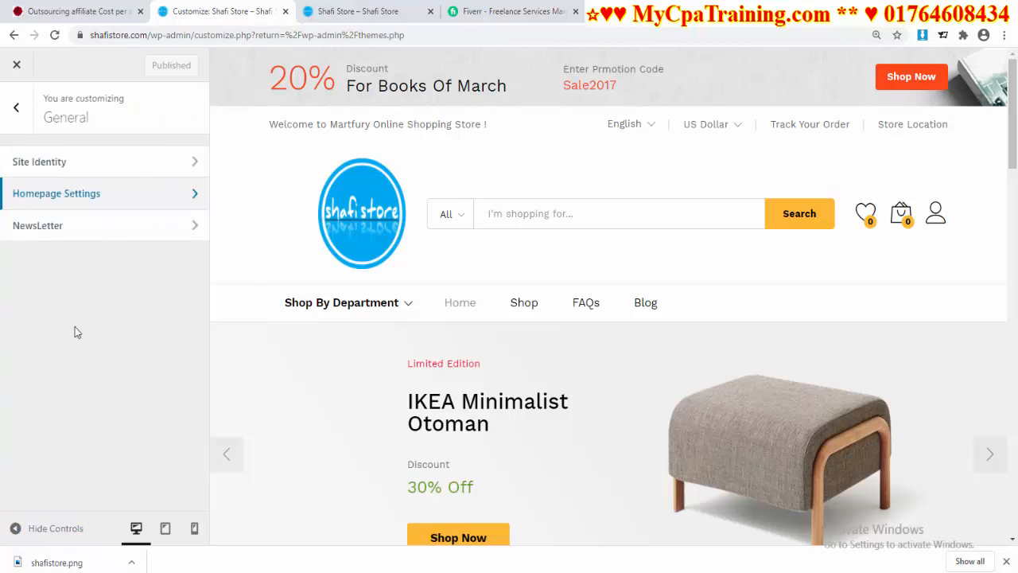
Disable the newsletter popup and its display on the homepage in the General section's NewsLetter settings
left_click(74, 233)
scroll(168, 357, "down", 5)
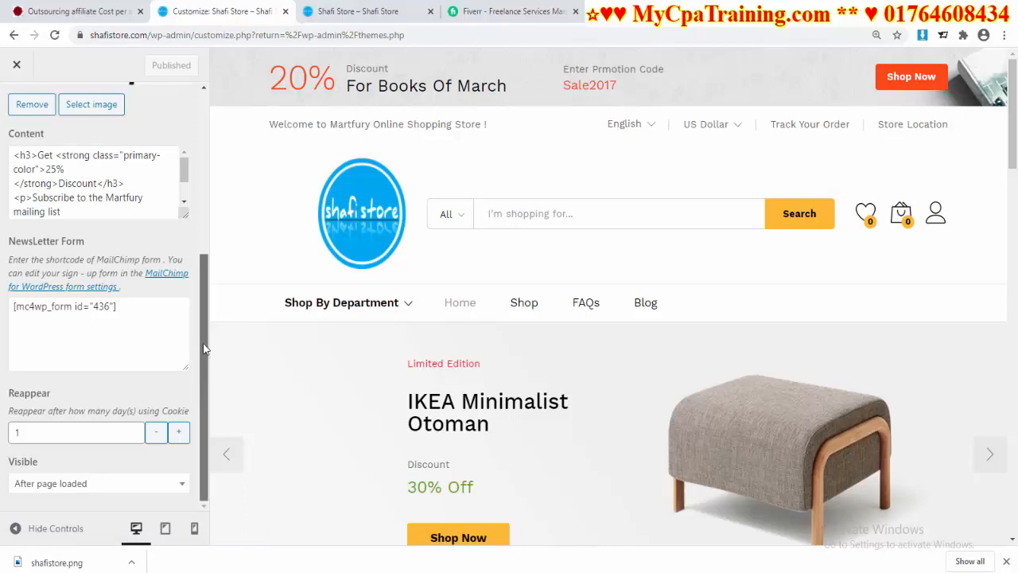
left_click_drag(204, 348, 206, 261)
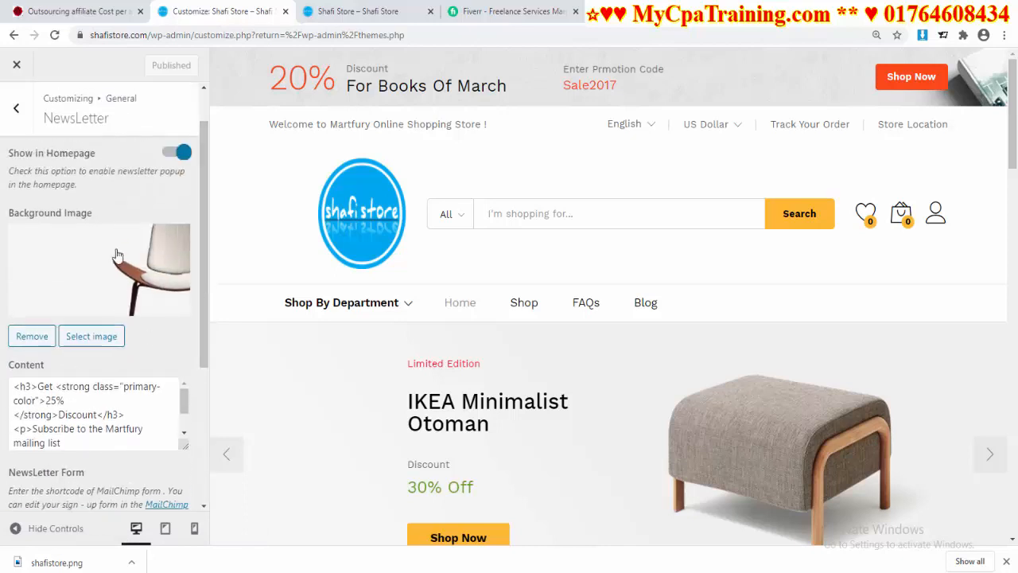
scroll(117, 239, "up", 2)
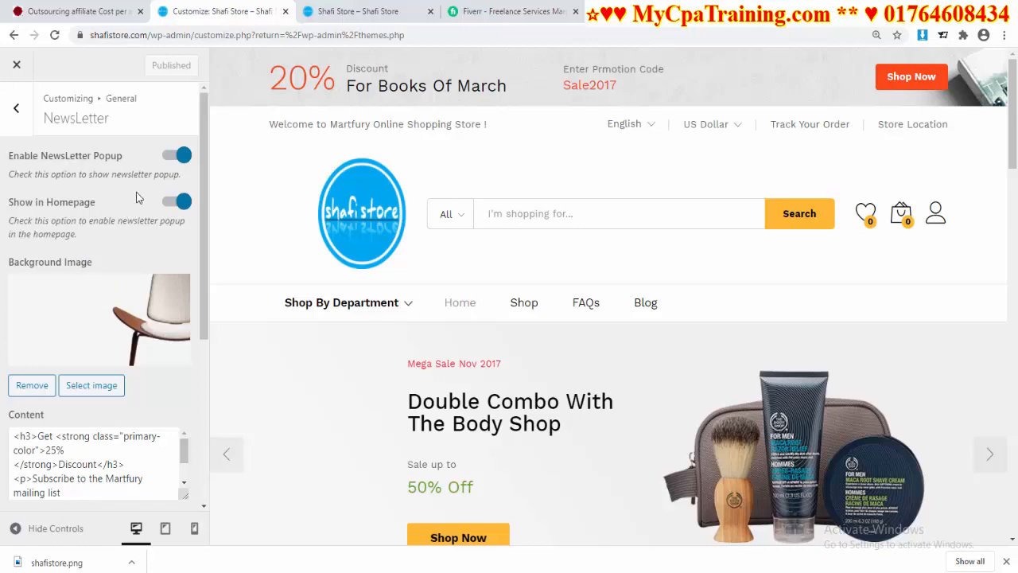
left_click(173, 158)
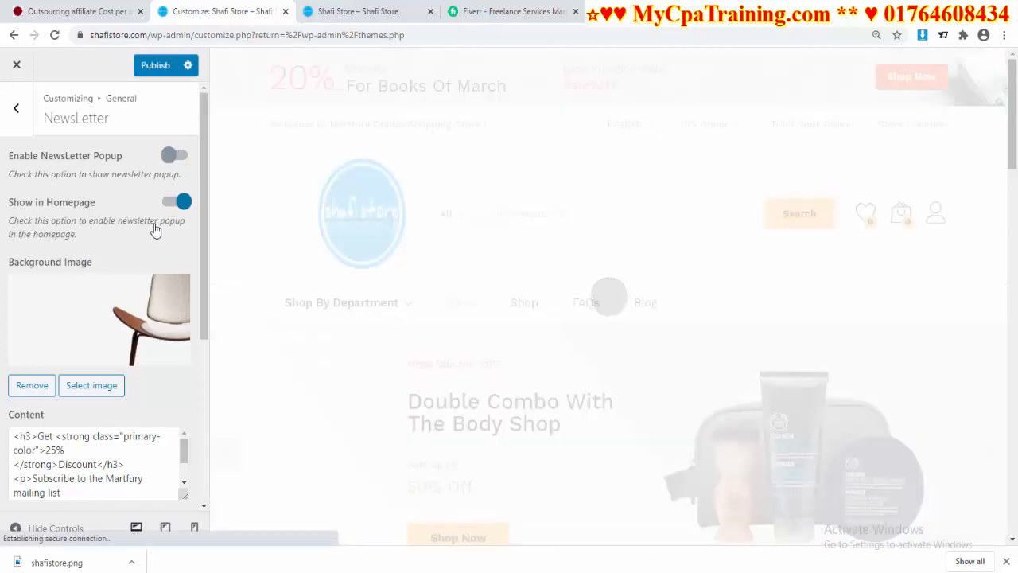
left_click(172, 206)
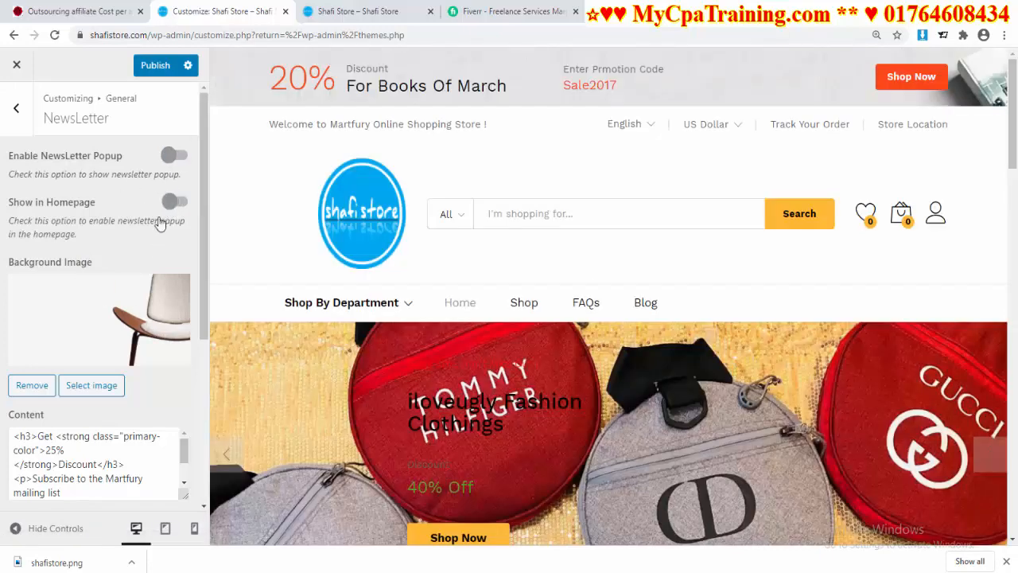
Examine the remaining newsletter settings: background image, content, MailChimp form shortcode, reappear interval and visibility
scroll(140, 301, "down", 1)
scroll(139, 300, "down", 3)
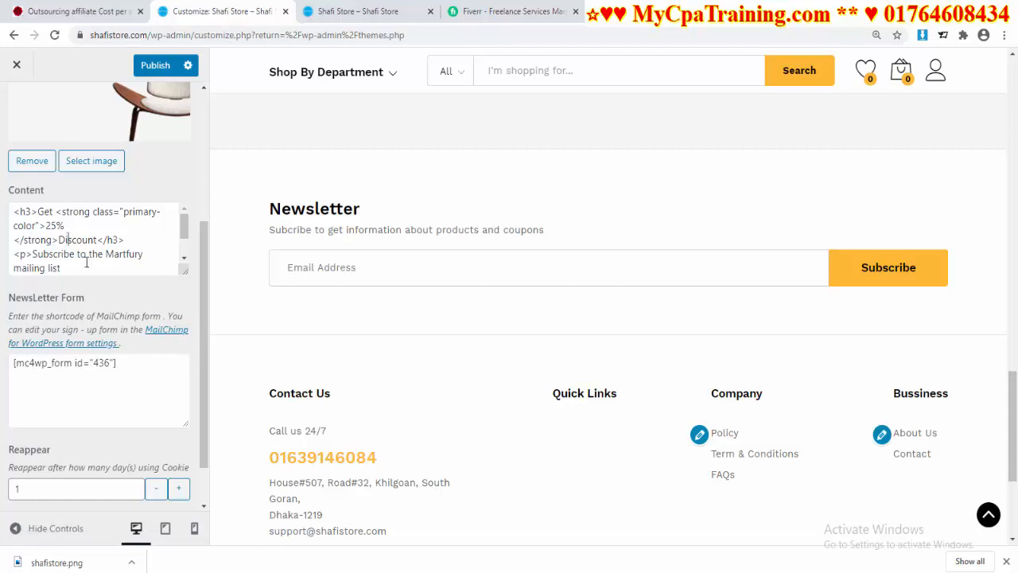
scroll(159, 243, "up", 3)
scroll(157, 240, "down", 4)
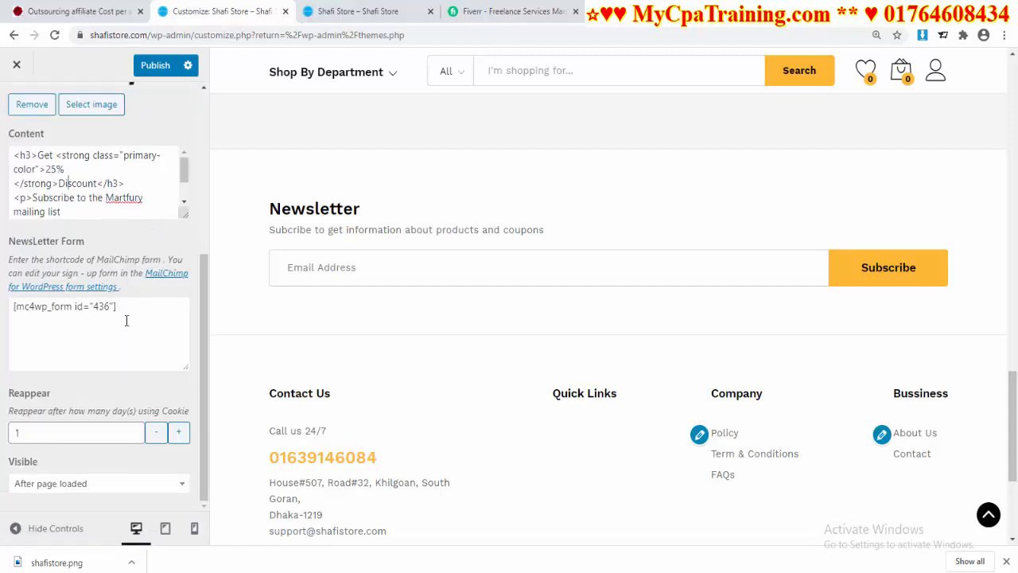
scroll(107, 355, "up", 3)
scroll(107, 353, "down", 3)
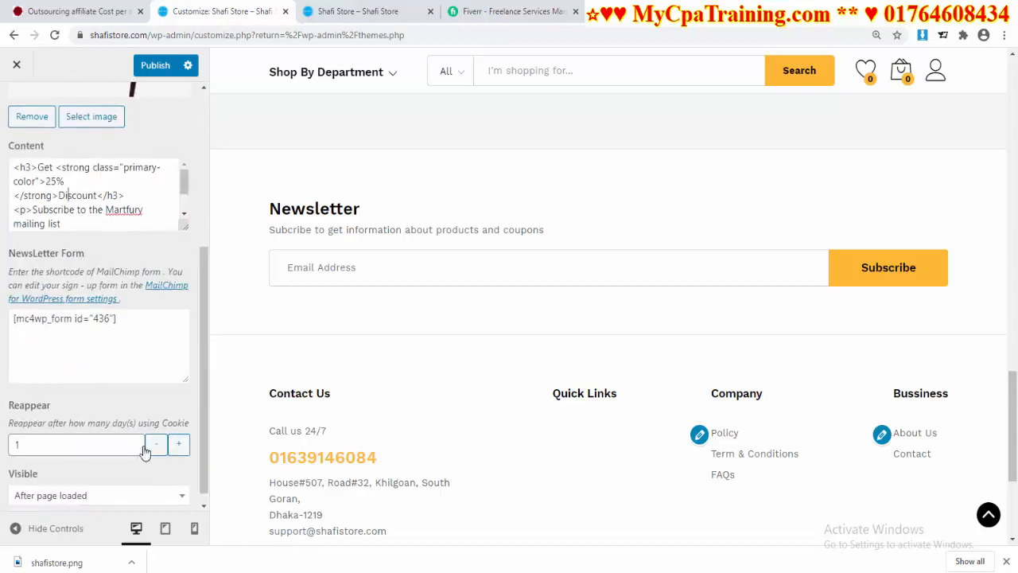
Preview the store at tablet and mobile sizes while checking the newsletter settings
left_click(165, 528)
scroll(141, 332, "up", 5)
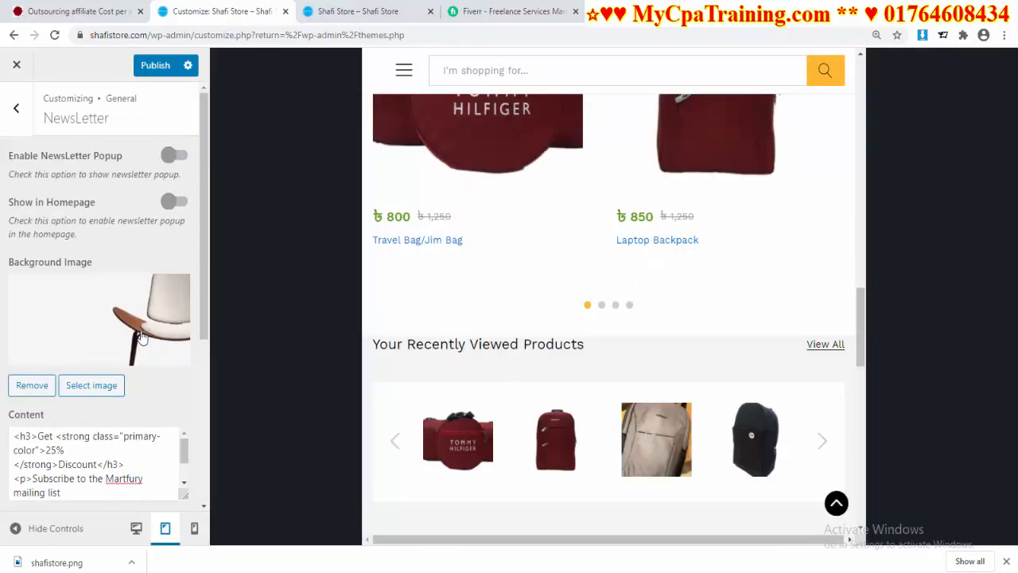
scroll(141, 332, "down", 5)
left_click(195, 529)
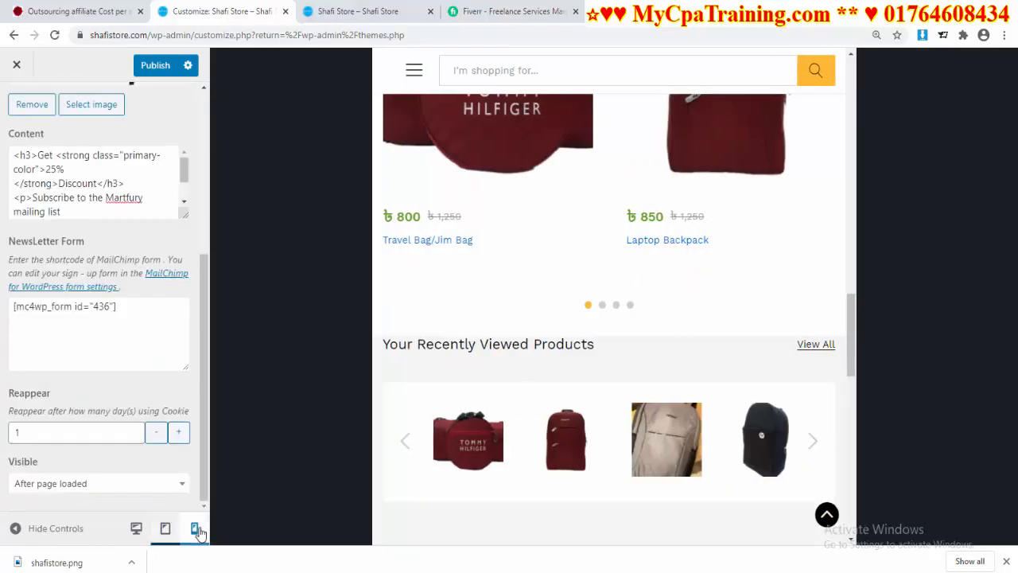
scroll(120, 407, "up", 4)
scroll(120, 382, "down", 4)
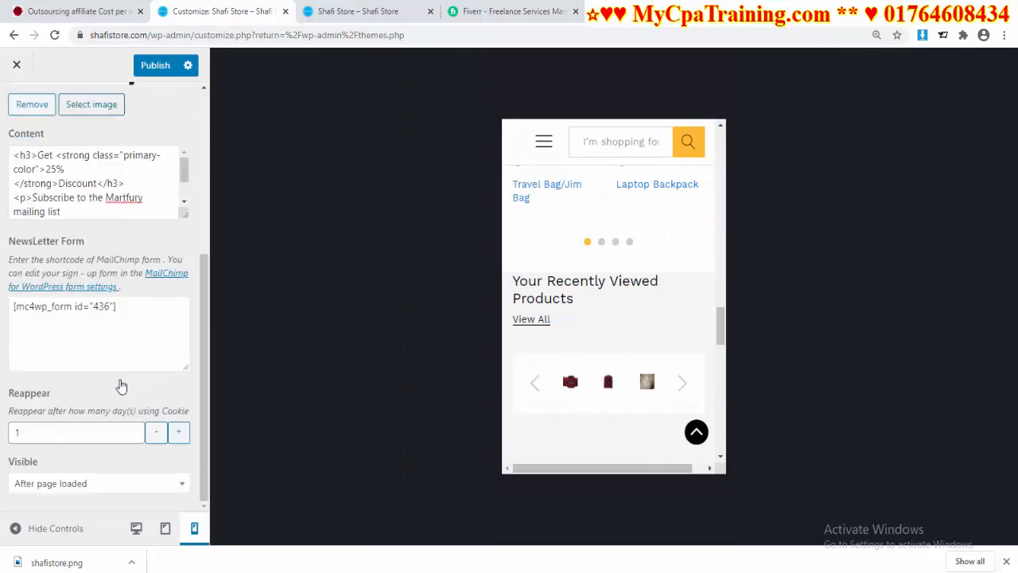
scroll(119, 393, "up", 5)
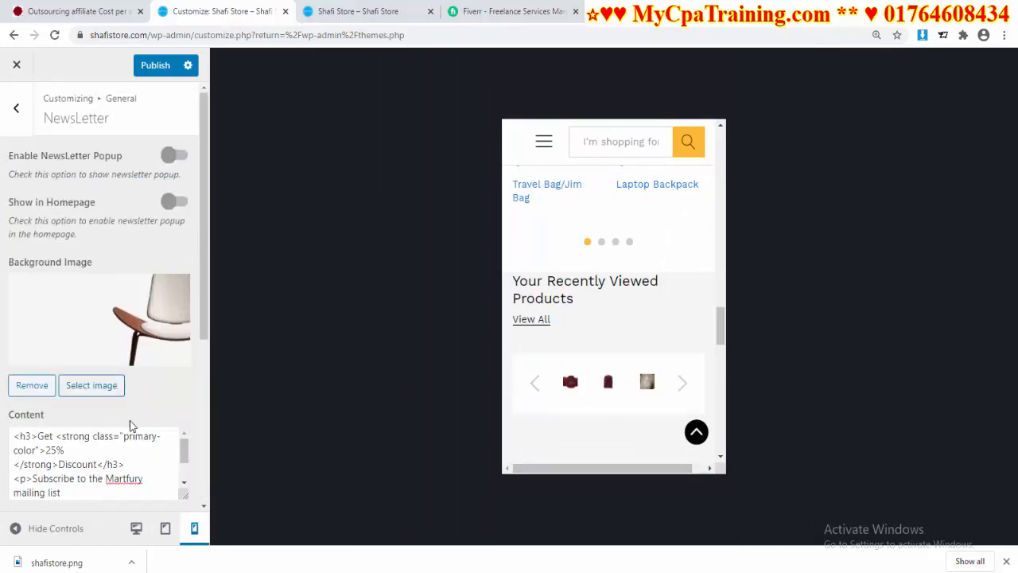
Return to the desktop preview and publish the newsletter changes
left_click(137, 531)
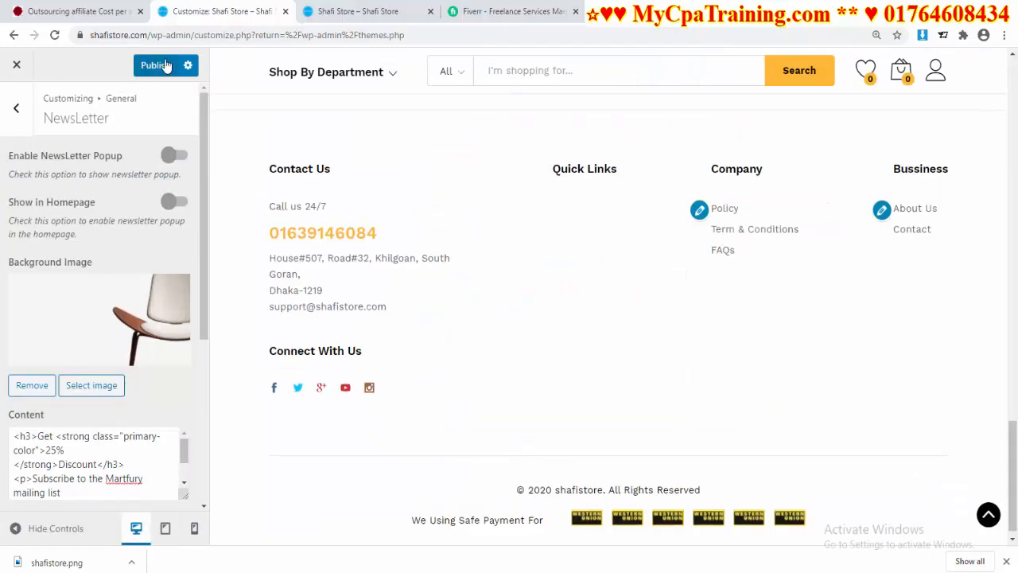
left_click(156, 65)
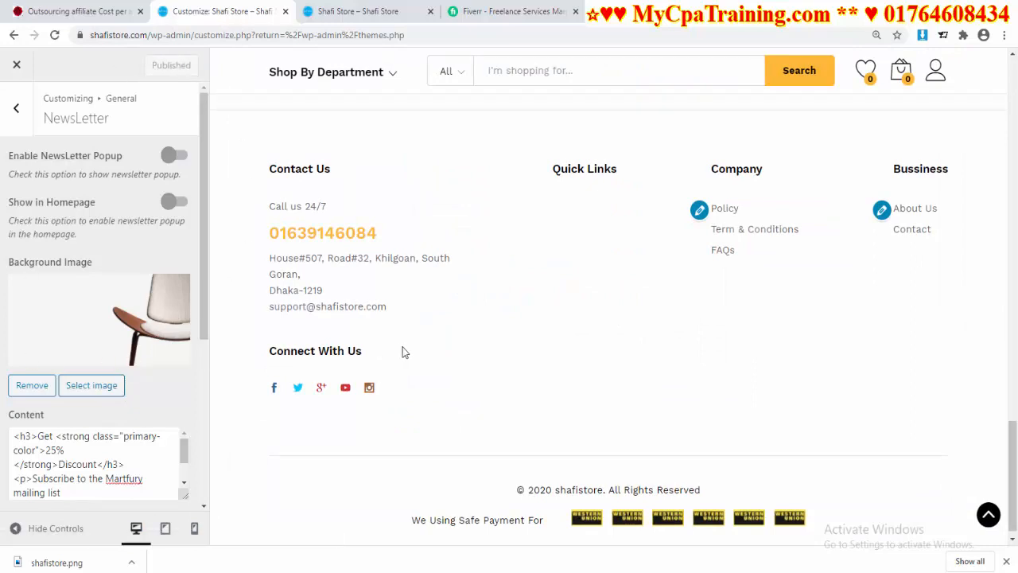
scroll(621, 345, "up", 8)
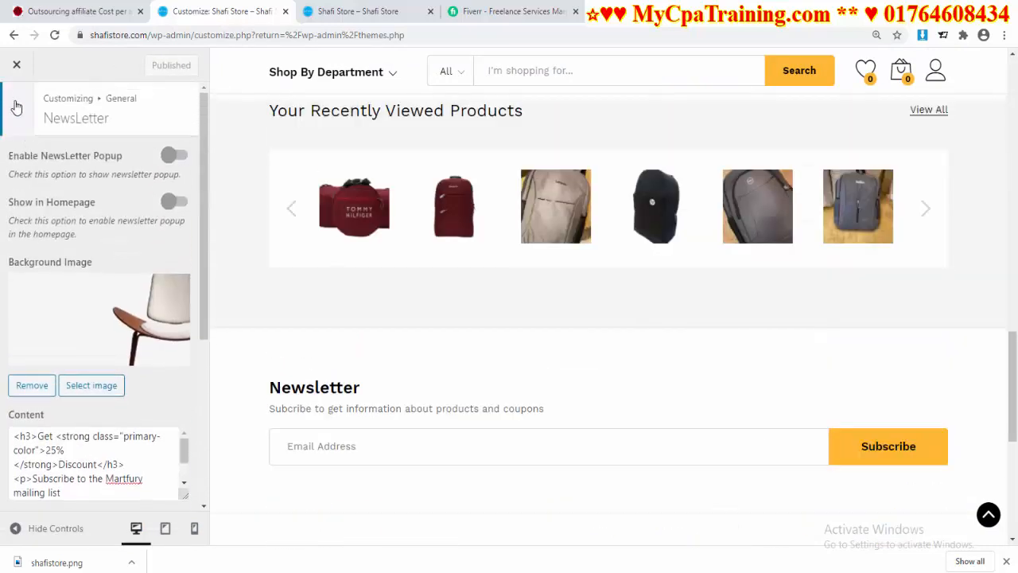
Leave the General section and open the Fonts Families settings under Typography
left_click(16, 107)
left_click(18, 102)
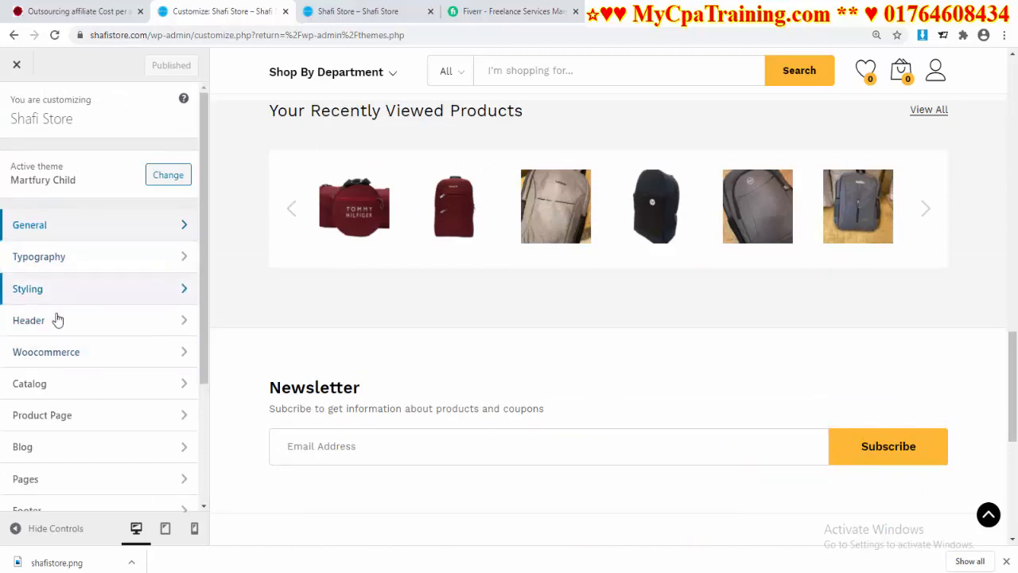
left_click(72, 266)
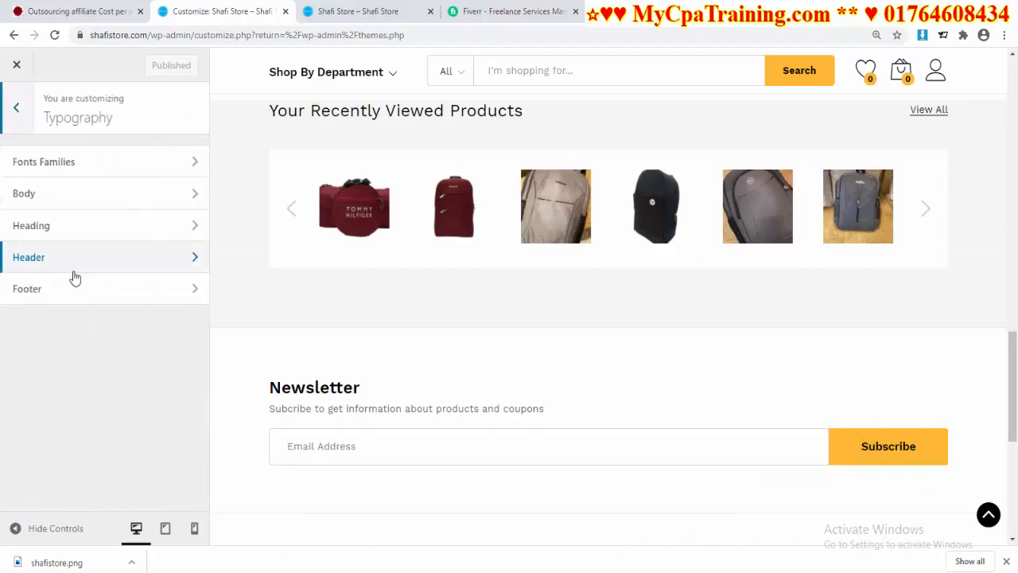
left_click(79, 166)
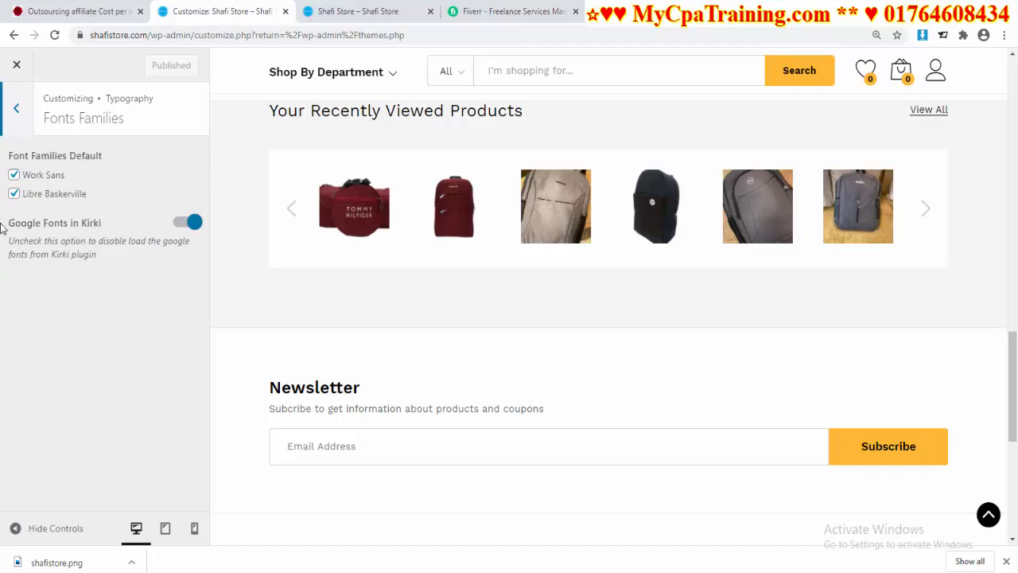
Disable the default Work Sans font, enable it again, publish, and return to the Typography section
left_click(14, 176)
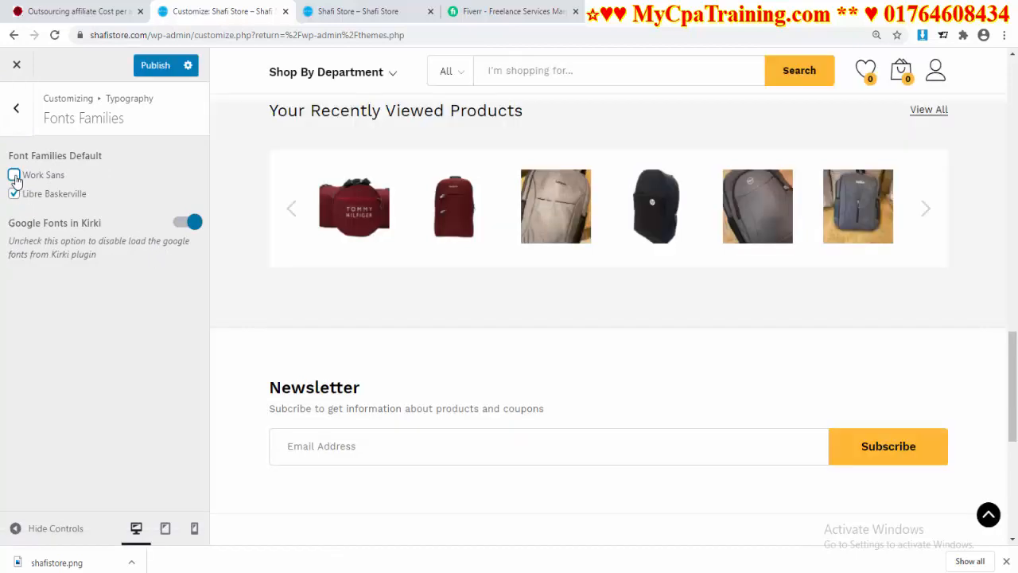
left_click(14, 175)
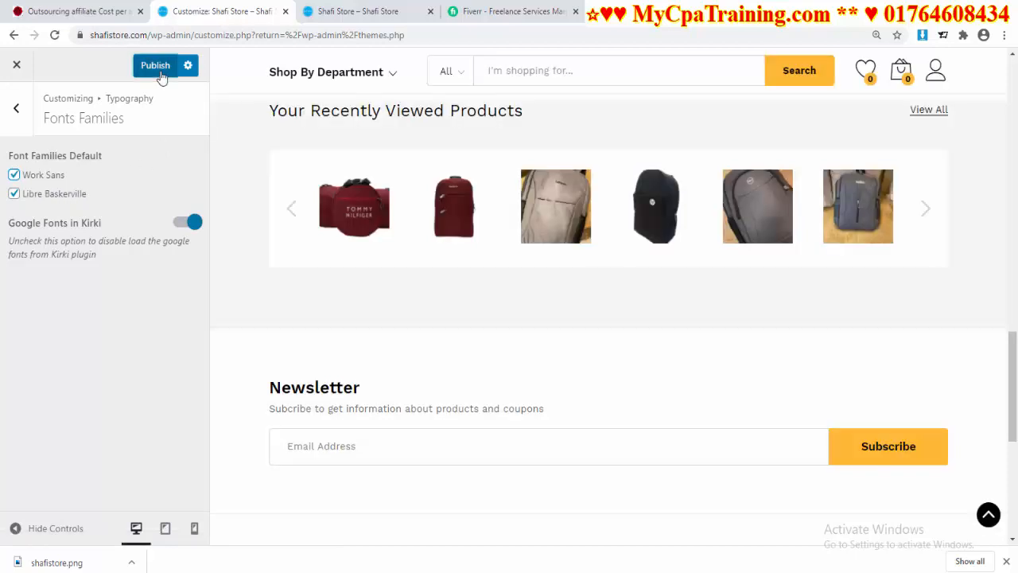
left_click(158, 71)
left_click(16, 109)
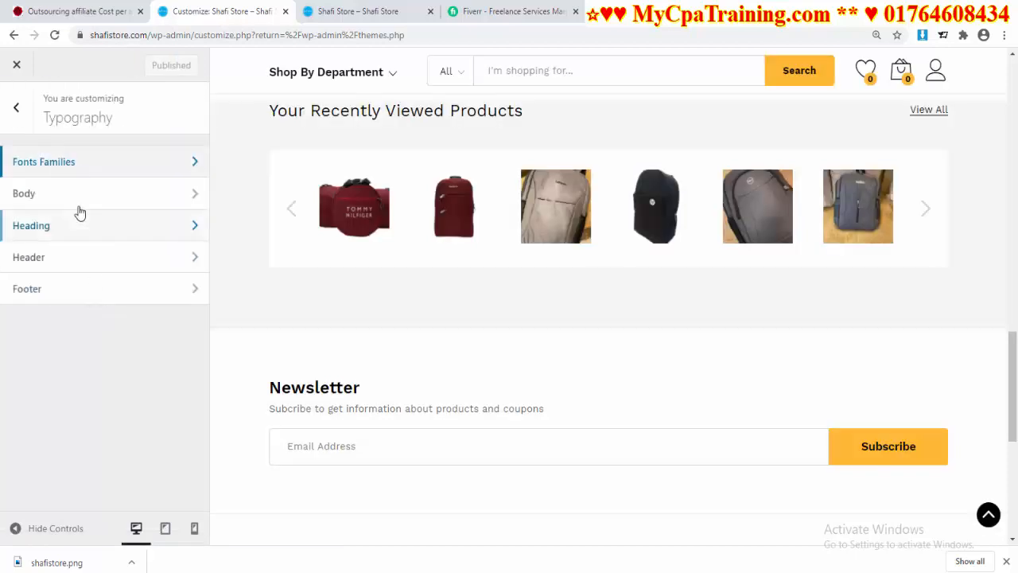
Open the Body typography settings and examine the available font families and variants
left_click(78, 202)
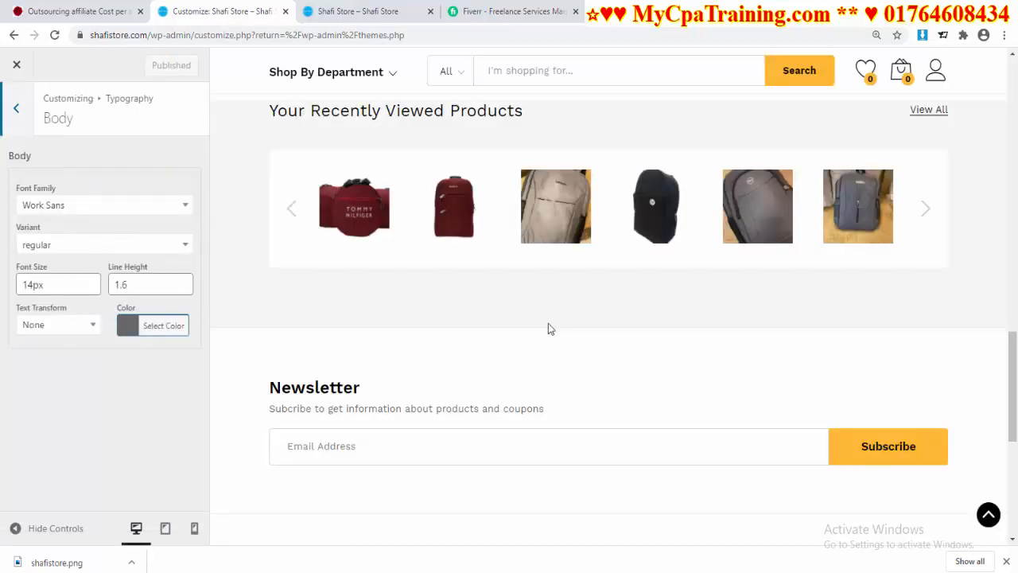
scroll(532, 321, "down", 5)
scroll(532, 311, "up", 15)
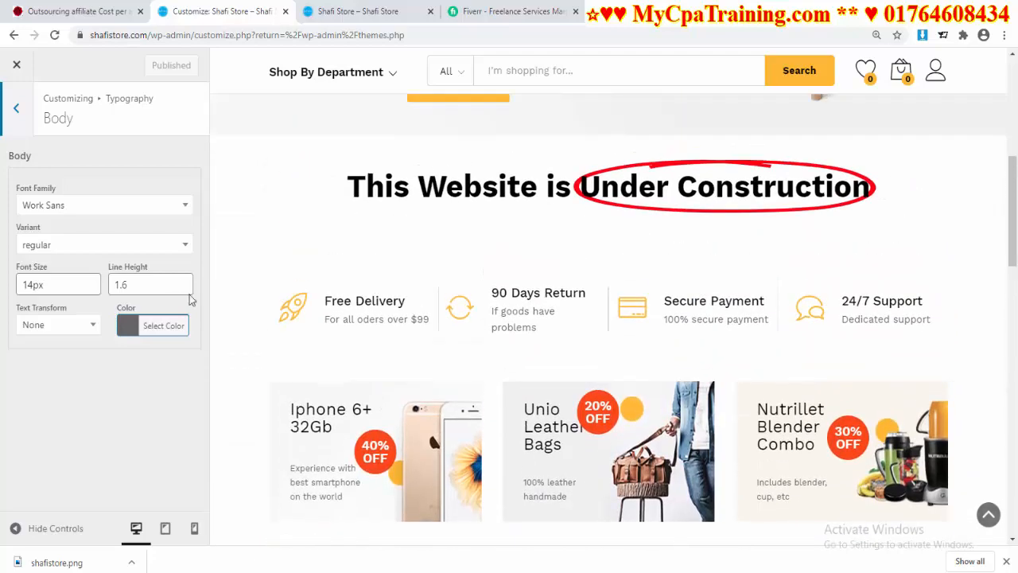
left_click(183, 206)
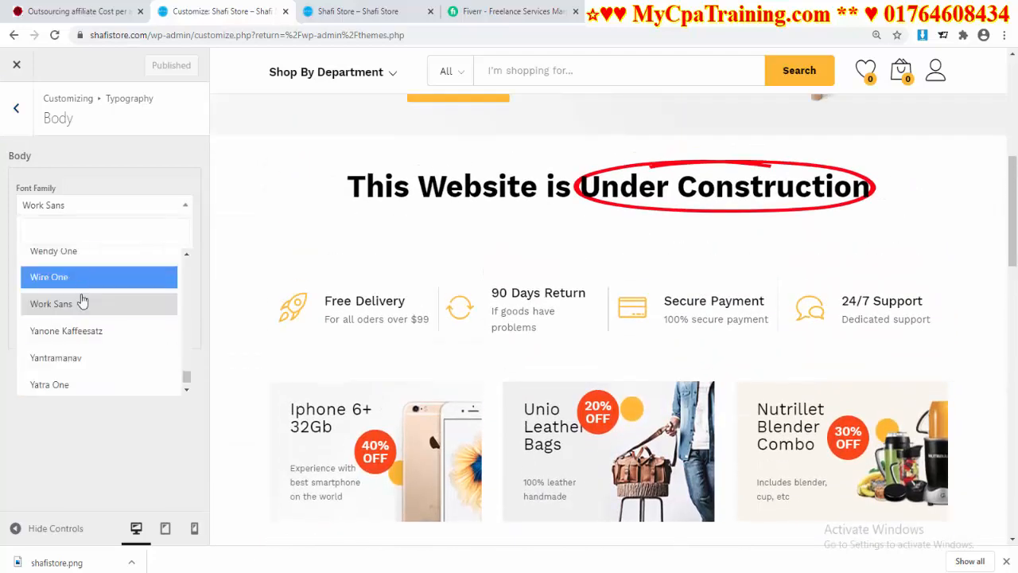
left_click(83, 309)
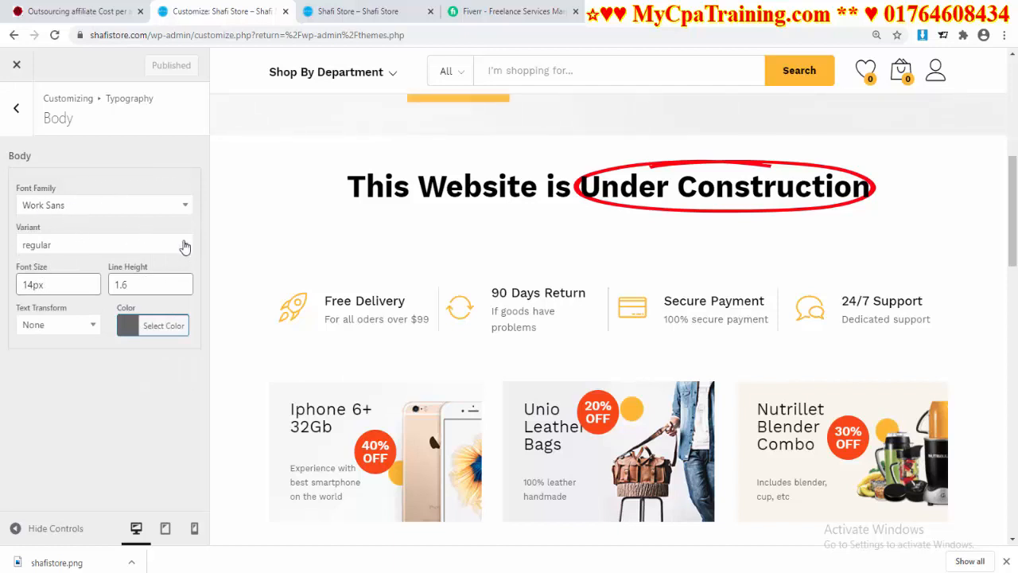
left_click(181, 250)
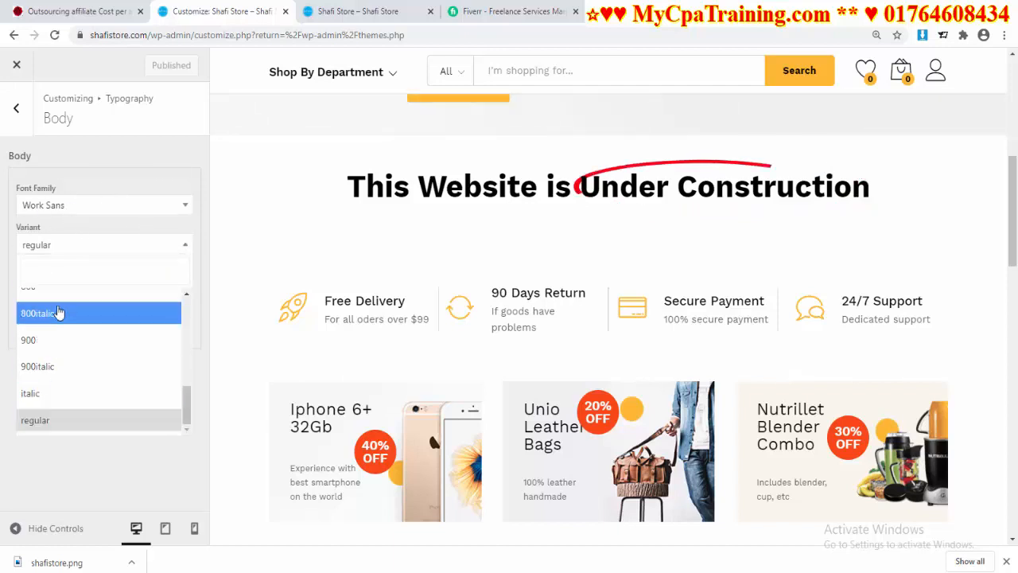
left_click(84, 247)
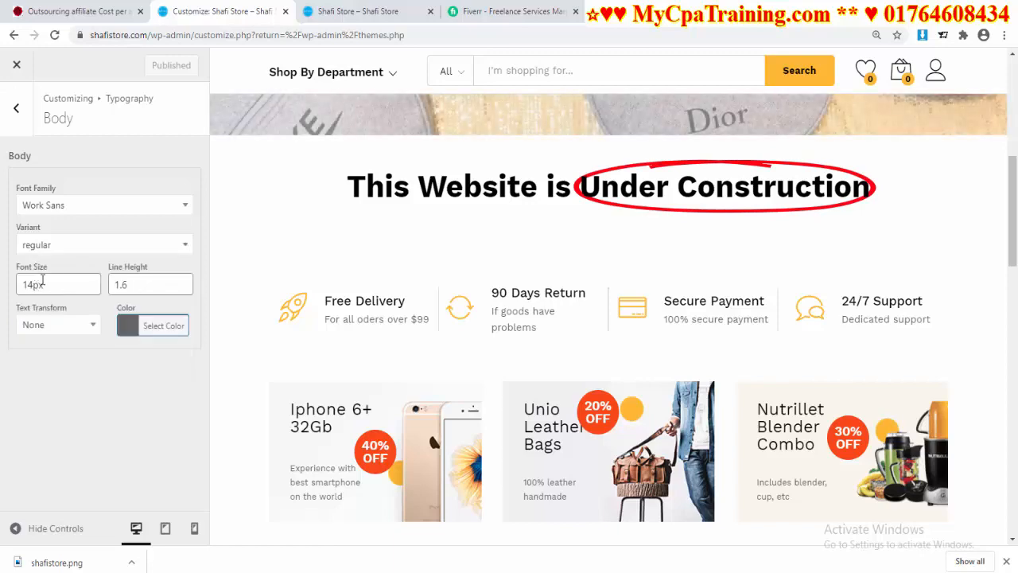
Examine the Body text transform and color options against the newsletter text in the store preview
scroll(561, 364, "down", 11)
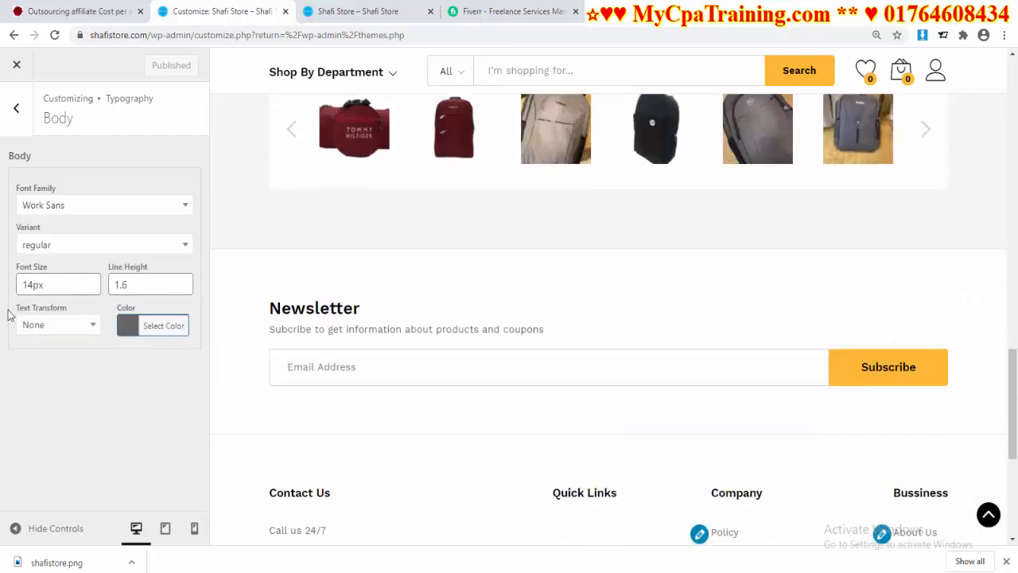
left_click(94, 329)
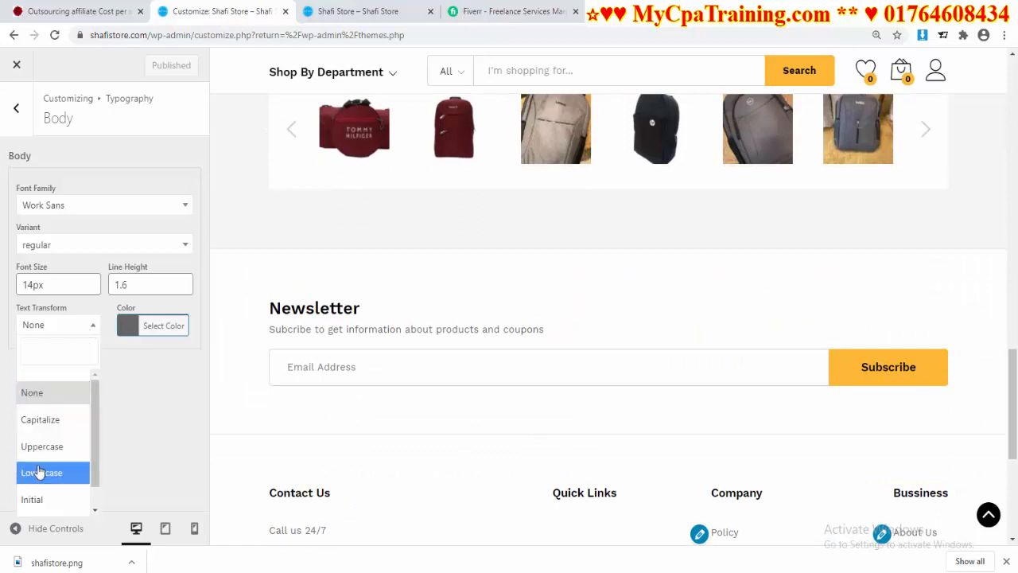
left_click(169, 333)
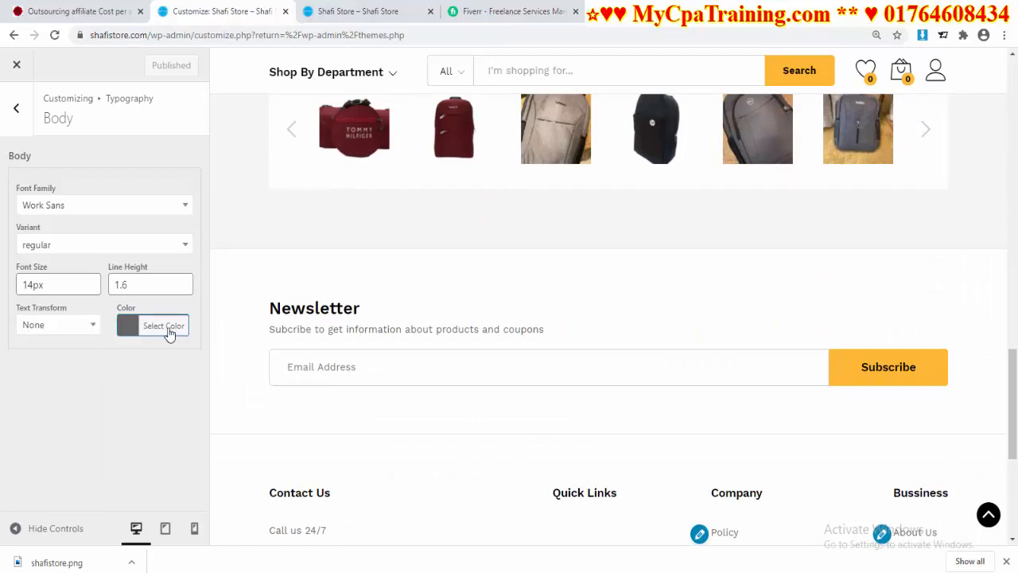
scroll(448, 398, "down", 1)
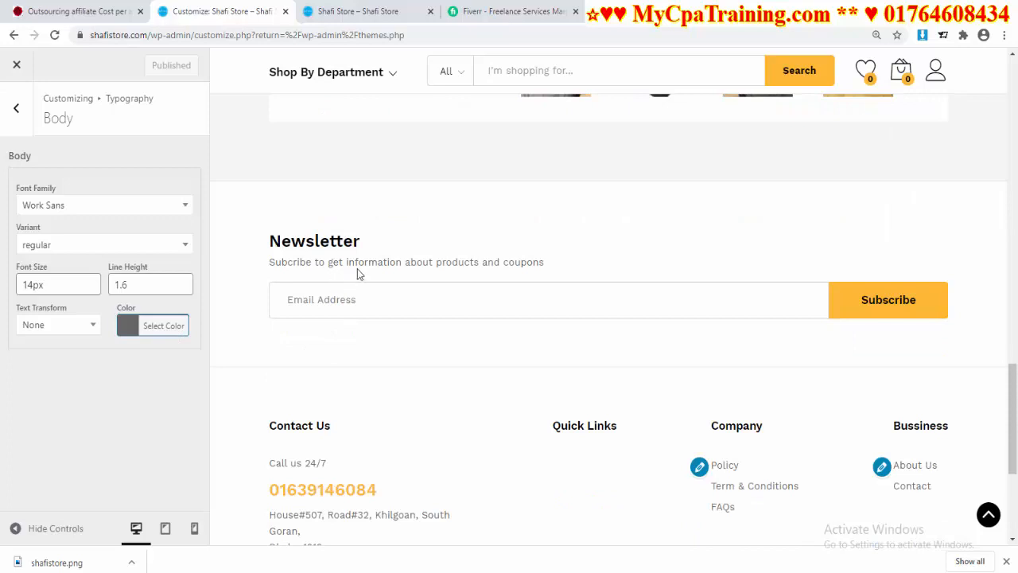
left_click_drag(366, 264, 568, 269)
scroll(511, 394, "up", 6)
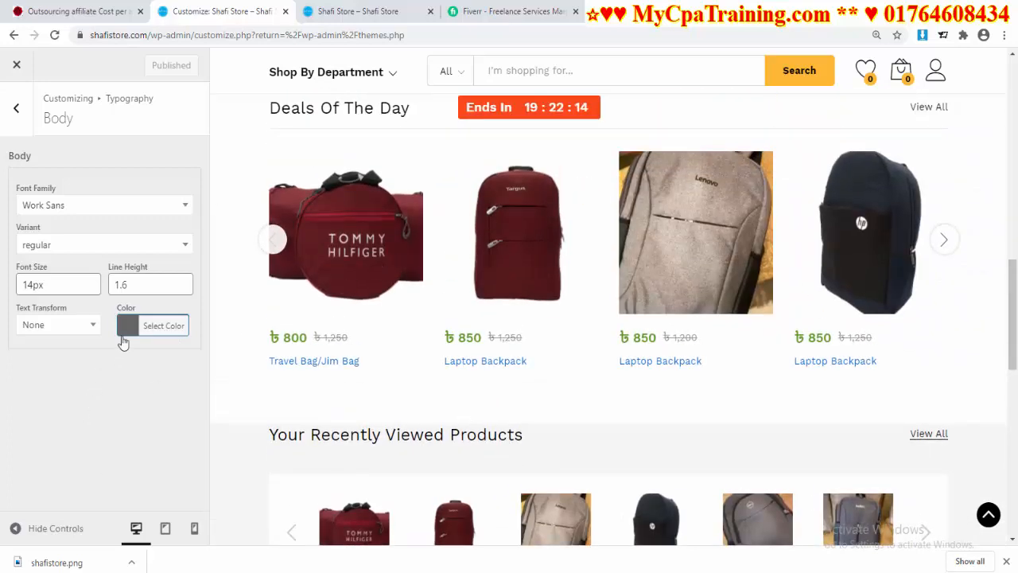
Open the Heading typography settings and look through the Heading 1 to Heading 6 options
left_click(16, 108)
left_click(82, 225)
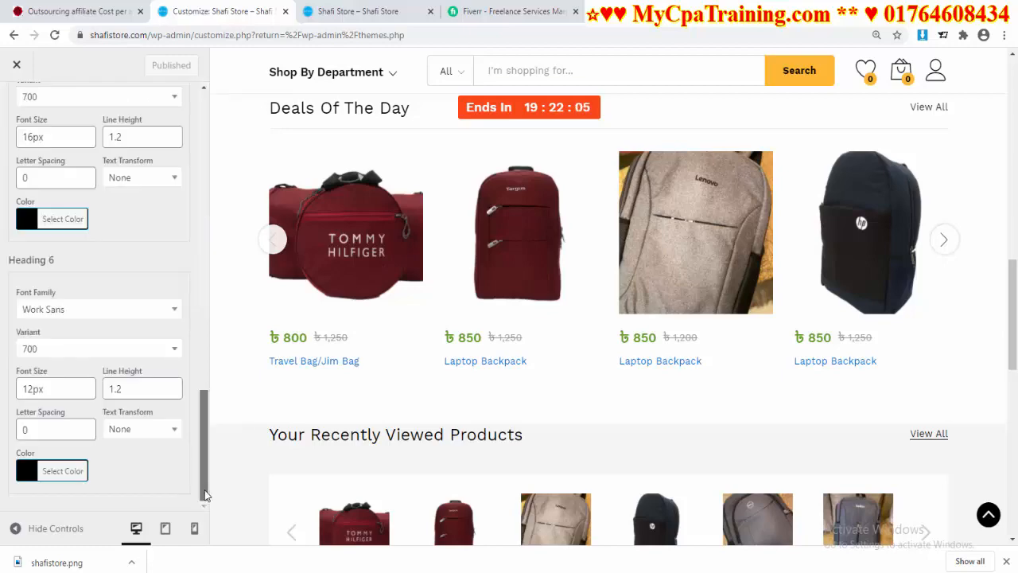
left_click_drag(209, 493, 217, 155)
scroll(613, 243, "up", 12)
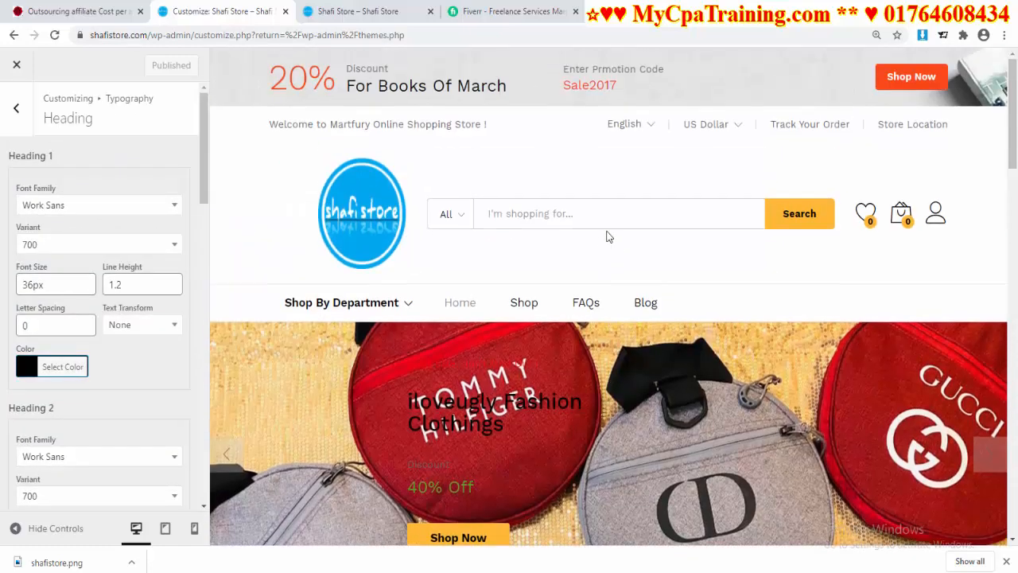
Switch to the Header typography settings and look through the menu font options
left_click(16, 108)
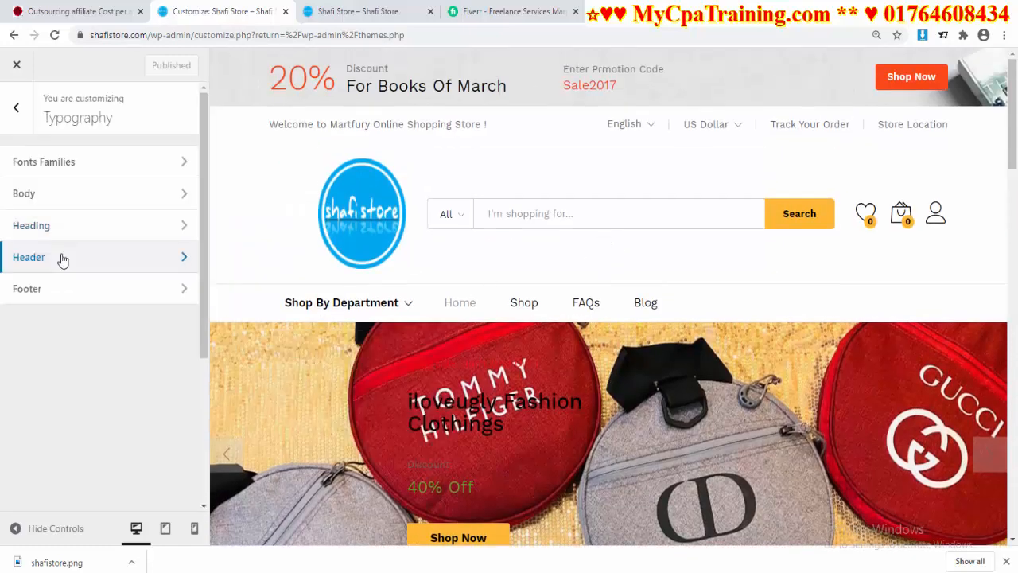
left_click(61, 257)
scroll(207, 264, "down", 3)
scroll(209, 220, "up", 3)
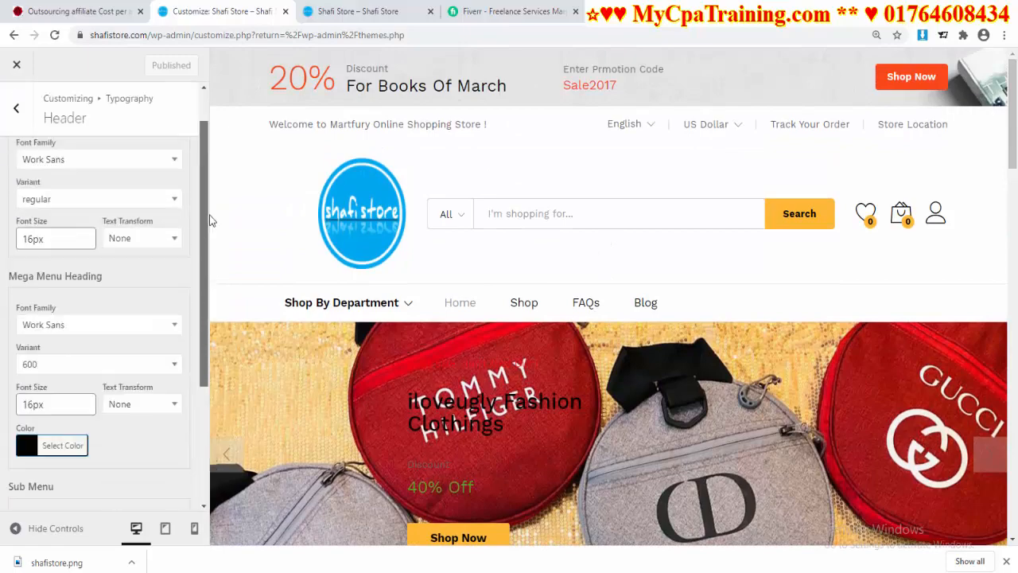
View the Footer typography settings and return to the main list of customizer sections
left_click(14, 110)
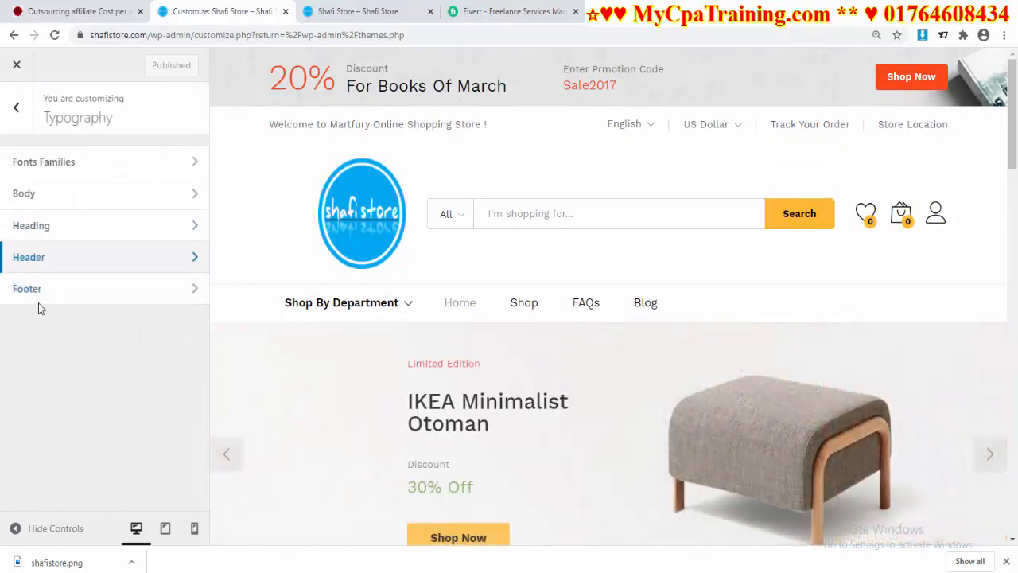
left_click(70, 300)
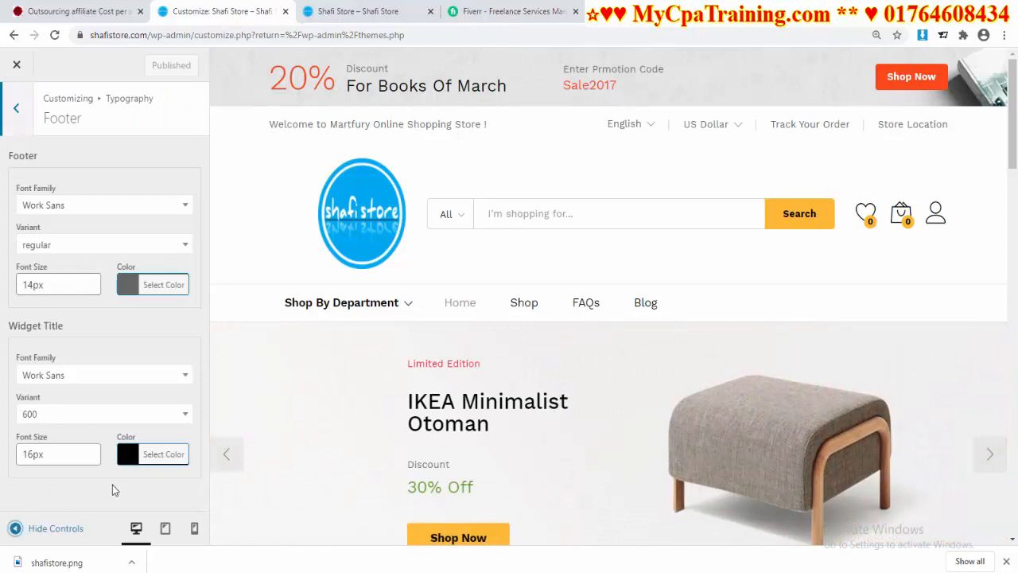
left_click(17, 113)
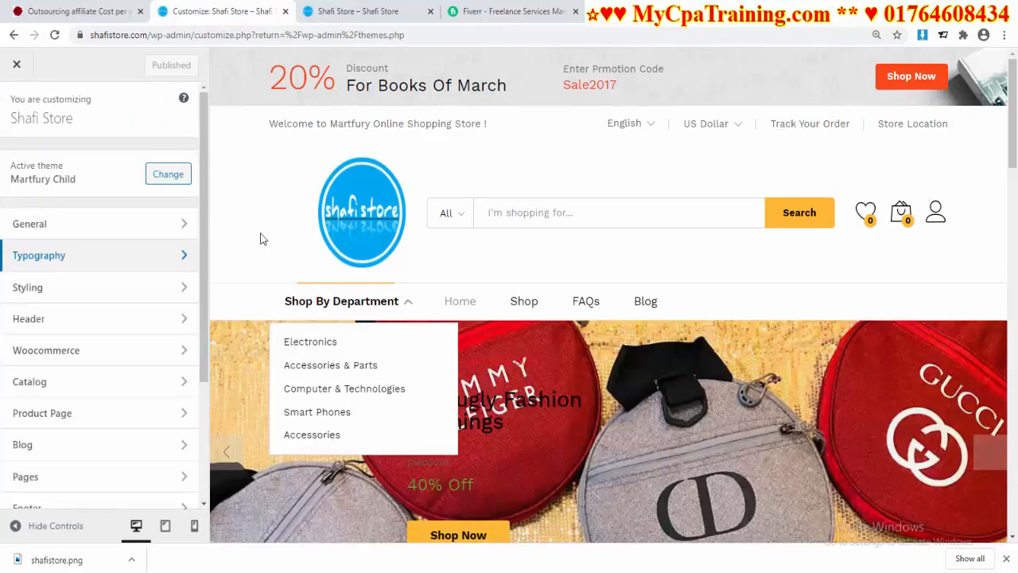
Turn off the Preloader in the General settings under Styling and publish the change
left_click(80, 293)
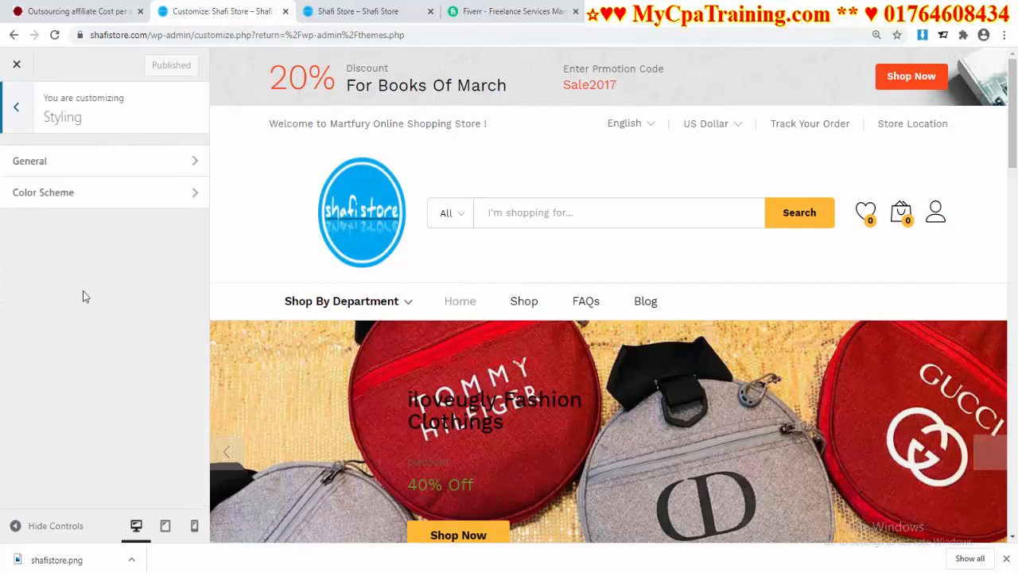
left_click(70, 166)
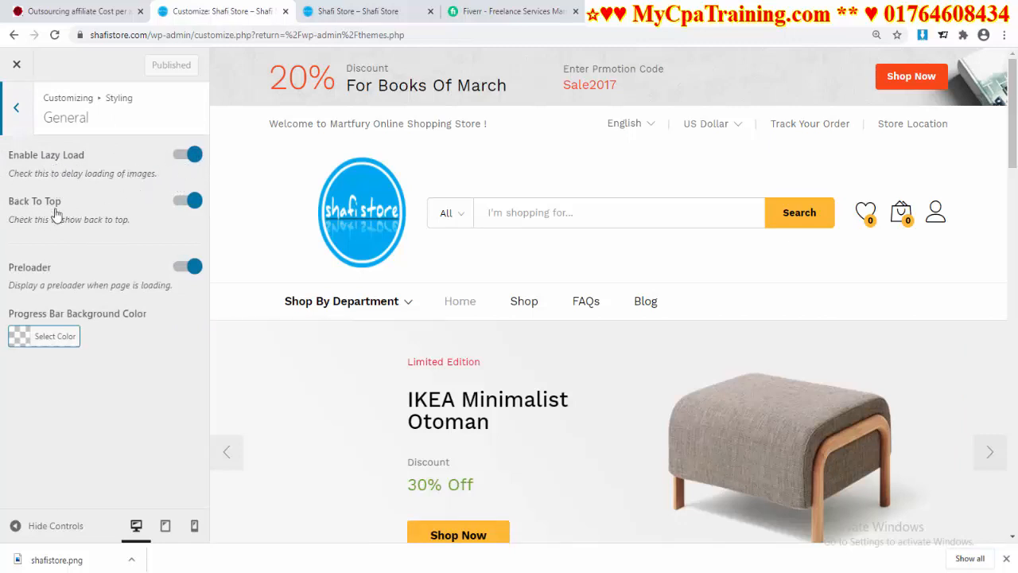
scroll(950, 384, "down", 10)
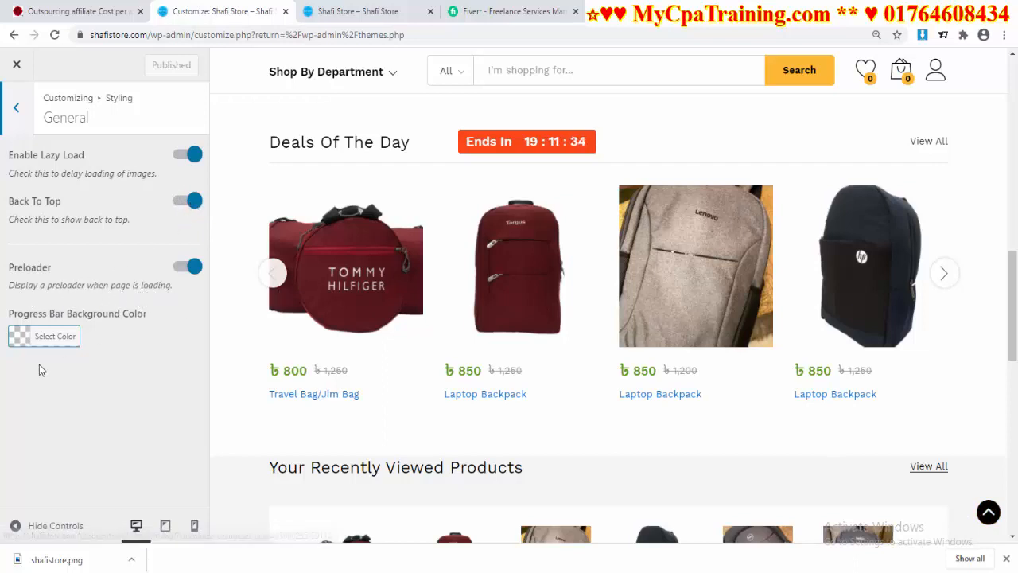
left_click(181, 268)
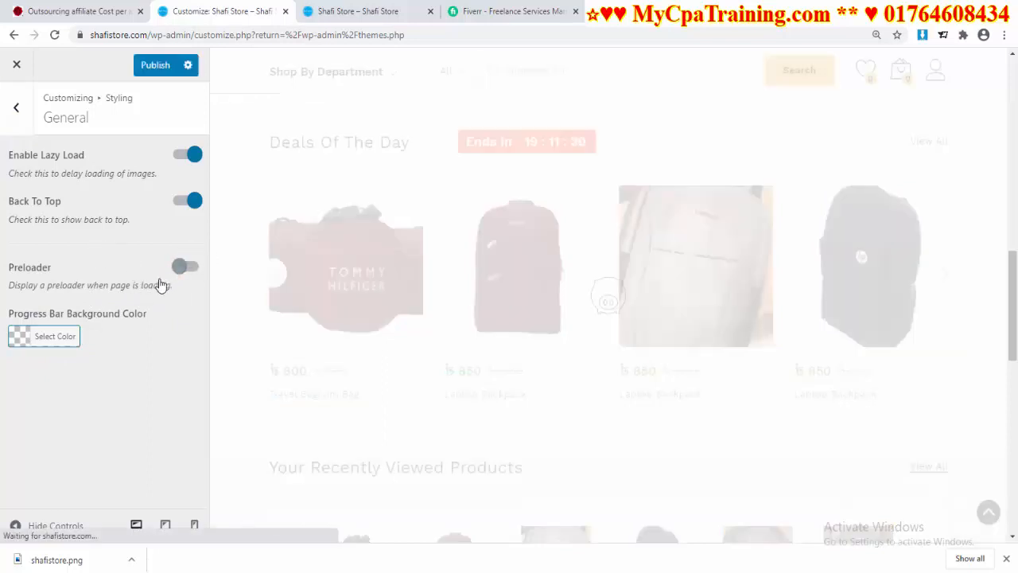
left_click(170, 67)
Look over the live store homepage in its own browser tab and return to the customizer
key("ctrl+Tab")
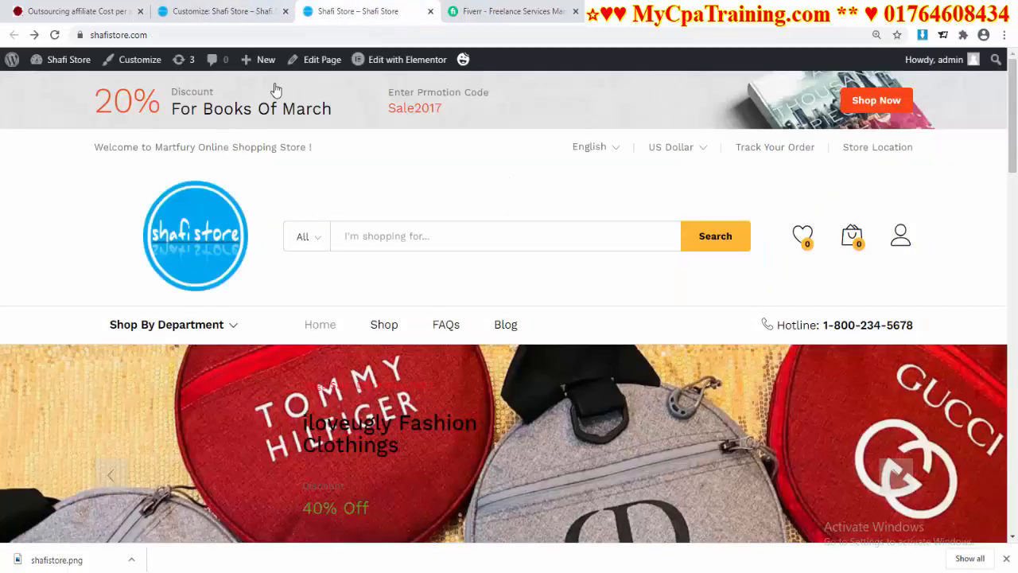
scroll(426, 239, "down", 15)
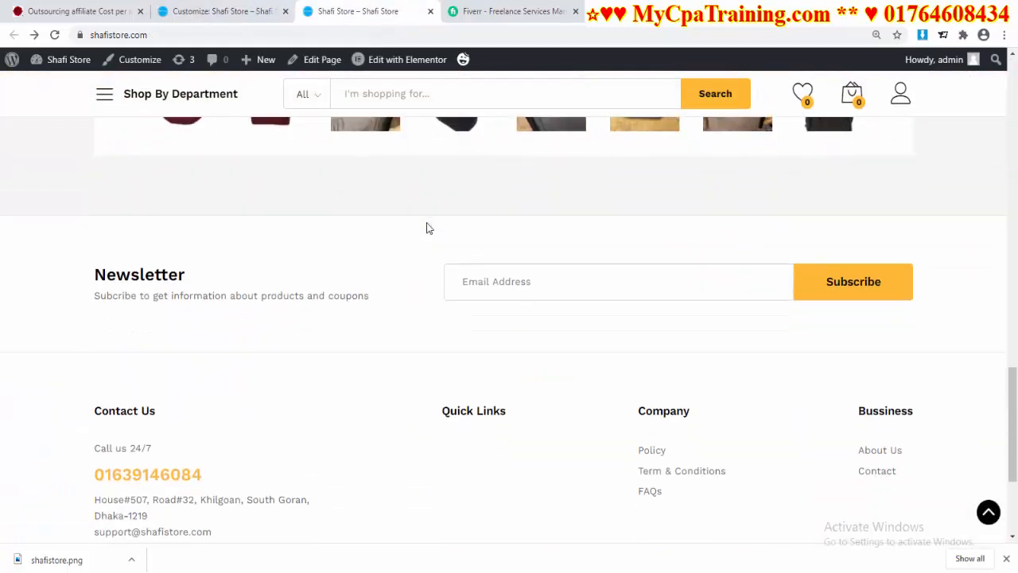
scroll(426, 225, "up", 5)
scroll(422, 212, "up", 10)
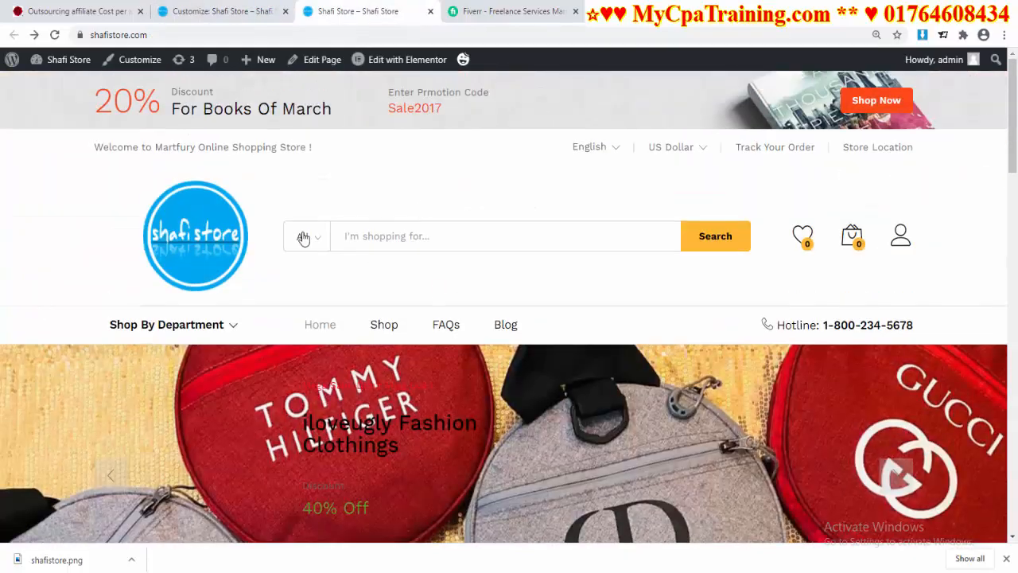
left_click(223, 11)
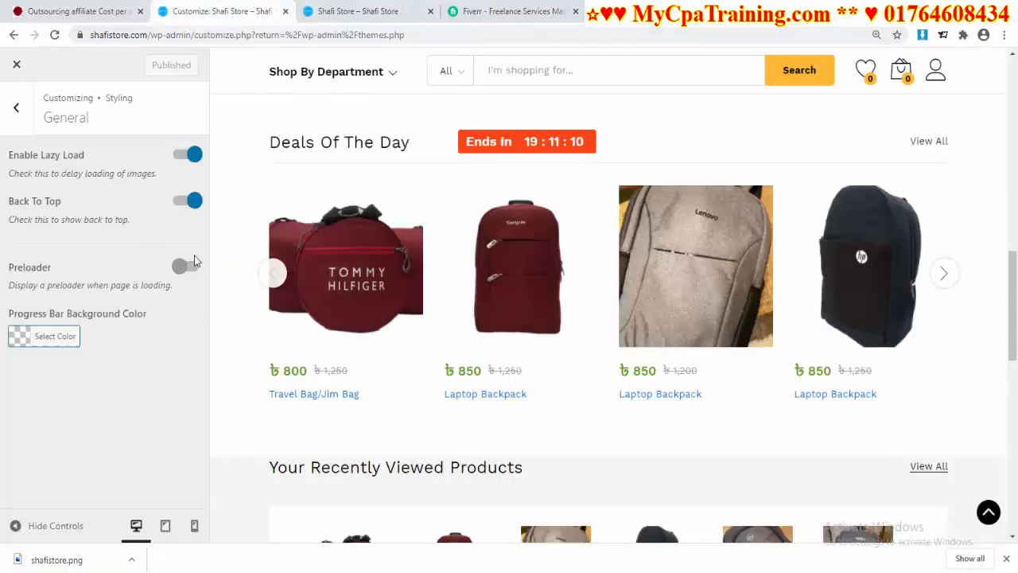
Open the Color Scheme settings under Styling and examine where the base color appears in the homepage preview
left_click(16, 106)
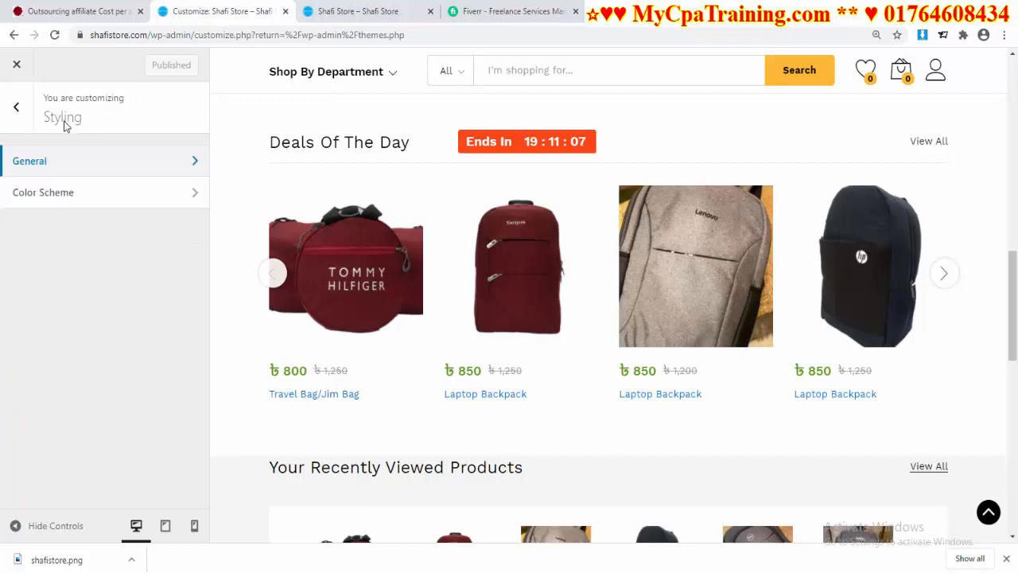
left_click(80, 194)
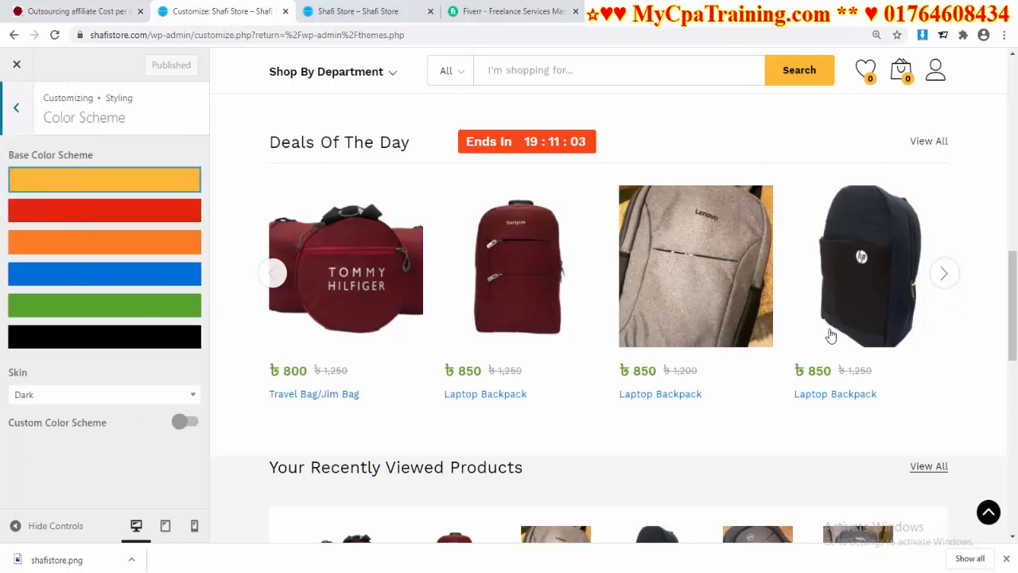
scroll(660, 222, "up", 9)
scroll(658, 224, "down", 15)
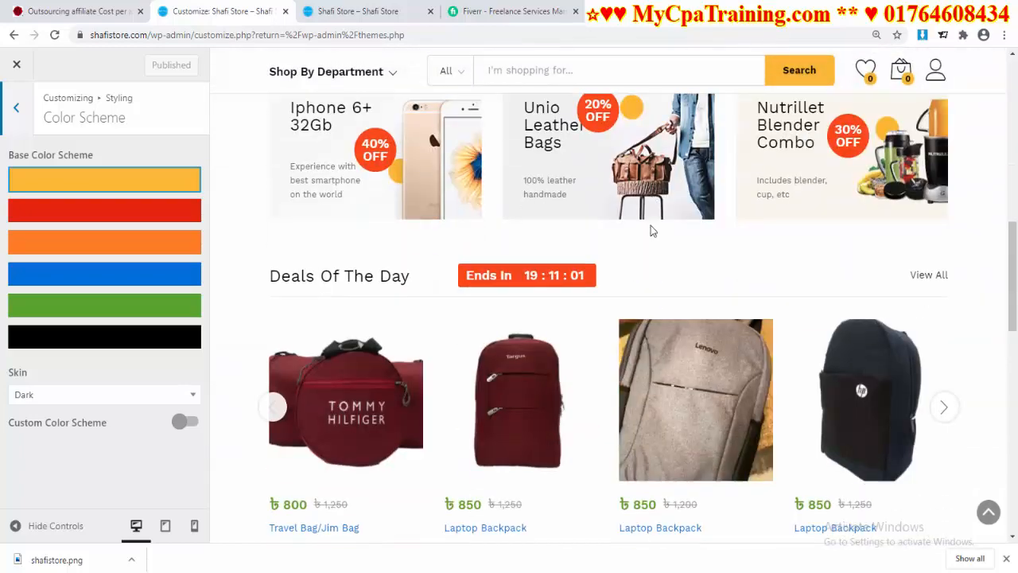
scroll(486, 268, "up", 15)
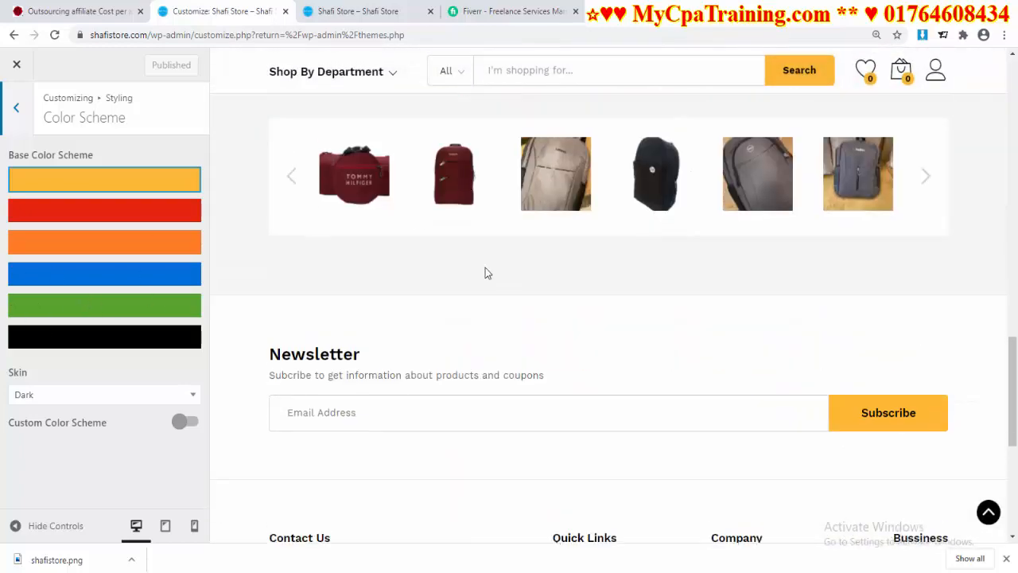
scroll(569, 252, "down", 4)
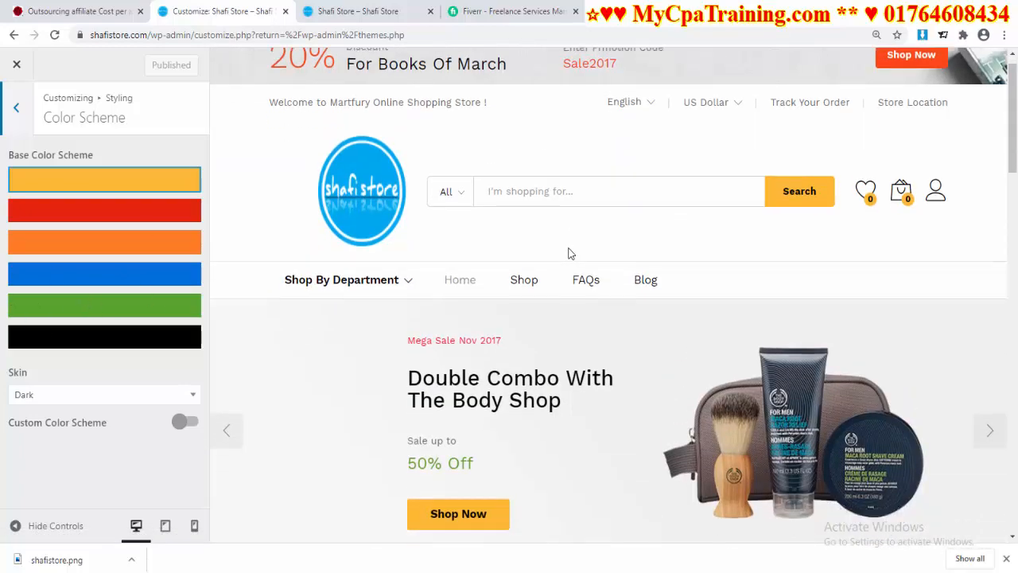
scroll(569, 252, "up", 4)
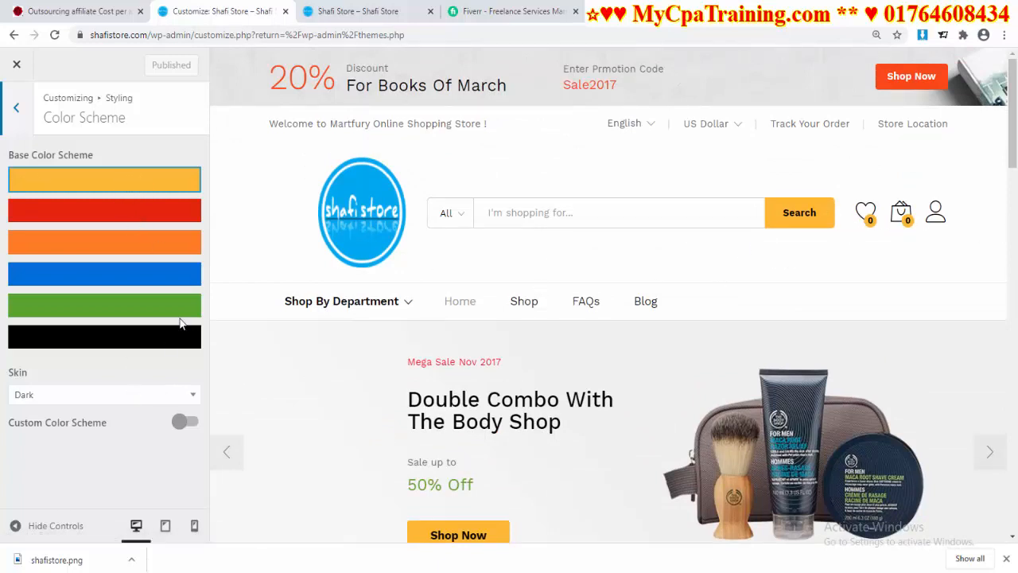
Set the base color scheme to green and check it across the homepage preview
left_click(152, 315)
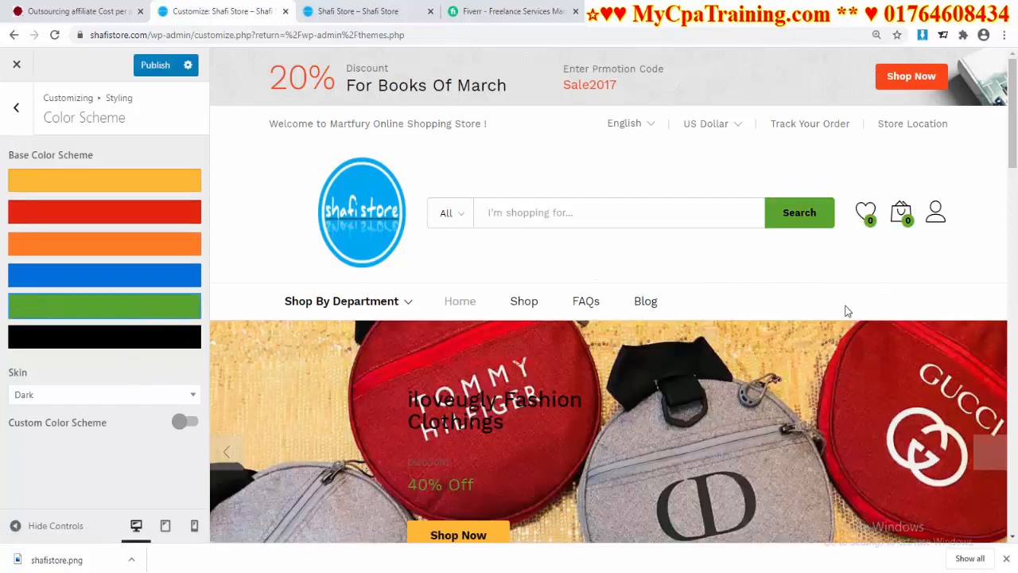
scroll(848, 311, "down", 15)
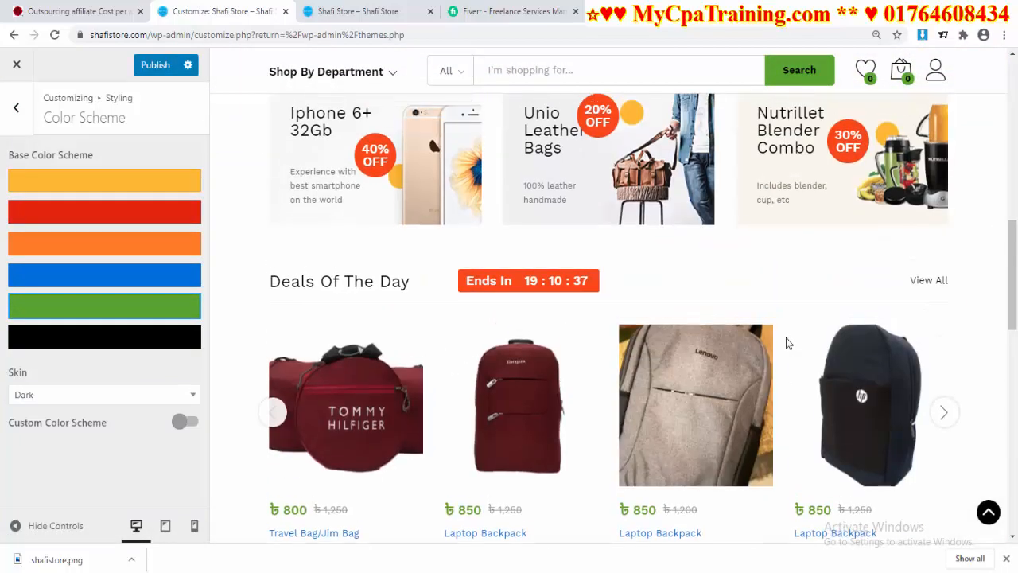
scroll(786, 343, "up", 7)
scroll(809, 204, "down", 7)
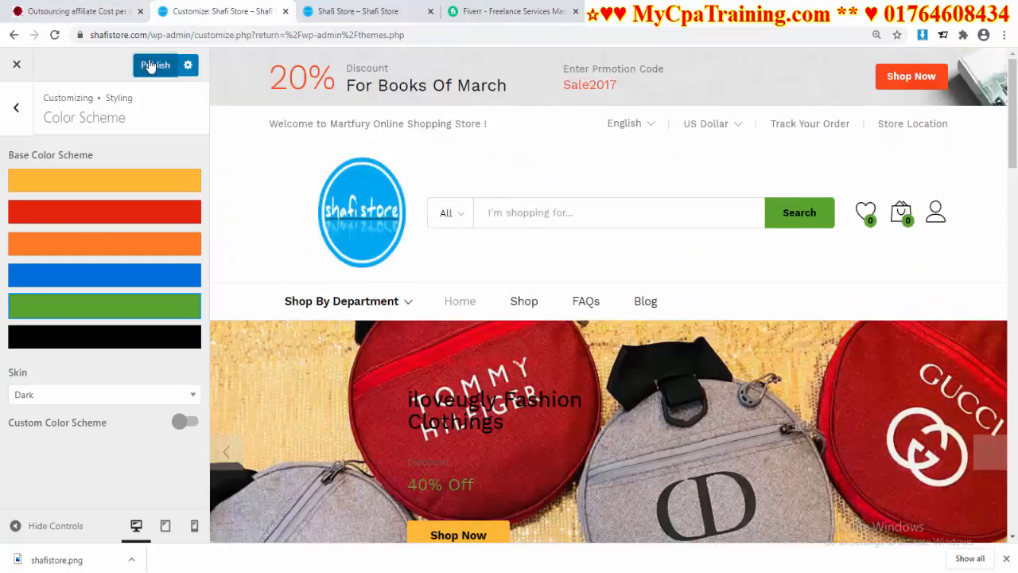
Open the Promotion settings under Header and check the promotion banner on the live store homepage
left_click(16, 107)
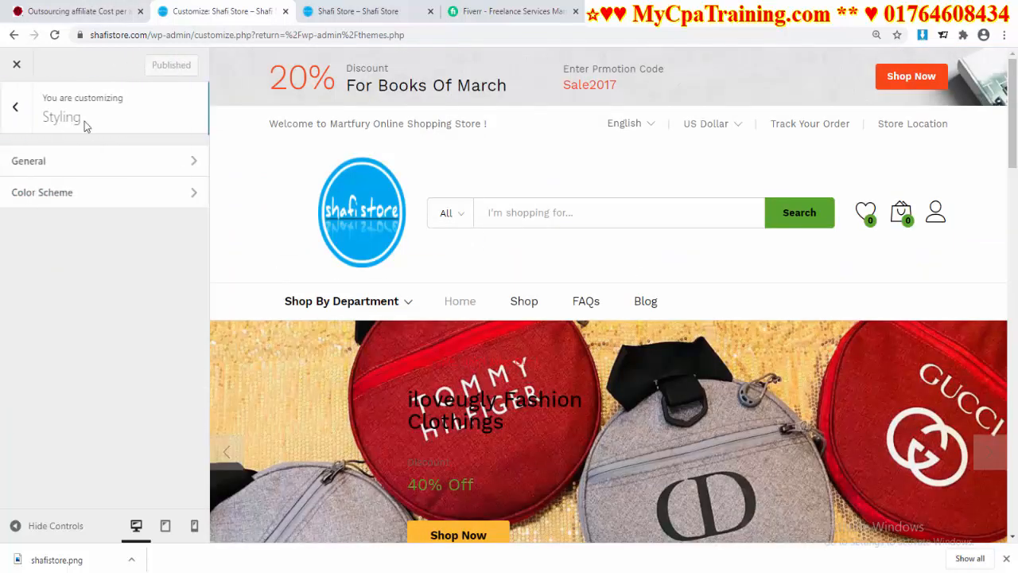
left_click(16, 107)
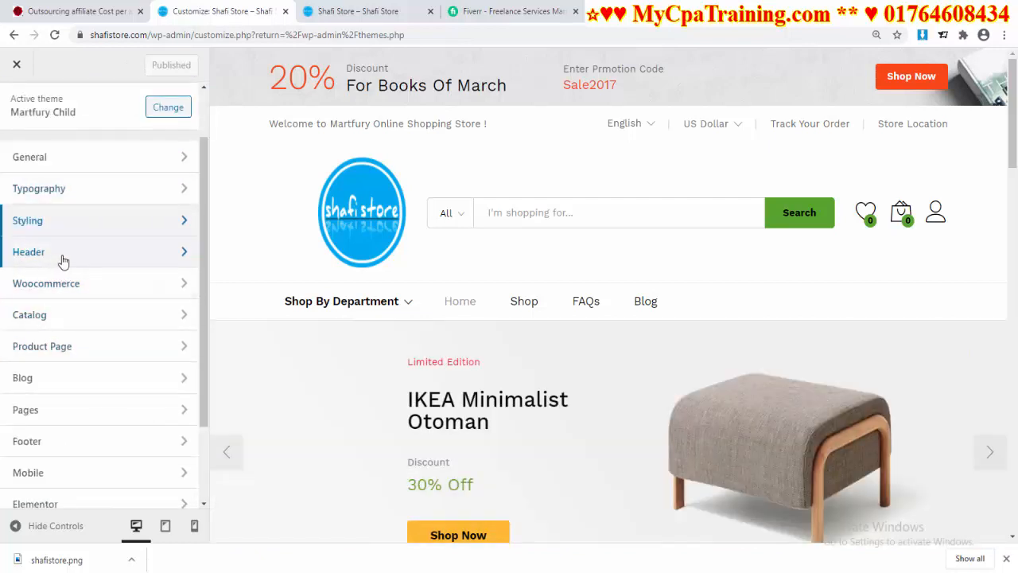
left_click(92, 258)
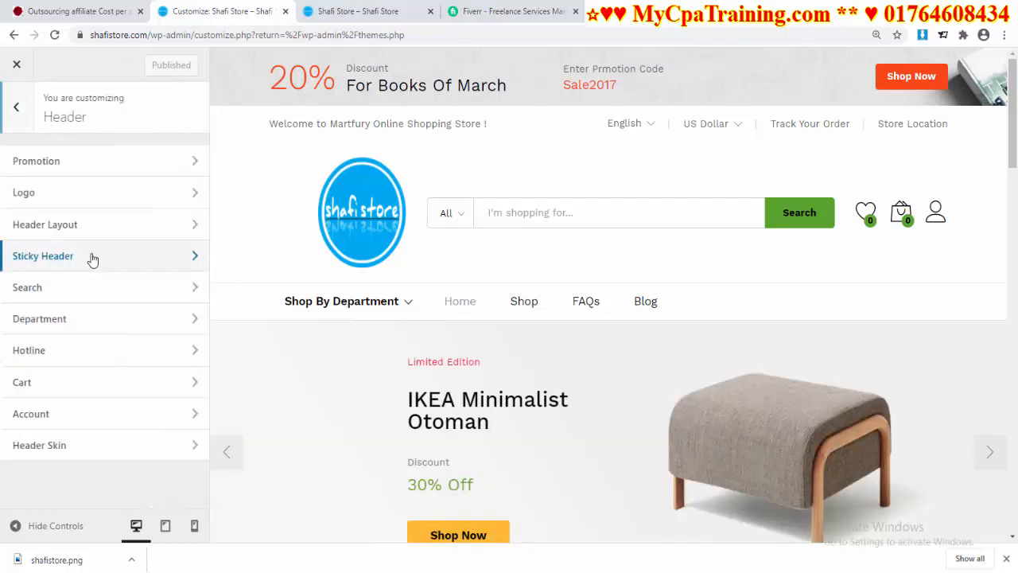
left_click(77, 162)
left_click(373, 11)
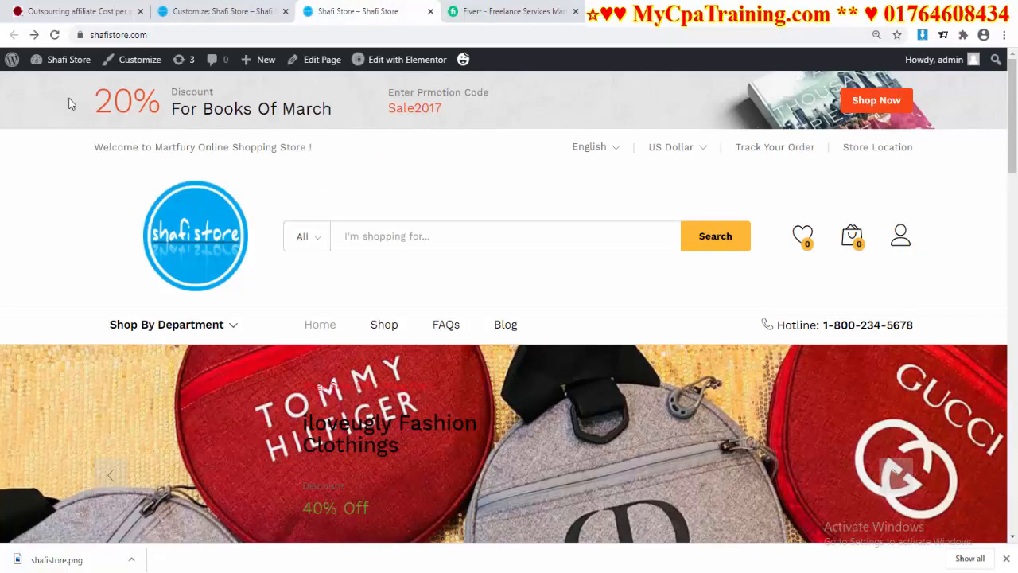
left_click(211, 14)
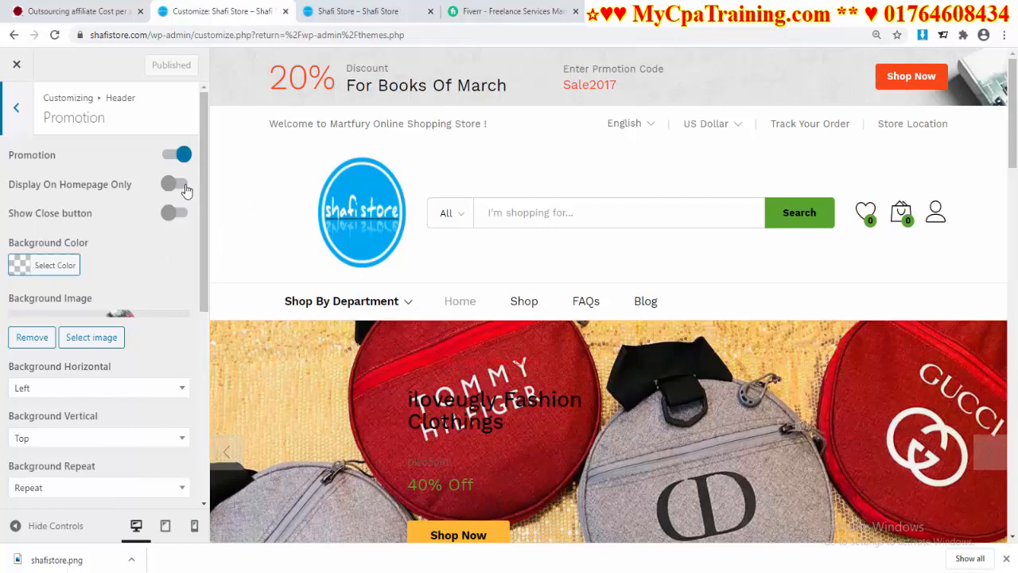
Look over the live store's Shop page to see whether the promotion banner appears beyond the homepage
left_click(358, 11)
scroll(647, 257, "down", 4)
scroll(623, 257, "up", 4)
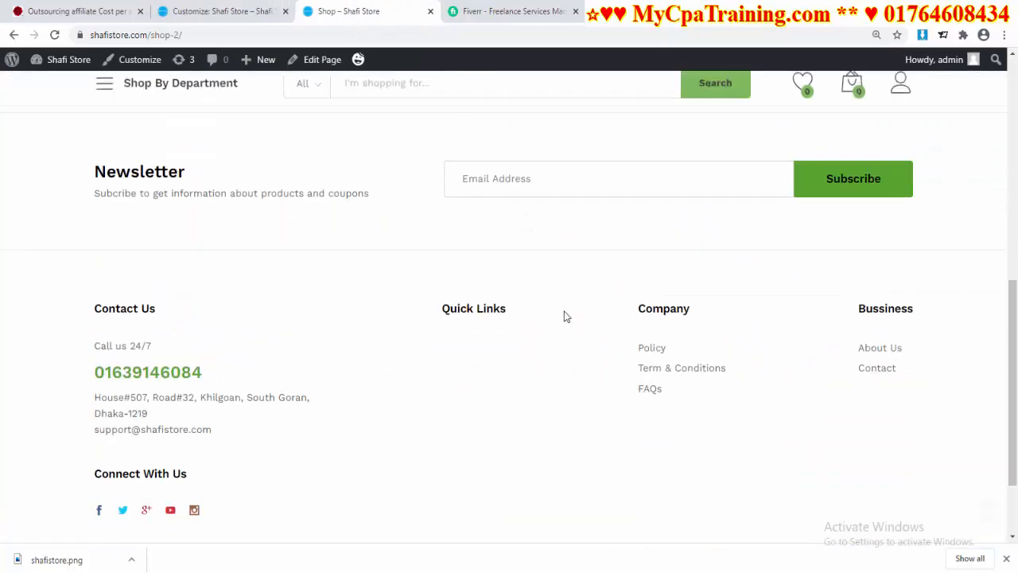
scroll(564, 316, "up", 1)
scroll(564, 315, "up", 6)
scroll(561, 311, "down", 6)
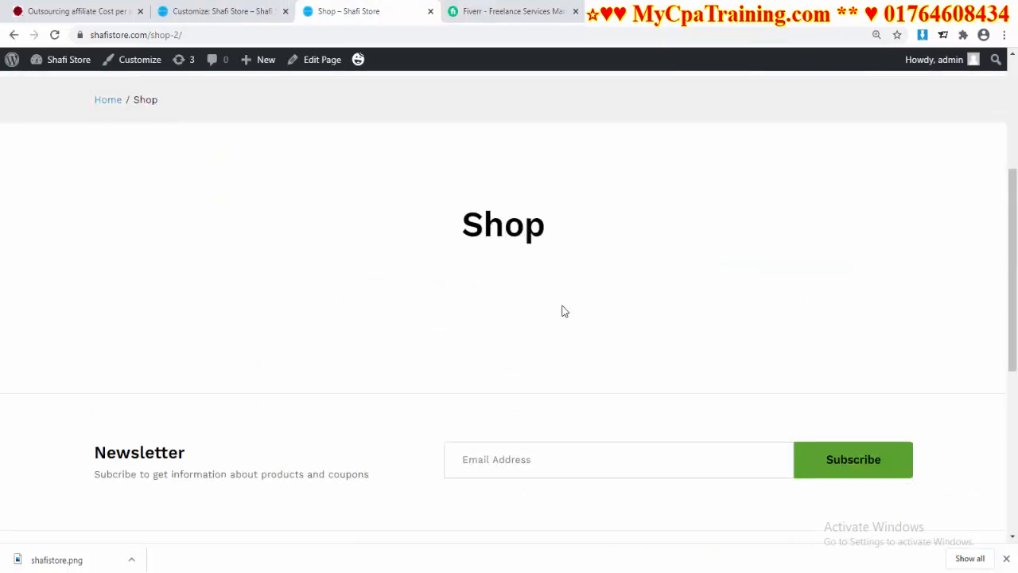
scroll(562, 311, "up", 6)
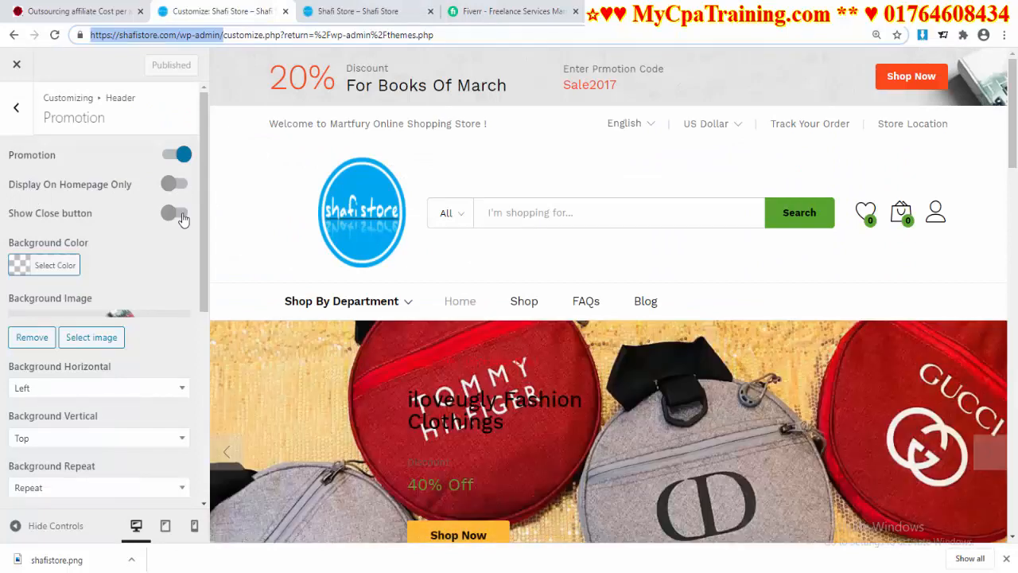
Turn on Show Close button for the header promotion, publish it, and check the banner on the live homepage
left_click(180, 216)
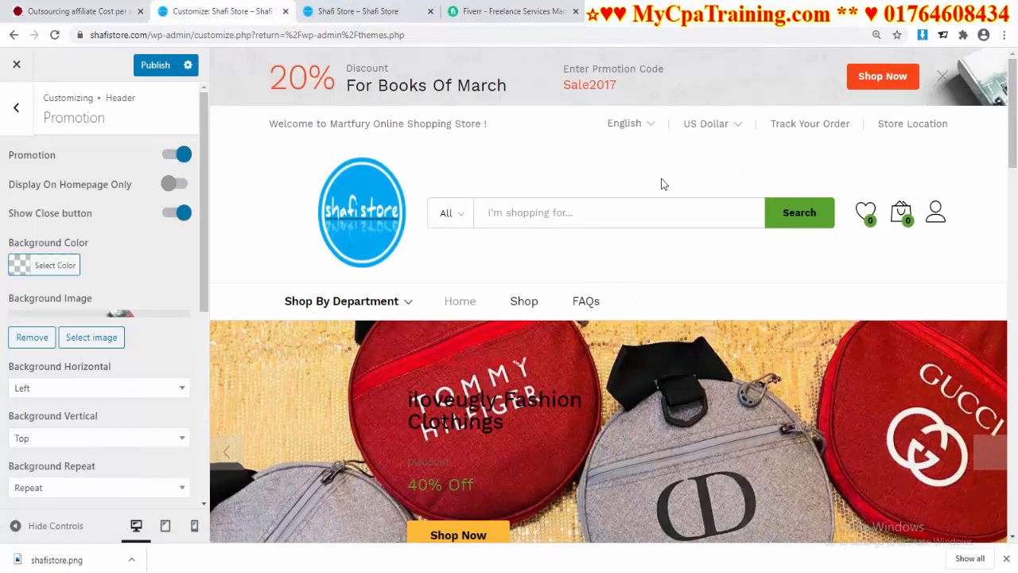
left_click(156, 65)
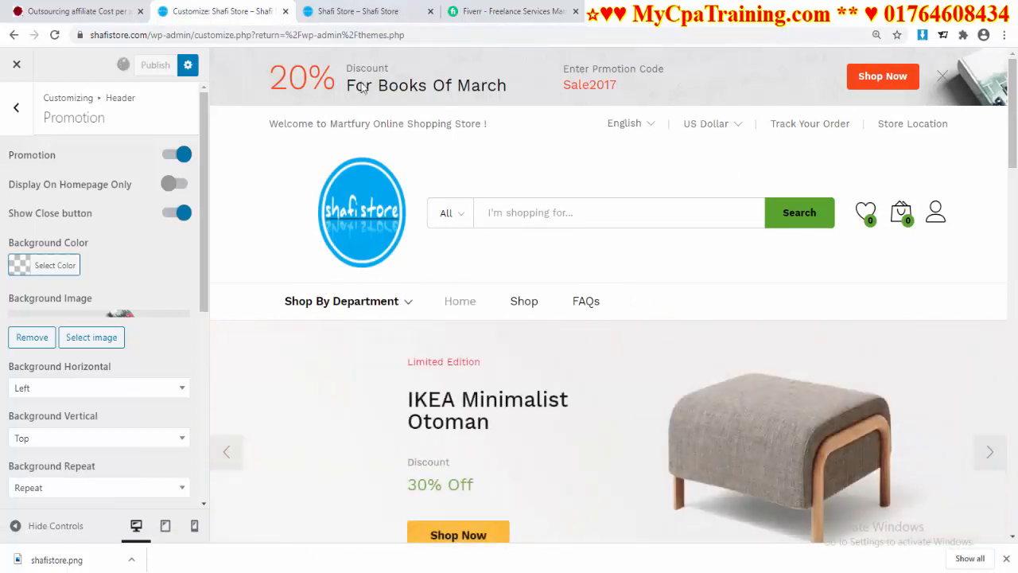
left_click(367, 13)
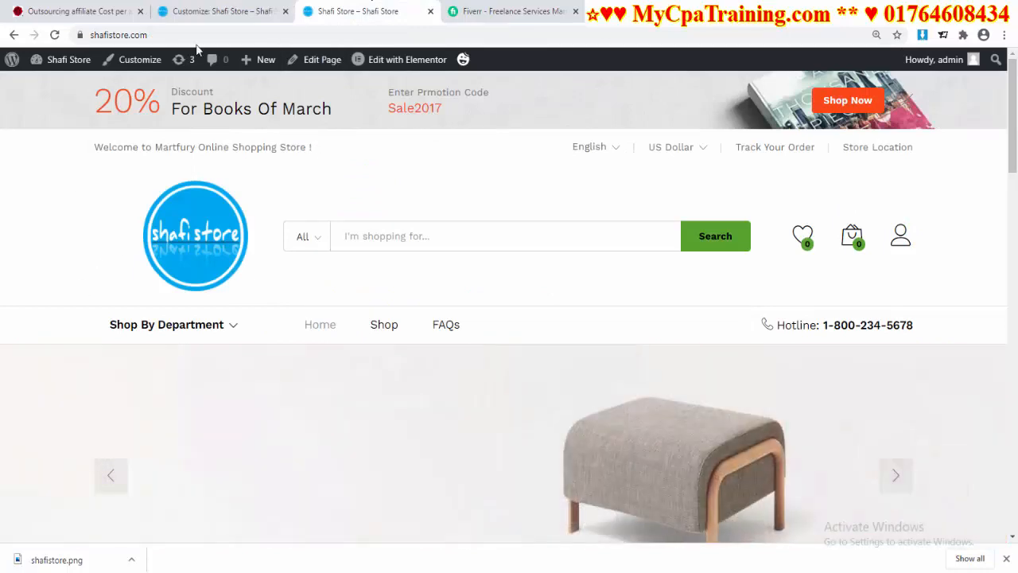
left_click(200, 11)
left_click(177, 151)
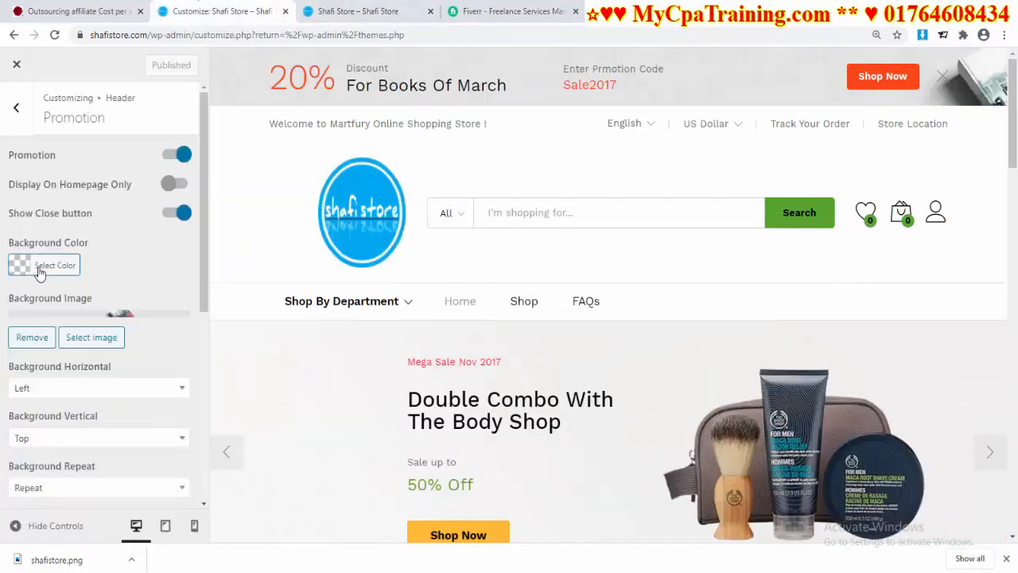
left_click(358, 11)
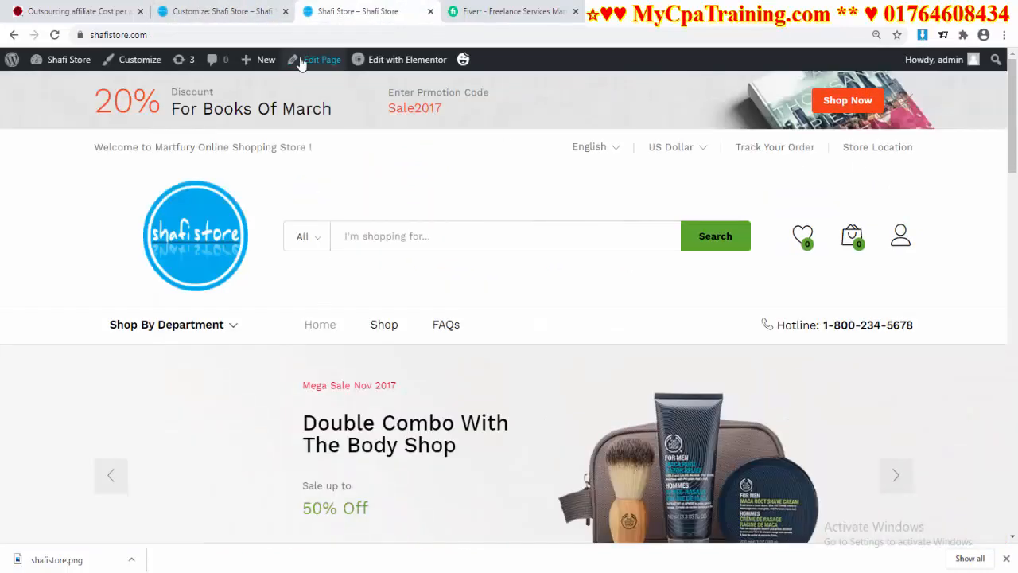
left_click(236, 17)
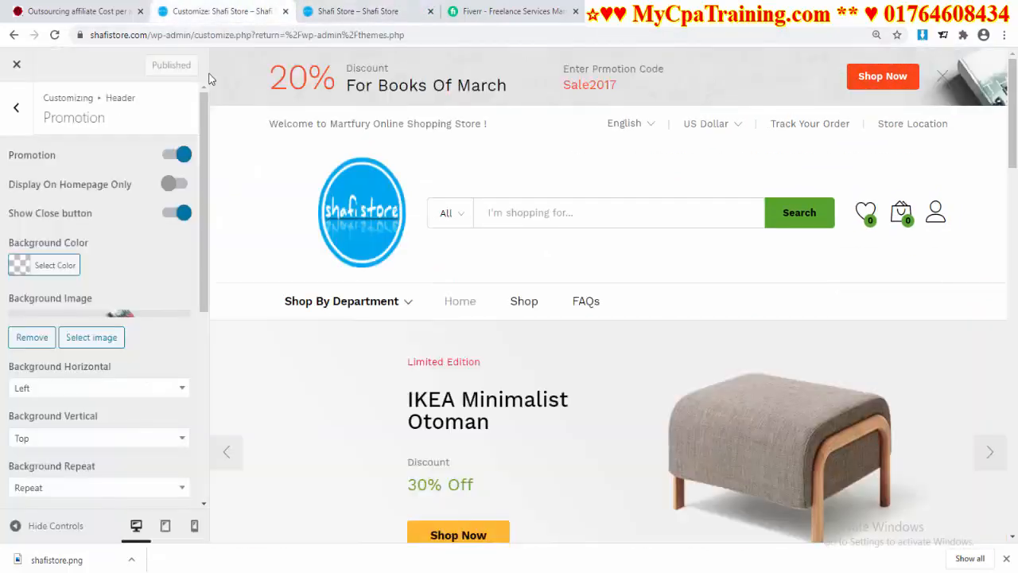
Remove the promotion's background image, publish the change, and check the banner on the live homepage
left_click(32, 338)
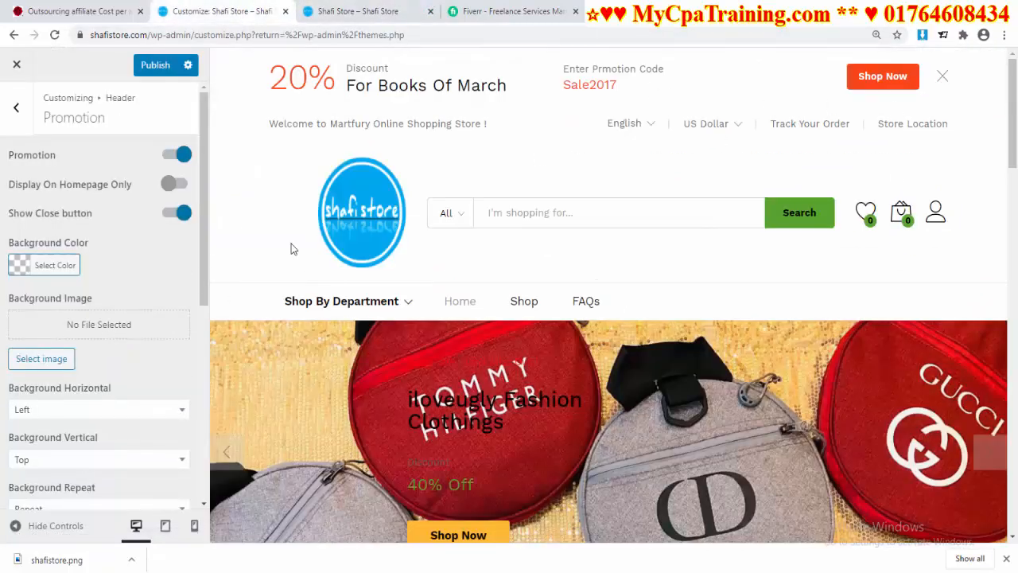
left_click(154, 69)
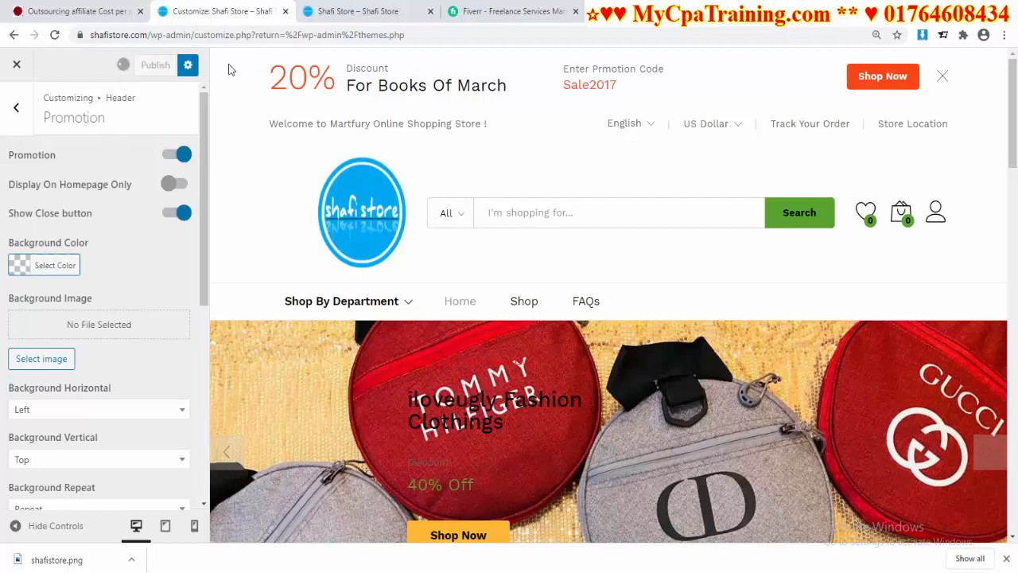
left_click(356, 11)
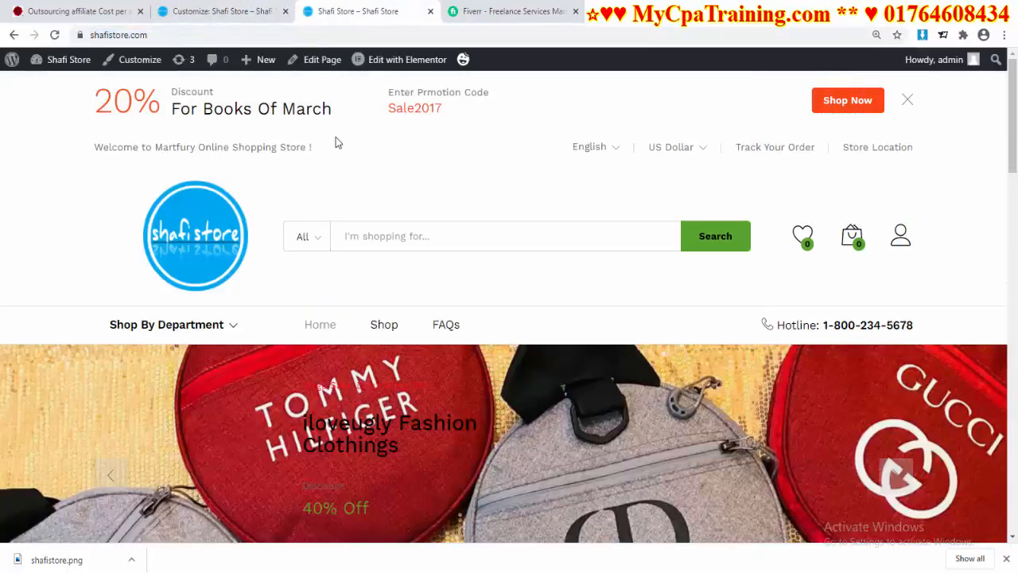
left_click(237, 12)
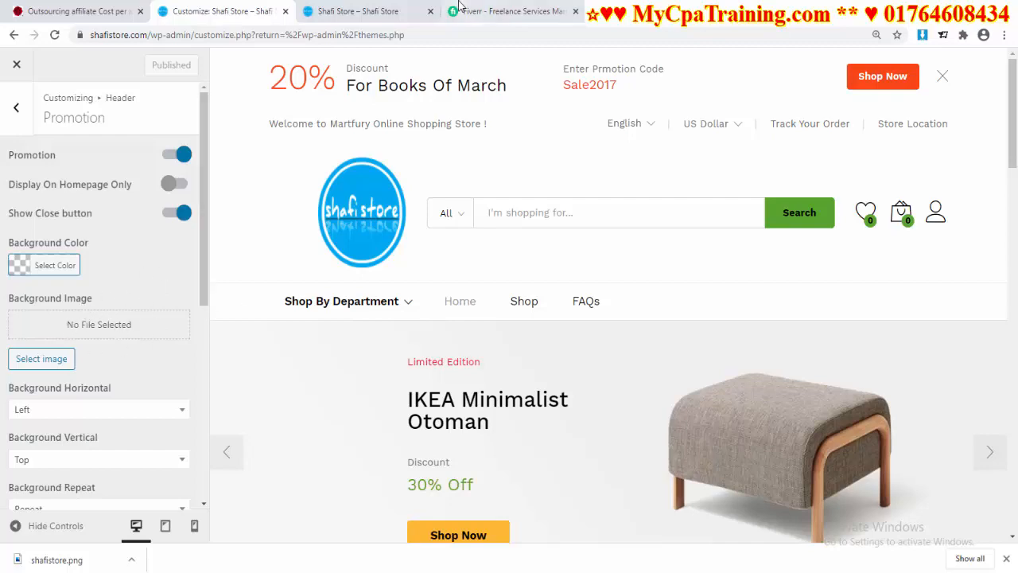
left_click(359, 12)
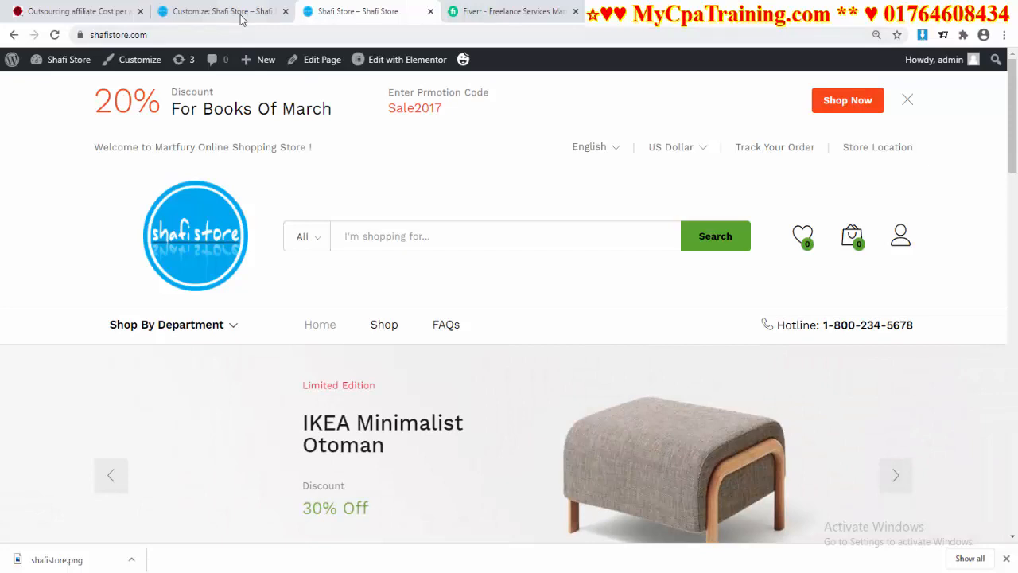
left_click(241, 13)
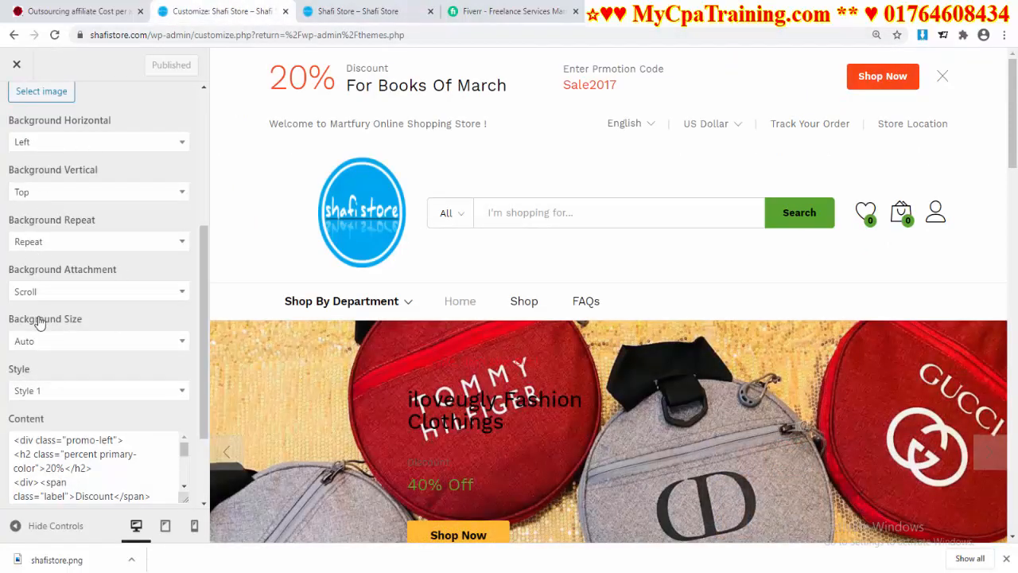
Try Style 2 for the promotion banner and set it back to Style 1
scroll(86, 330, "down", 2)
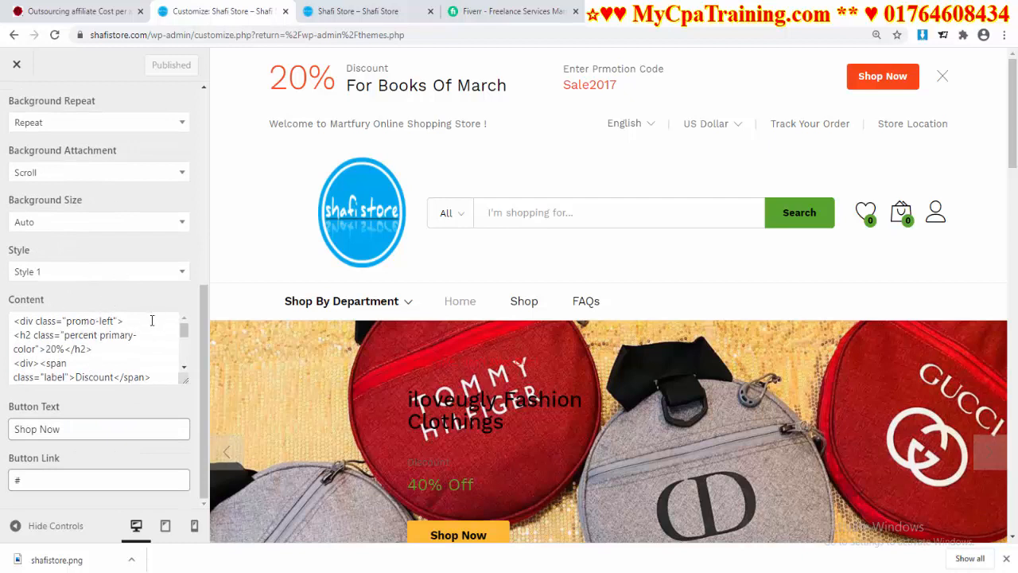
left_click(181, 273)
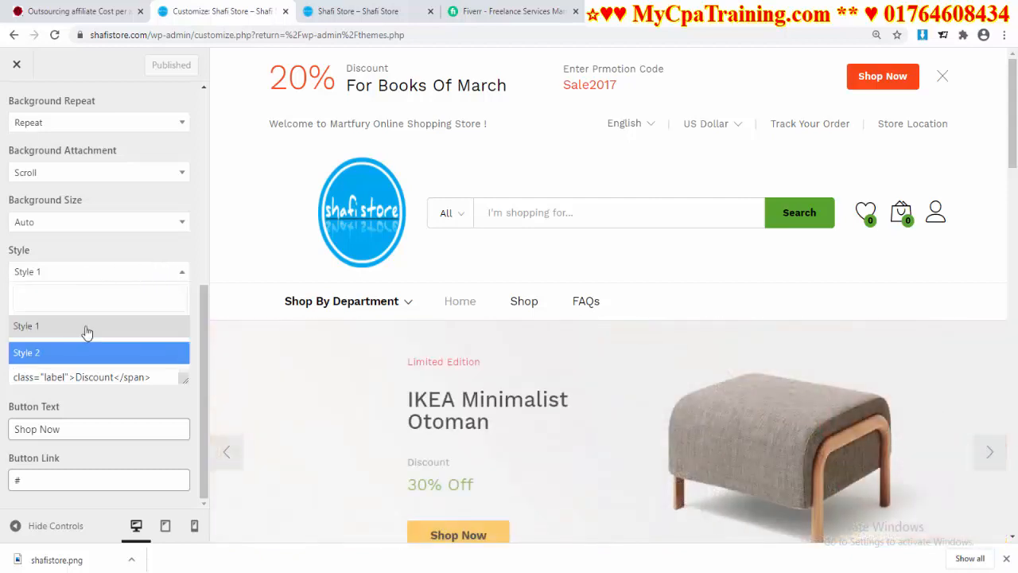
left_click(59, 352)
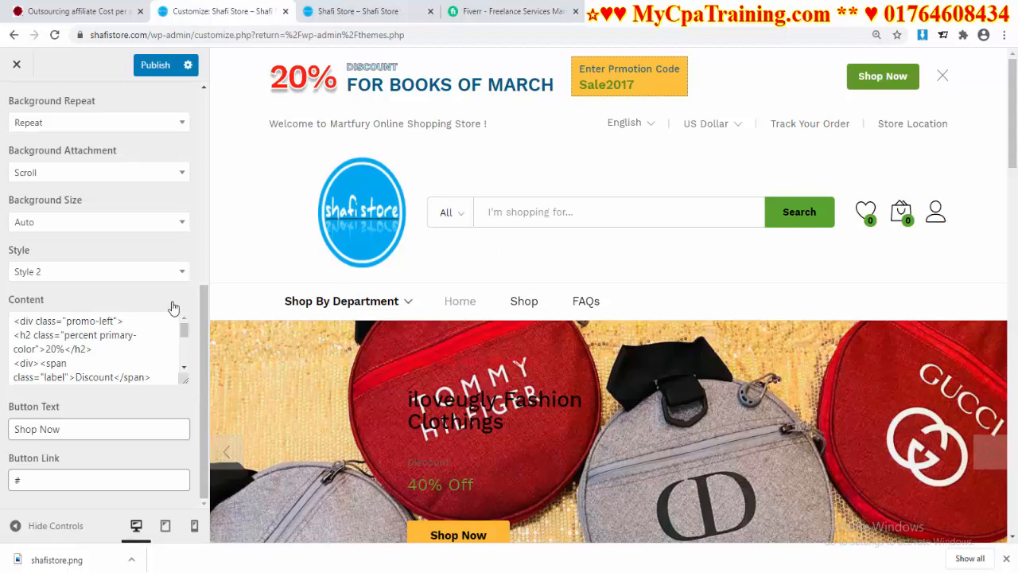
left_click(163, 276)
left_click(123, 327)
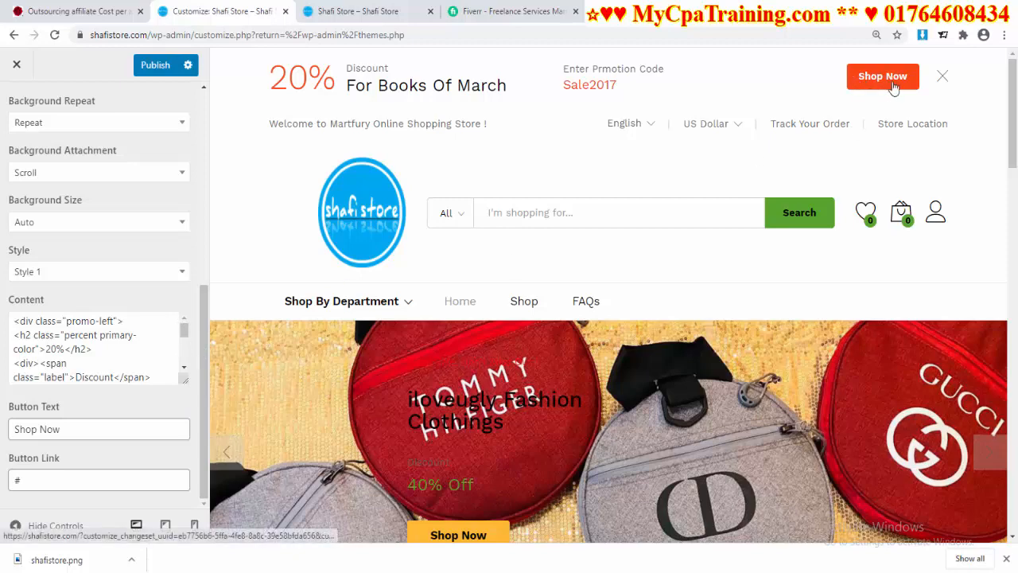
Test the promotion banner's Shop Now button on the live store and go to the shop page listing the products
left_click(366, 11)
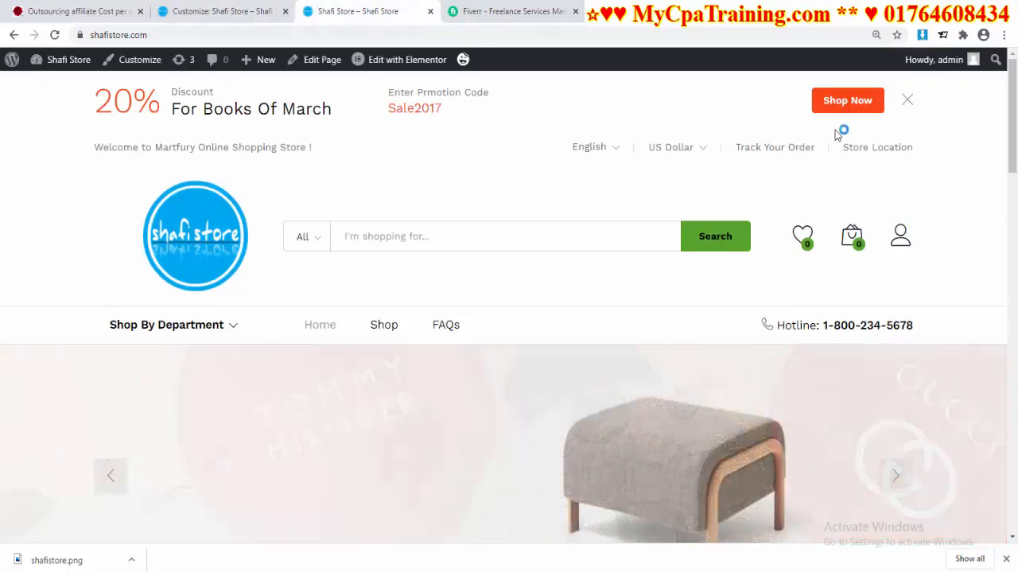
left_click(835, 102)
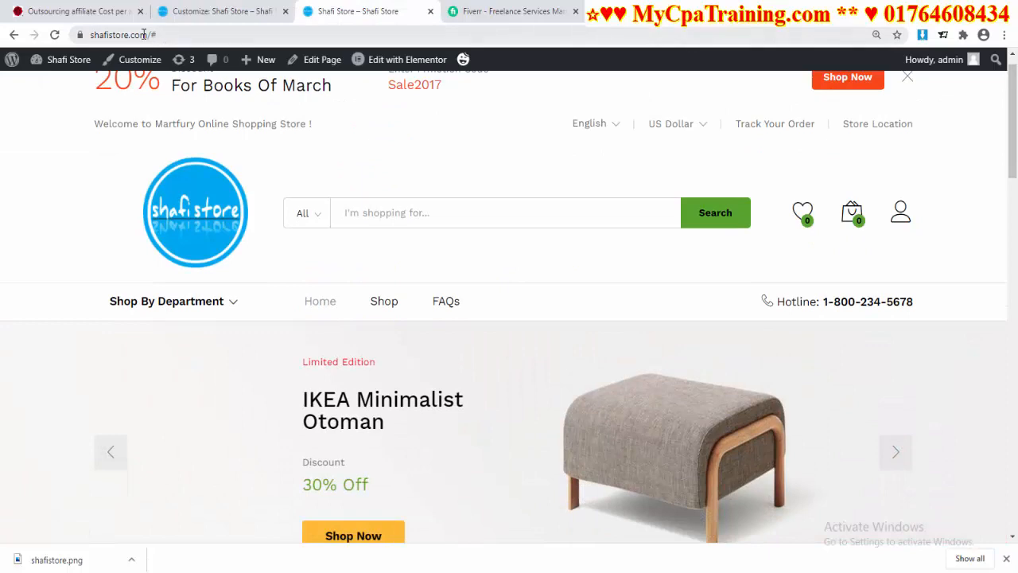
left_click_drag(151, 35, 168, 34)
scroll(271, 107, "up", 1)
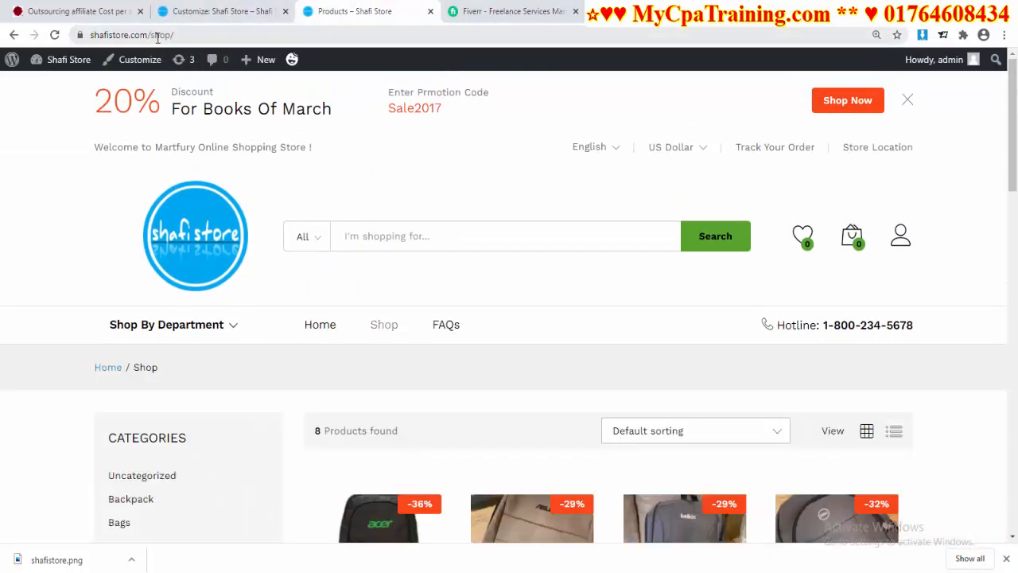
left_click(157, 36)
key("ctrl+c")
right_click(156, 36)
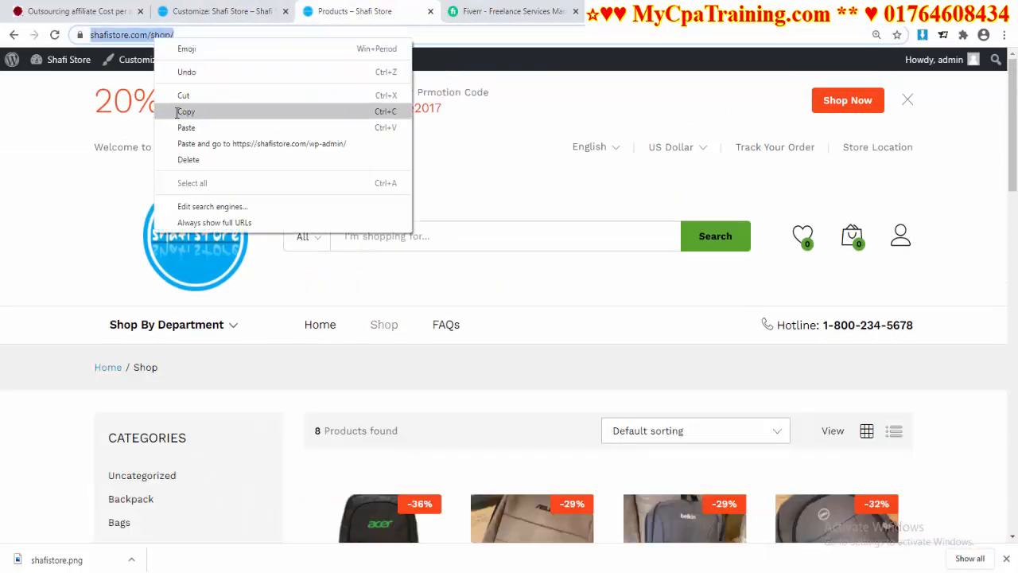
left_click(184, 111)
left_click(224, 12)
double_click(13, 479)
key("ctrl+v")
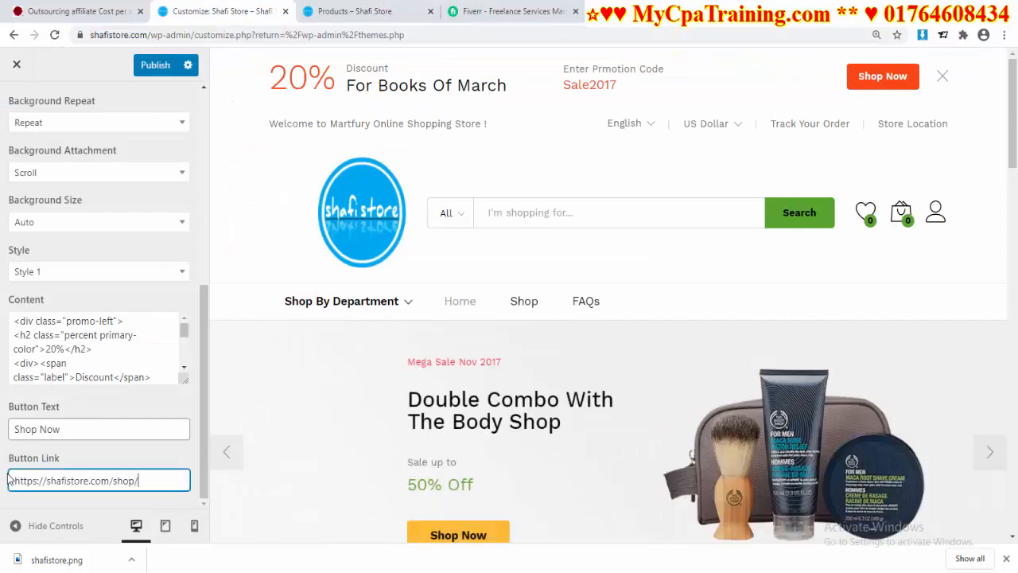
left_click(100, 453)
left_click(155, 65)
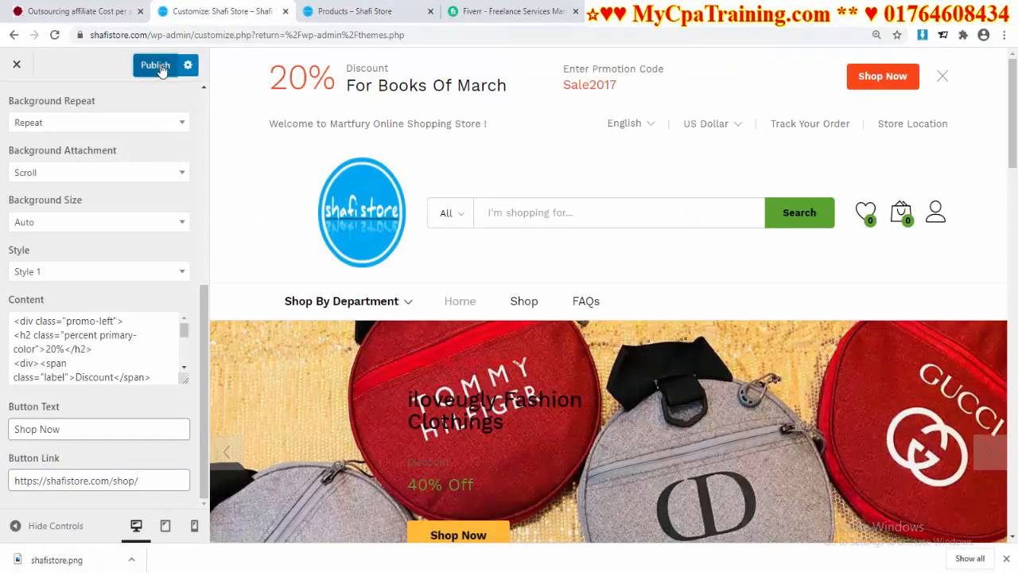
Follow the promotion banner's Shop Now link on the live store and look over the products page
left_click(350, 11)
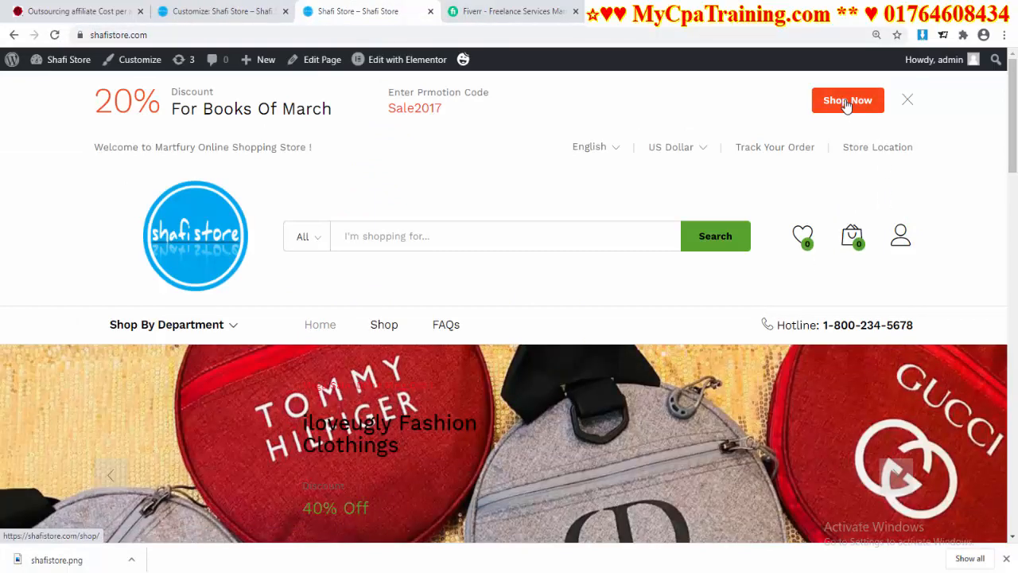
left_click(847, 106)
scroll(497, 402, "down", 1)
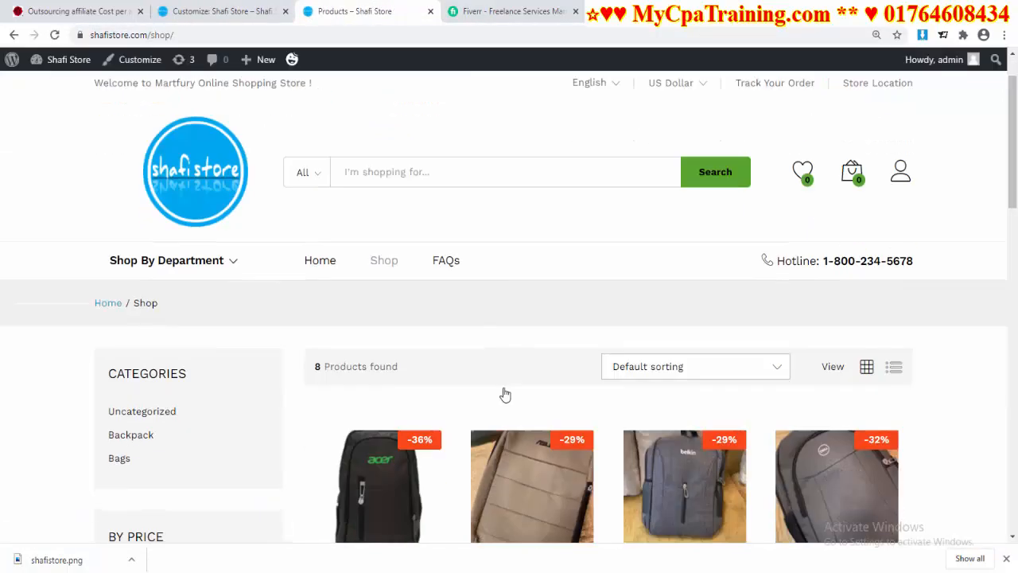
scroll(505, 394, "down", 10)
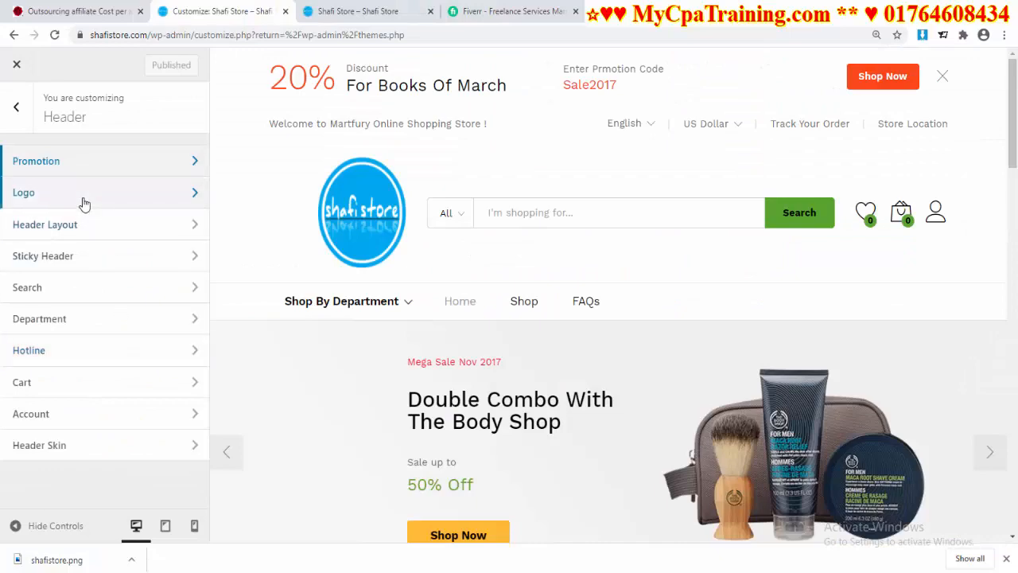
Open the Logo settings under Header and examine the logo's width, height and margin fields
left_click(84, 203)
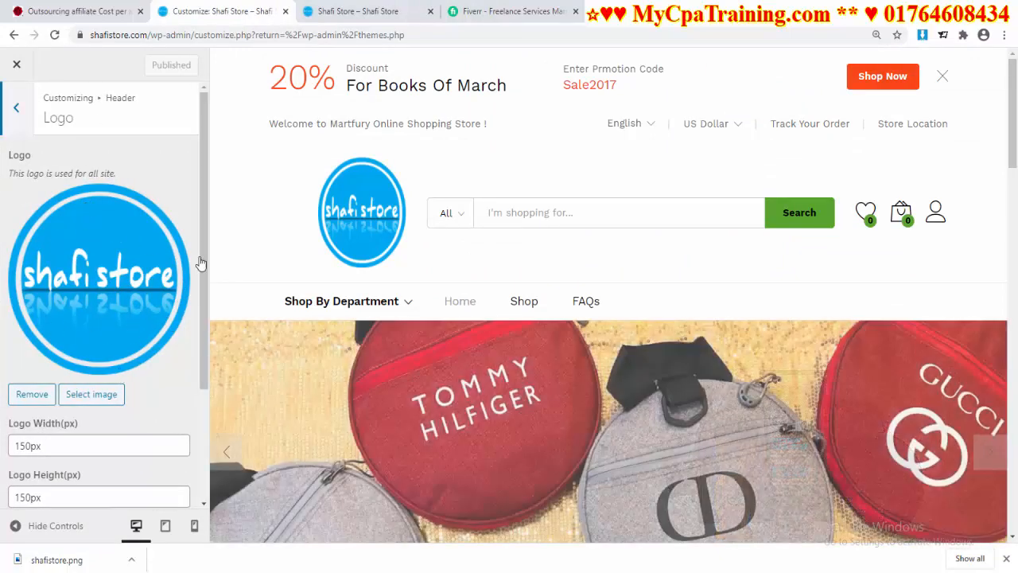
left_click_drag(200, 295, 182, 405)
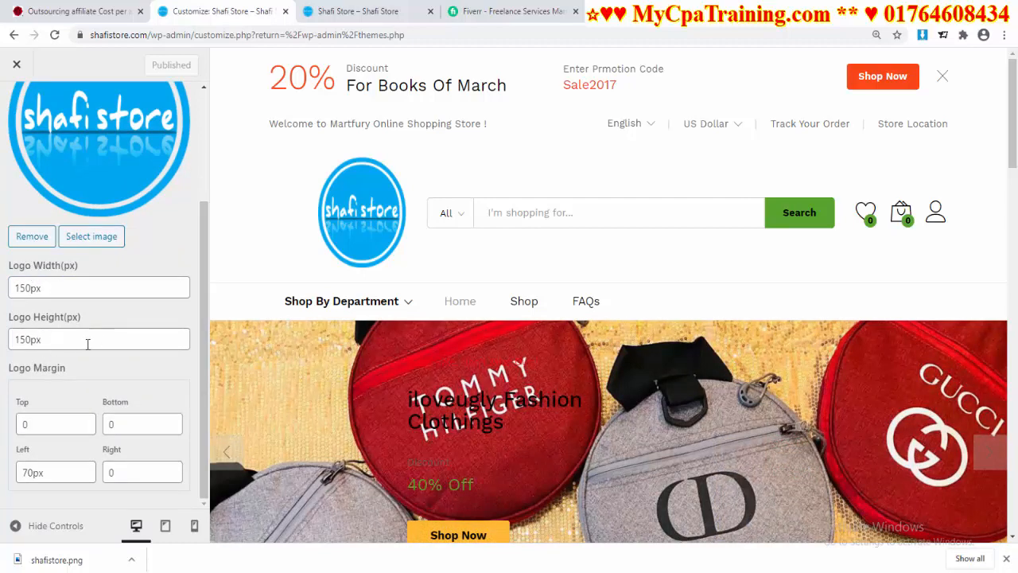
Clear the Logo Width and Logo Height values and publish the change
double_click(49, 286)
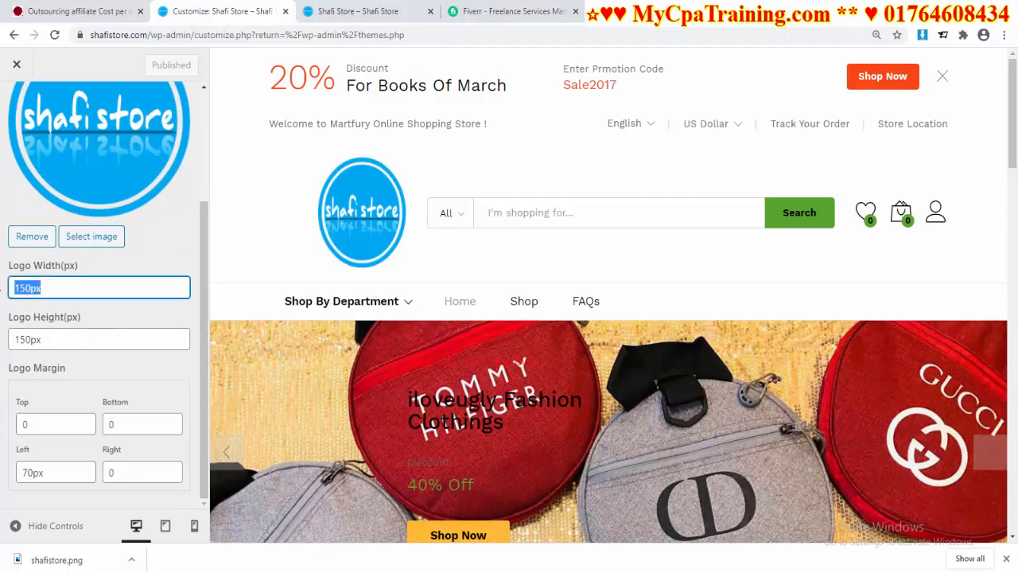
left_click(40, 291)
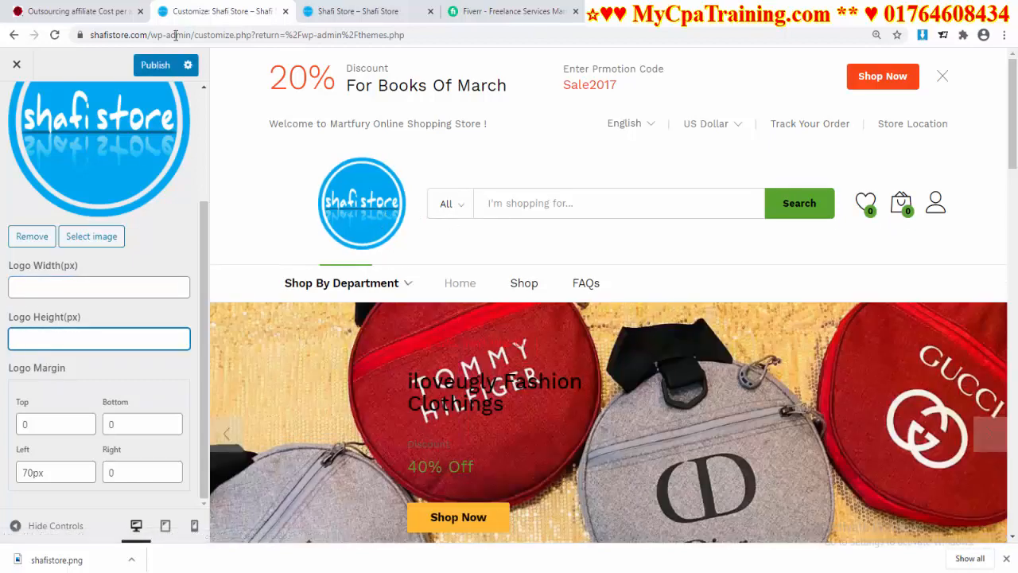
left_click(171, 70)
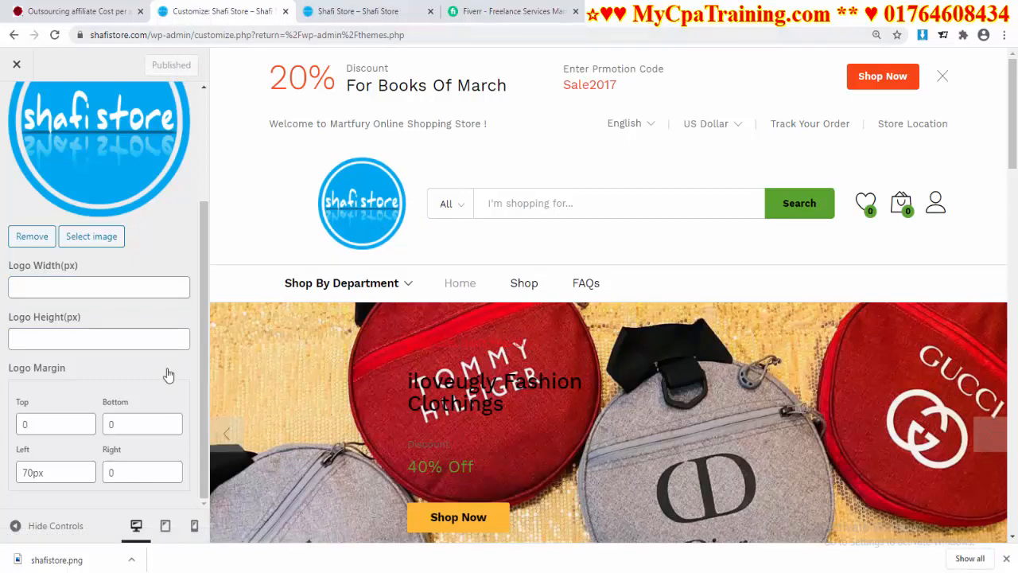
Preview the store at mobile size, look over the header with the logo, and return to the desktop preview
left_click(194, 526)
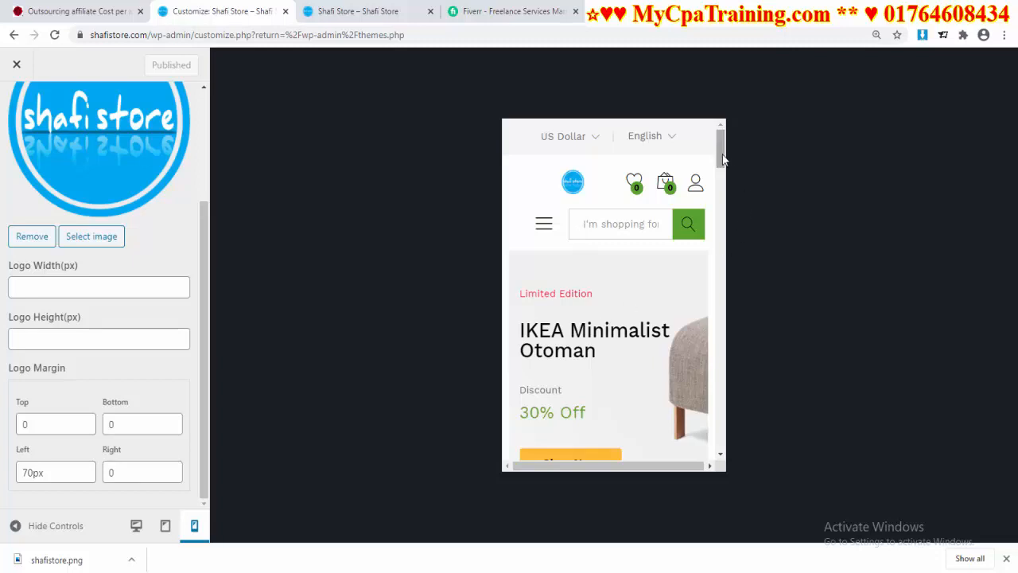
left_click_drag(723, 159, 724, 223)
left_click(136, 526)
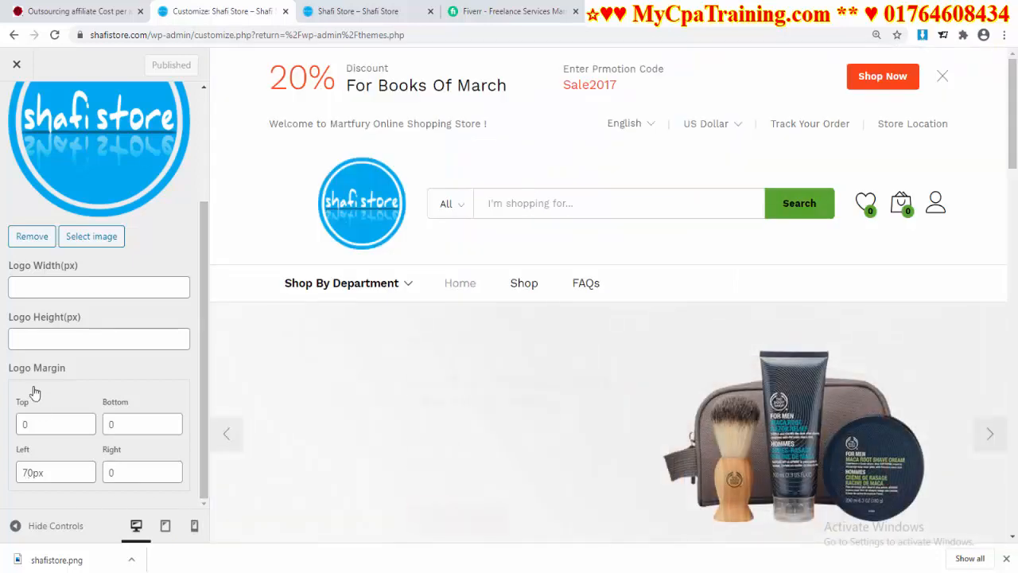
scroll(41, 140, "up", 2)
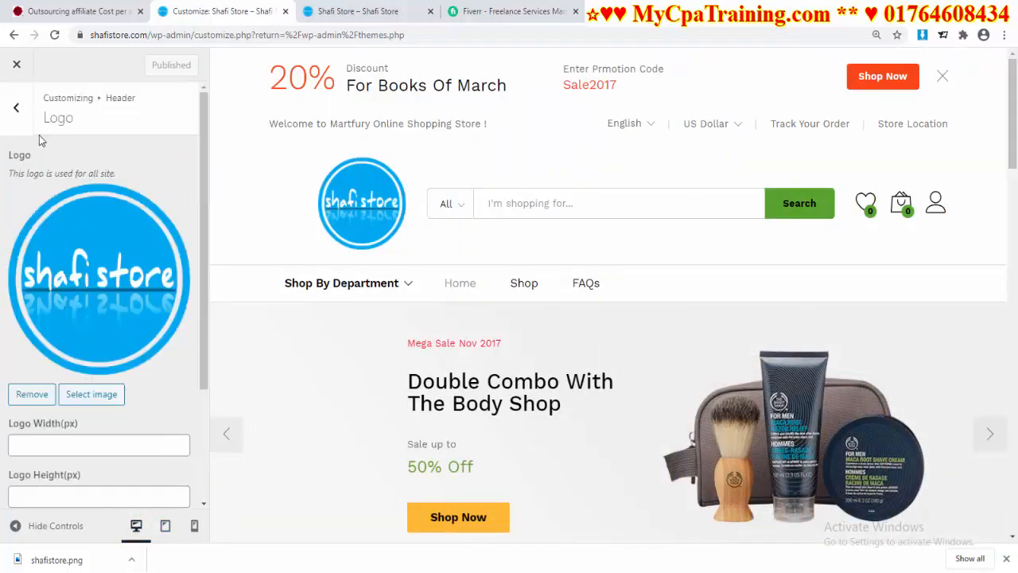
Open the Header Layout settings under Header and look through the available header layouts
left_click(16, 107)
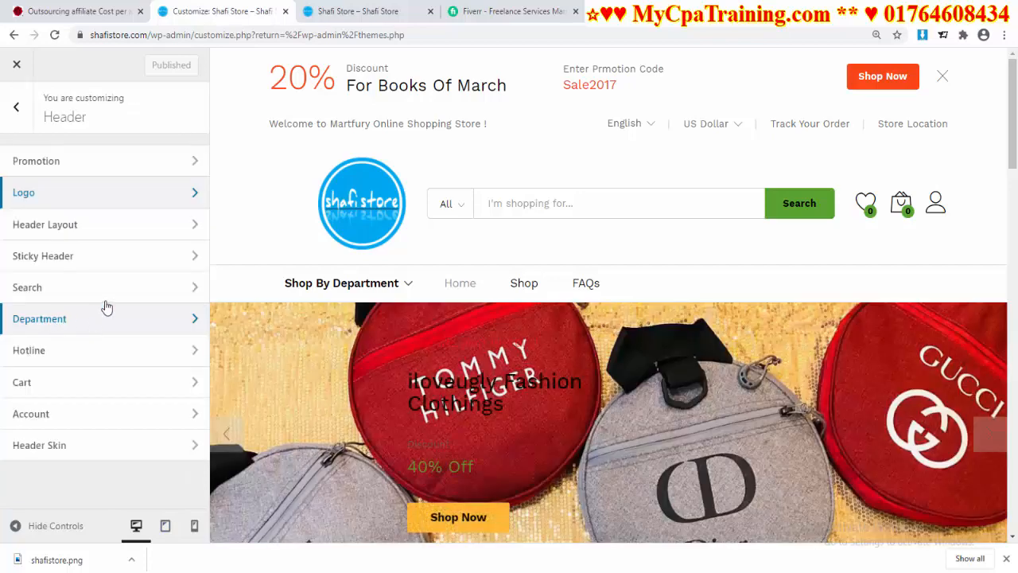
left_click(75, 228)
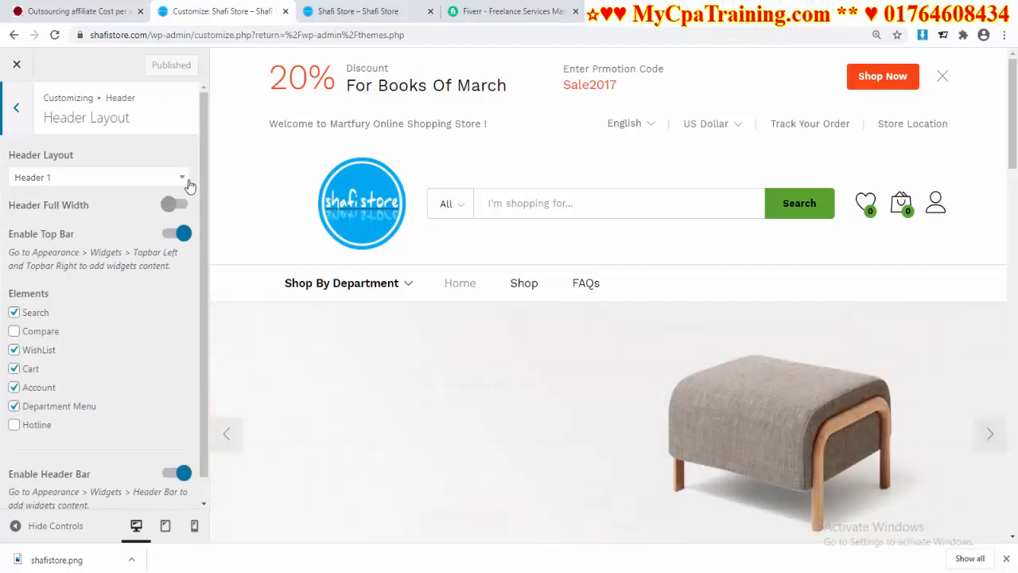
left_click(188, 182)
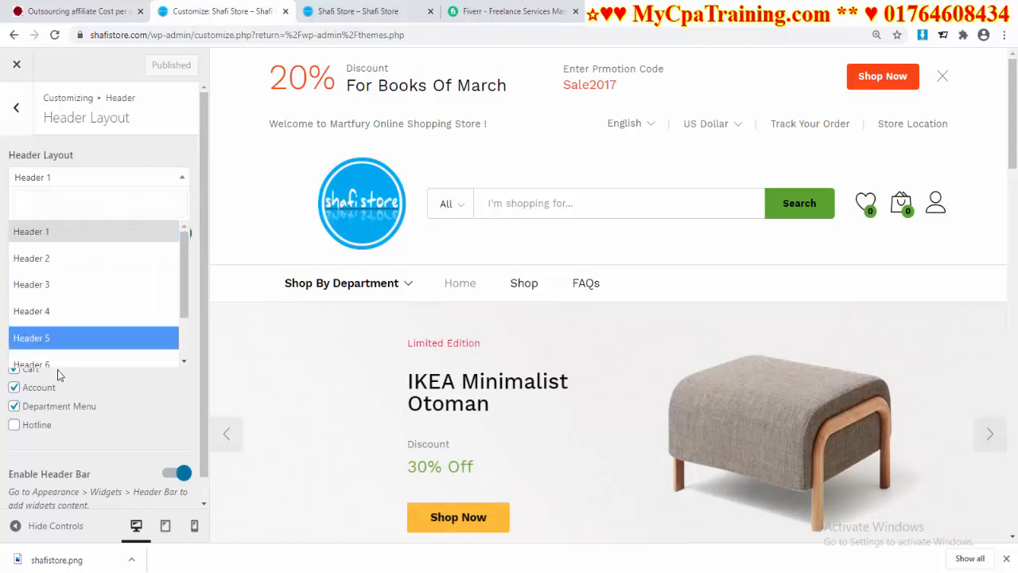
scroll(101, 282, "down", 2)
scroll(107, 297, "up", 2)
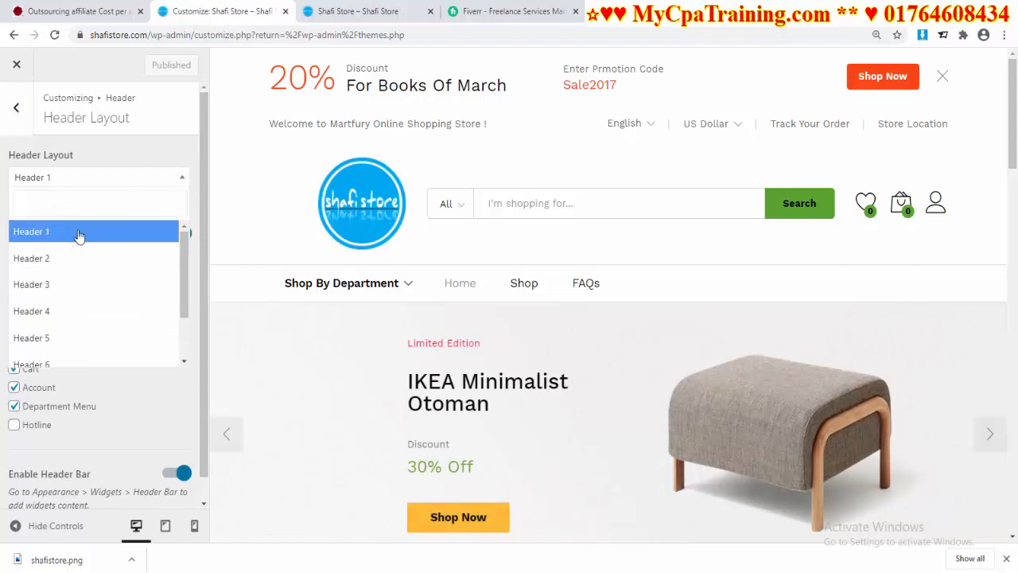
key("Down")
key("Down")
key("Down")
key("Down")
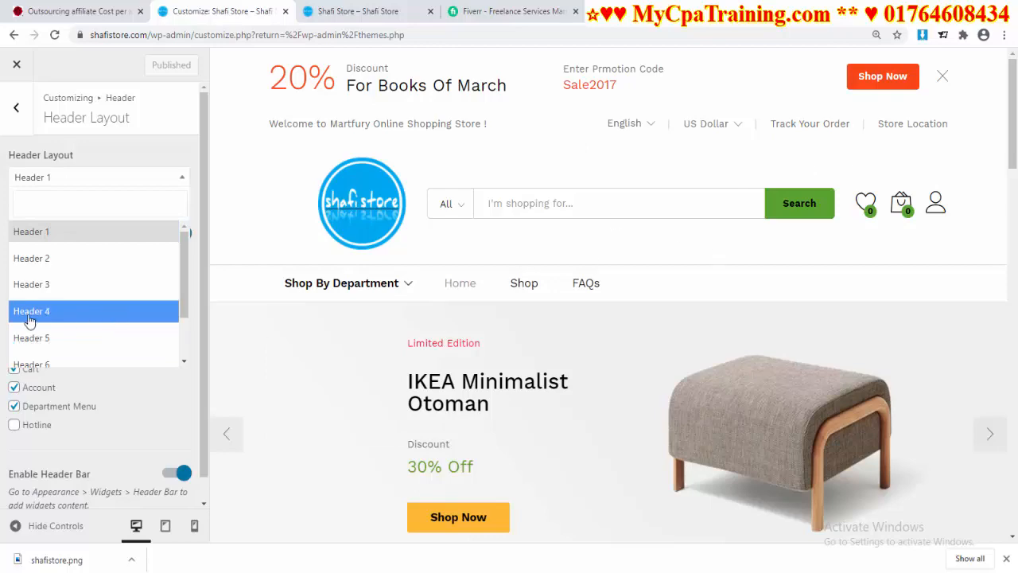
Try the Header 2, Header 3 and Header 4 layouts in the store preview
left_click(54, 260)
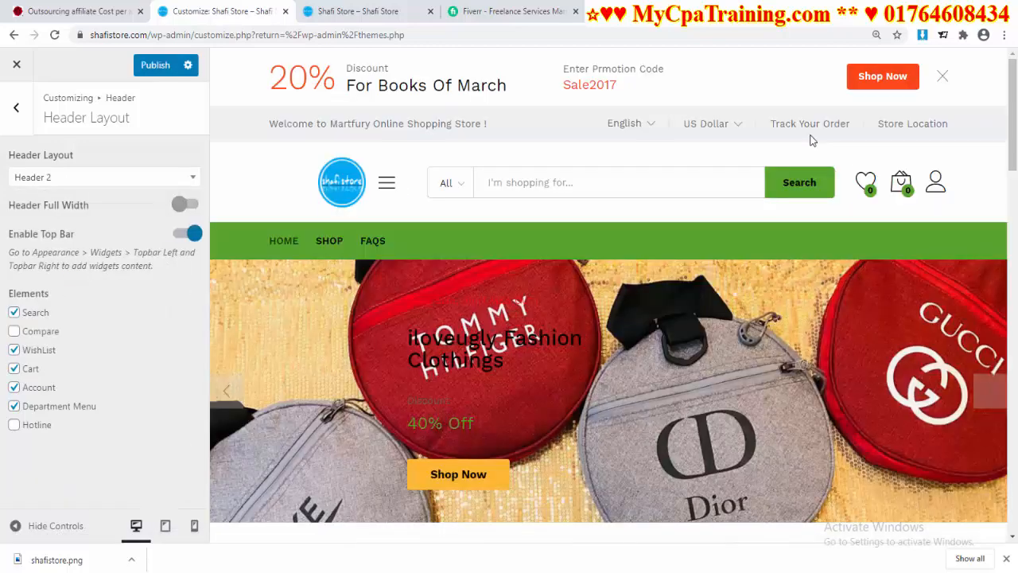
left_click(118, 177)
left_click(63, 286)
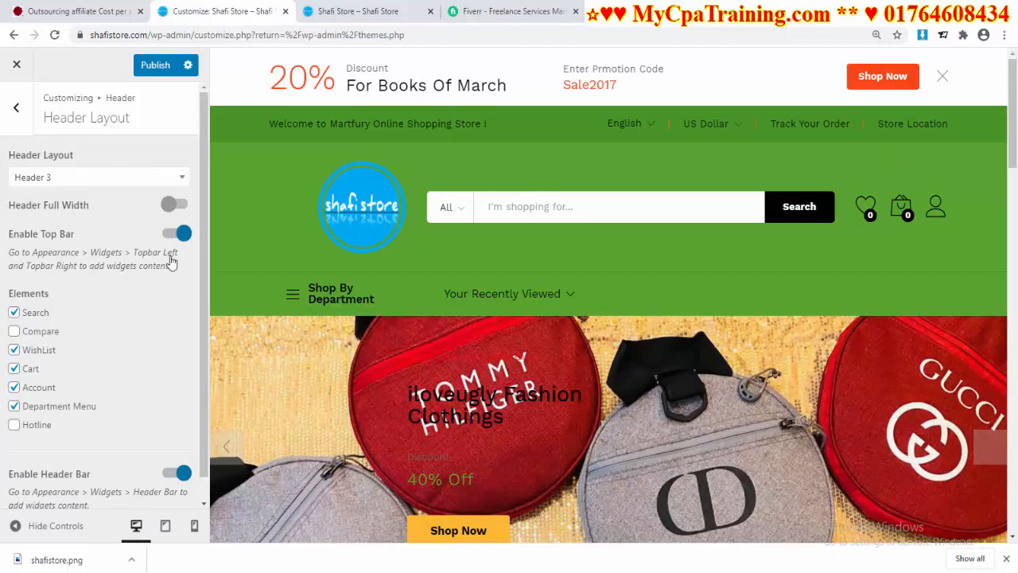
left_click(109, 185)
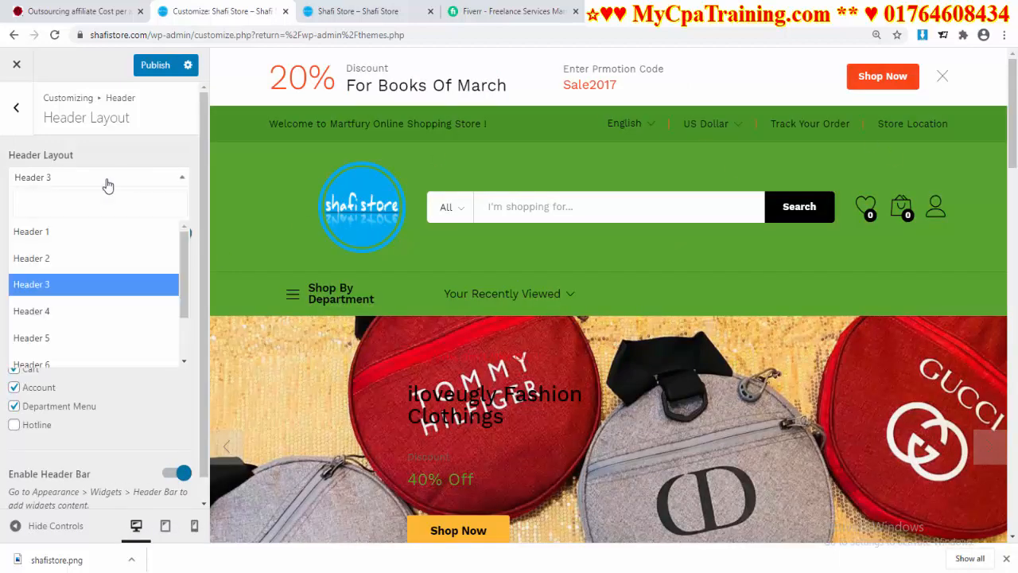
left_click(57, 311)
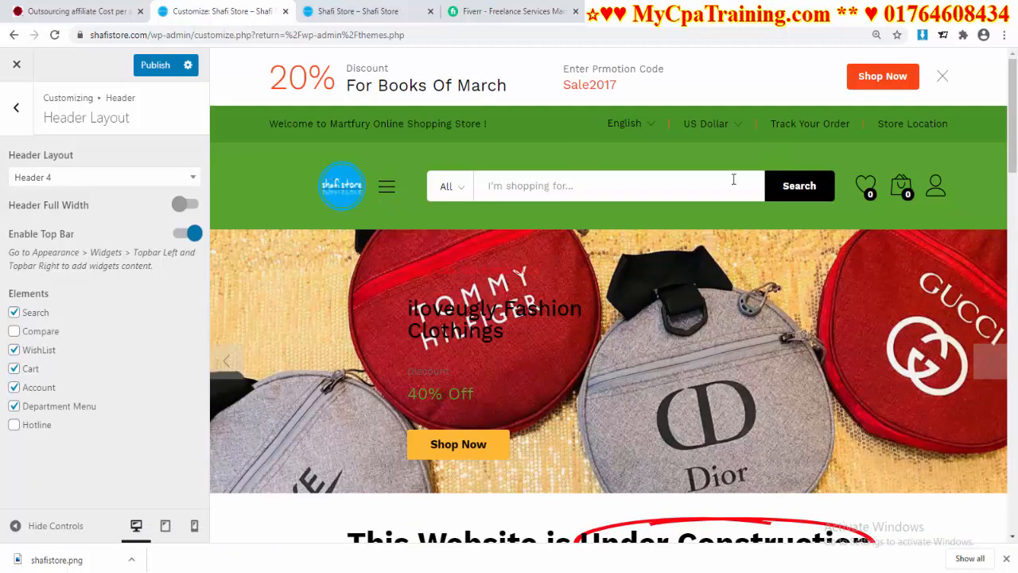
Try the Header 5, Header 6, Header 7 and Header 8 layouts in the store preview
left_click(178, 183)
left_click(99, 337)
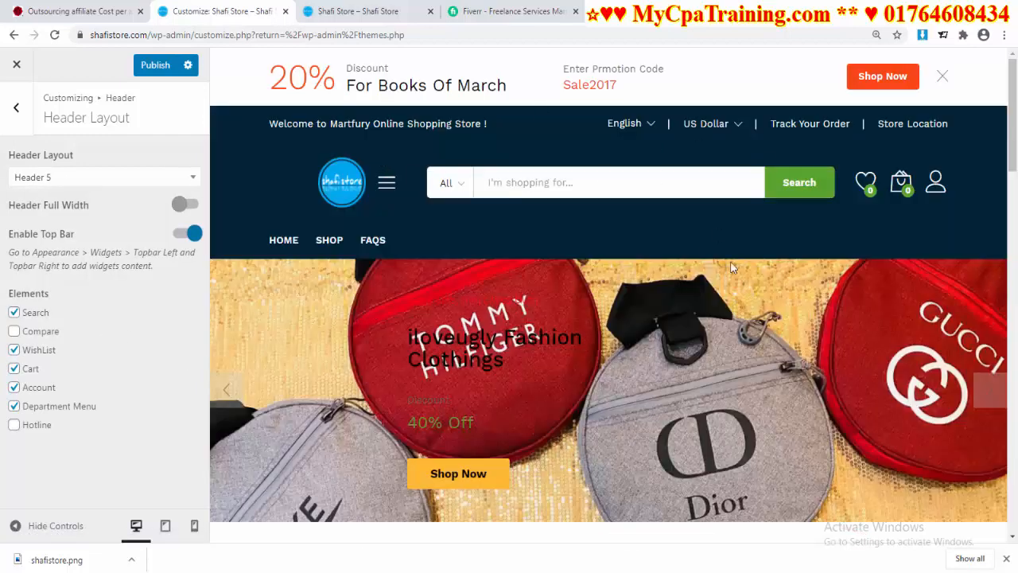
left_click(178, 183)
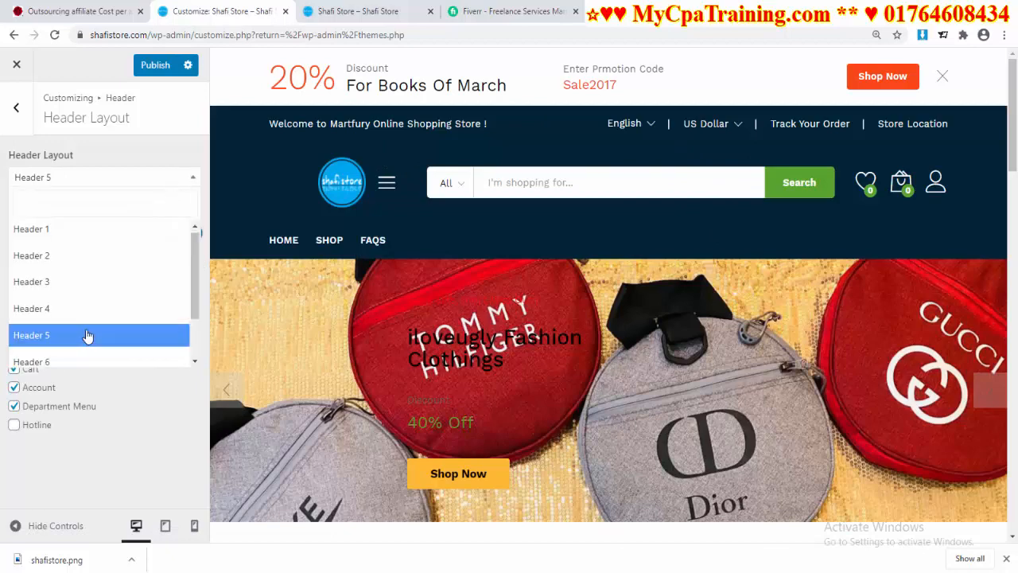
scroll(71, 318, "down", 2)
left_click(59, 299)
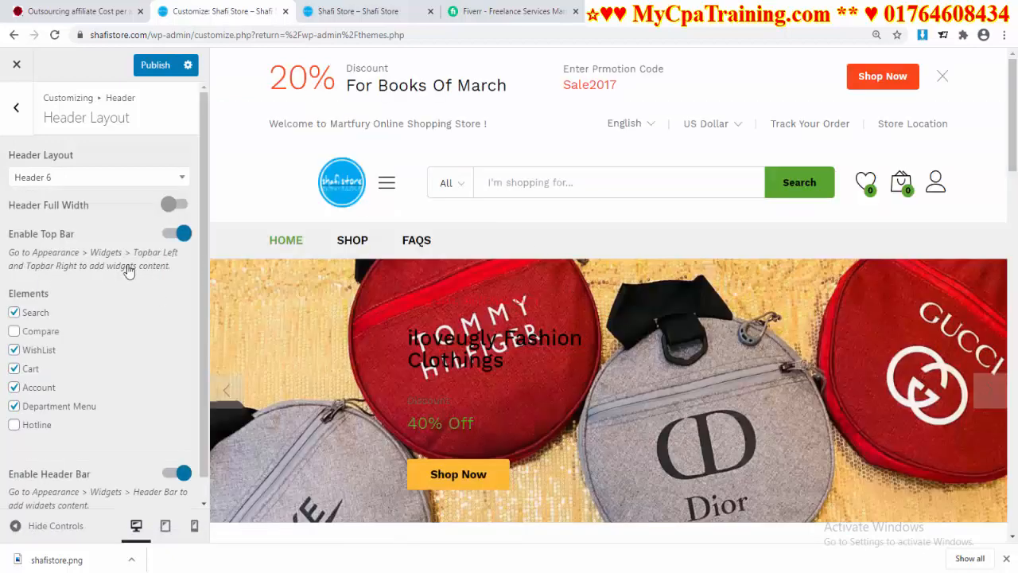
left_click(180, 178)
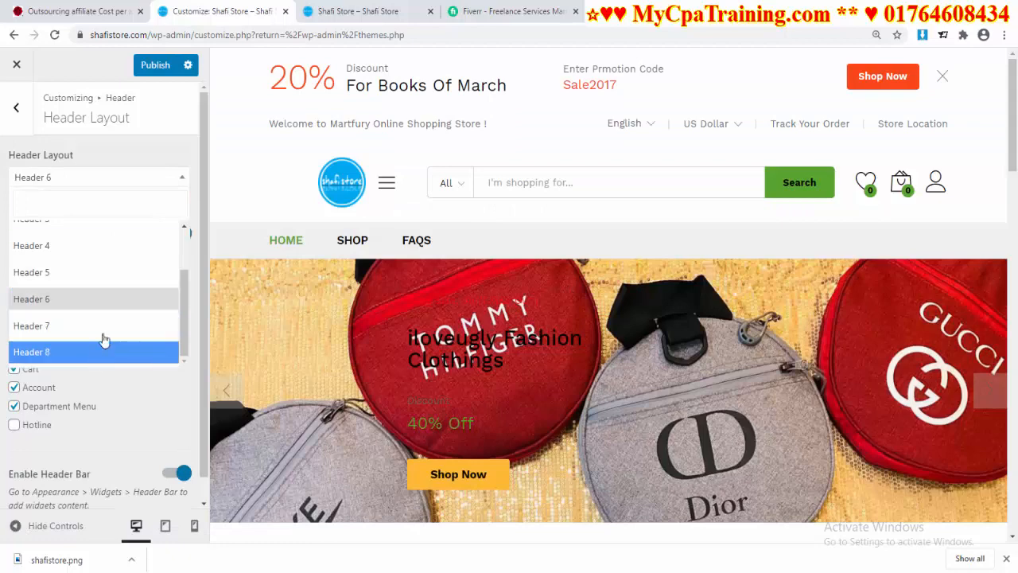
left_click(111, 324)
left_click(131, 179)
left_click(127, 351)
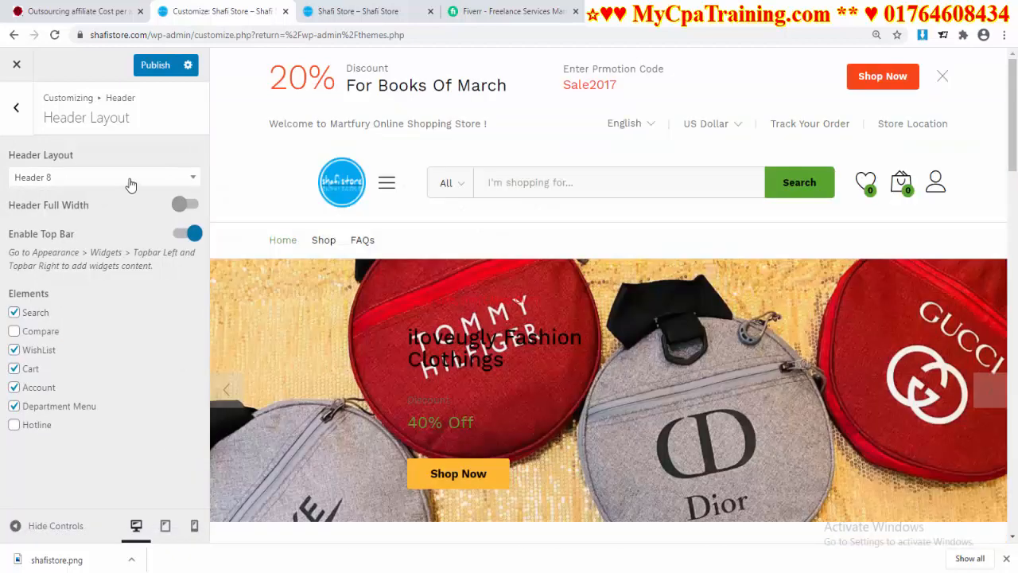
Set the header layout back to Header 1
left_click(132, 179)
scroll(90, 231, "up", 2)
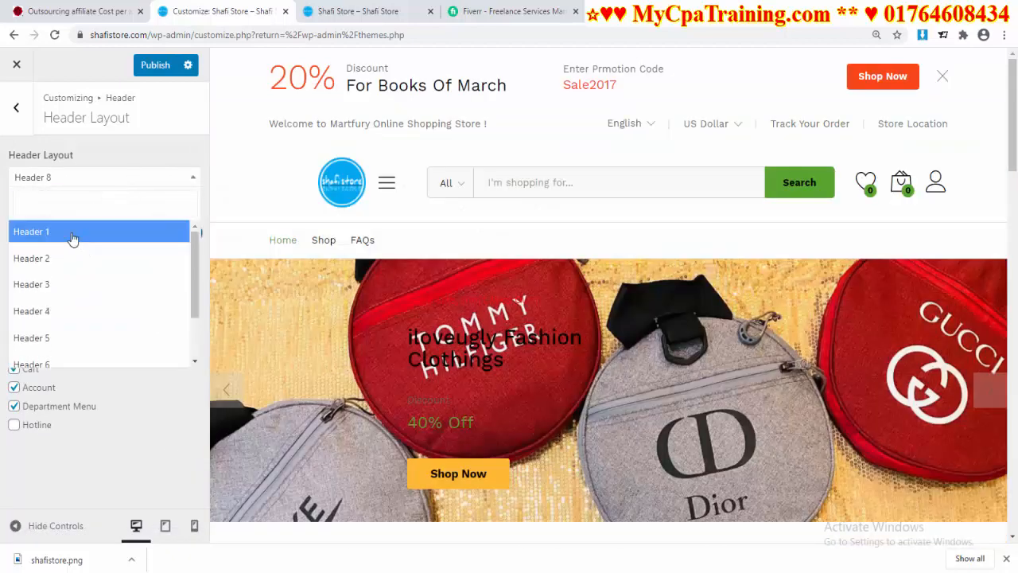
left_click(74, 239)
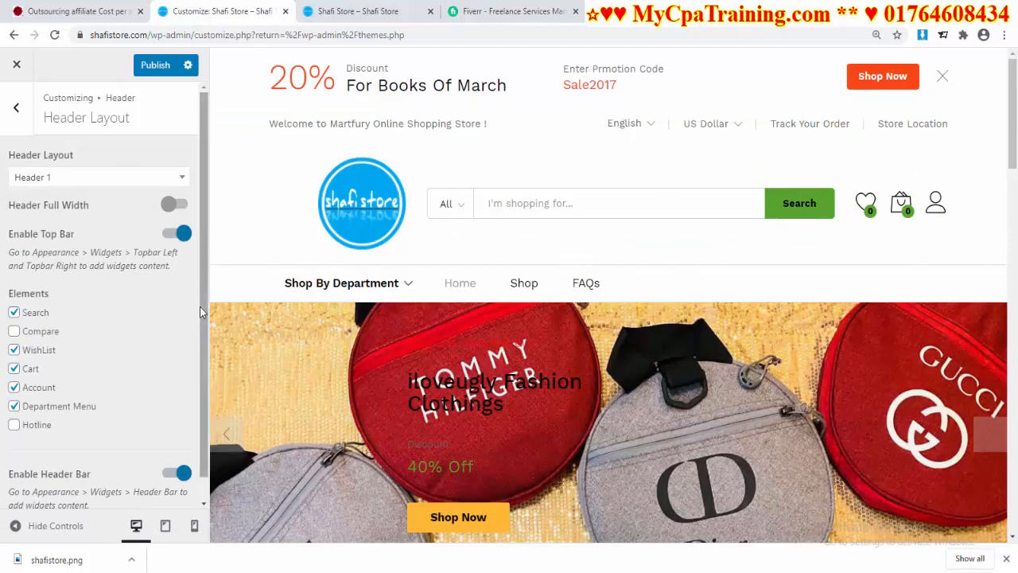
Turn the Search, Account and Department Menu header elements off and on again to test their effect on the preview
scroll(163, 317, "down", 1)
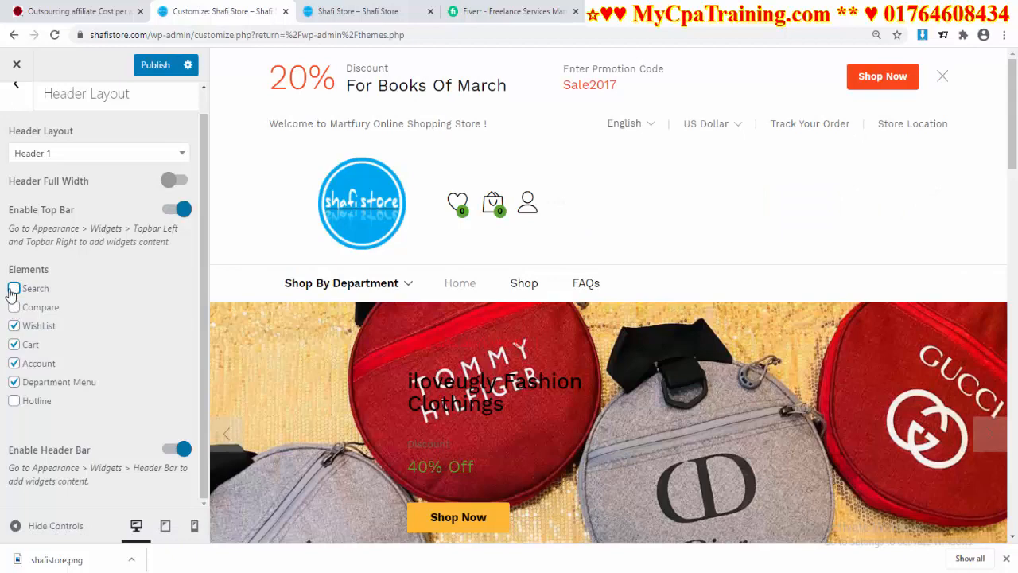
left_click(12, 289)
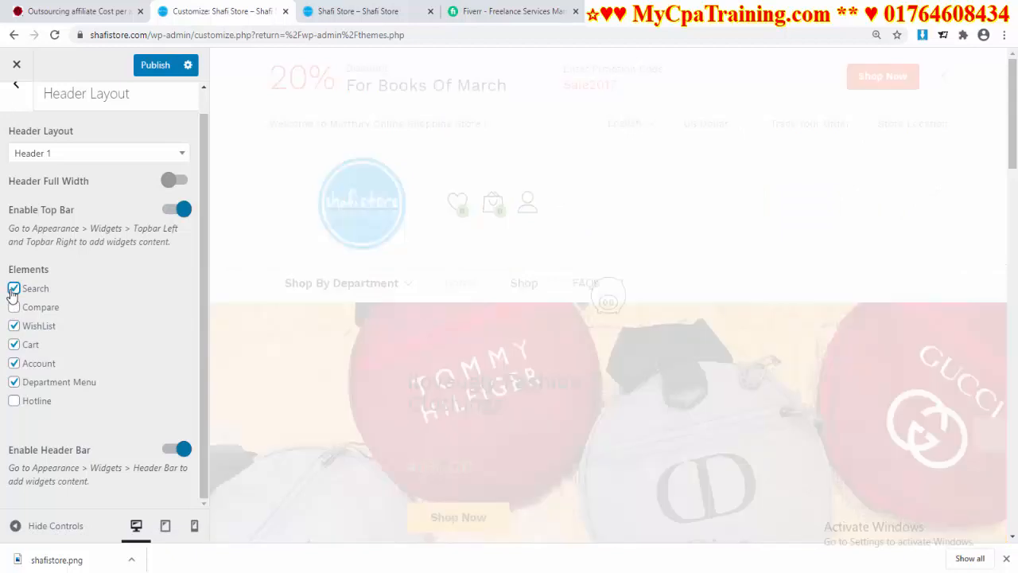
left_click(15, 365)
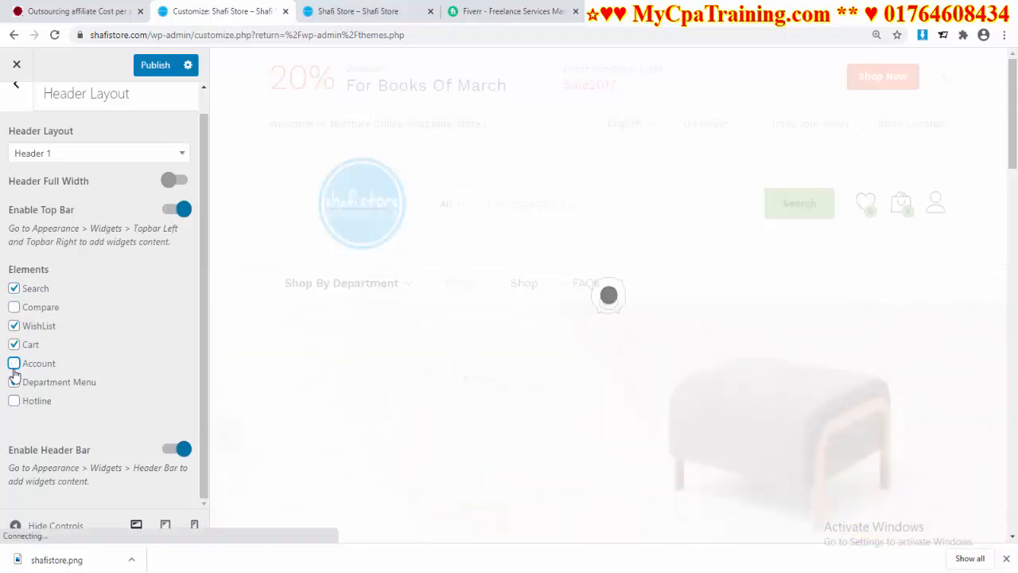
left_click(14, 366)
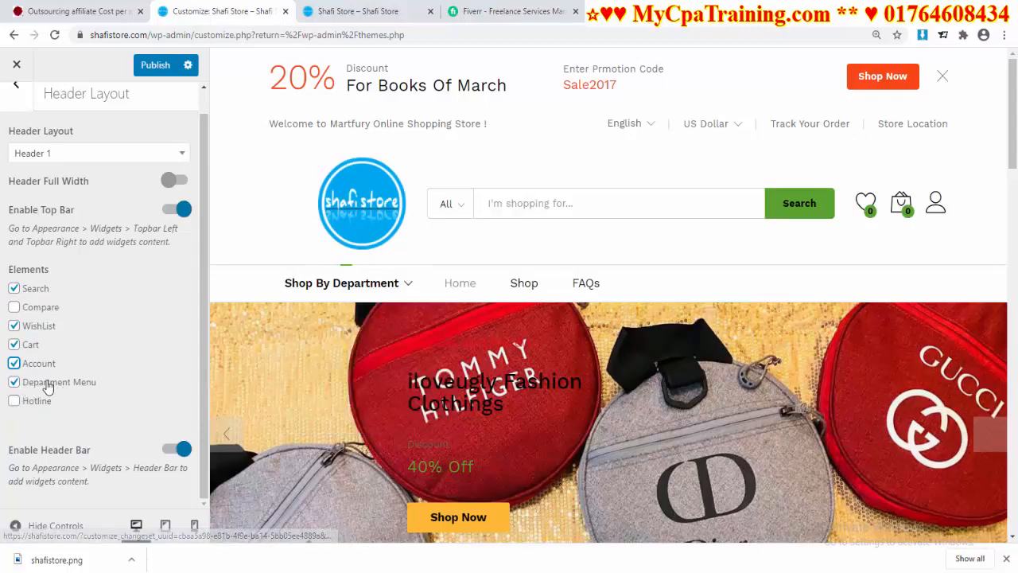
left_click(15, 382)
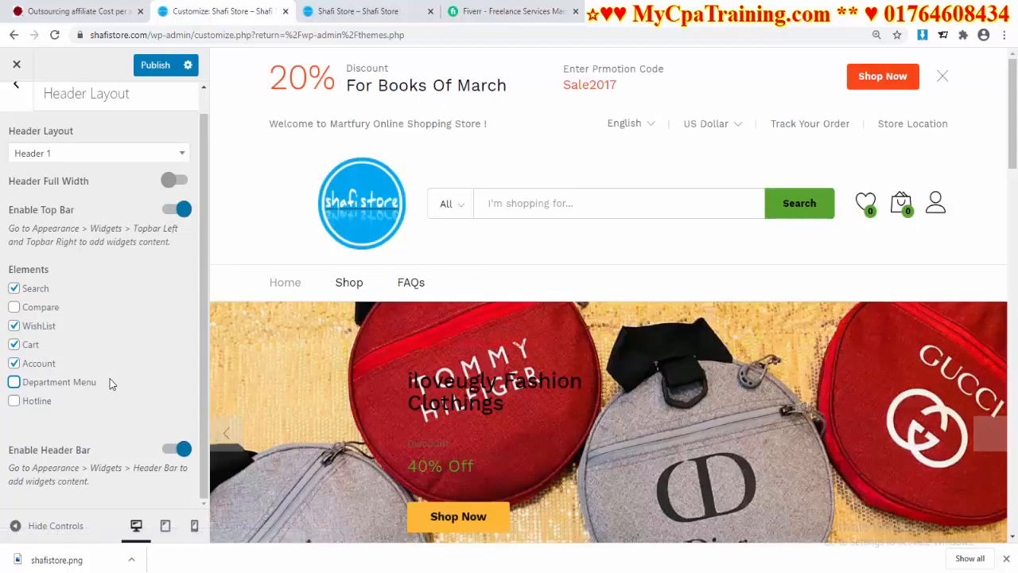
left_click(15, 383)
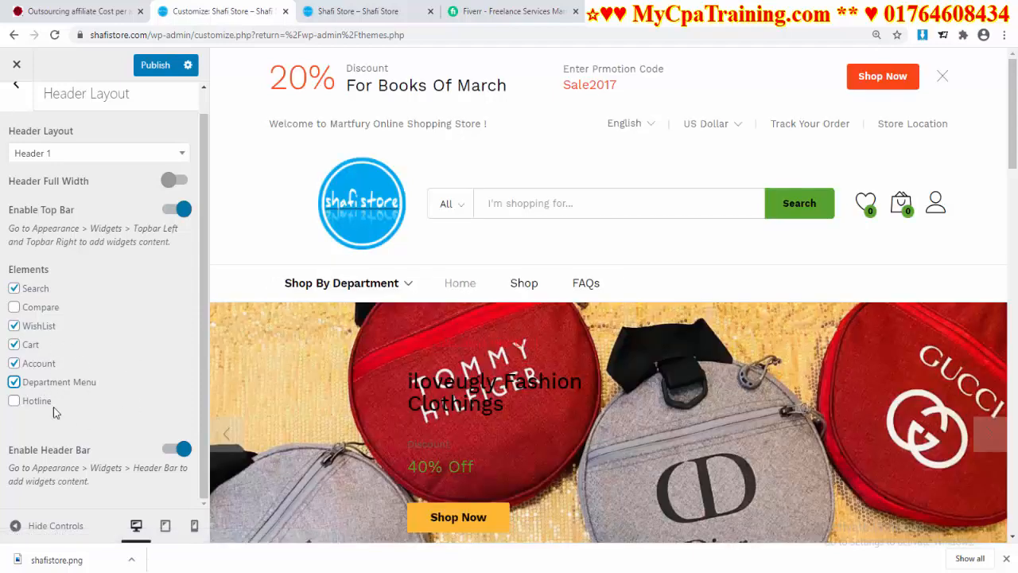
Enable the Hotline element in the header layout and publish the change
left_click(15, 403)
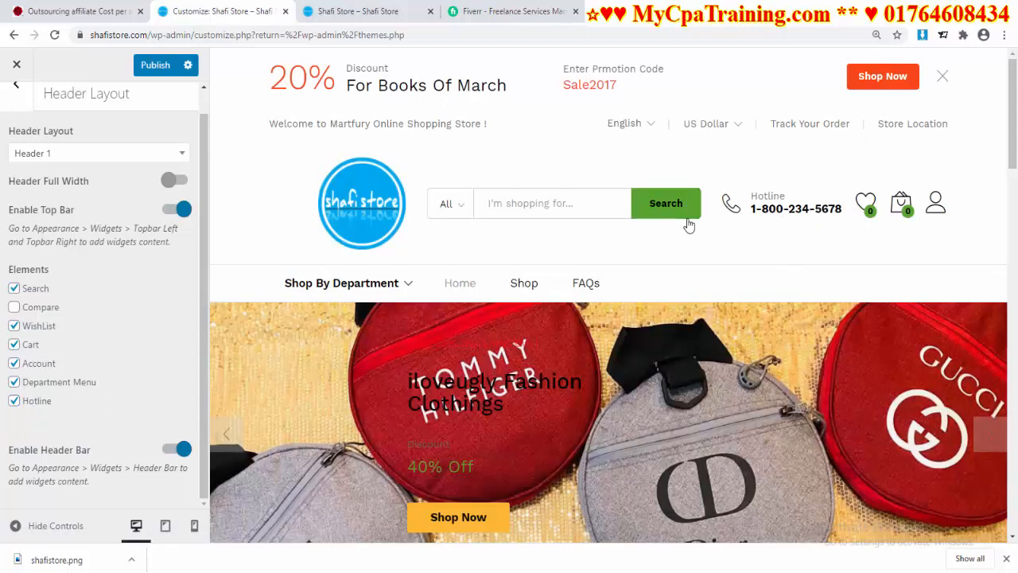
left_click(160, 71)
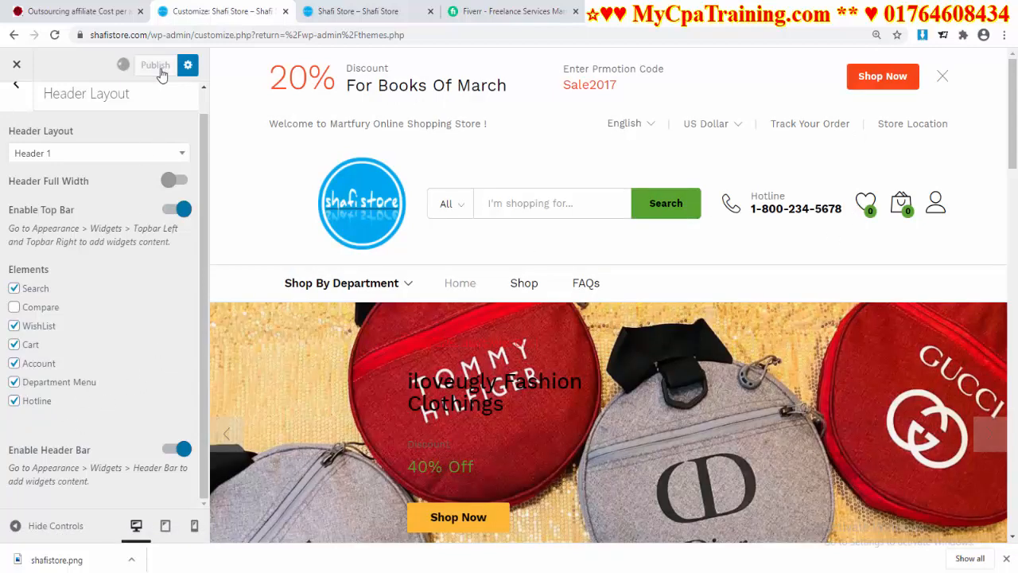
Open the Sticky Header settings, reload the live store, and check how the header behaves further down the homepage
left_click(16, 107)
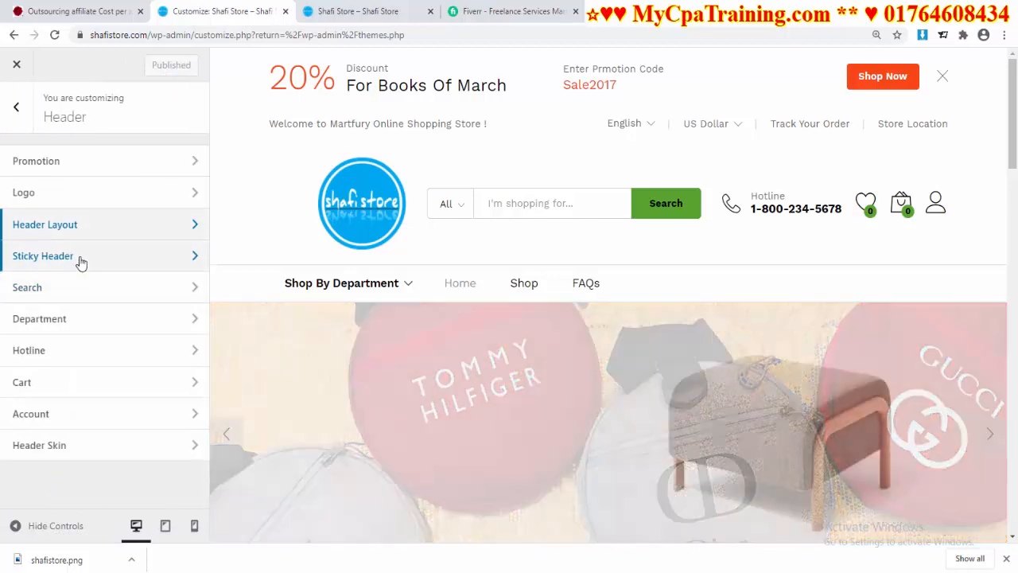
left_click(81, 262)
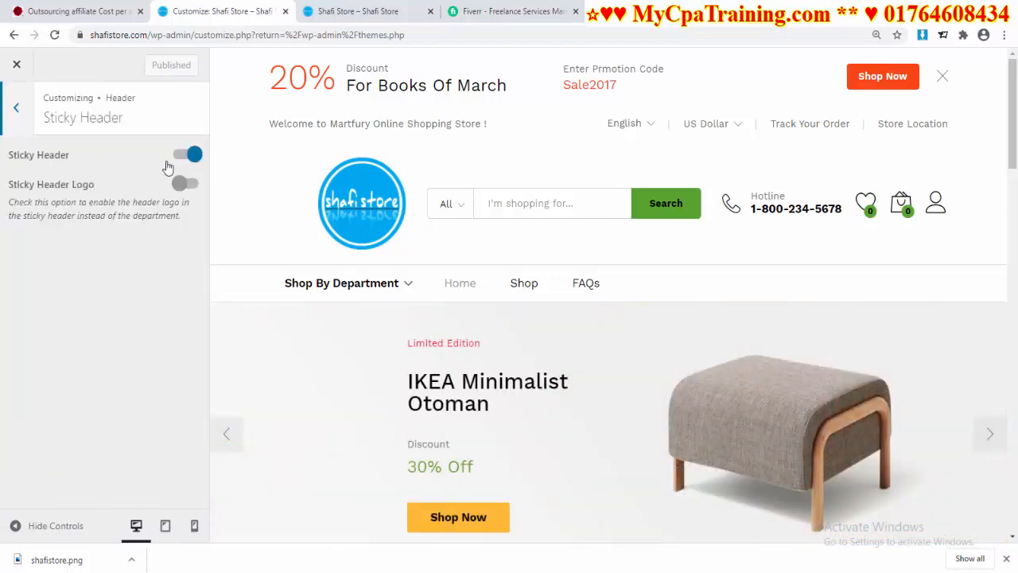
left_click(358, 11)
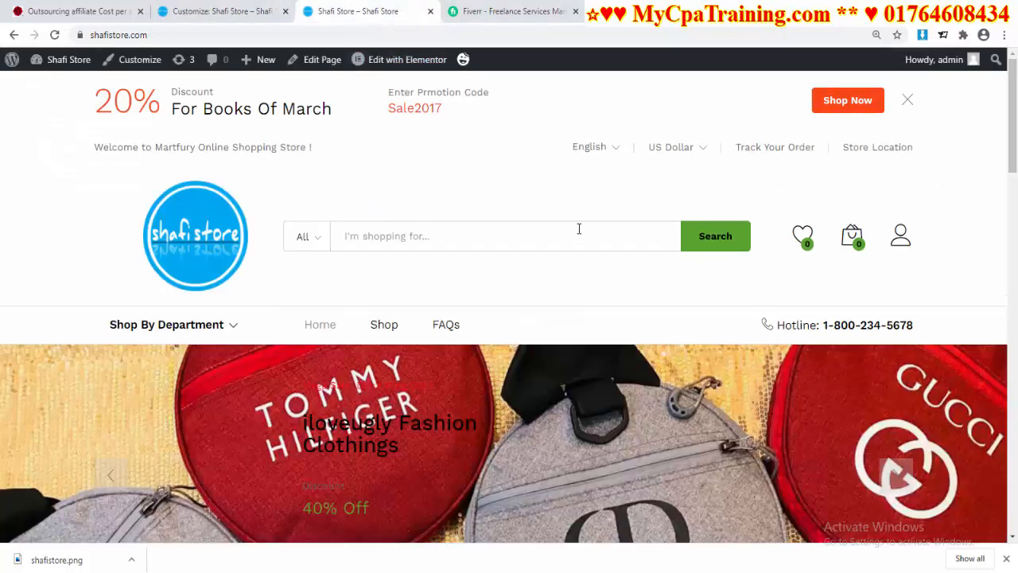
left_click(156, 35)
key("Return")
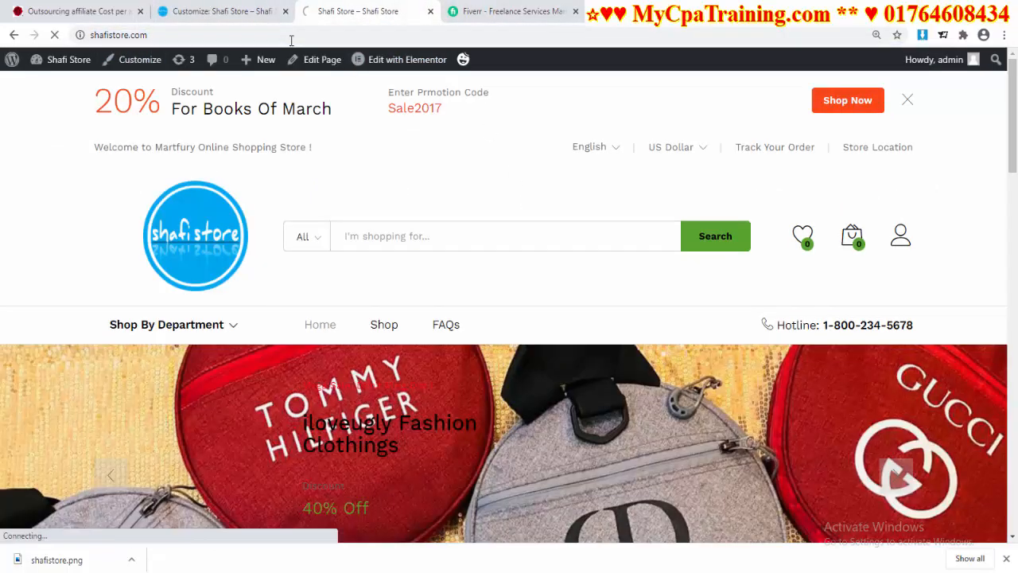
scroll(657, 213, "down", 10)
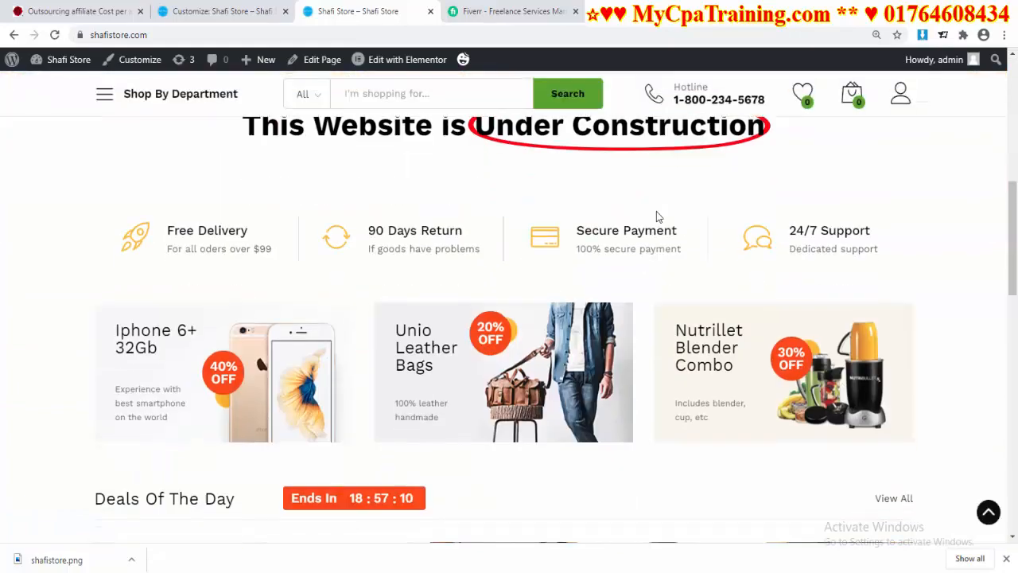
Examine how the sticky header behaves along the live store's homepage and compare it with the Sticky Header settings
scroll(656, 215, "down", 6)
scroll(652, 218, "up", 5)
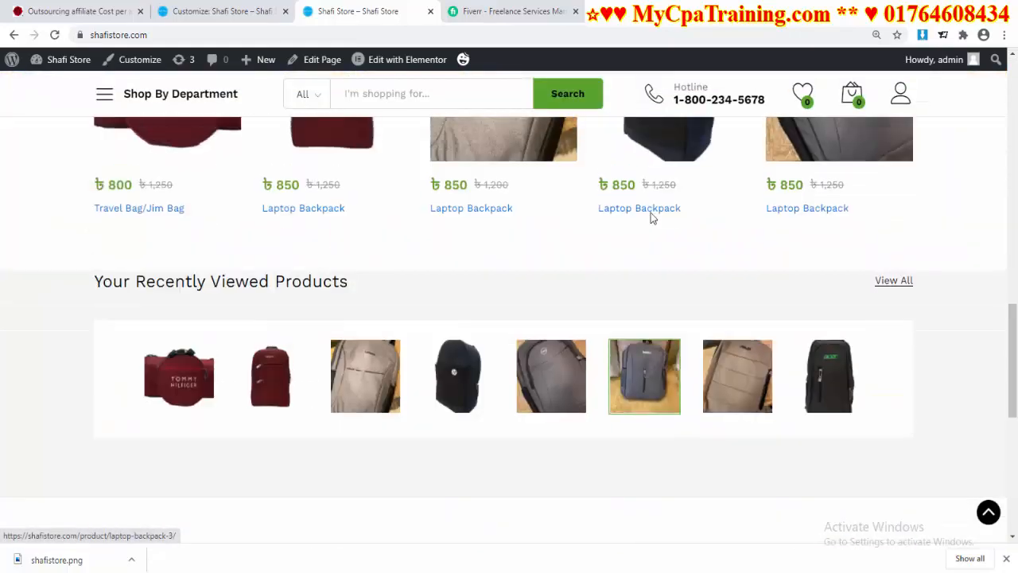
scroll(648, 216, "down", 5)
scroll(648, 215, "up", 3)
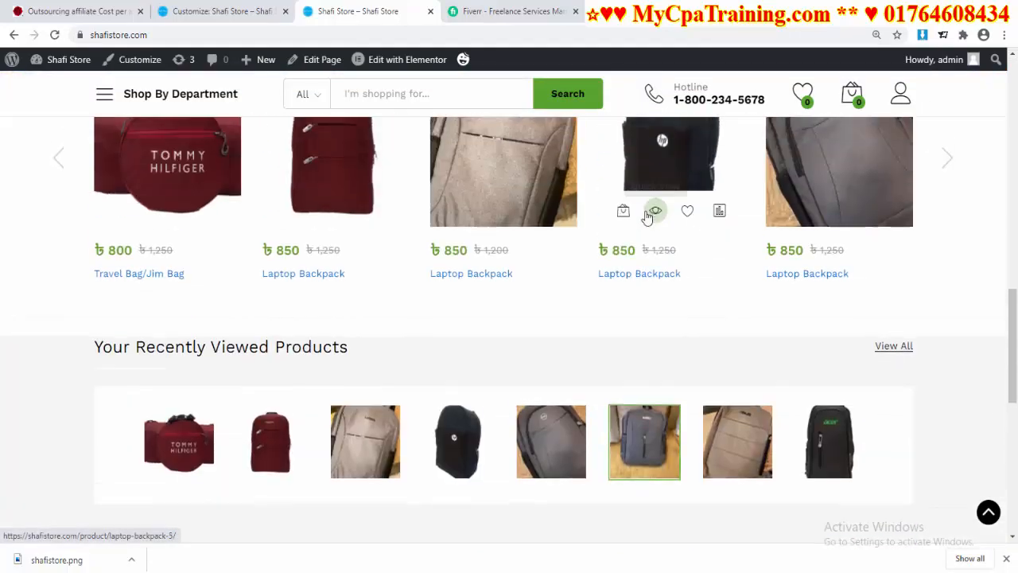
scroll(649, 215, "down", 2)
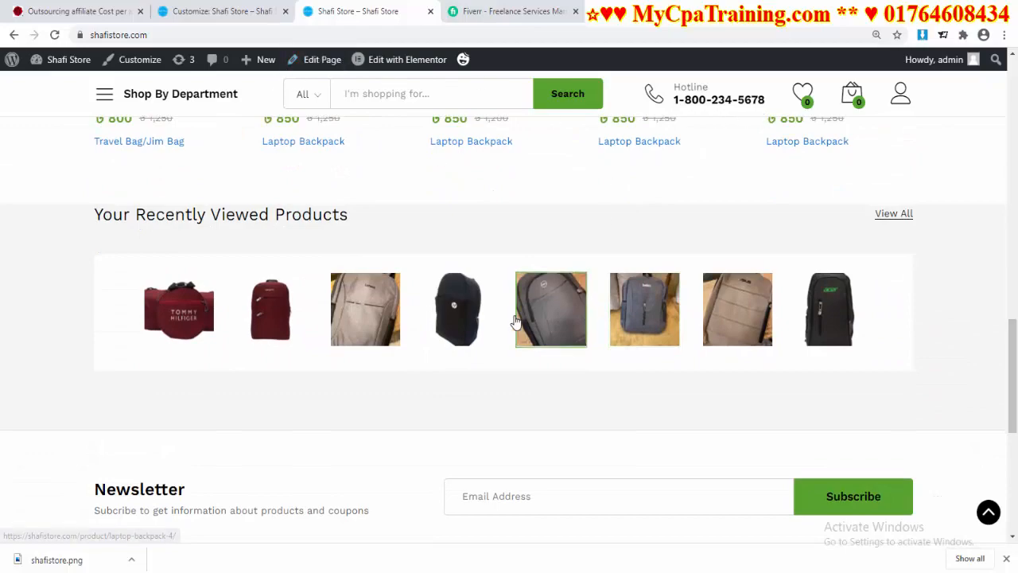
scroll(495, 278, "up", 15)
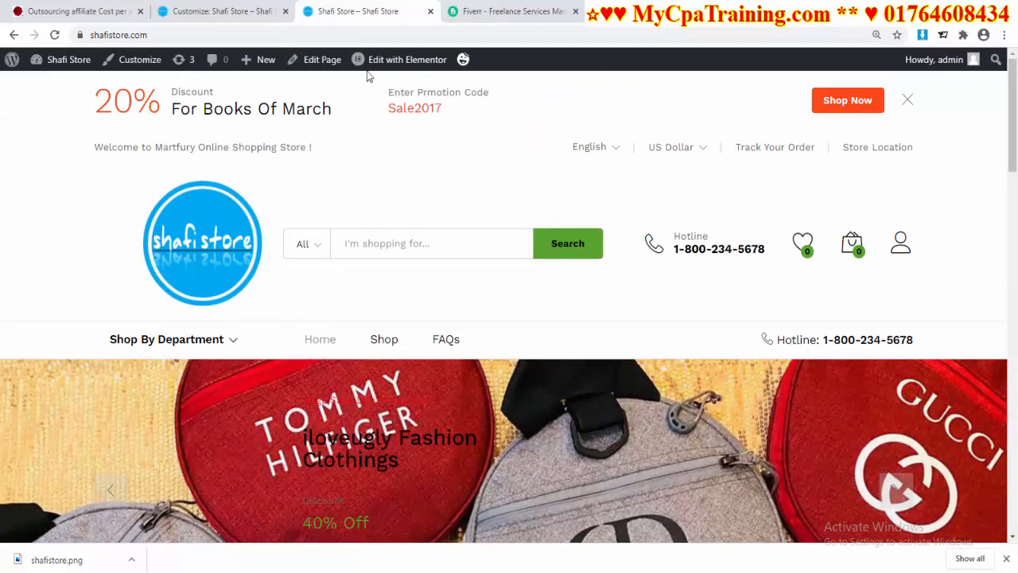
left_click(227, 12)
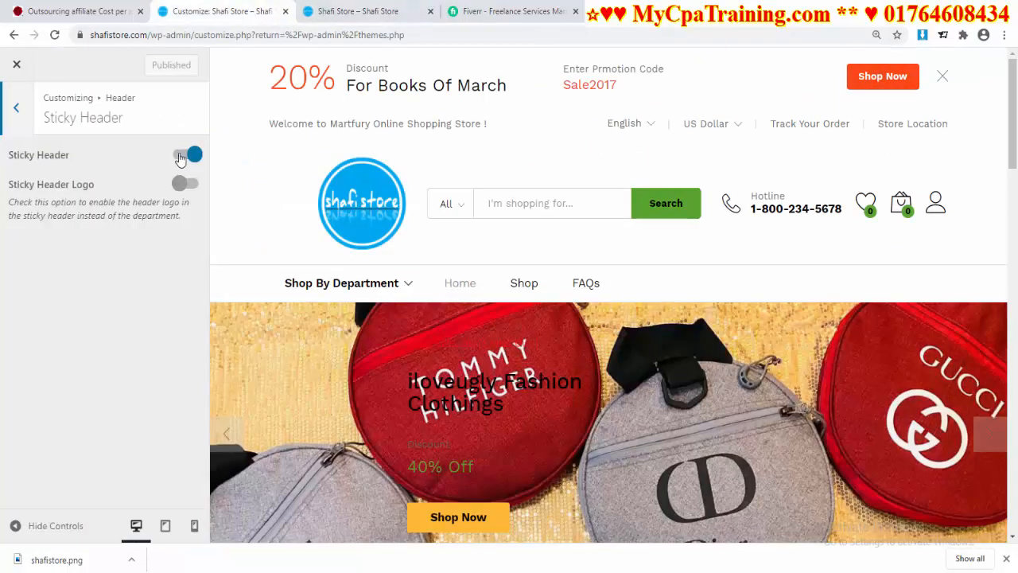
left_click(348, 10)
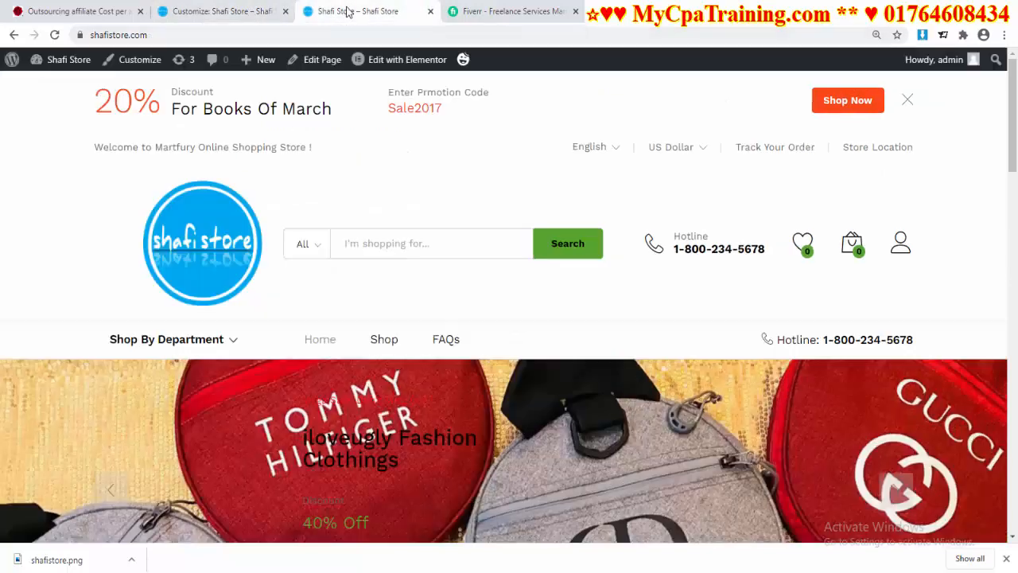
key("ctrl+shift+Tab")
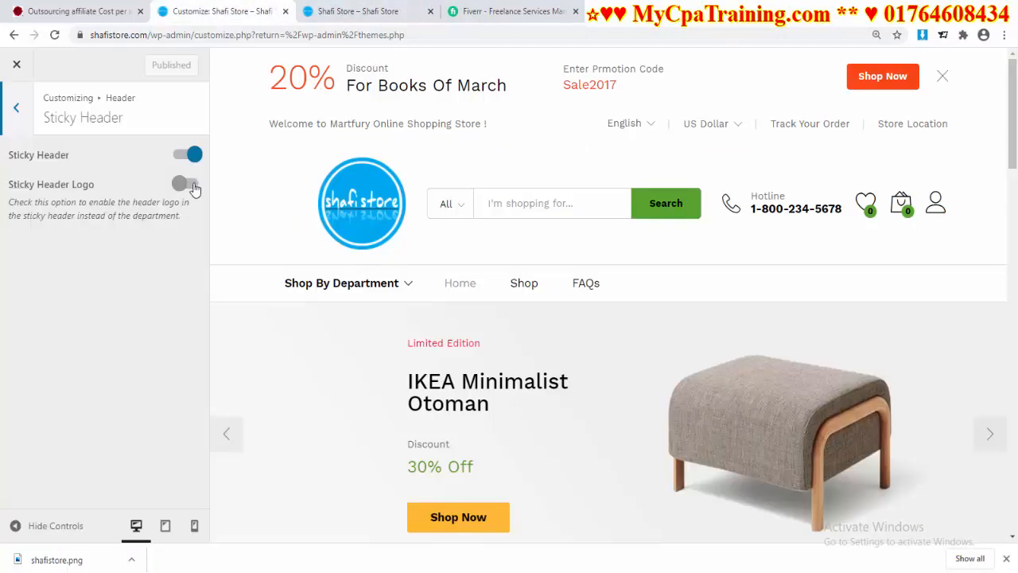
left_click(374, 11)
scroll(516, 195, "down", 6)
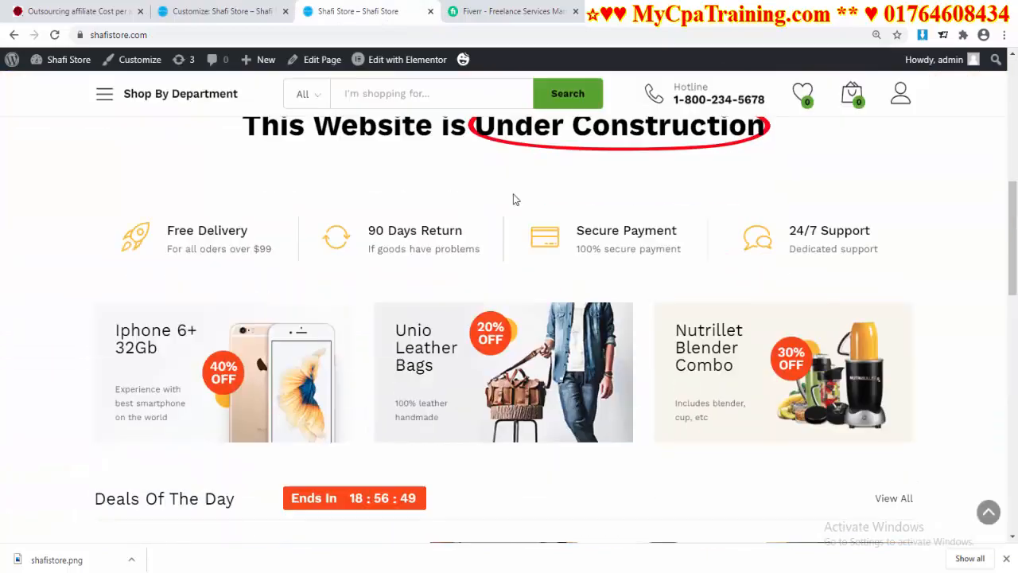
scroll(424, 230, "up", 3)
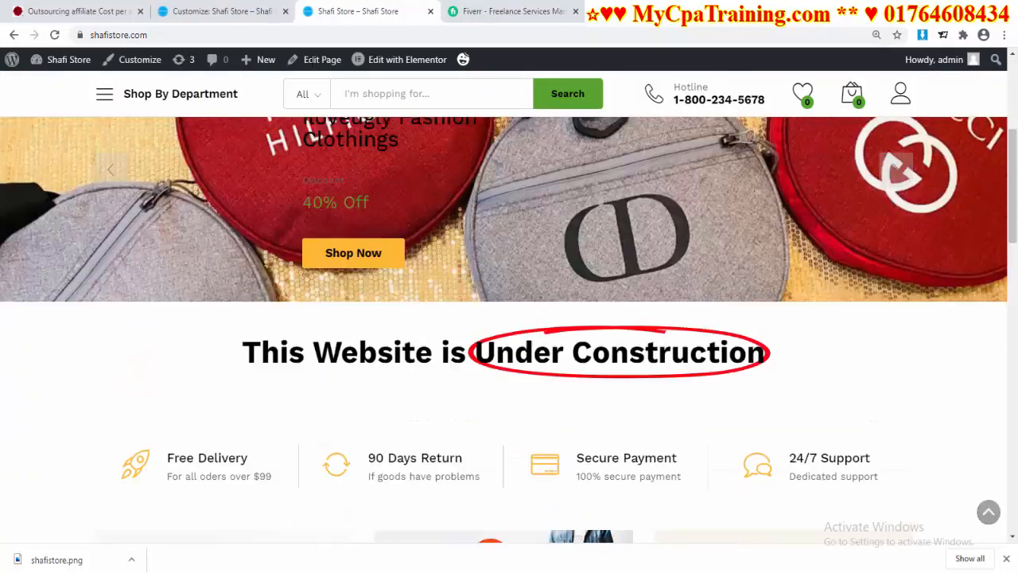
Enable the Sticky Header Logo option in the customizer and publish the change
key("ctrl+shift+Tab")
left_click(189, 184)
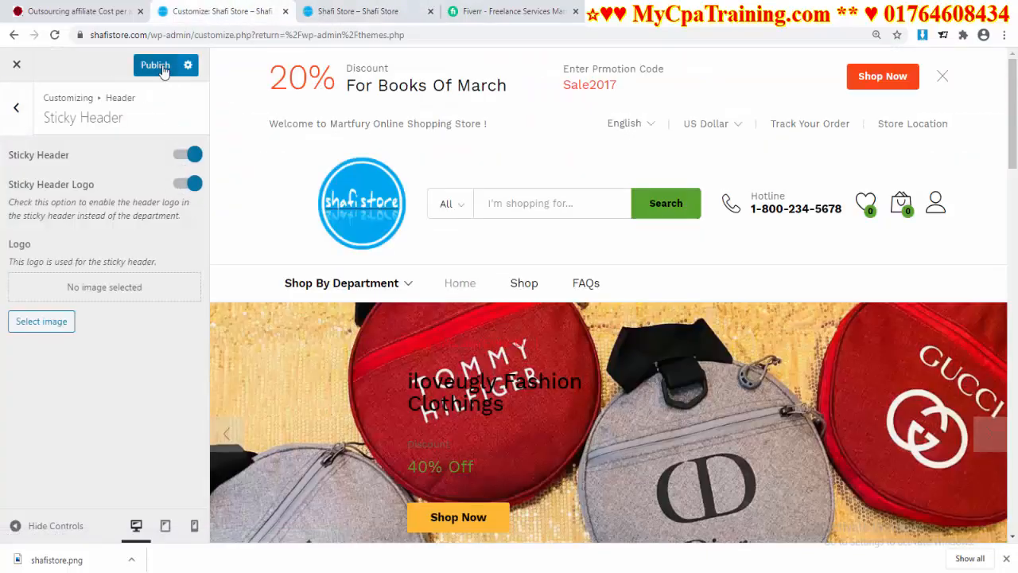
left_click(164, 68)
Reload the live store and check the sticky header's logo further down the homepage
left_click(342, 15)
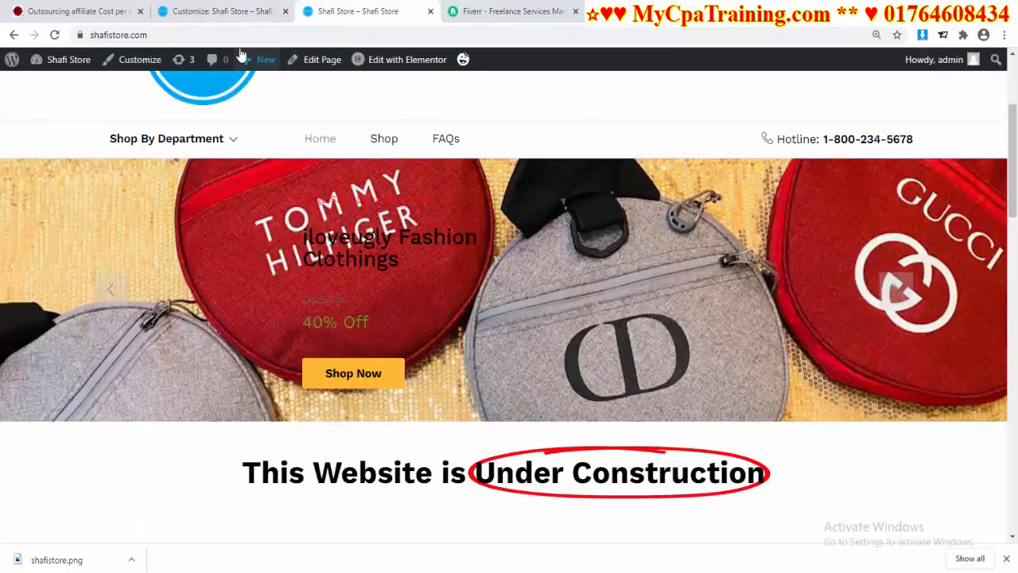
mouse_move(273, 59)
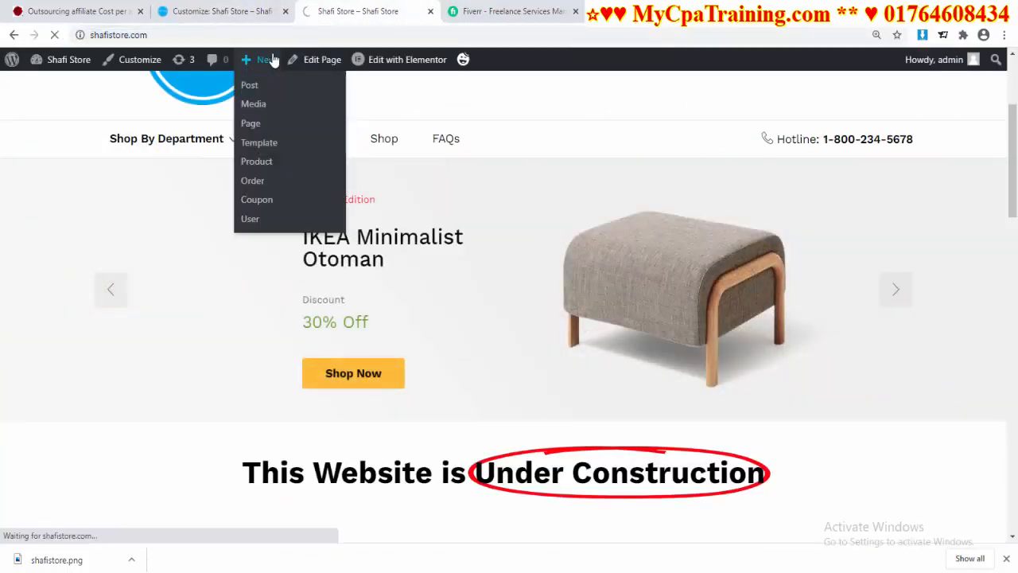
scroll(948, 331, "down", 5)
scroll(948, 333, "down", 1)
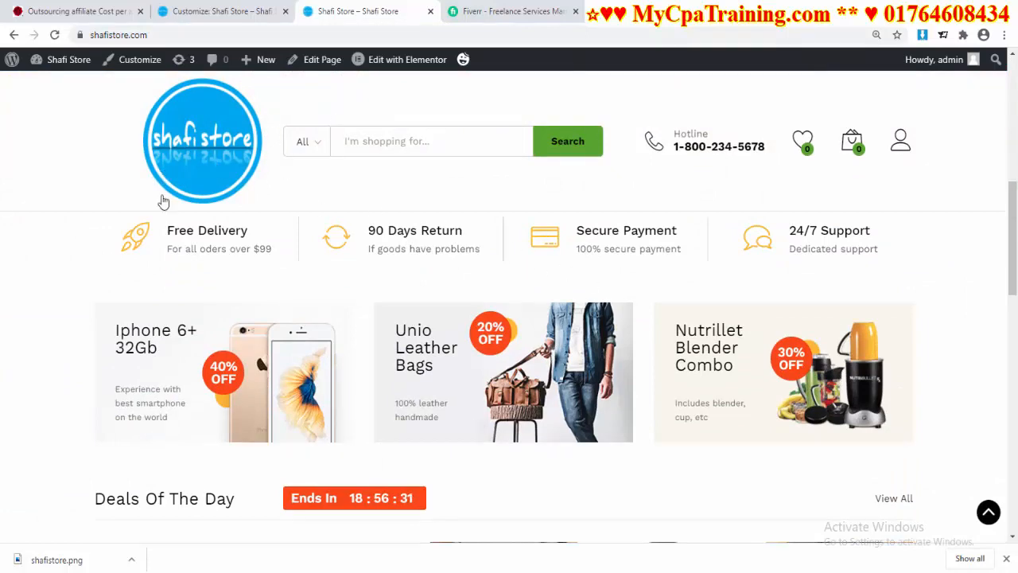
scroll(619, 309, "down", 10)
Open the header's Search settings in the customizer and review the Search Form Type and Search For options
key("ctrl+Page_Up")
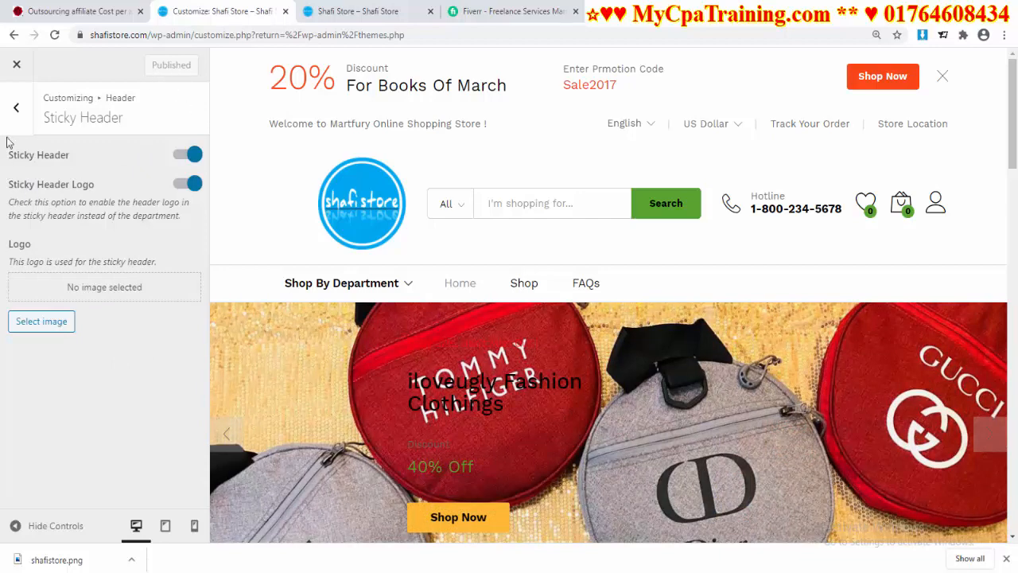
left_click(16, 107)
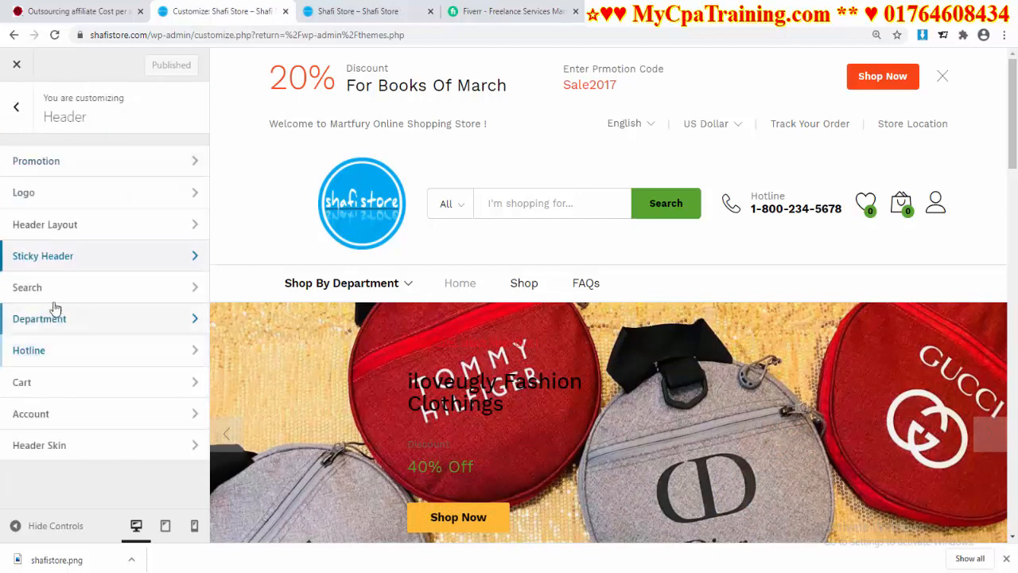
left_click(56, 289)
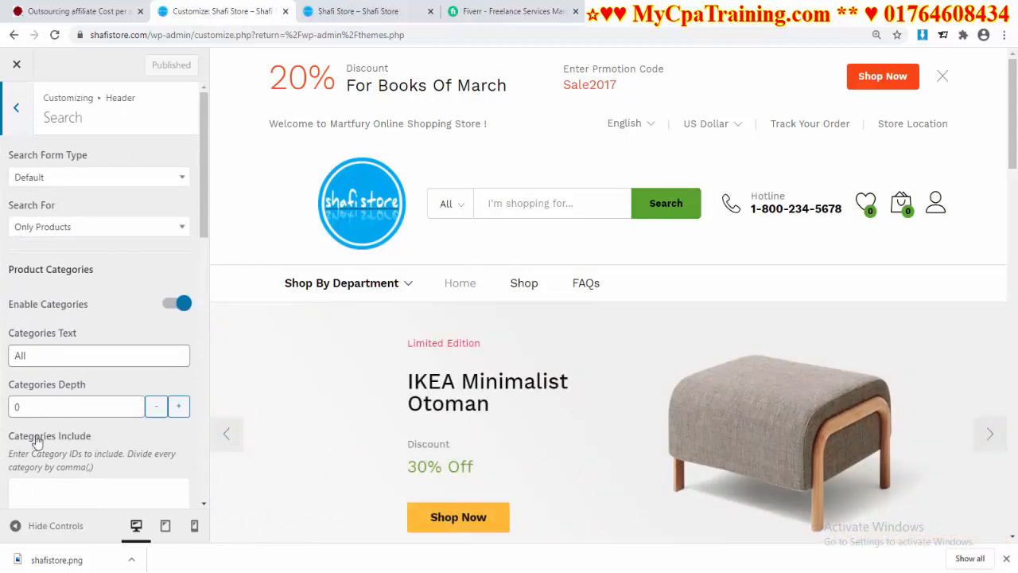
left_click(179, 183)
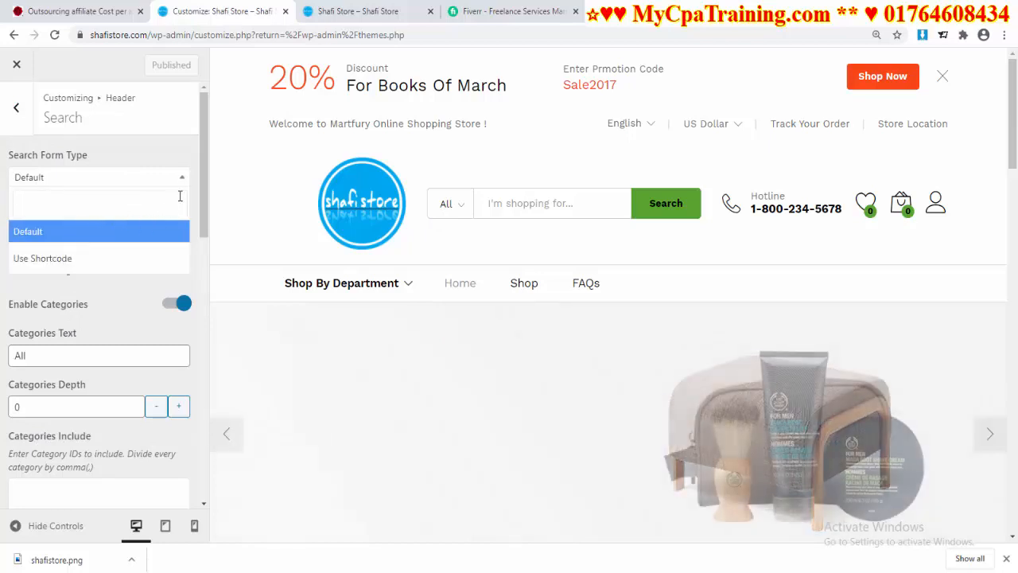
left_click(201, 154)
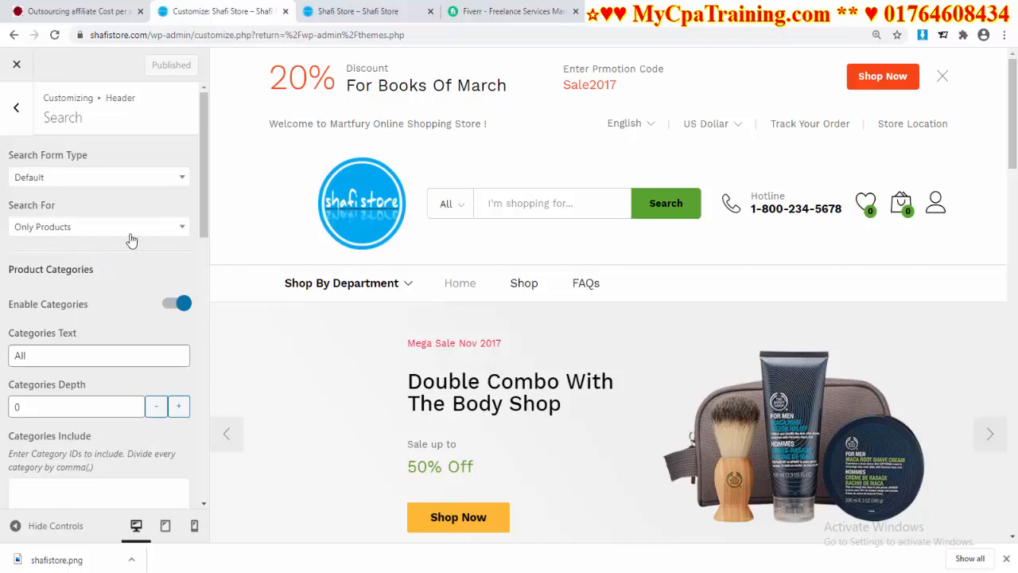
left_click(183, 232)
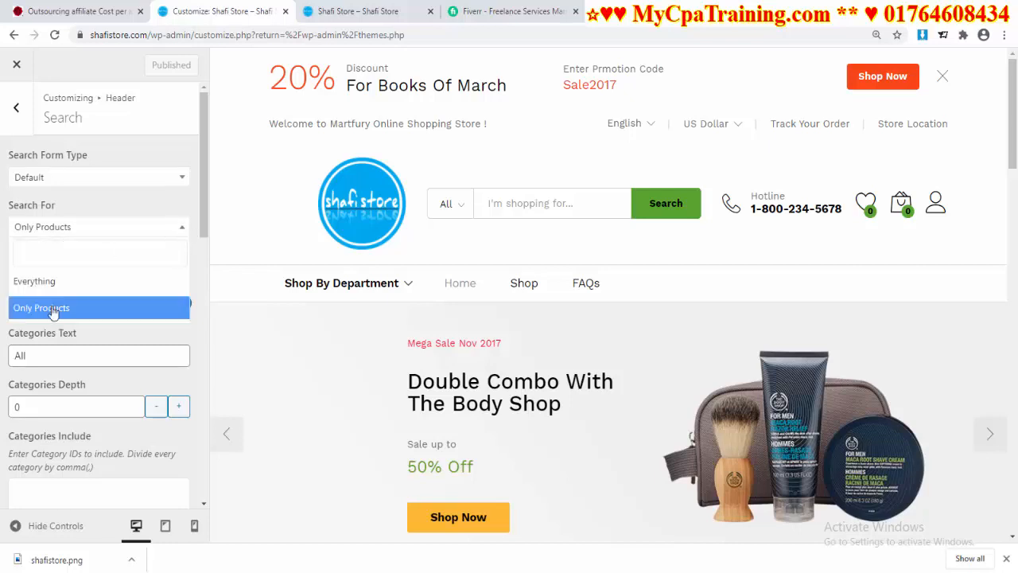
left_click(197, 272)
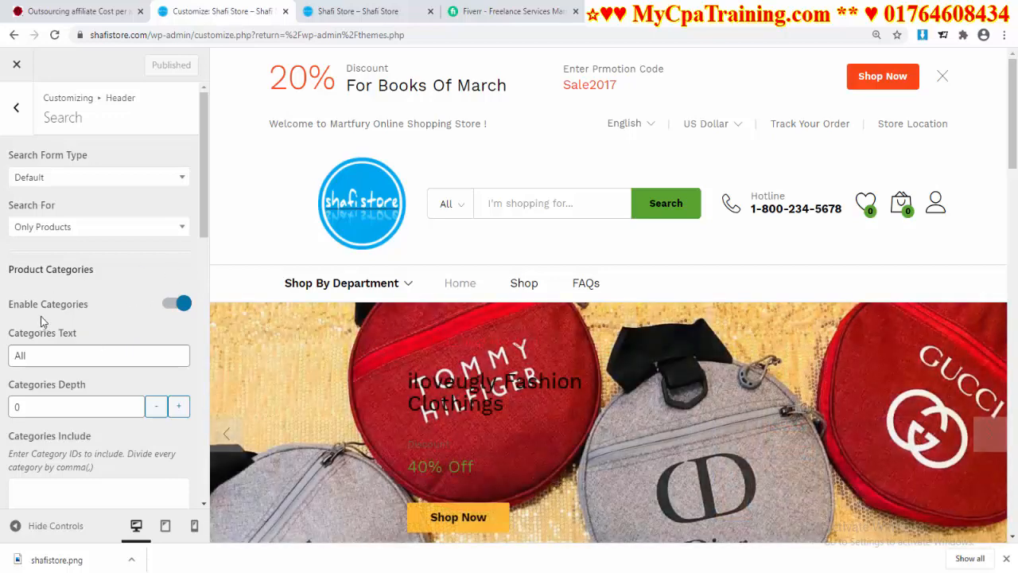
Review the product category, search content, AJAX search and hot words options, keep Categories Depth at 0, and publish the Search settings
scroll(3, 224, "down", 2)
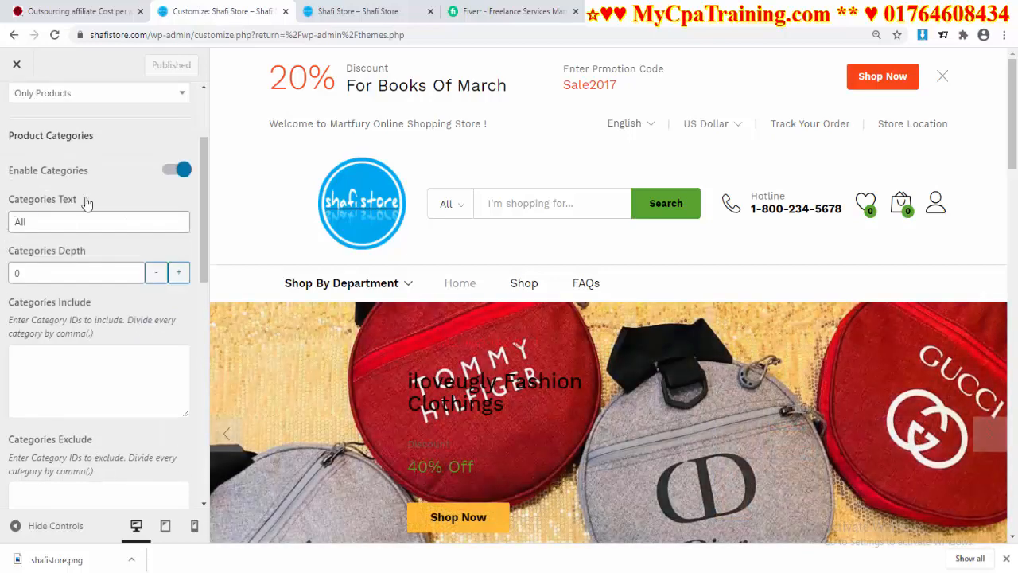
left_click(58, 227)
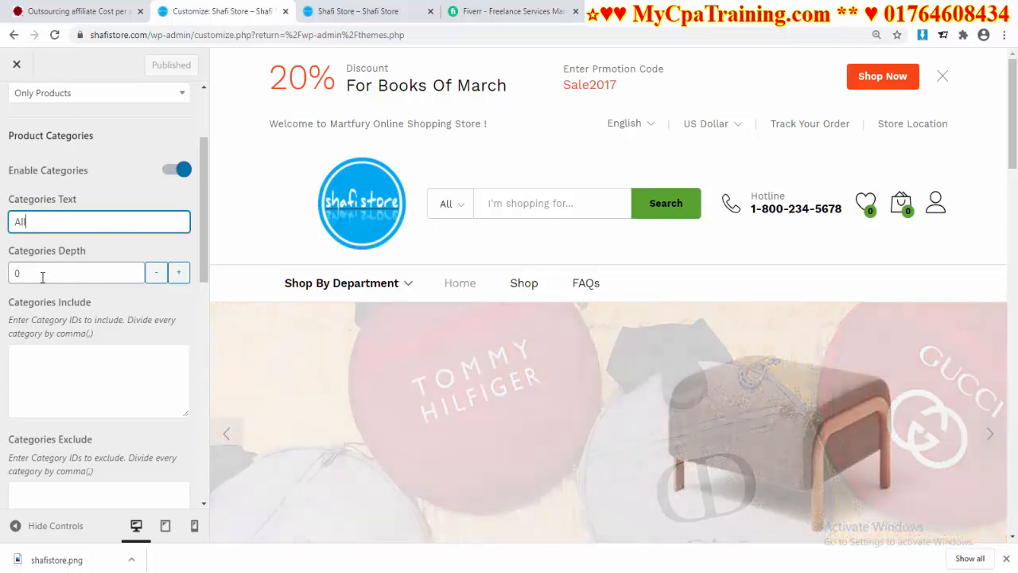
left_click(43, 272)
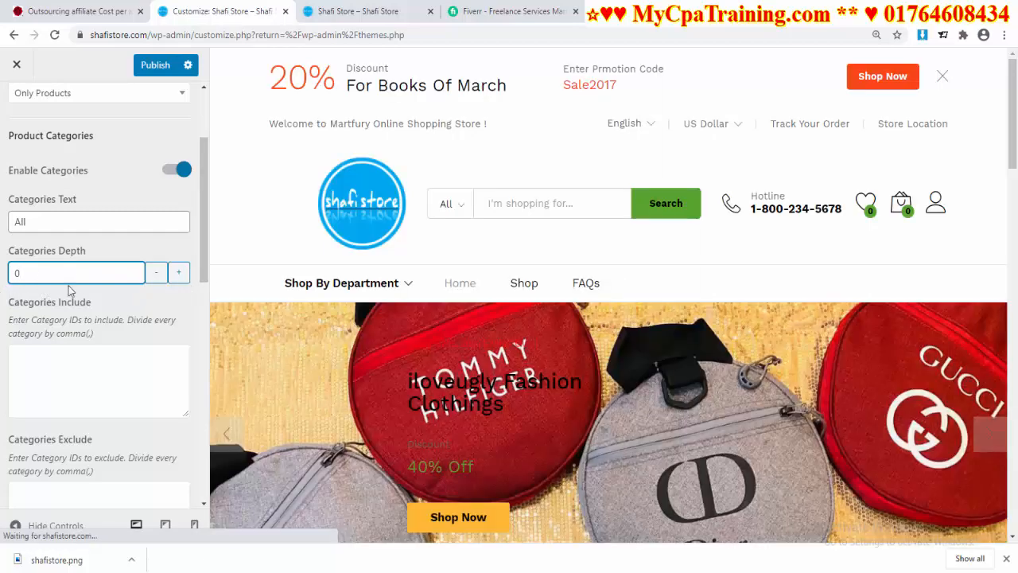
scroll(189, 379, "down", 4)
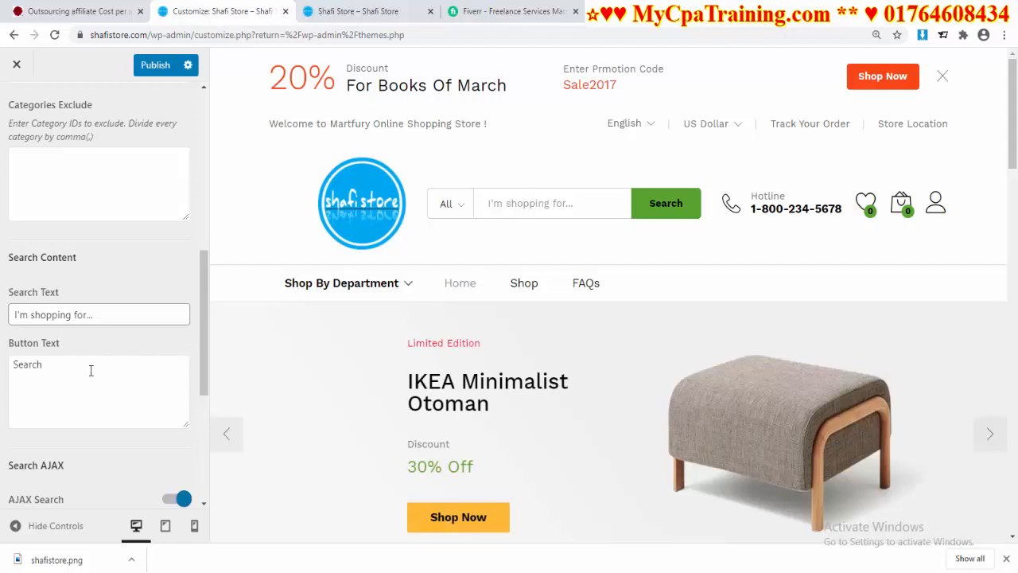
left_click_drag(27, 363, 2, 367)
scroll(122, 399, "down", 4)
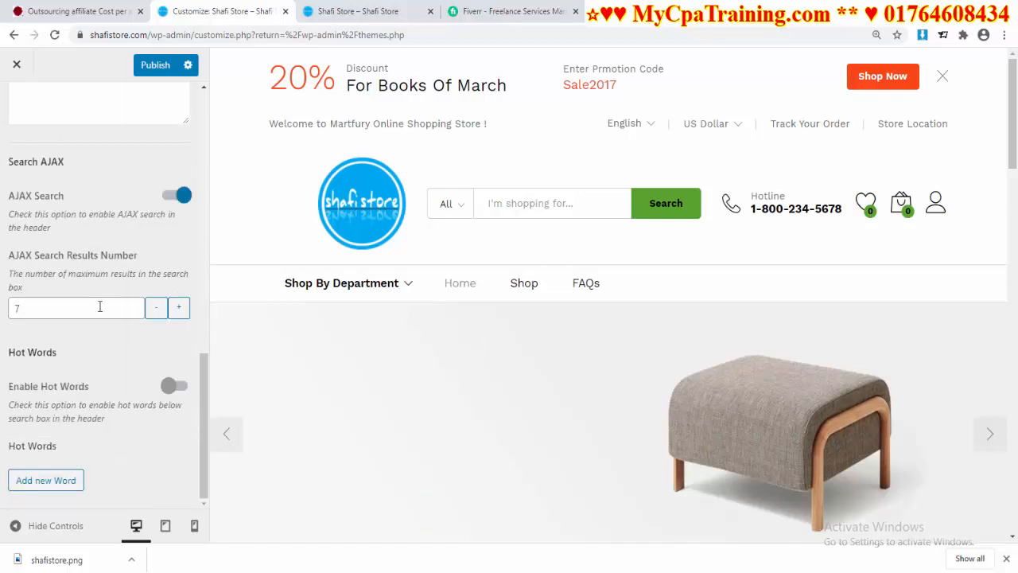
scroll(100, 304, "up", 5)
left_click(152, 64)
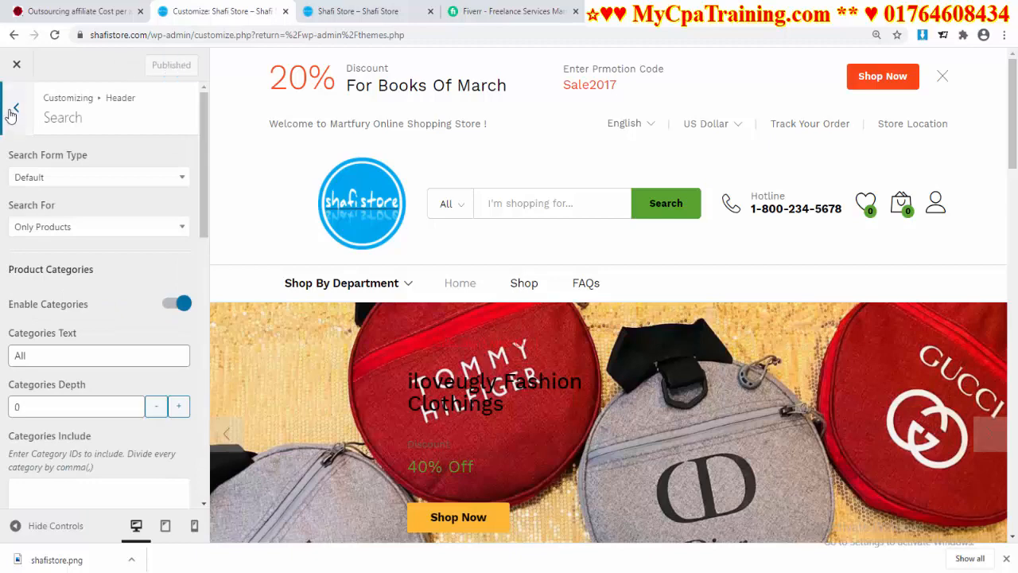
Open the header's Department settings and compare the Department Text with the department menu in the preview
left_click(14, 110)
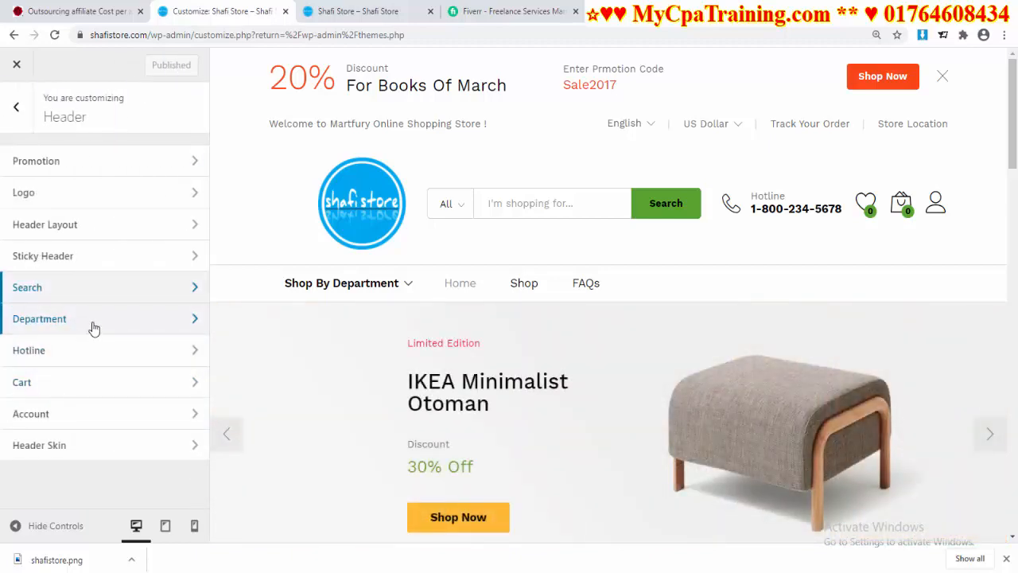
left_click(94, 326)
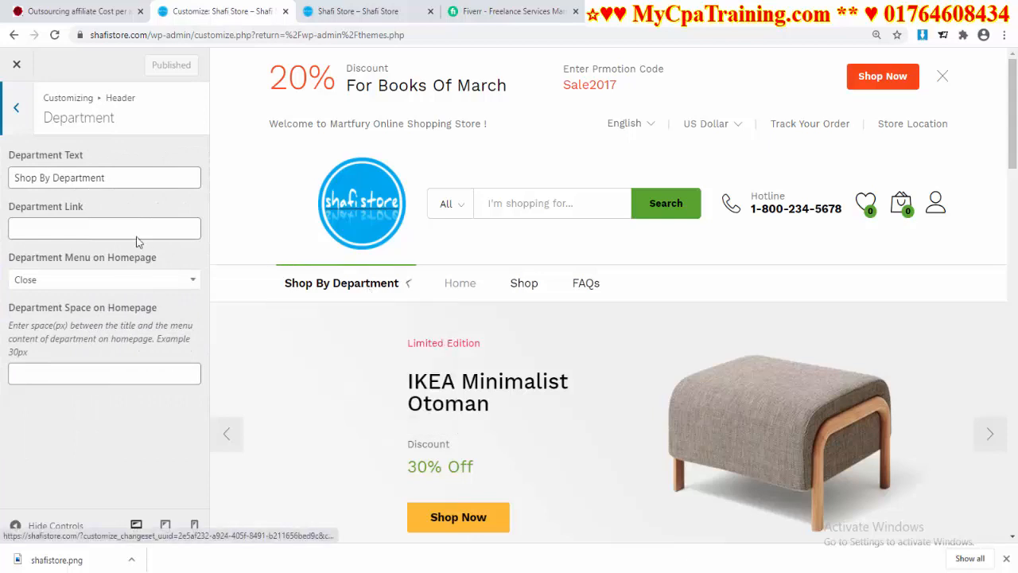
left_click(114, 178)
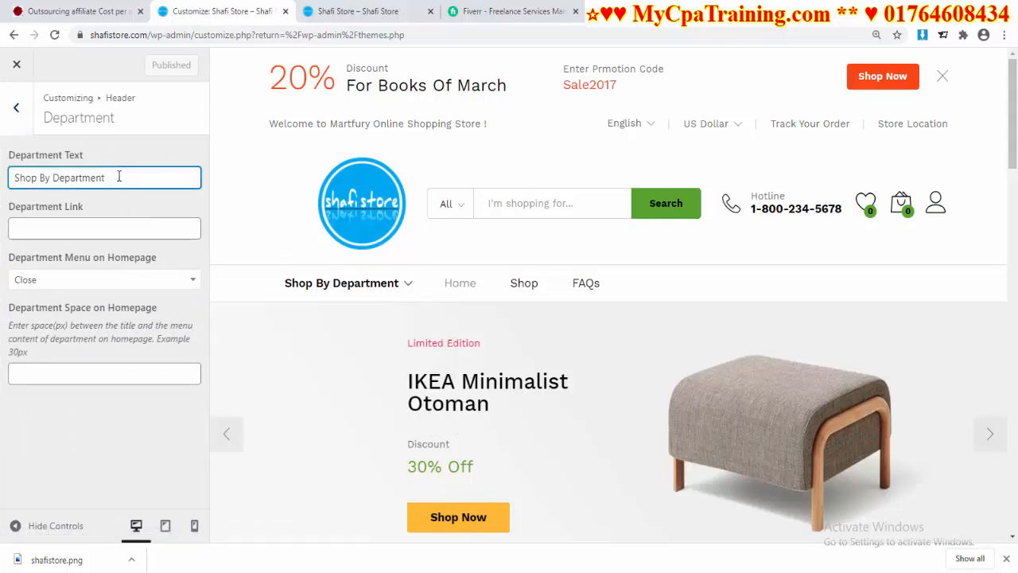
mouse_move(398, 298)
Set Department Menu on Homepage to Open, publish it, and check the department menu on the live store
left_click(194, 283)
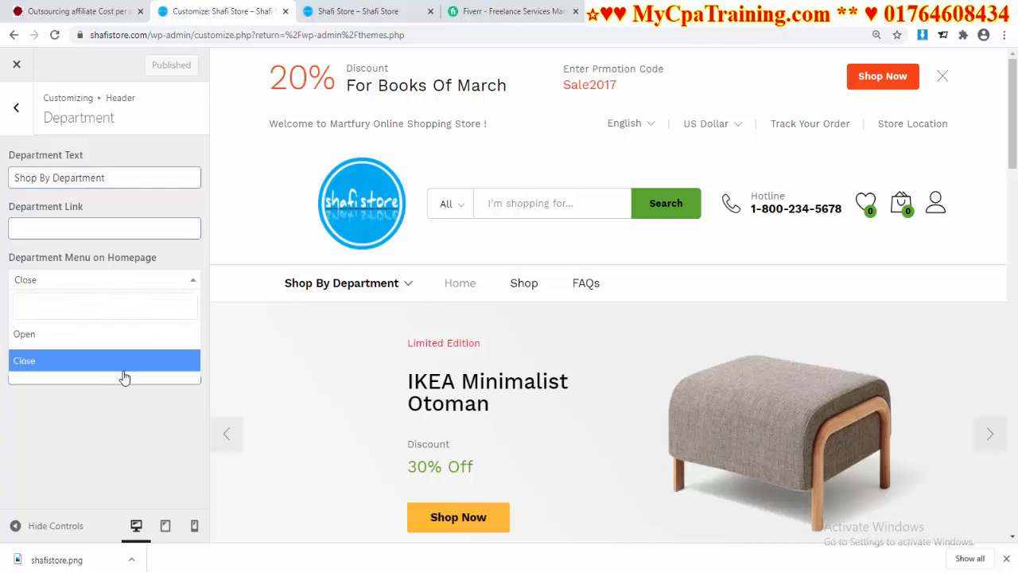
left_click(37, 336)
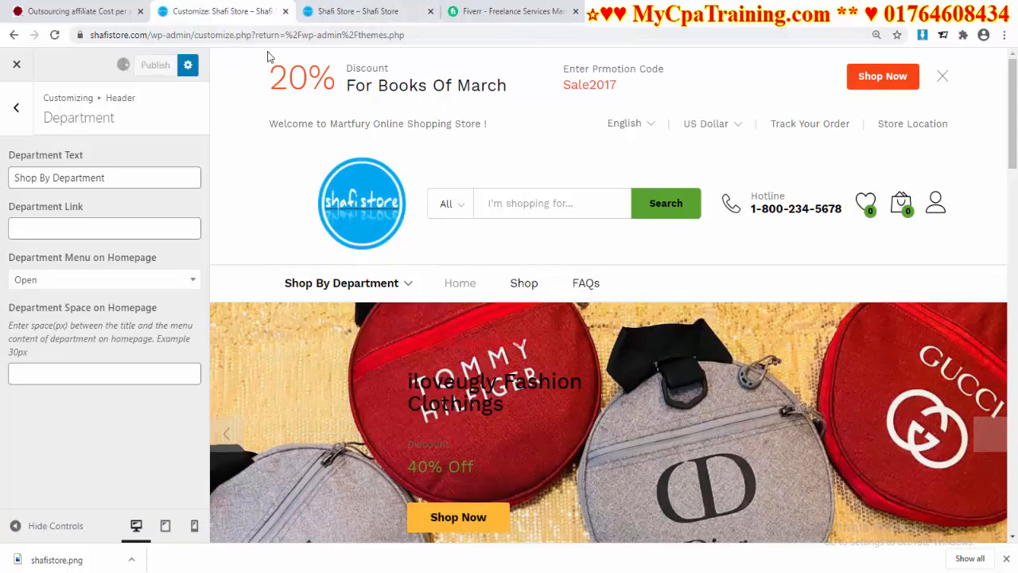
left_click(335, 11)
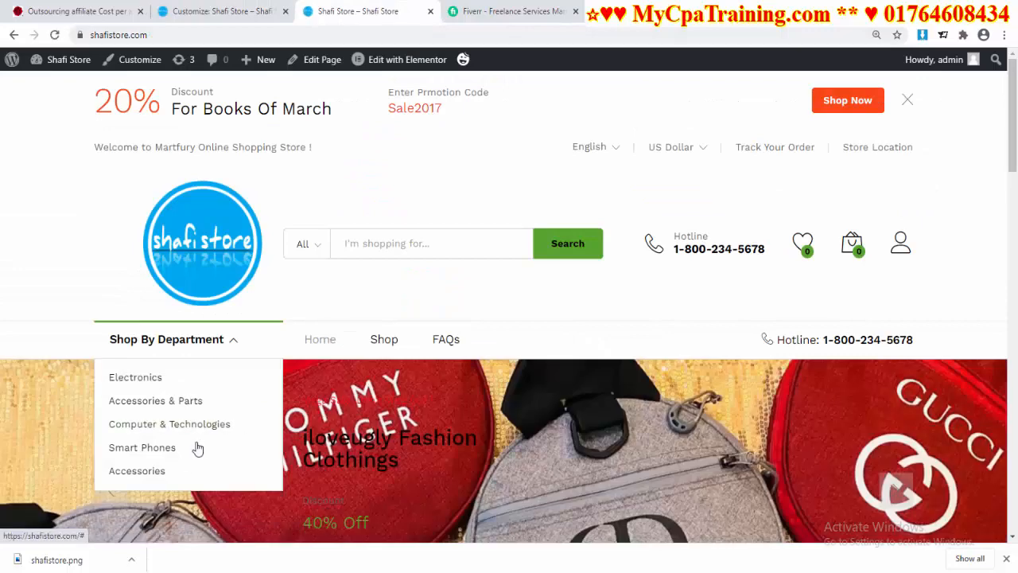
scroll(408, 415, "down", 3)
scroll(405, 412, "up", 4)
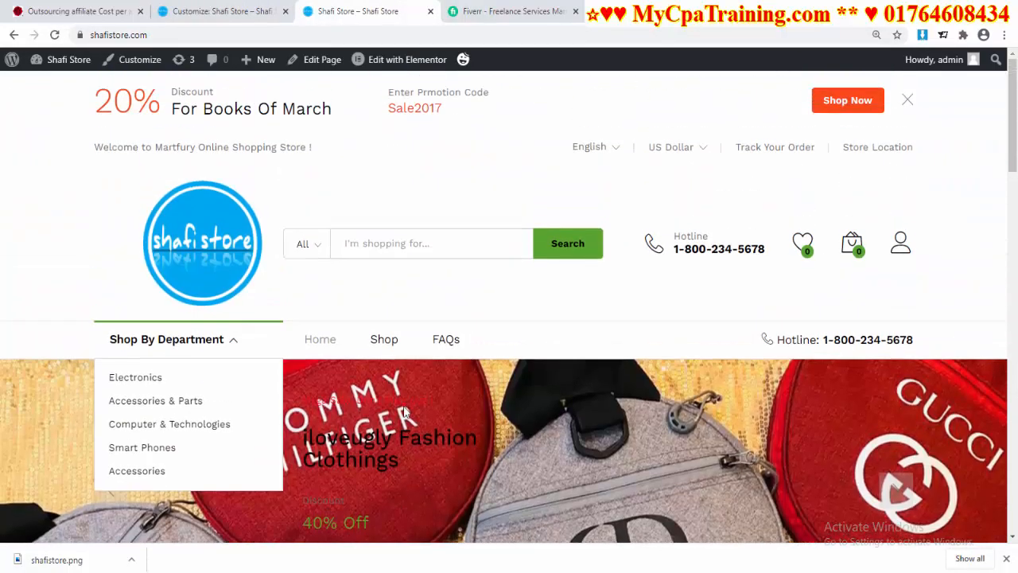
Set Department Menu on Homepage back to Close in the customizer
left_click(239, 11)
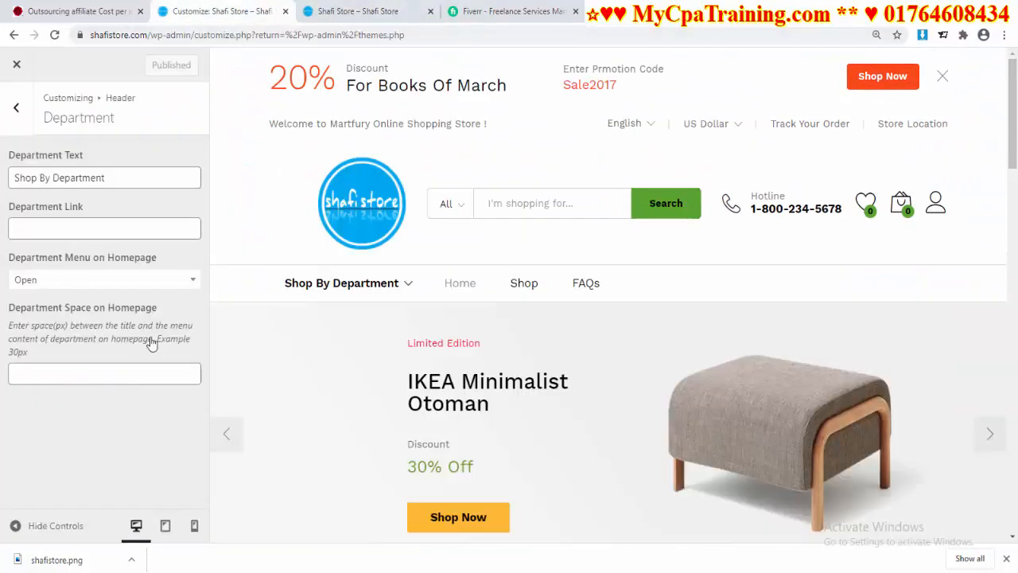
left_click(194, 286)
left_click(79, 365)
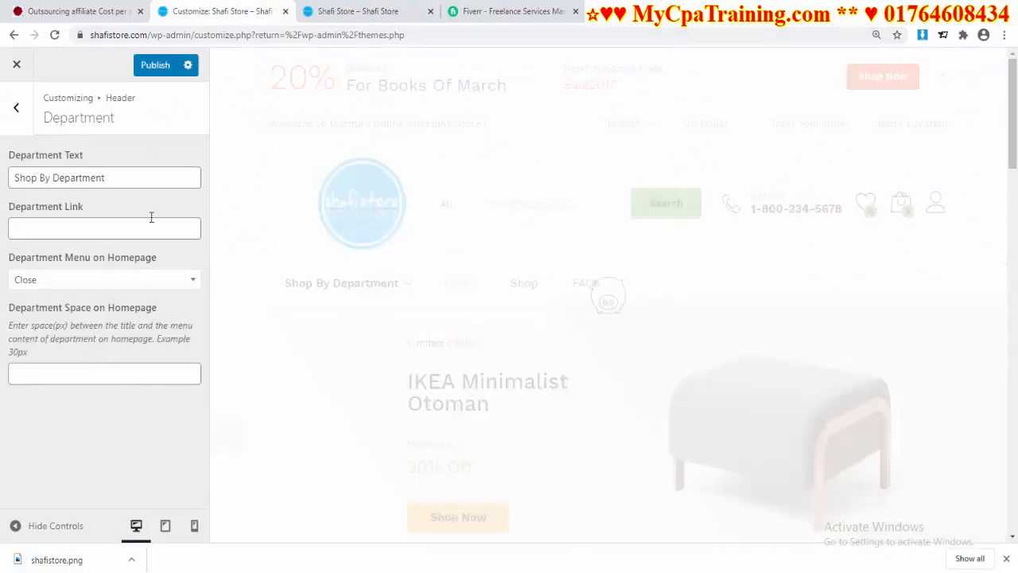
Publish the closed homepage department menu setting and check how the Shop By Department menu behaves on the reloaded live store
left_click(159, 67)
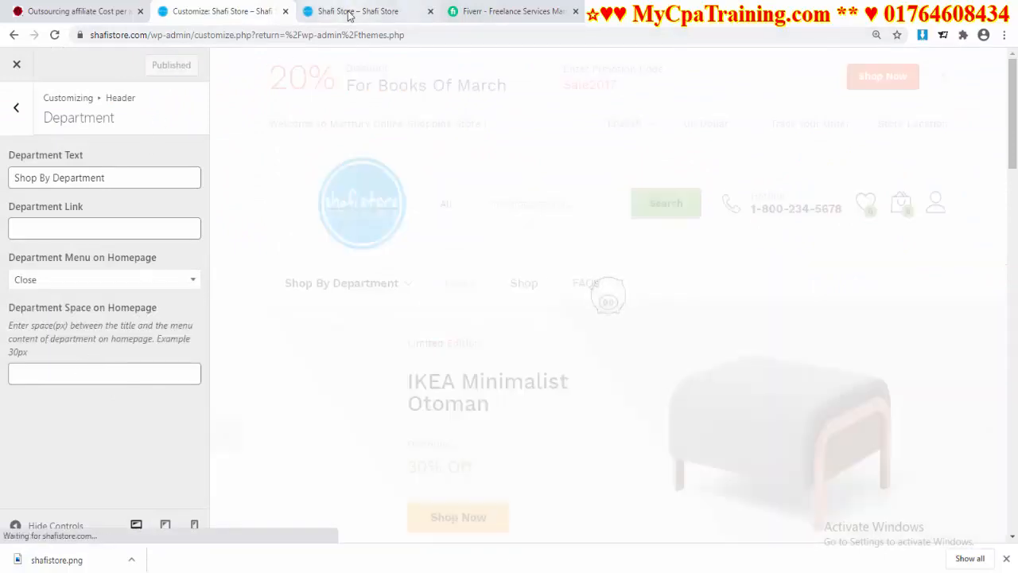
left_click(354, 11)
left_click(240, 35)
key("Return")
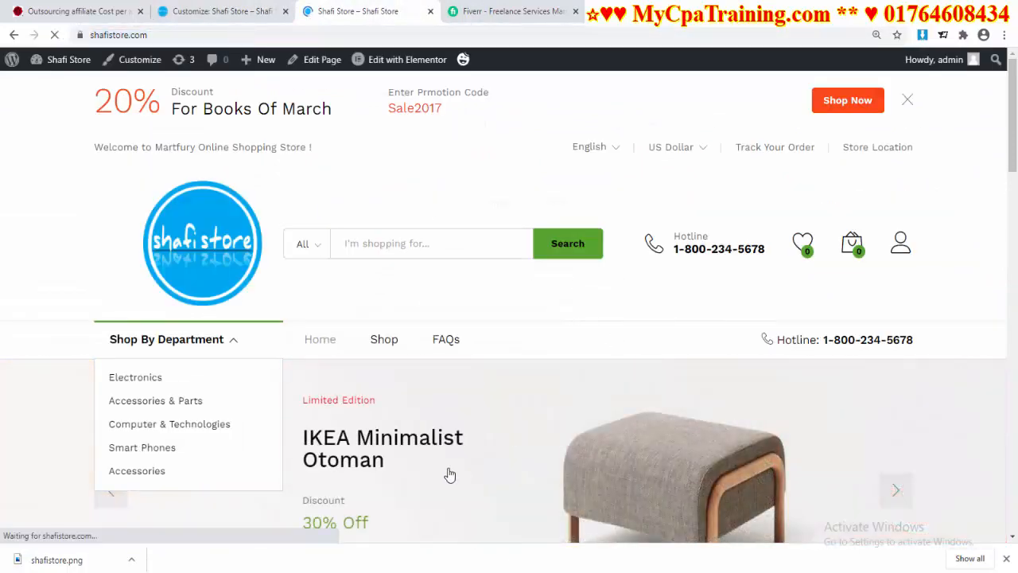
scroll(343, 390, "down", 4)
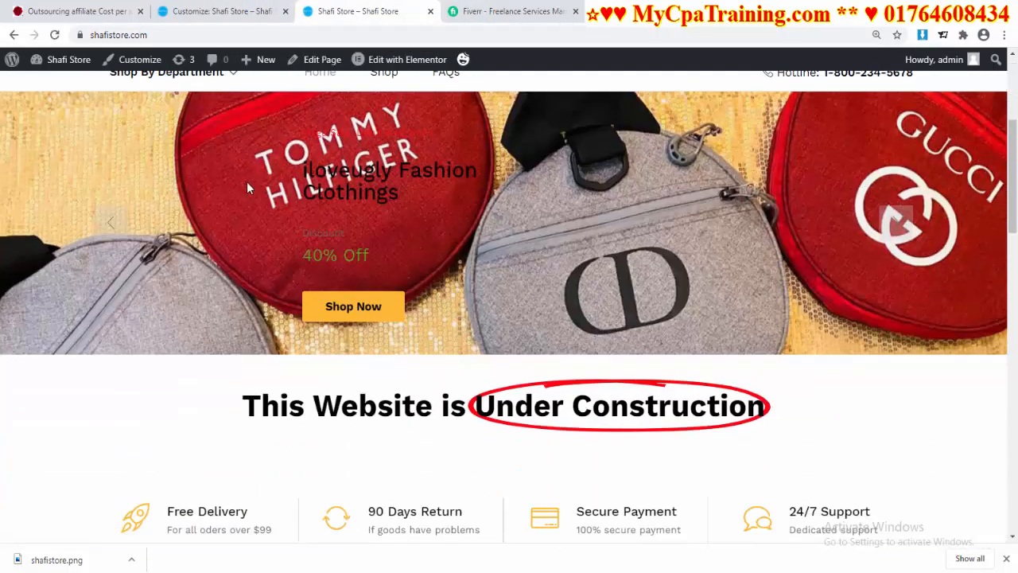
scroll(246, 187, "up", 2)
mouse_move(216, 209)
left_click(266, 10)
left_click(356, 12)
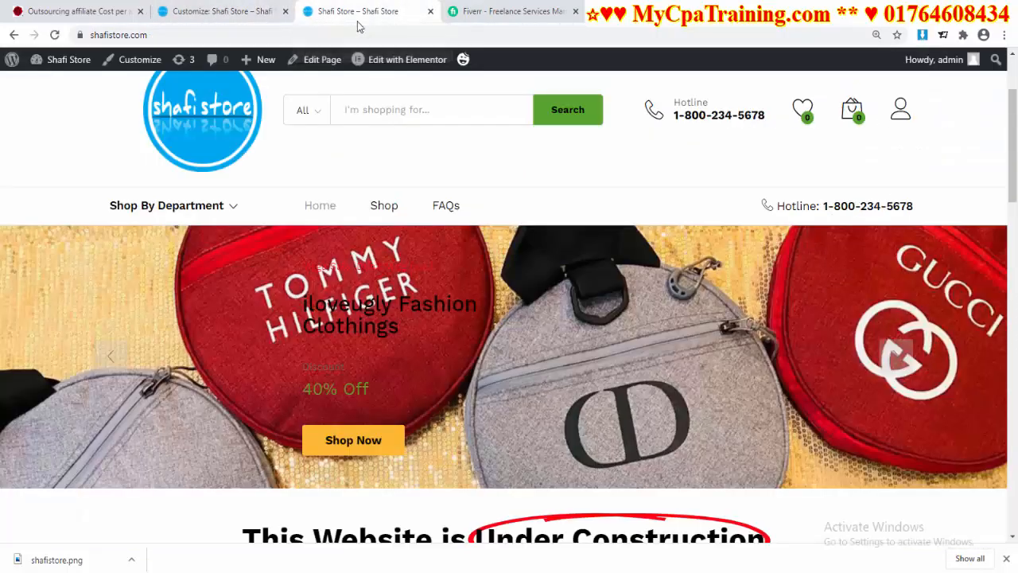
mouse_move(190, 213)
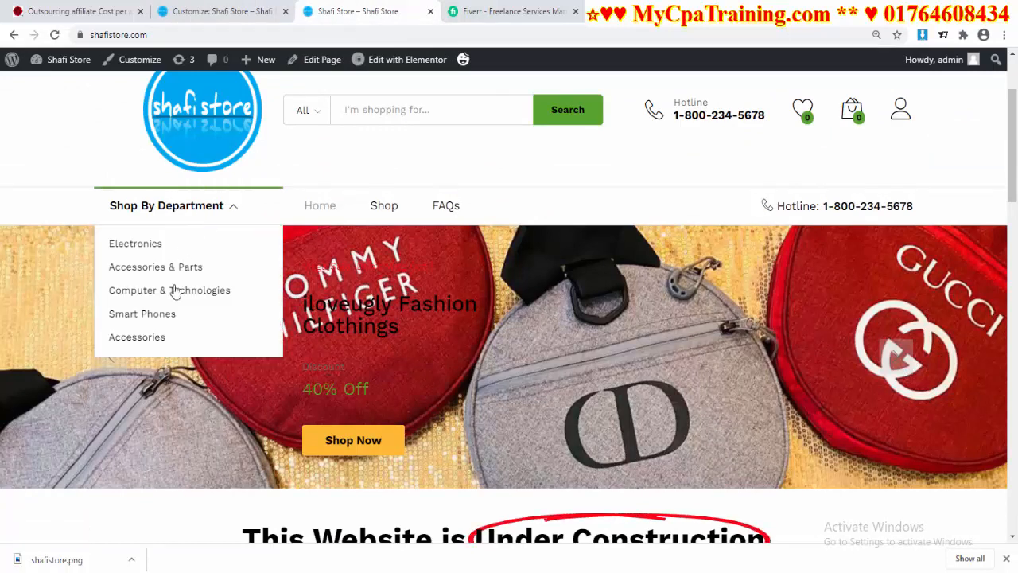
Change the Department Text to "Shop By Category" in the customizer and publish it
left_click(220, 11)
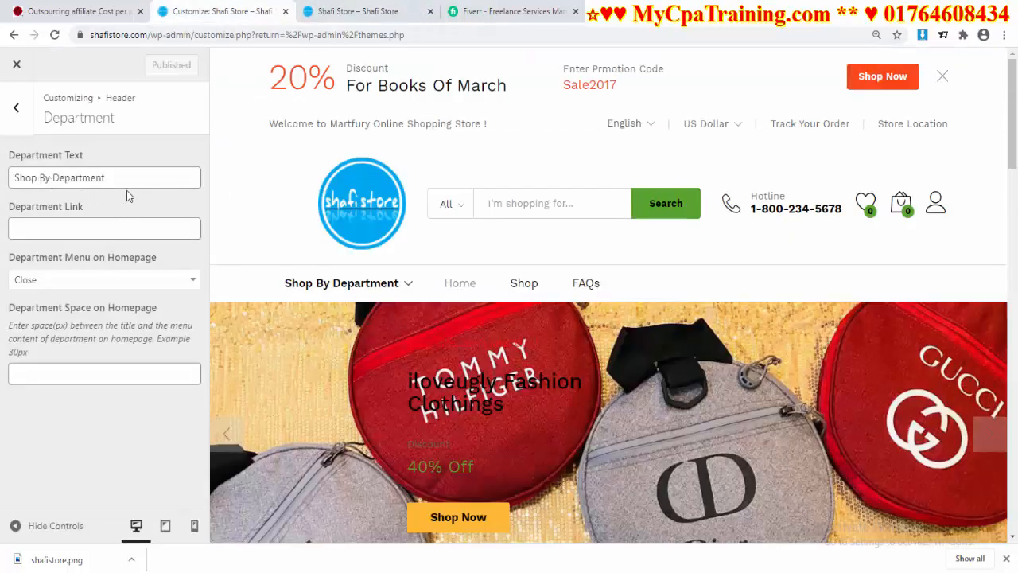
left_click_drag(52, 178, 178, 183)
type("Category")
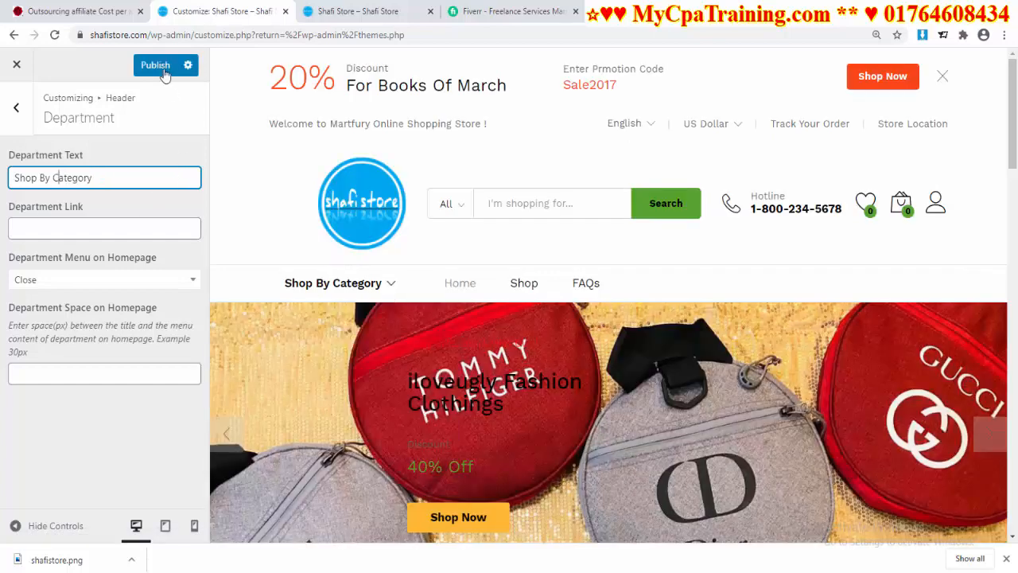
left_click(163, 72)
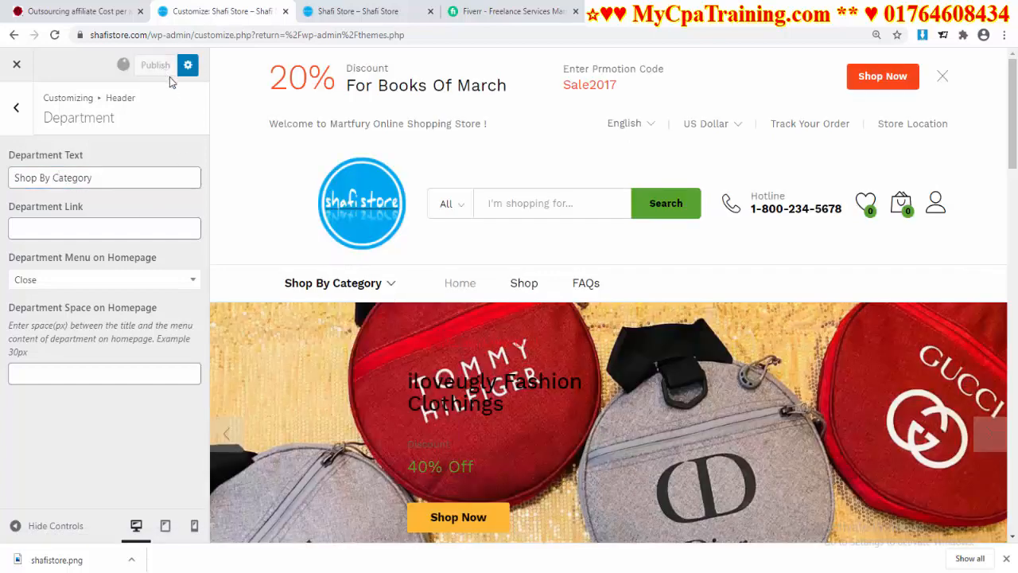
left_click(14, 112)
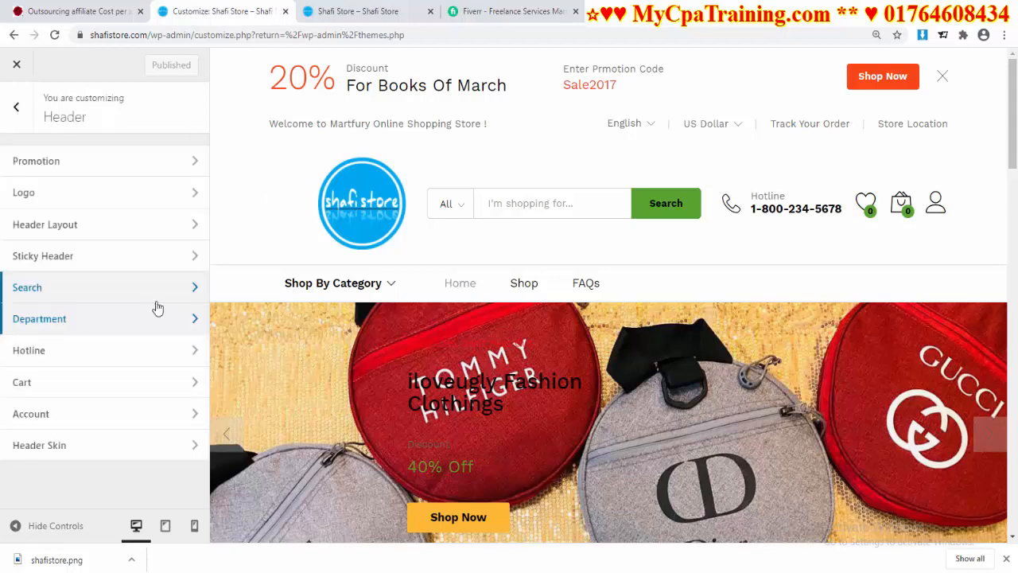
Review the header's Hotline text, number and link settings against the hotline shown in the preview
left_click(90, 356)
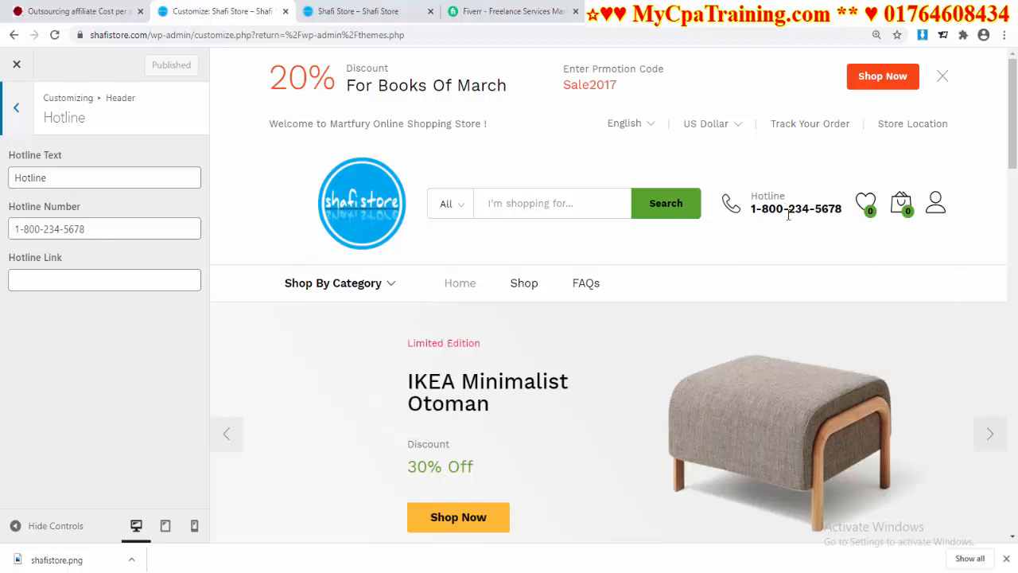
left_click(39, 284)
left_click(26, 118)
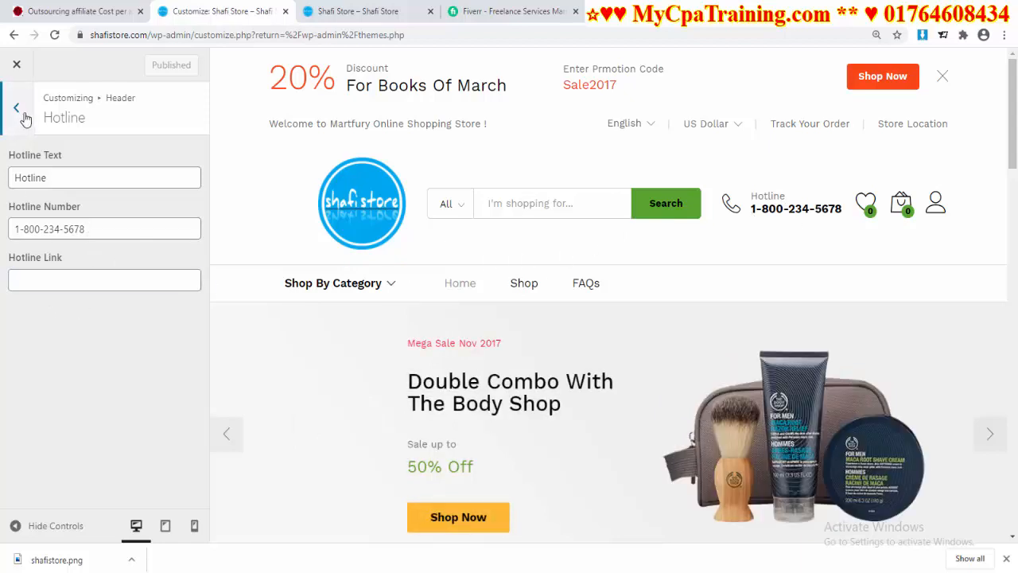
Try In multiple lines for the header's Display Mini Cart Button, return it to In line and publish
left_click(82, 383)
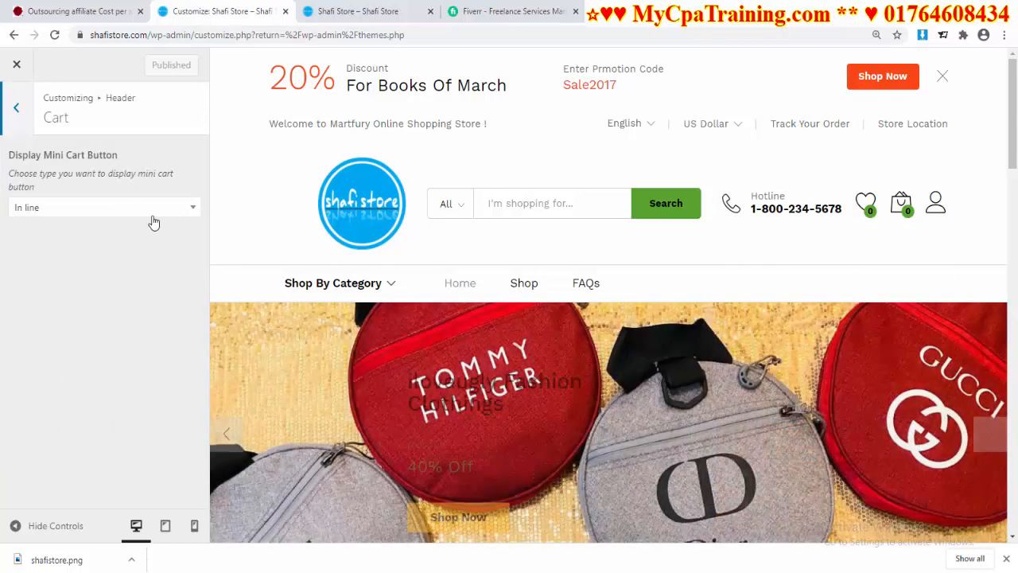
left_click(153, 213)
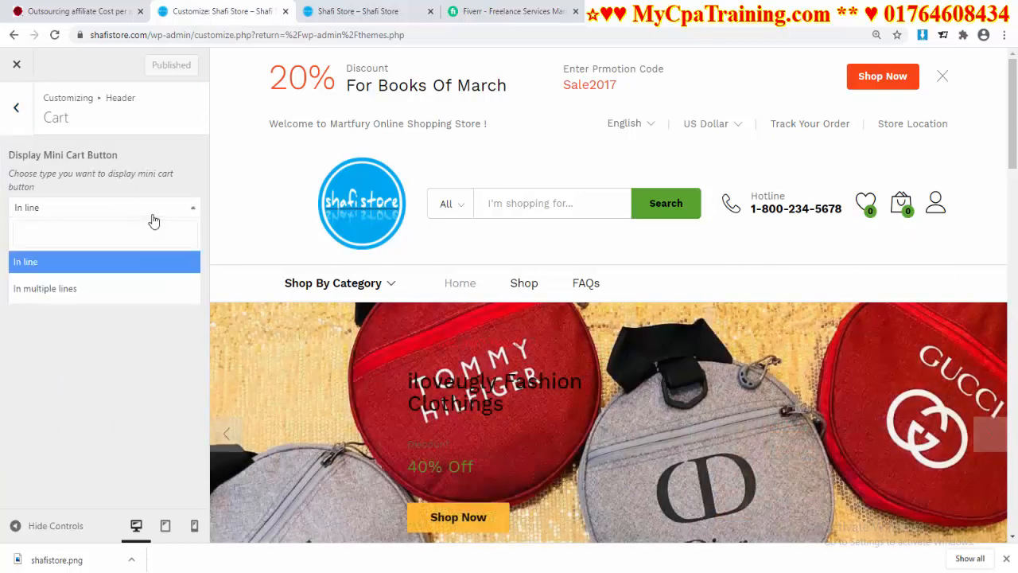
left_click(94, 292)
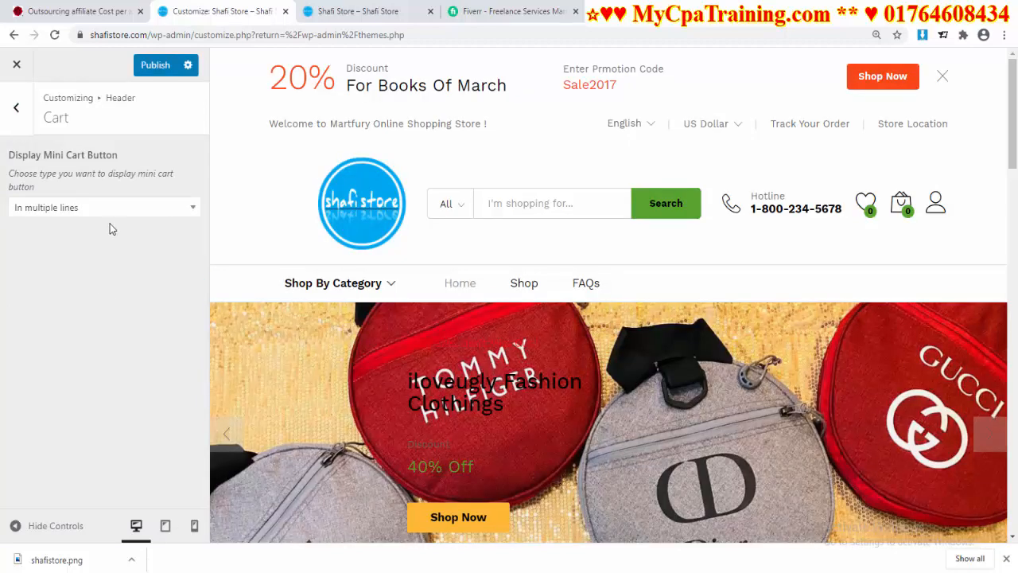
left_click(166, 210)
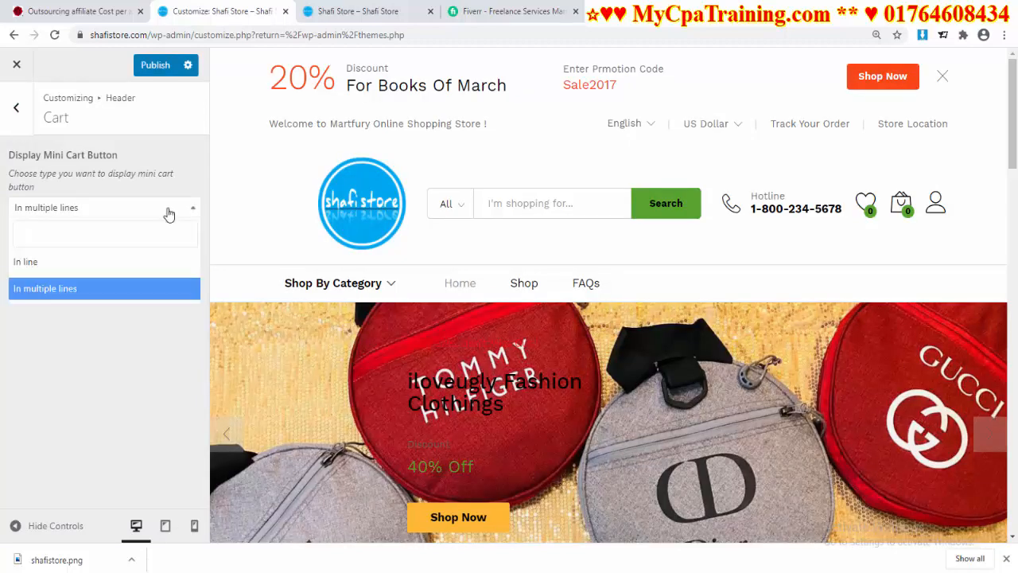
left_click(86, 263)
left_click(157, 67)
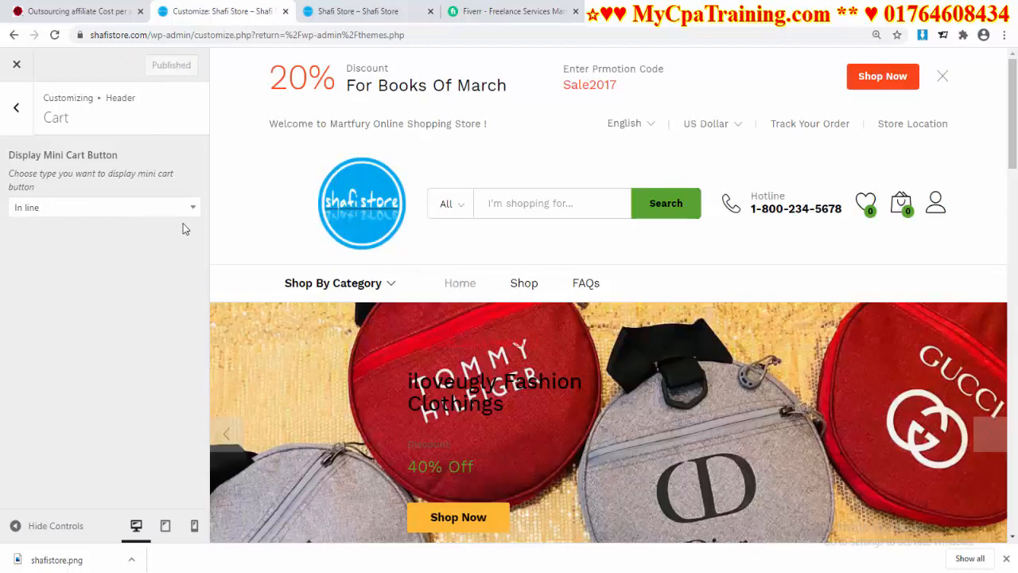
left_click(18, 113)
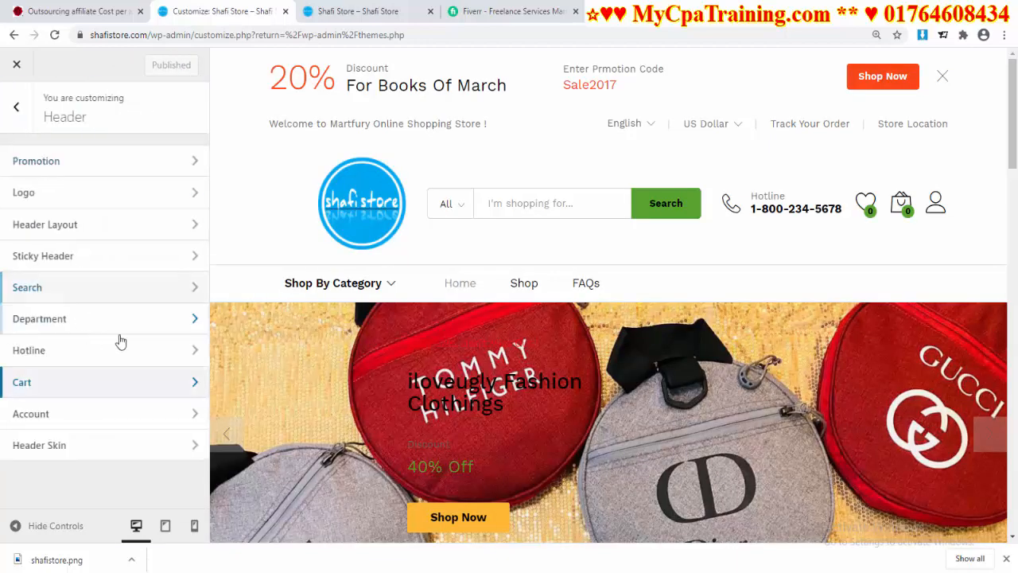
Review the User Logged In Type options in the header's Account settings, keeping Icon selected
left_click(98, 422)
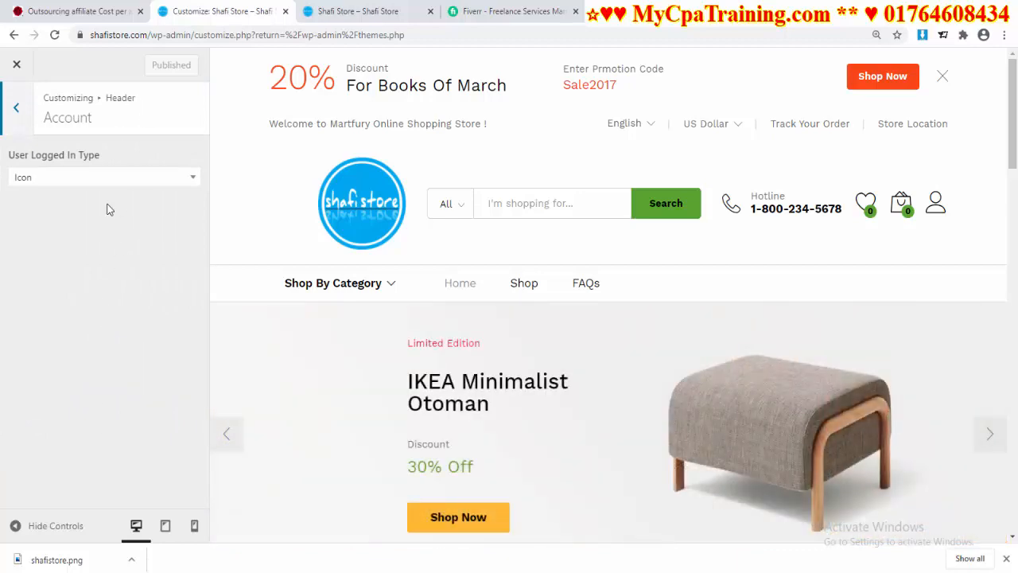
left_click(124, 182)
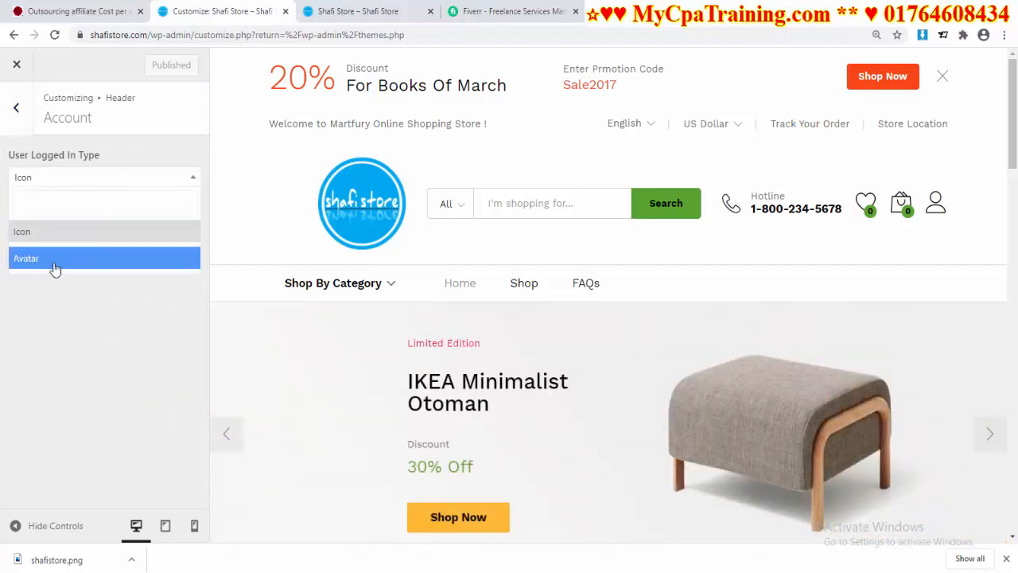
left_click(80, 304)
left_click(16, 107)
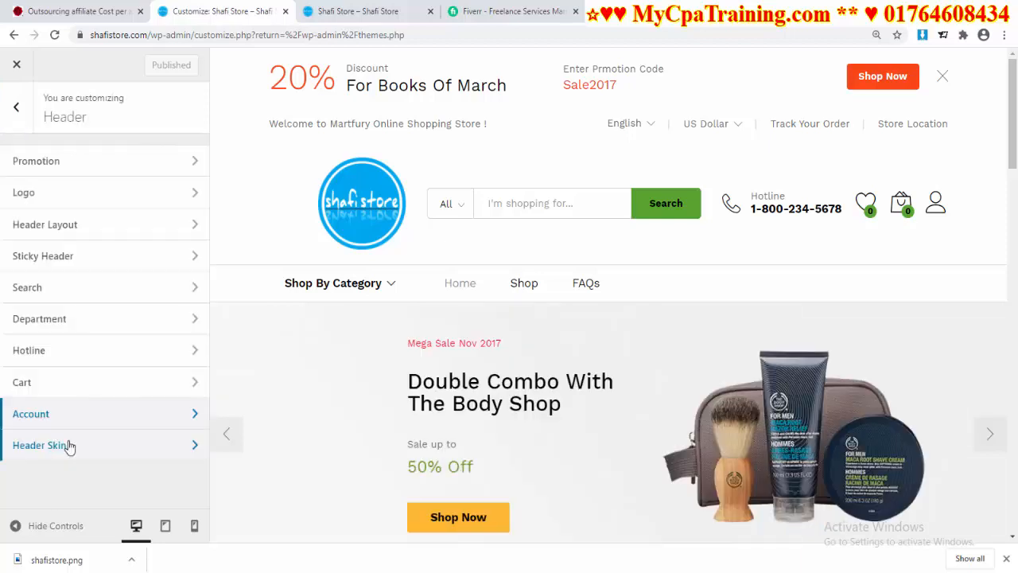
Look through the Header Skin color settings for the top bar and search bar
left_click(86, 451)
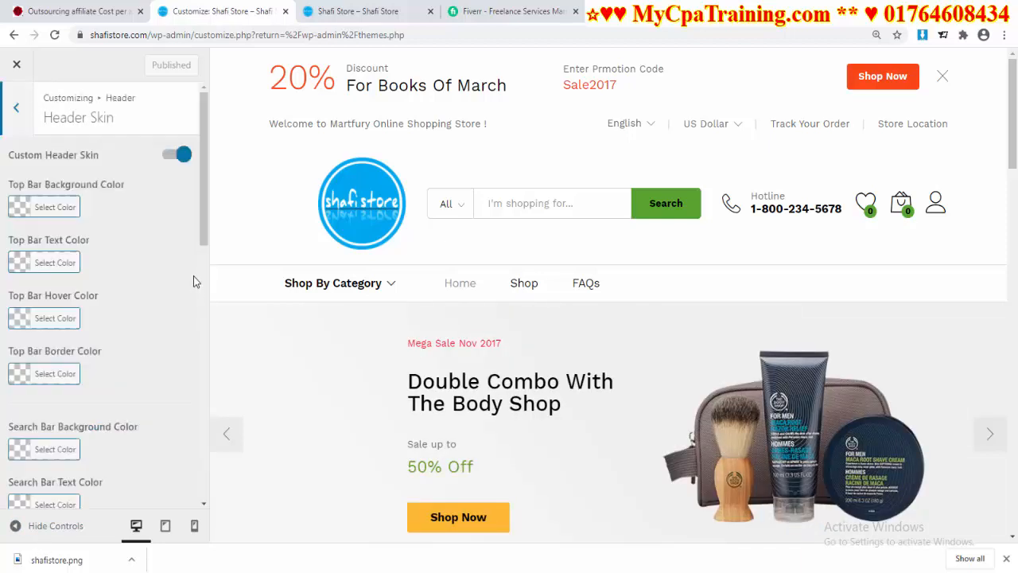
left_click_drag(207, 228, 220, 198)
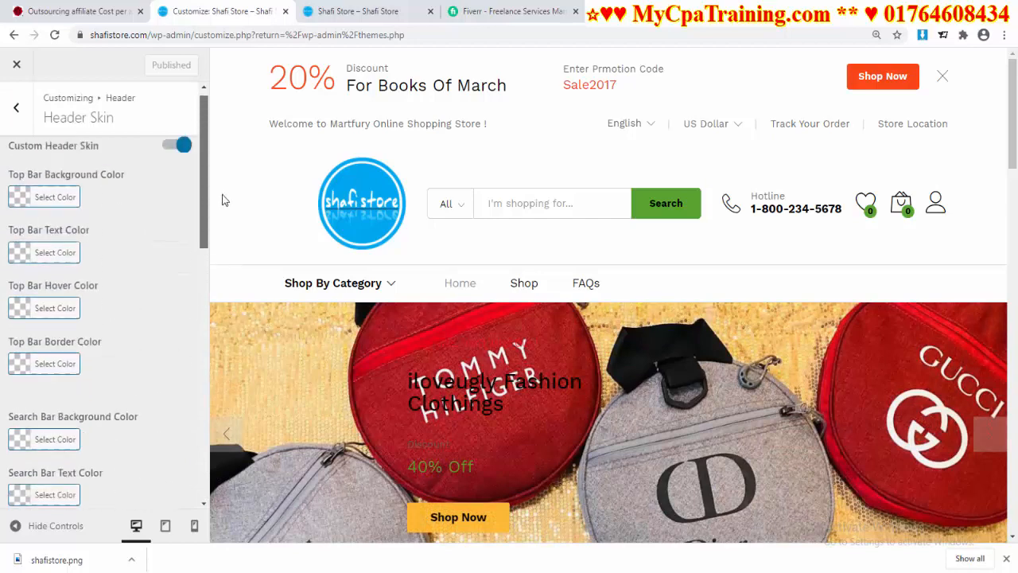
left_click(14, 109)
left_click(12, 118)
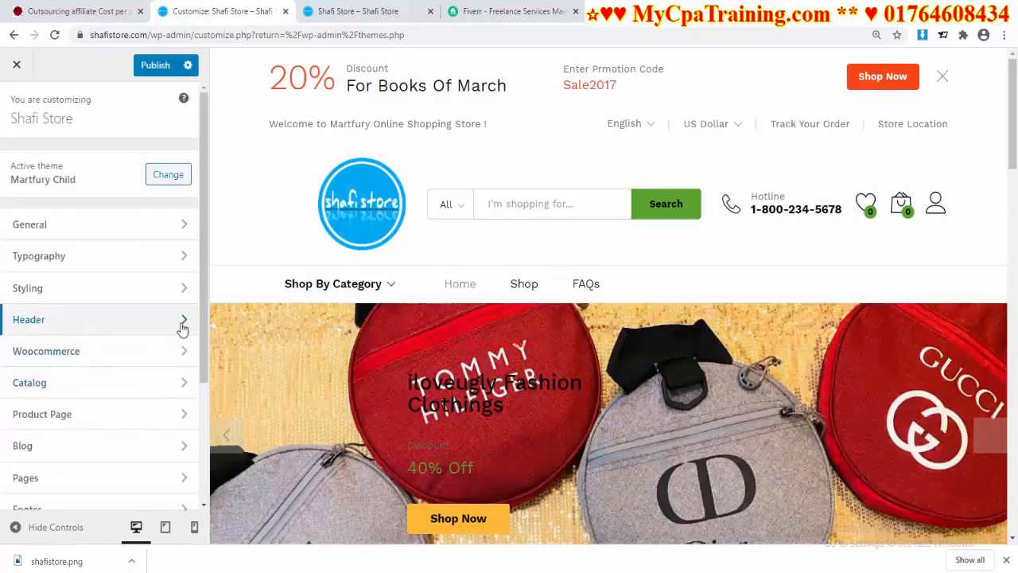
Open the header's Promotion settings, select the "For Books Of March" heading text in the Content code, and look over the homepage preview
left_click(76, 326)
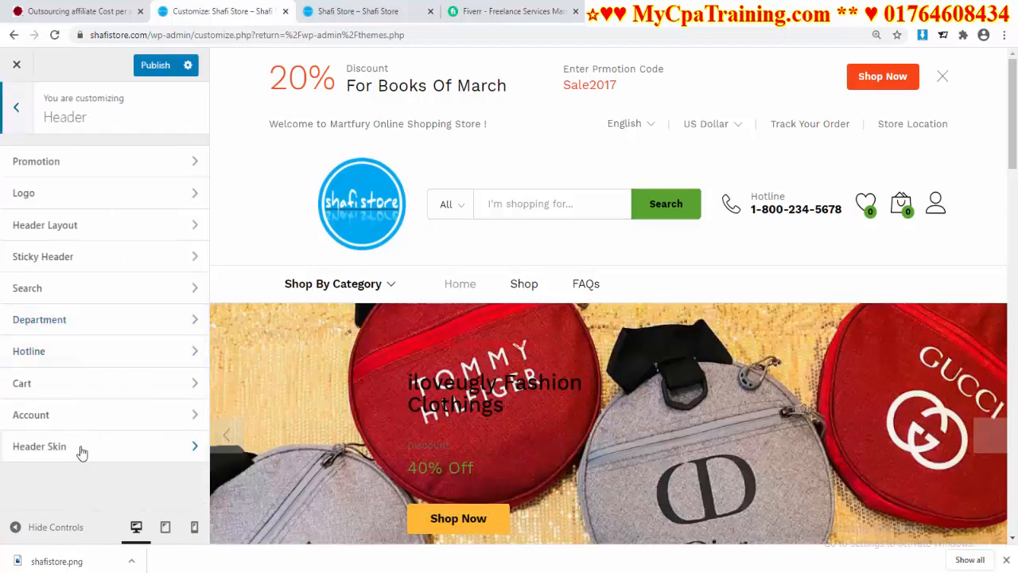
left_click(57, 167)
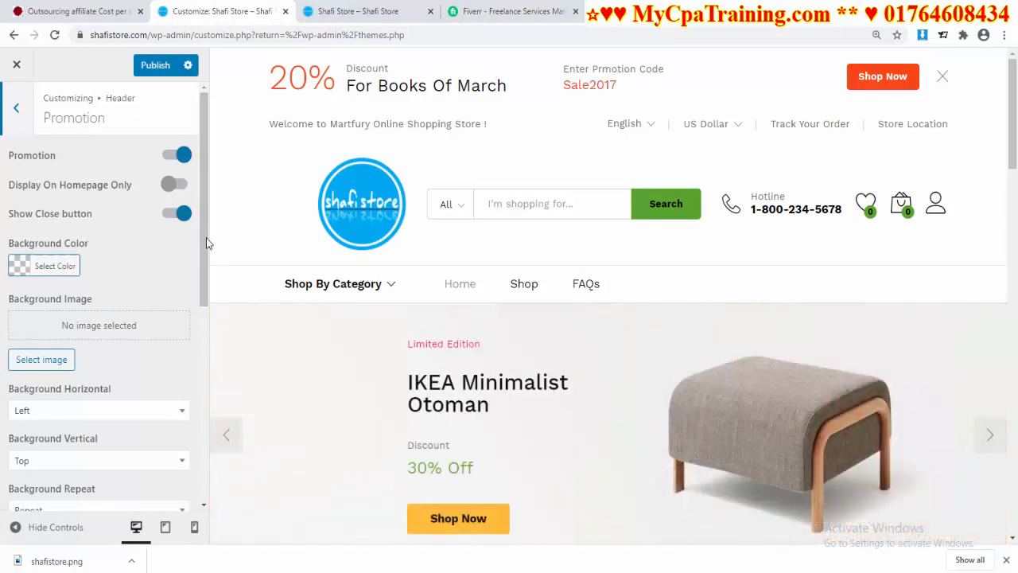
scroll(209, 241, "down", 2)
left_click_drag(213, 307, 185, 484)
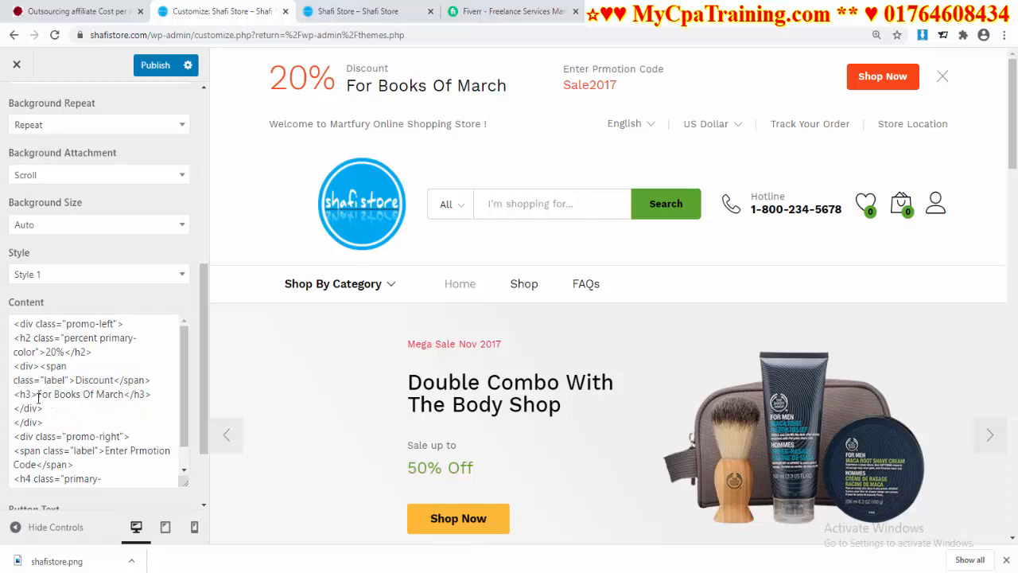
left_click_drag(39, 394, 122, 399)
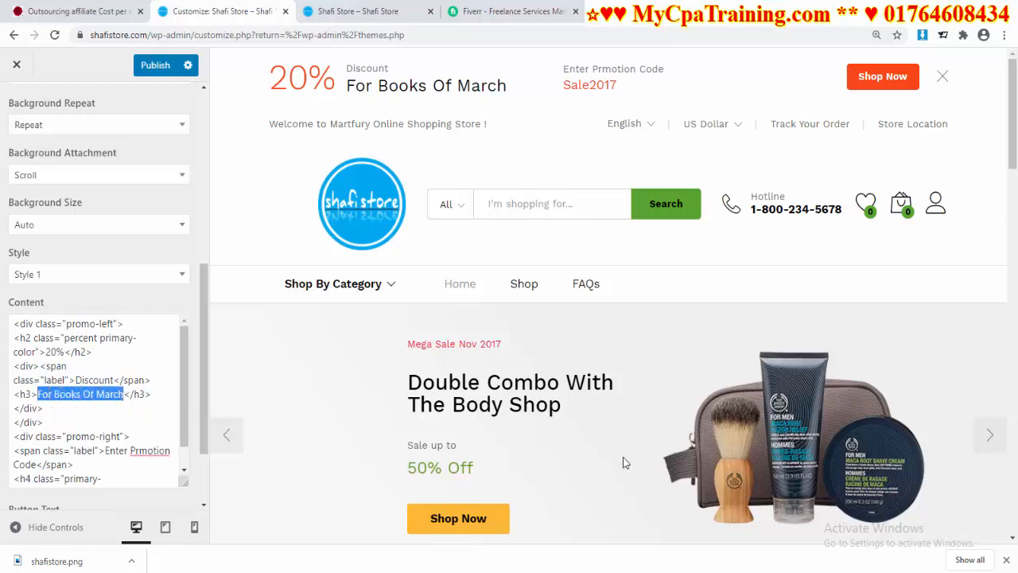
scroll(626, 463, "down", 10)
scroll(693, 390, "up", 4)
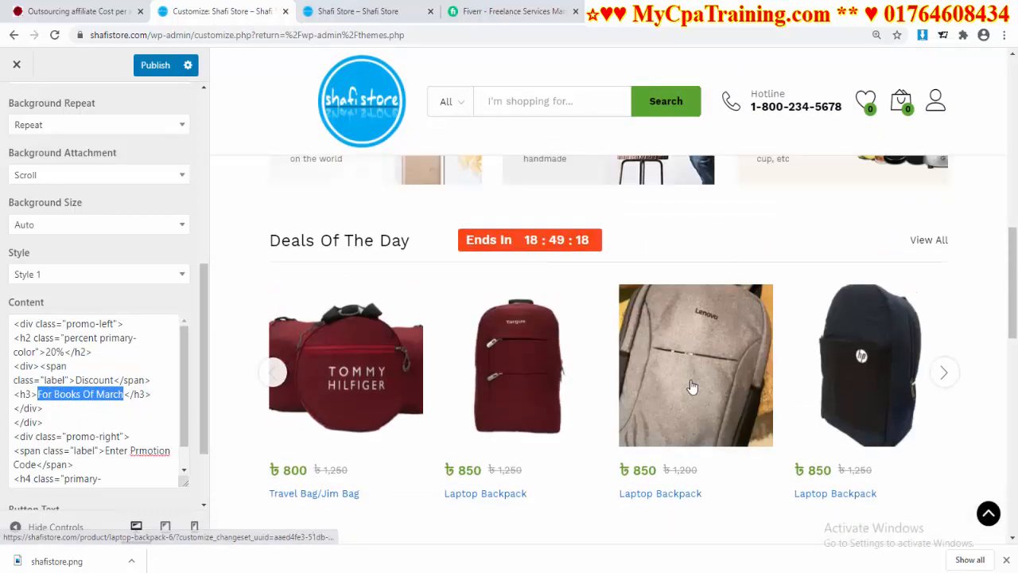
scroll(685, 378, "up", 8)
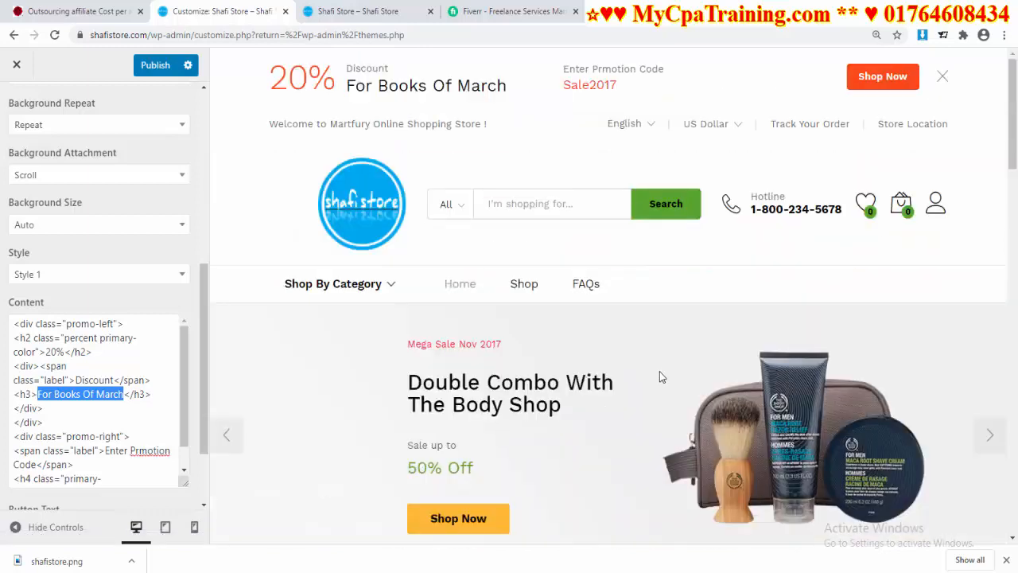
Edit the header promotion content so the headline reads "For 2020" and the discount is 10%
left_click(96, 394)
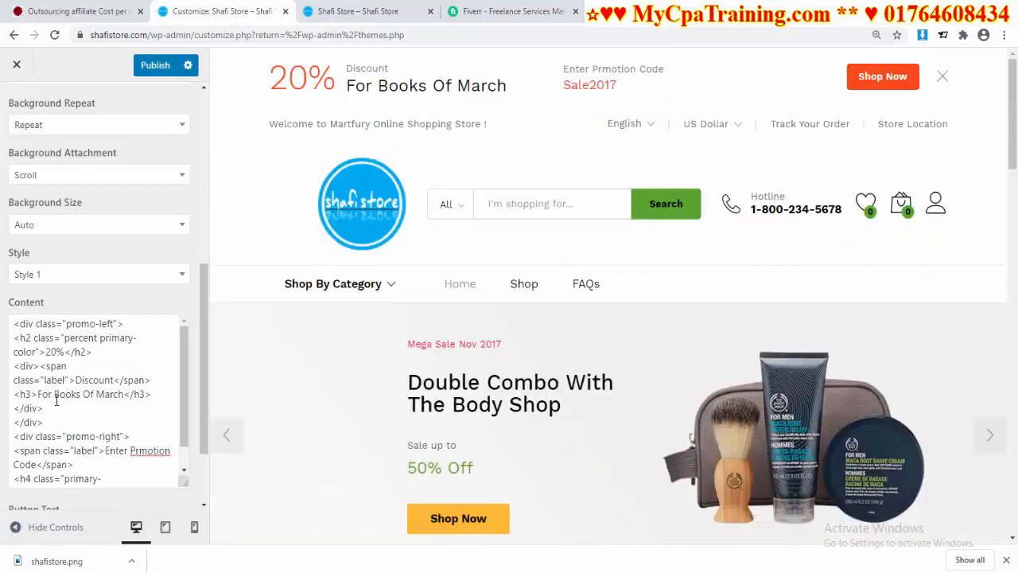
left_click_drag(55, 394, 121, 395)
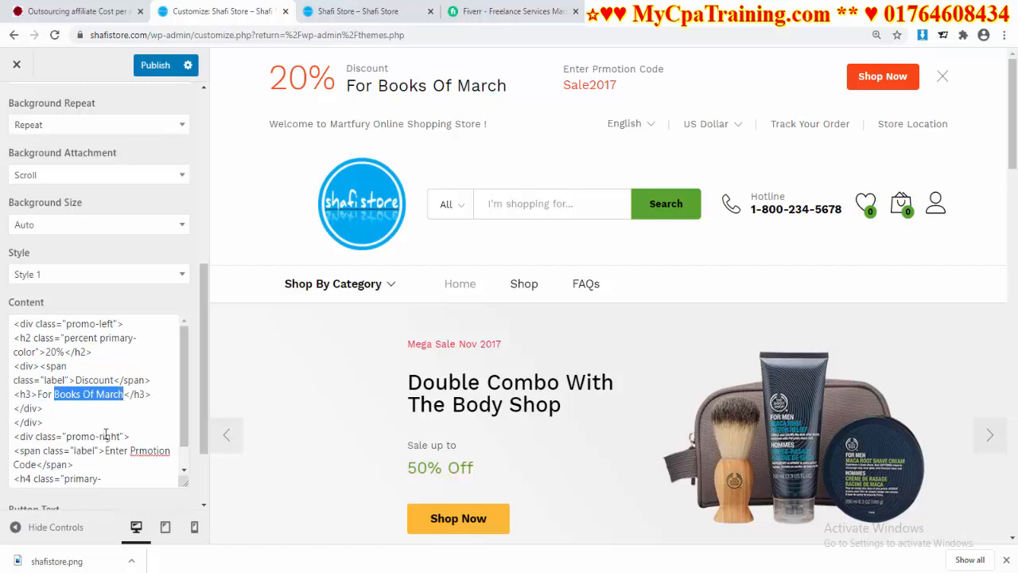
type("2020")
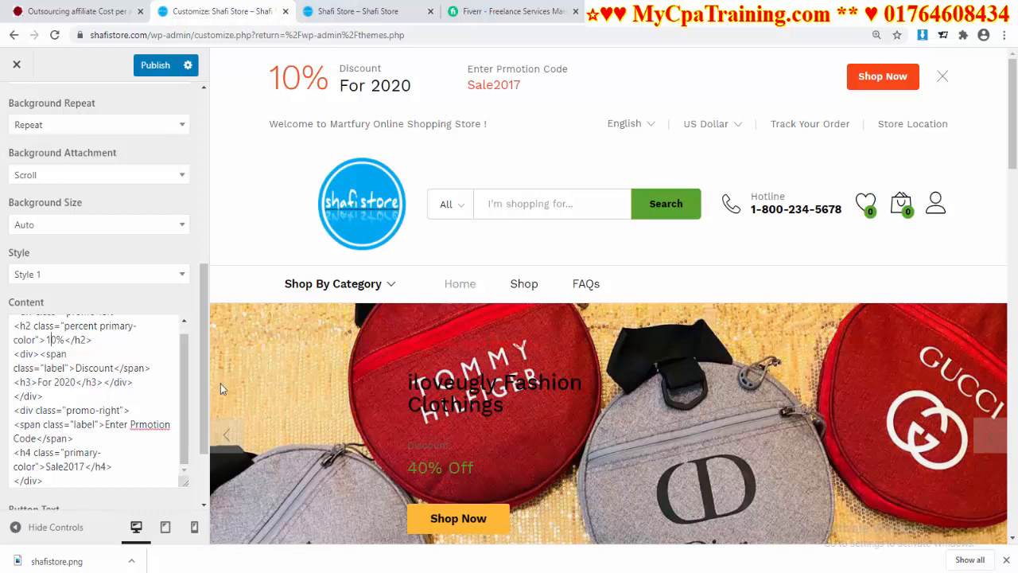
Replace the promotion code in the header content with xxxxx, publish the change, and return to the main customizer sections
left_click_drag(83, 466, 44, 470)
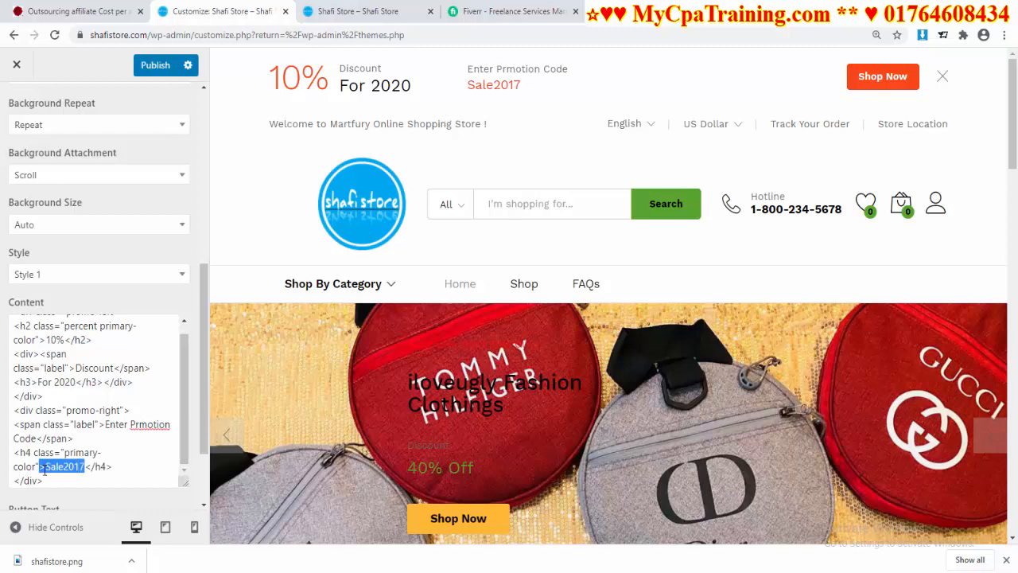
type("xxxx")
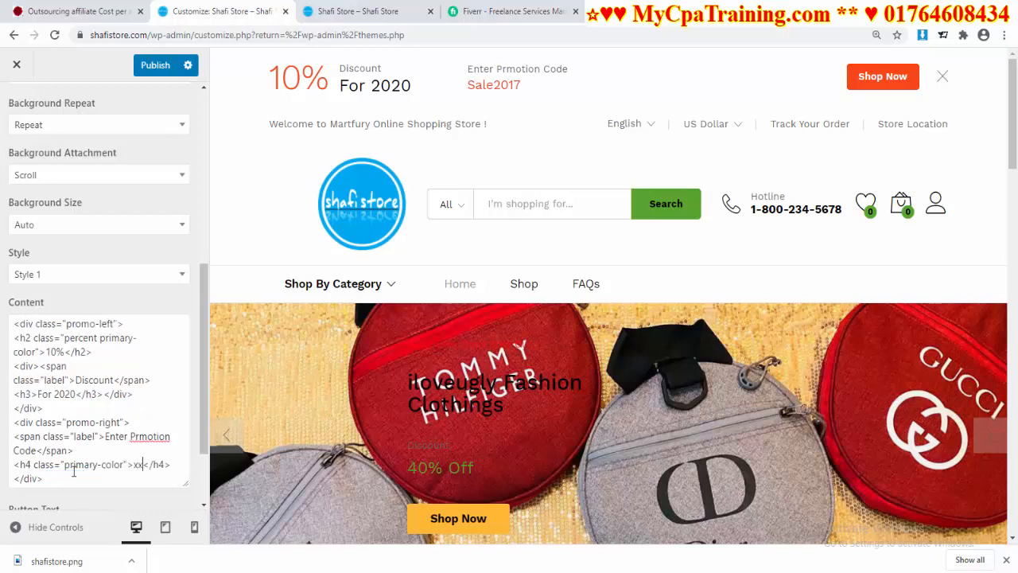
type("x")
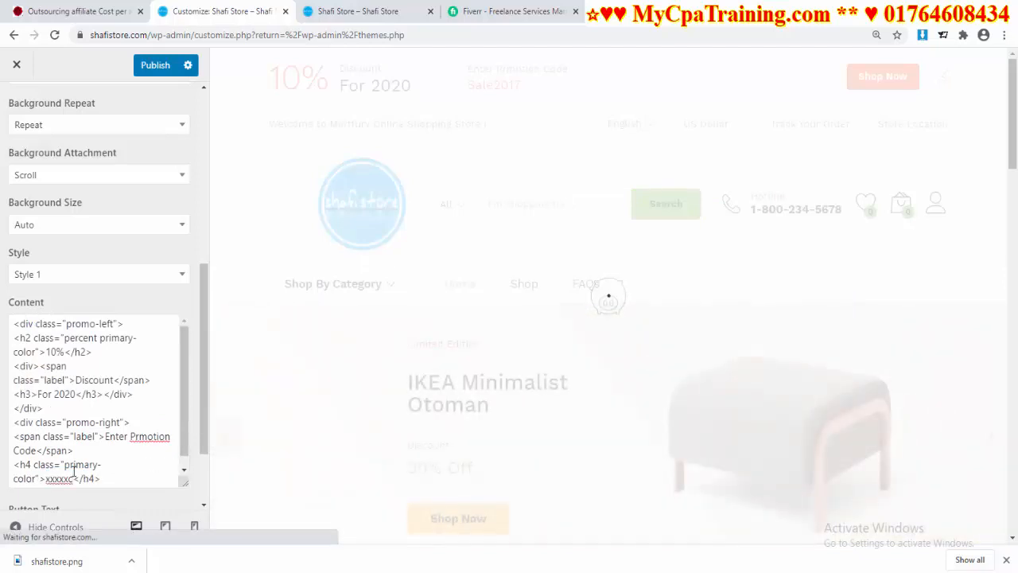
key("BackSpace")
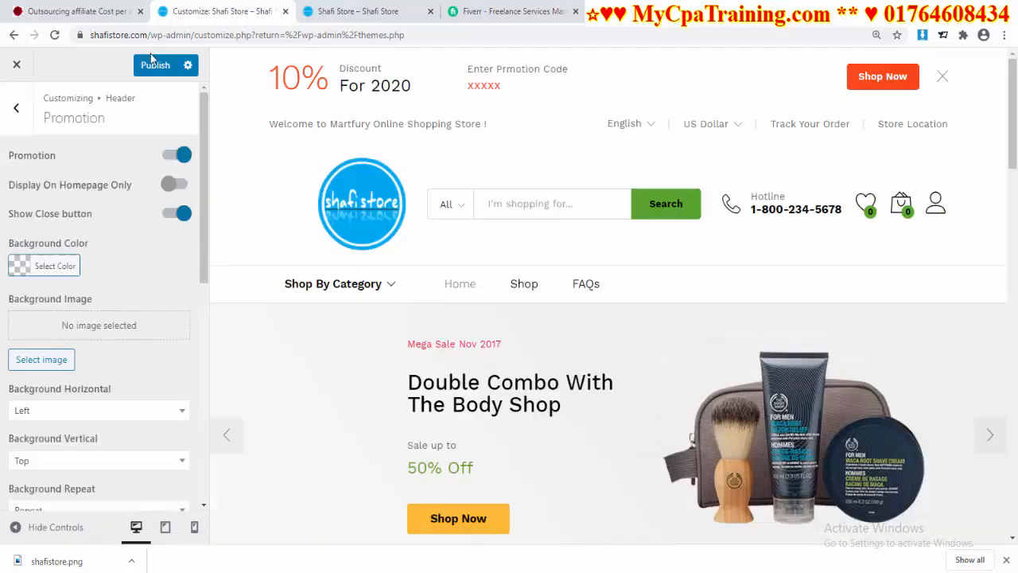
left_click(155, 64)
key("Escape")
key("Escape")
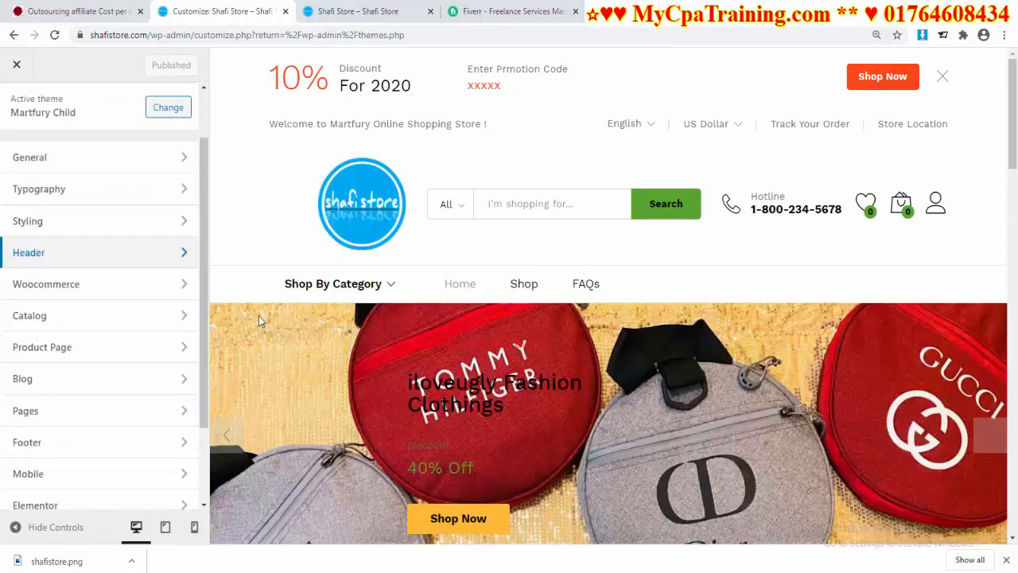
Enable the WooCommerce store notice and publish the change
left_click(85, 291)
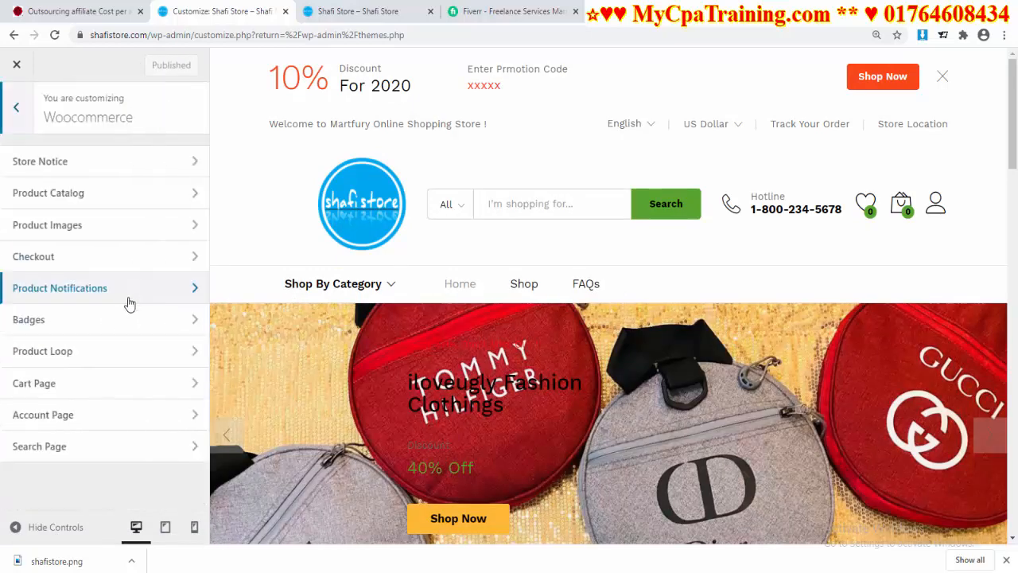
left_click(85, 164)
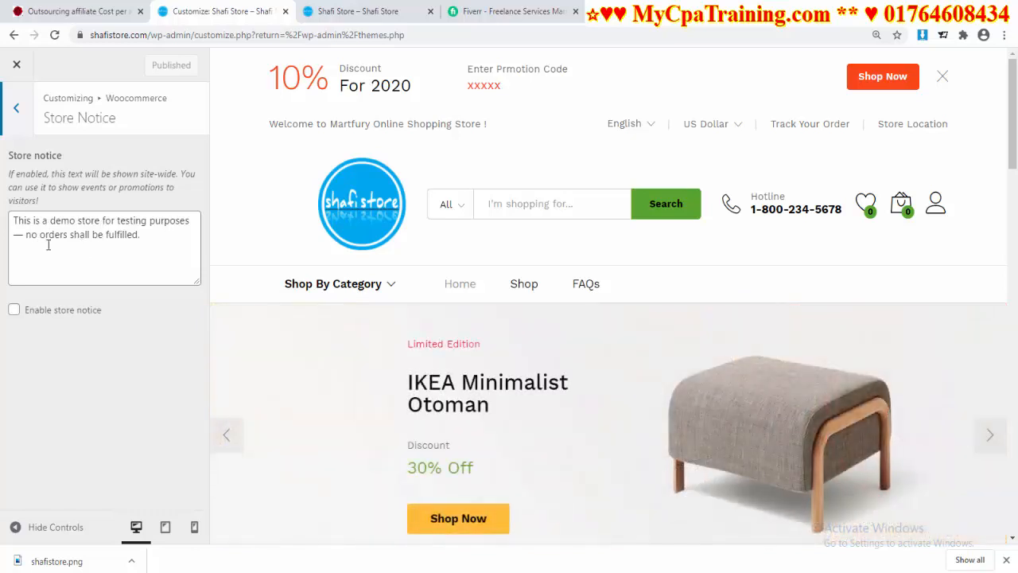
left_click(14, 312)
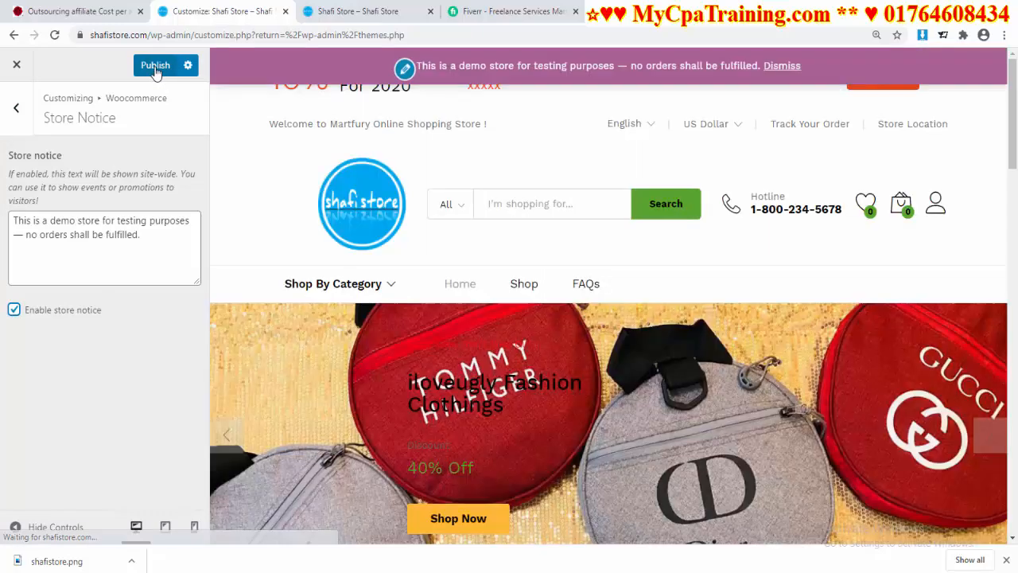
left_click(156, 69)
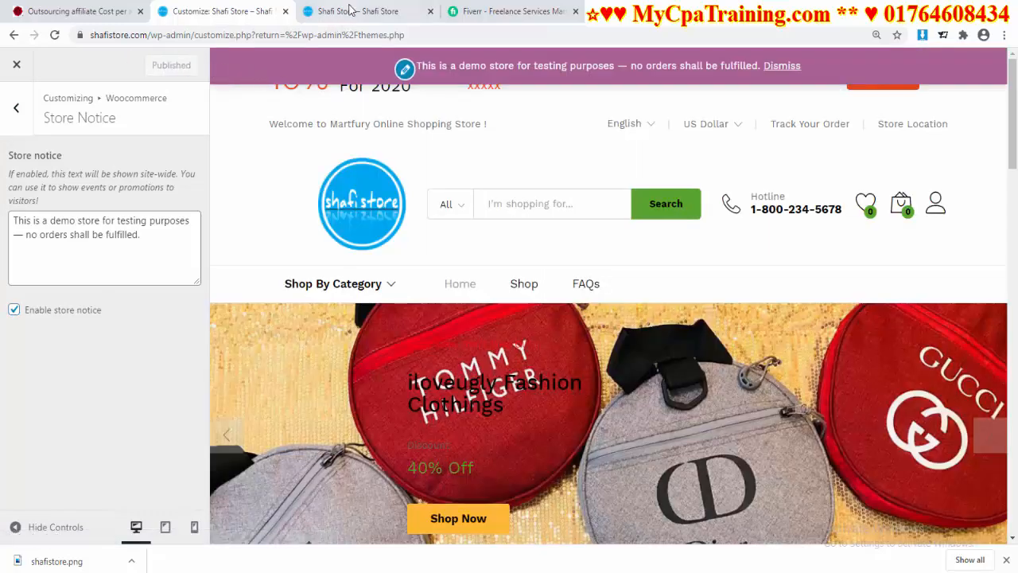
Check how the store notice appears on the live storefront
left_click(350, 11)
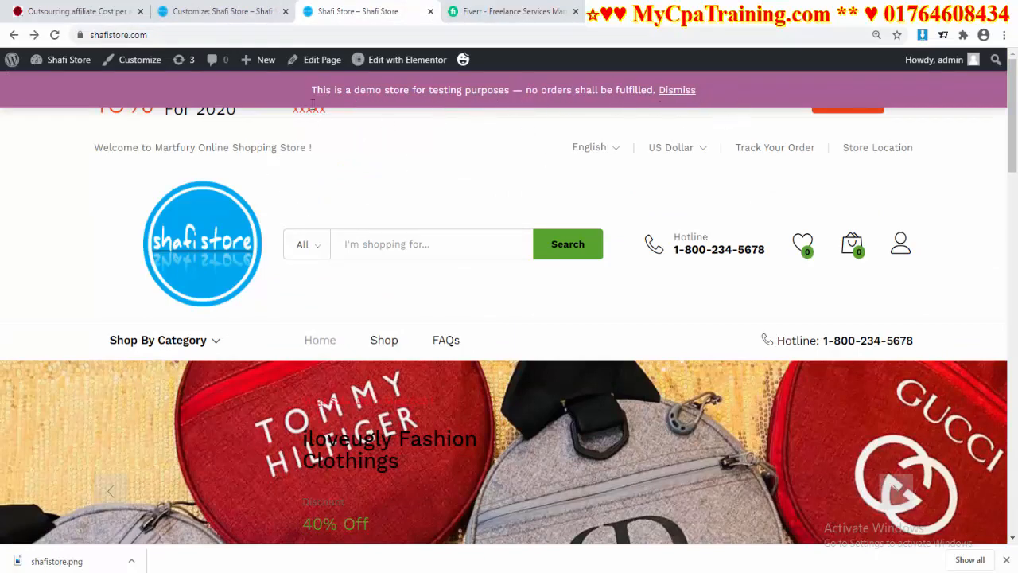
scroll(429, 326, "down", 20)
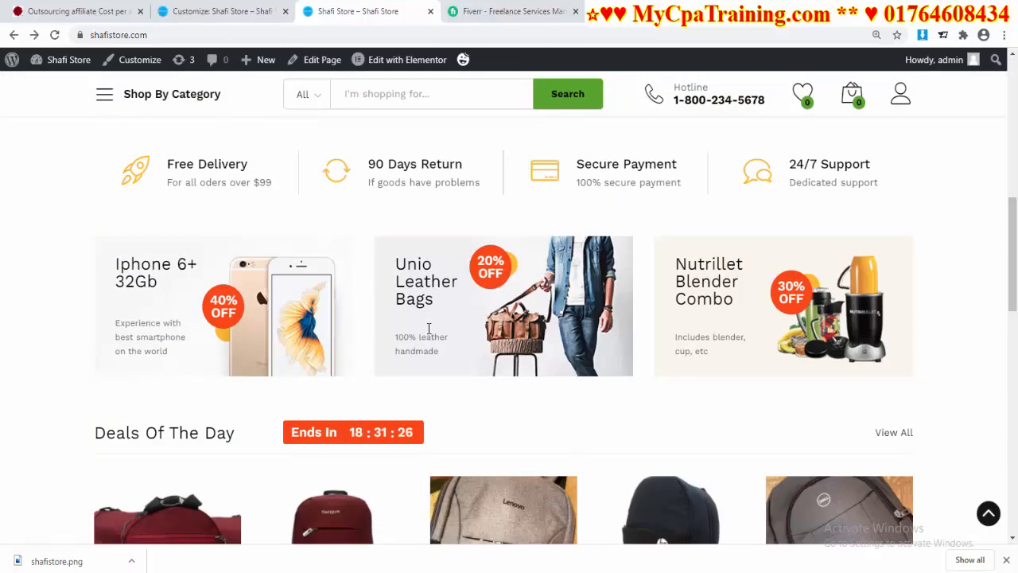
scroll(428, 332, "up", 20)
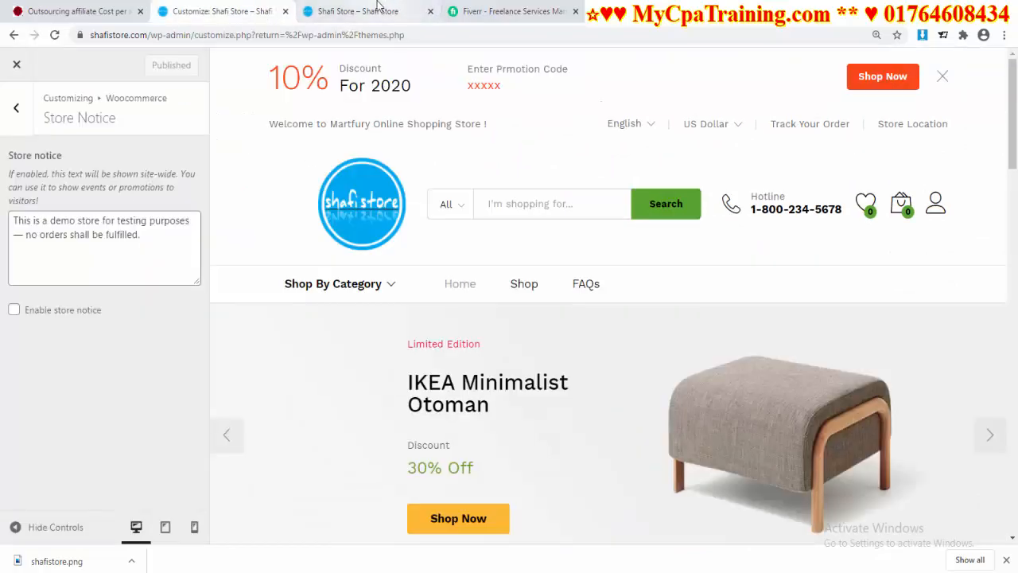
Review the live storefront from header to footer with the store notice disabled
left_click(377, 5)
scroll(597, 311, "down", 15)
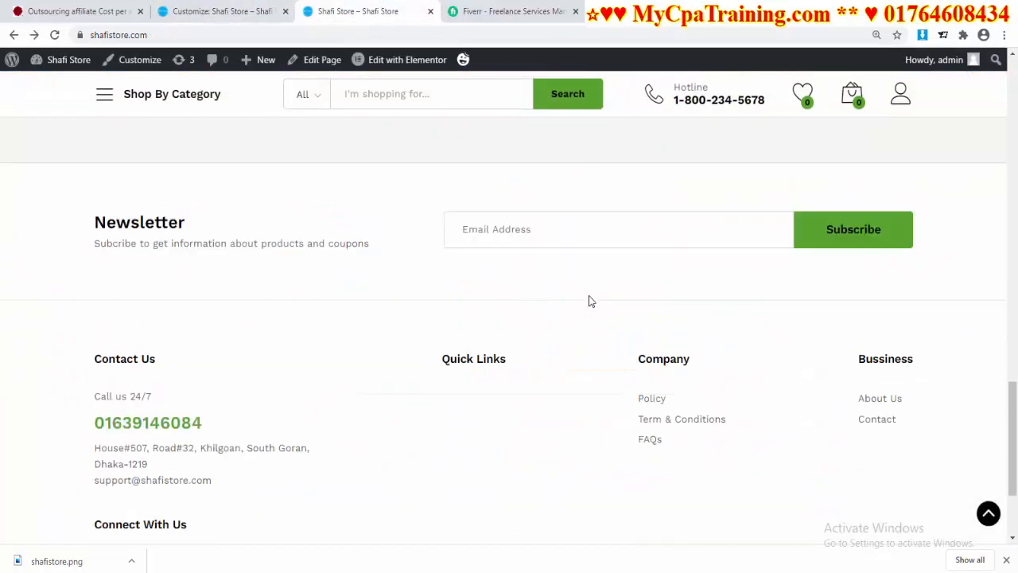
scroll(589, 300, "up", 10)
scroll(584, 289, "up", 5)
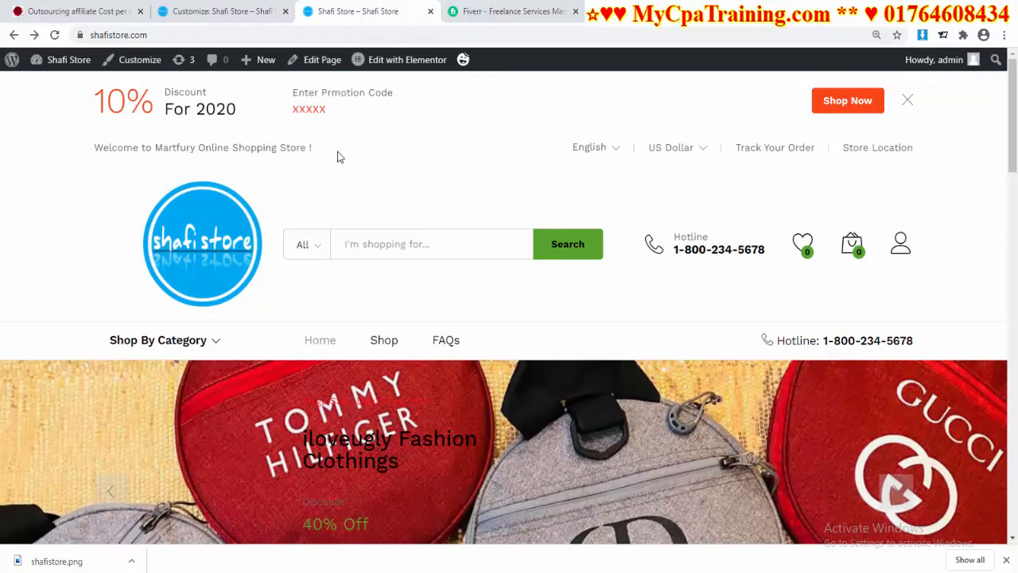
Return to the customizer and examine the WooCommerce Product Catalog and Product Images settings
left_click(215, 11)
left_click(72, 193)
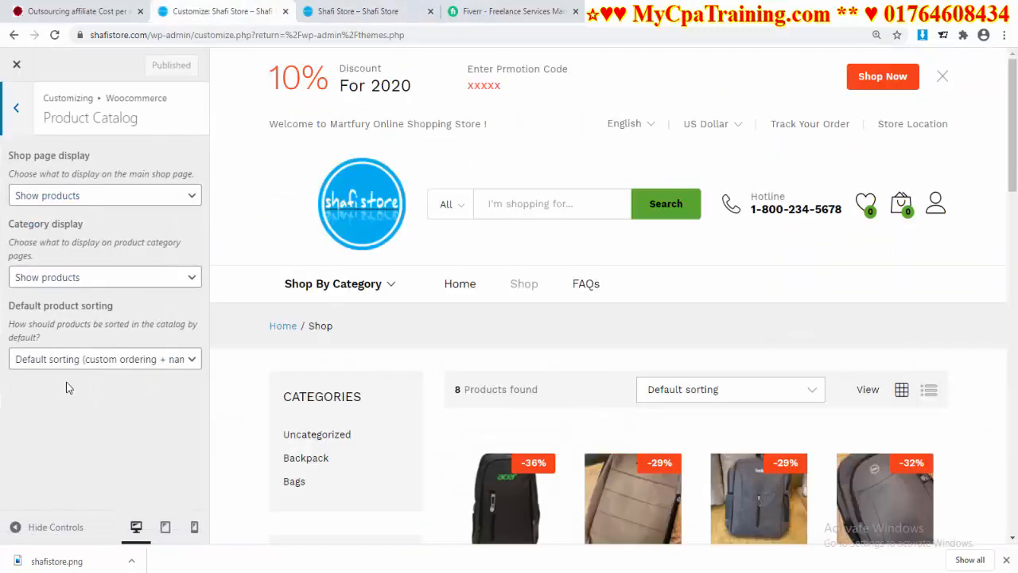
scroll(314, 320, "down", 8)
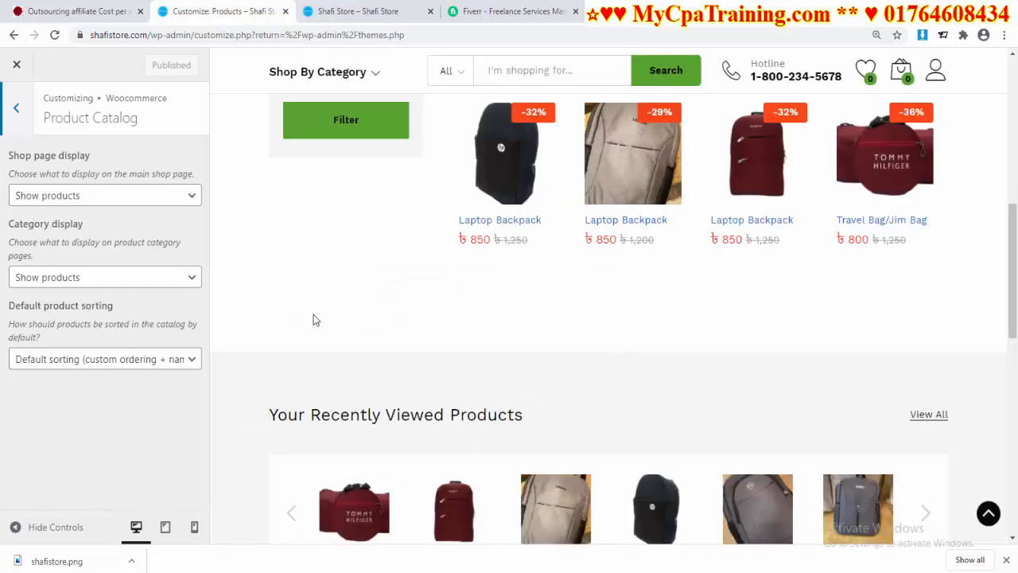
left_click(193, 204)
left_click(16, 107)
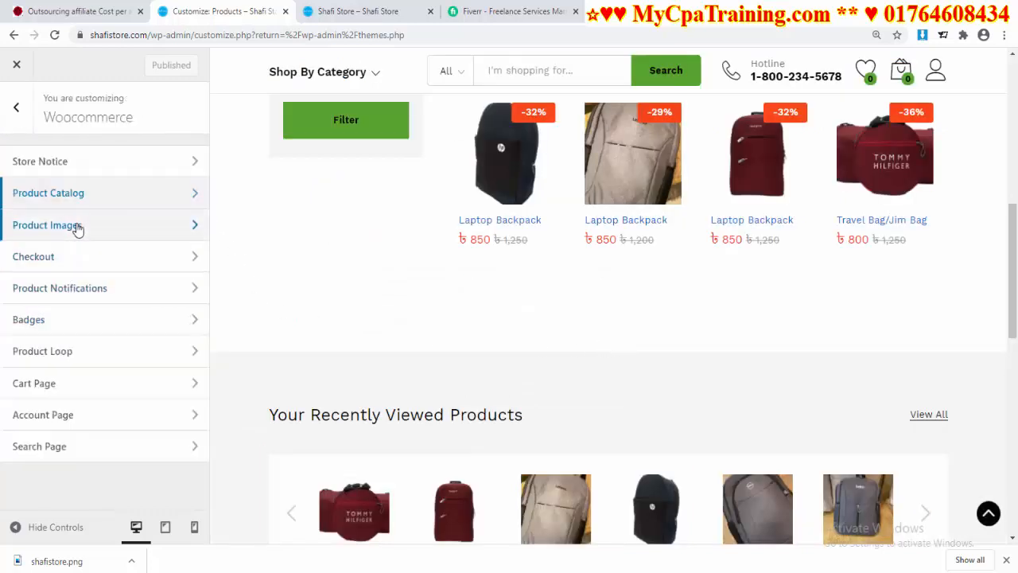
left_click(77, 228)
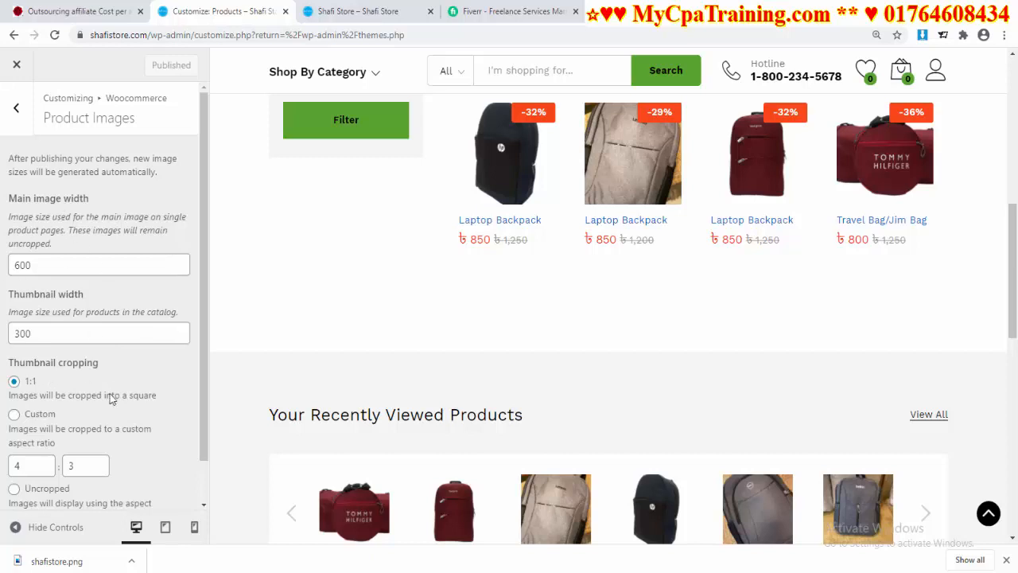
scroll(141, 418, "down", 1)
scroll(107, 445, "up", 1)
key("Escape")
Examine the WooCommerce Checkout settings, including the company name field options, against the billing form preview
left_click(69, 259)
left_click_drag(201, 246, 200, 407)
scroll(146, 164, "up", 5)
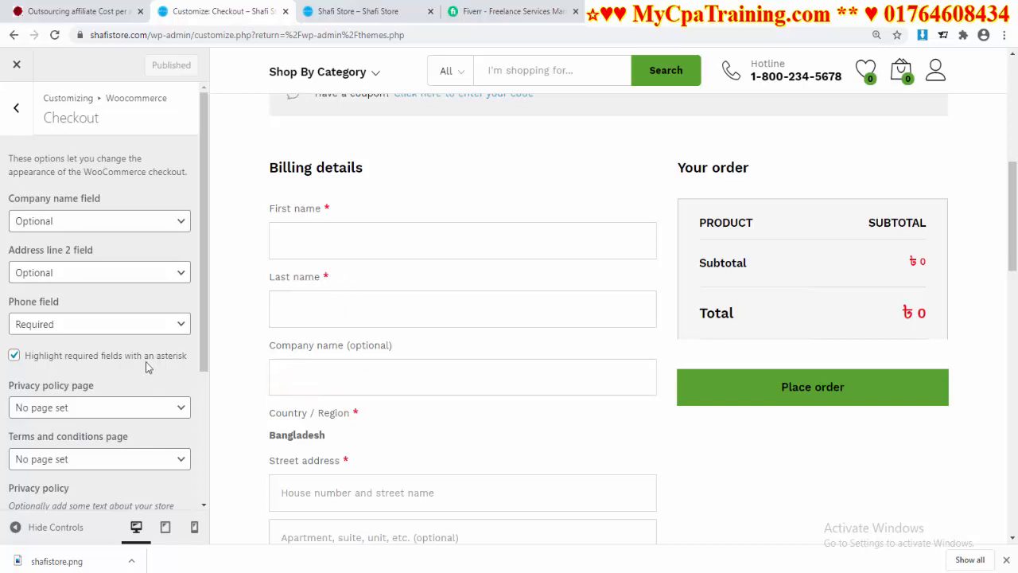
left_click(180, 226)
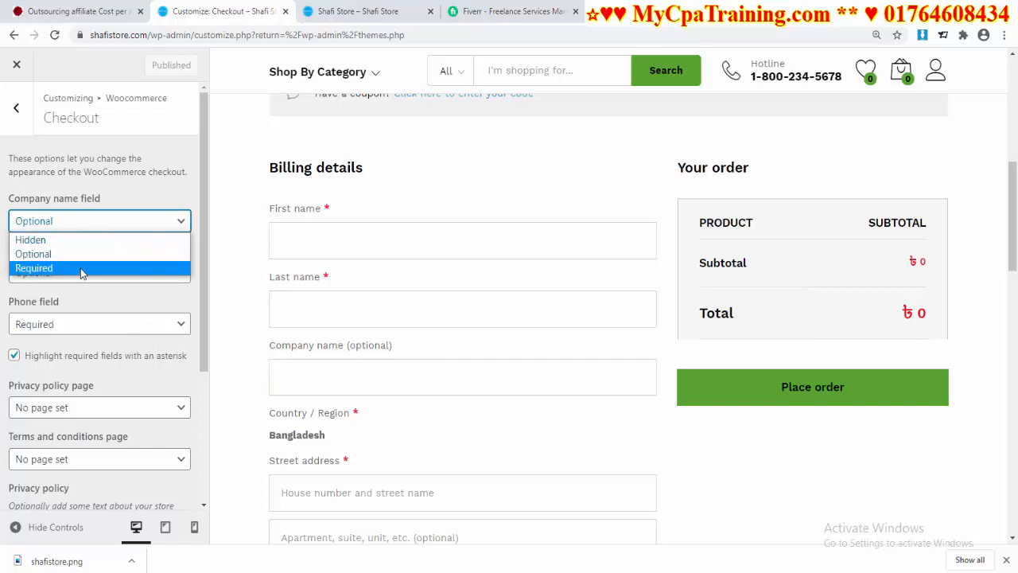
left_click(189, 197)
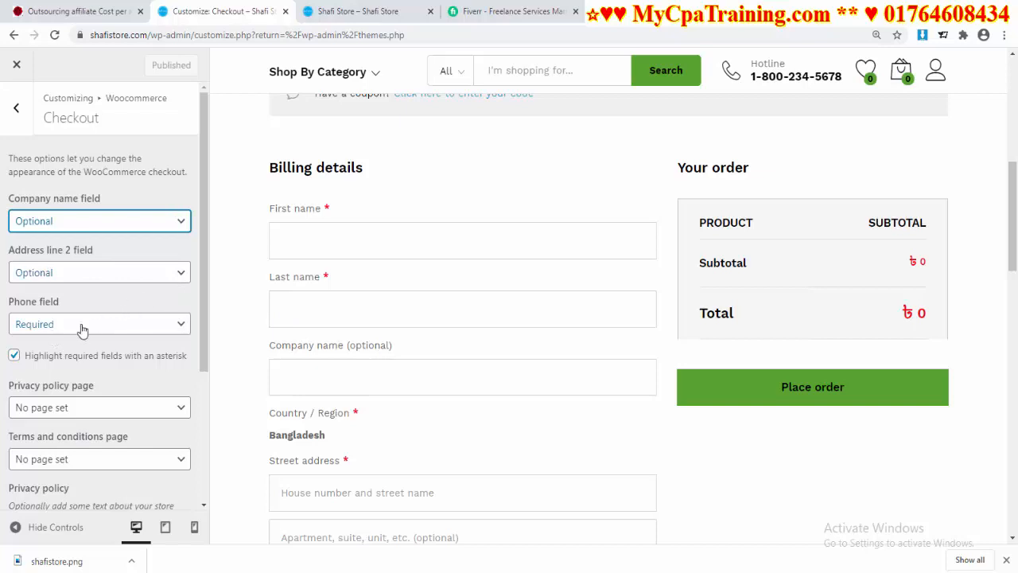
scroll(195, 322, "down", 1)
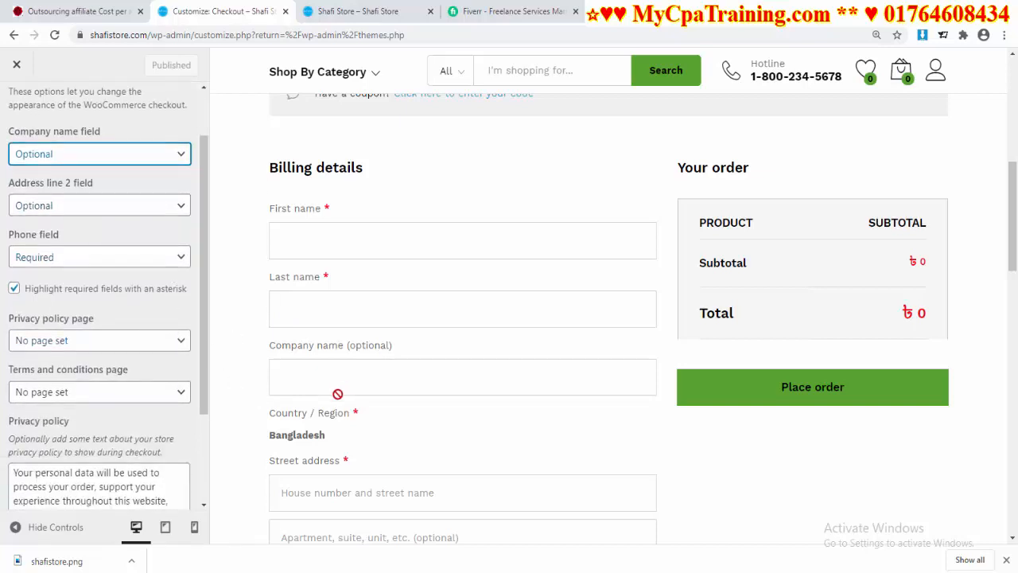
scroll(337, 394, "down", 5)
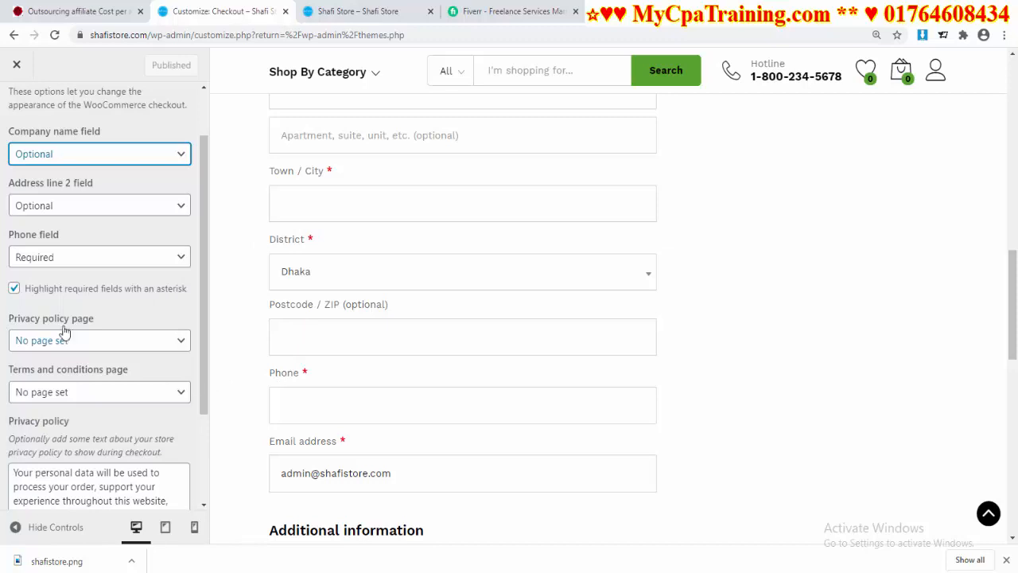
Set the checkout's privacy policy page to Privacy Policy
left_click(182, 342)
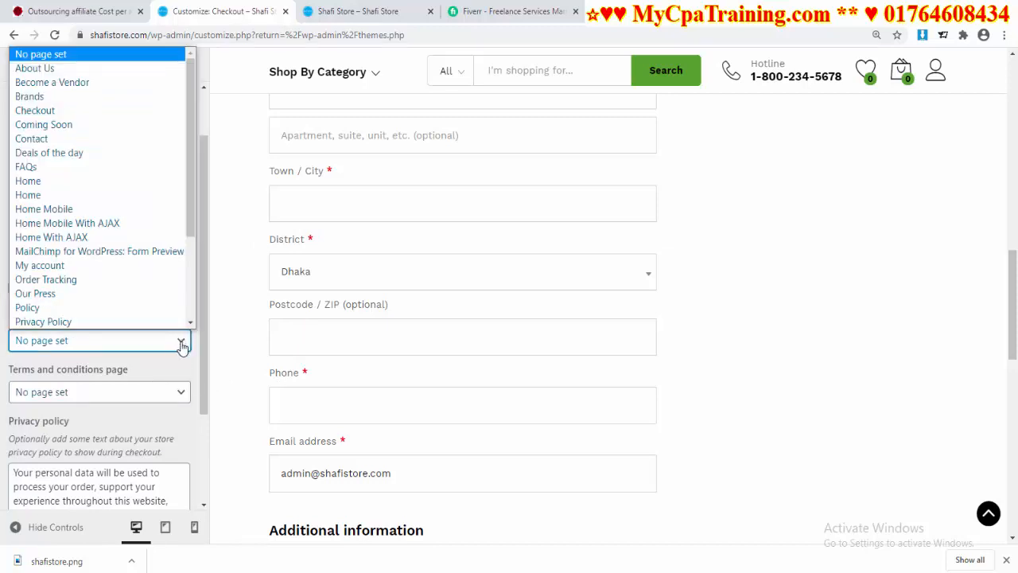
scroll(132, 325, "down", 1)
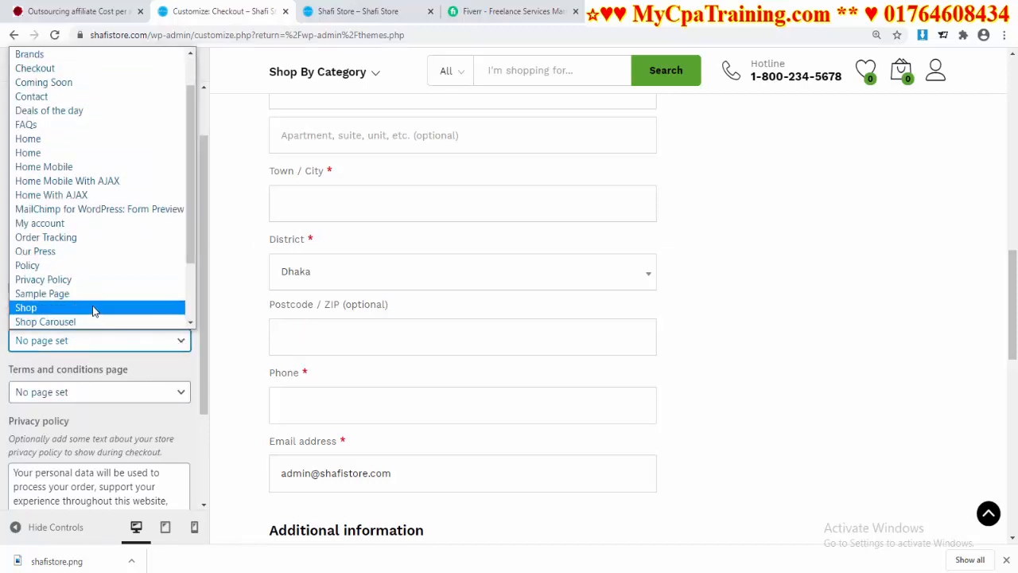
scroll(93, 205, "down", 2)
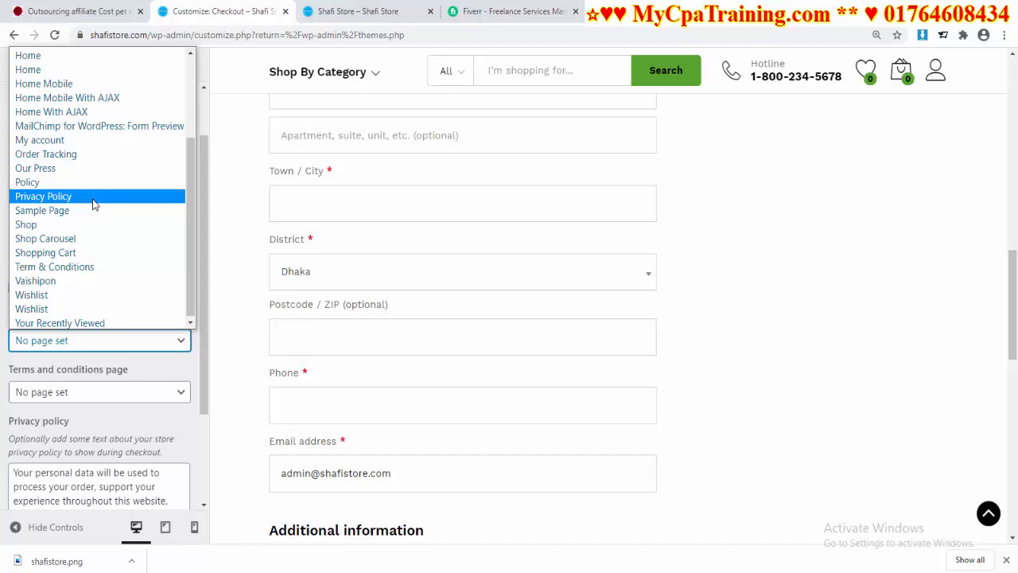
left_click(93, 199)
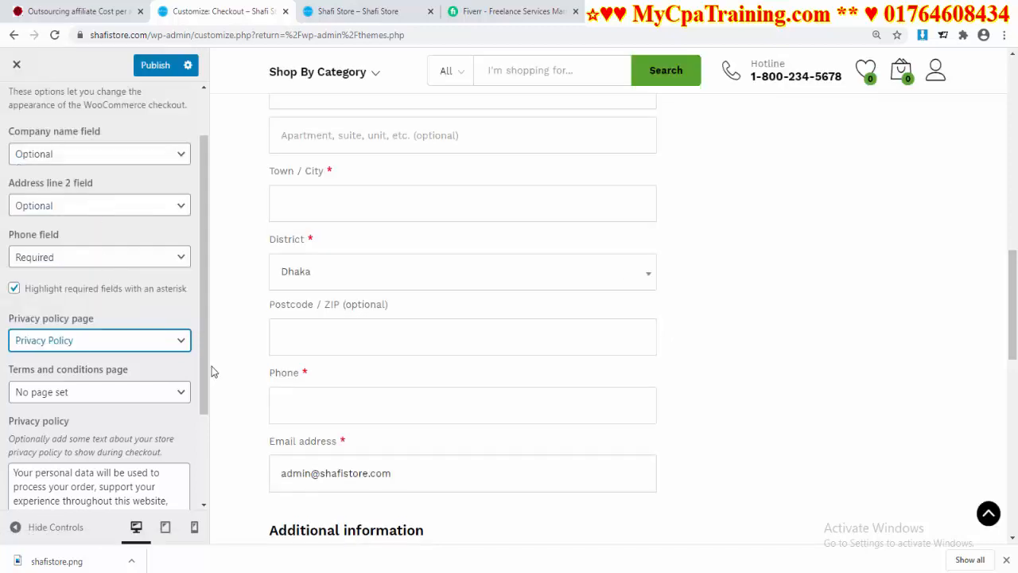
Set the checkout's terms and conditions page to Term & Conditions and publish the checkout changes
left_click(180, 401)
scroll(125, 350, "down", 2)
scroll(123, 346, "down", 1)
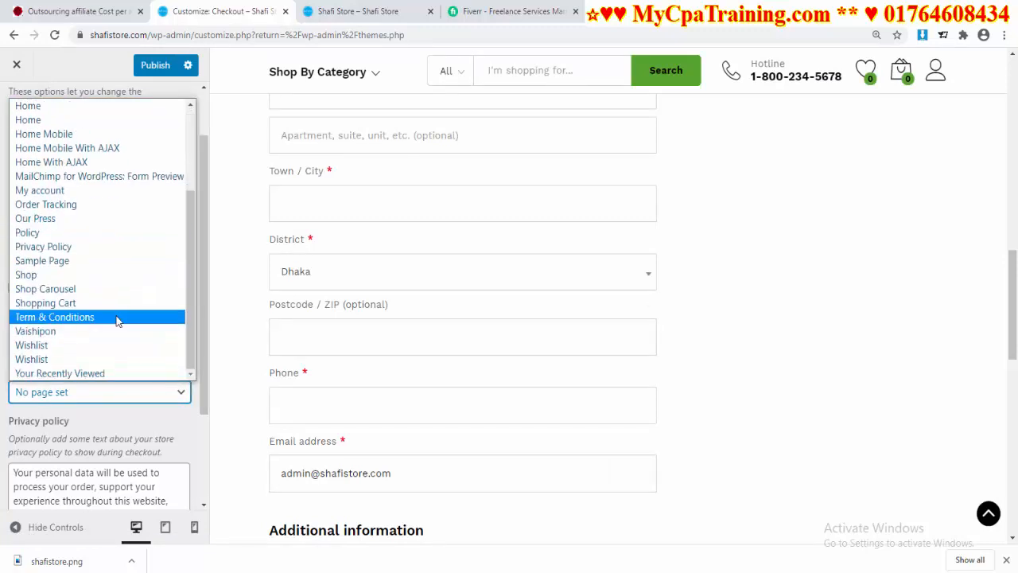
left_click(116, 317)
scroll(183, 380, "down", 2)
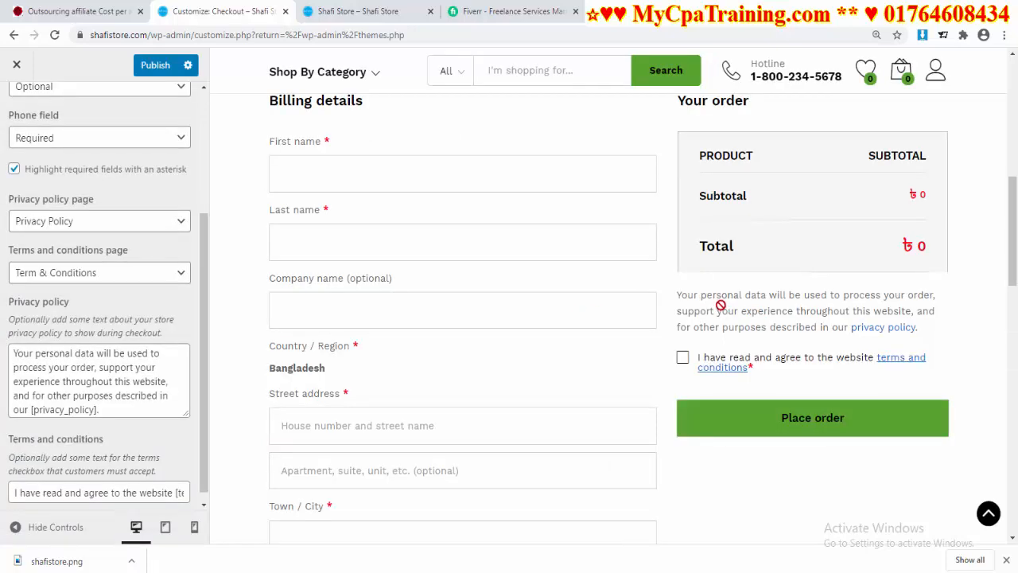
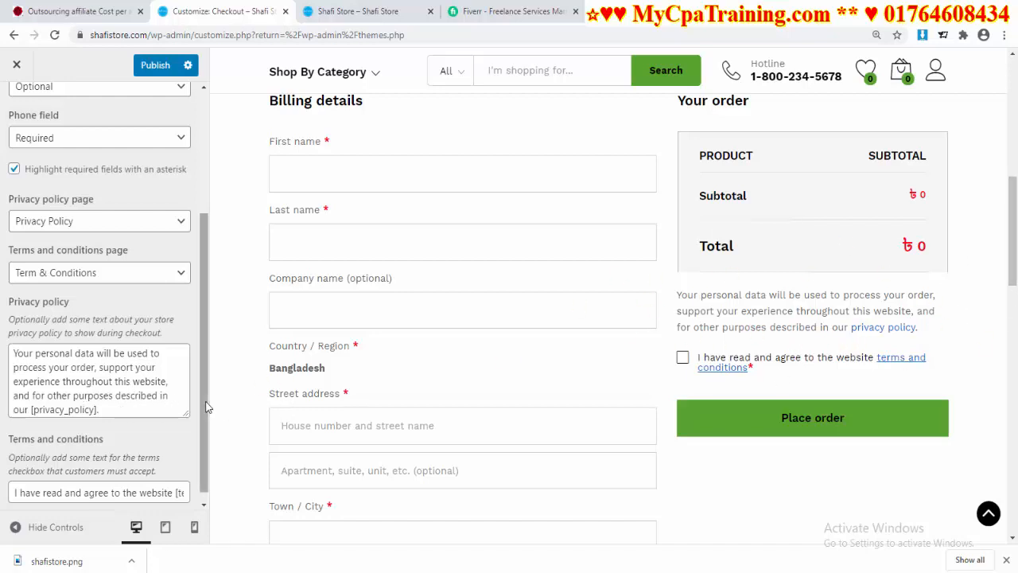
scroll(207, 407, "down", 1)
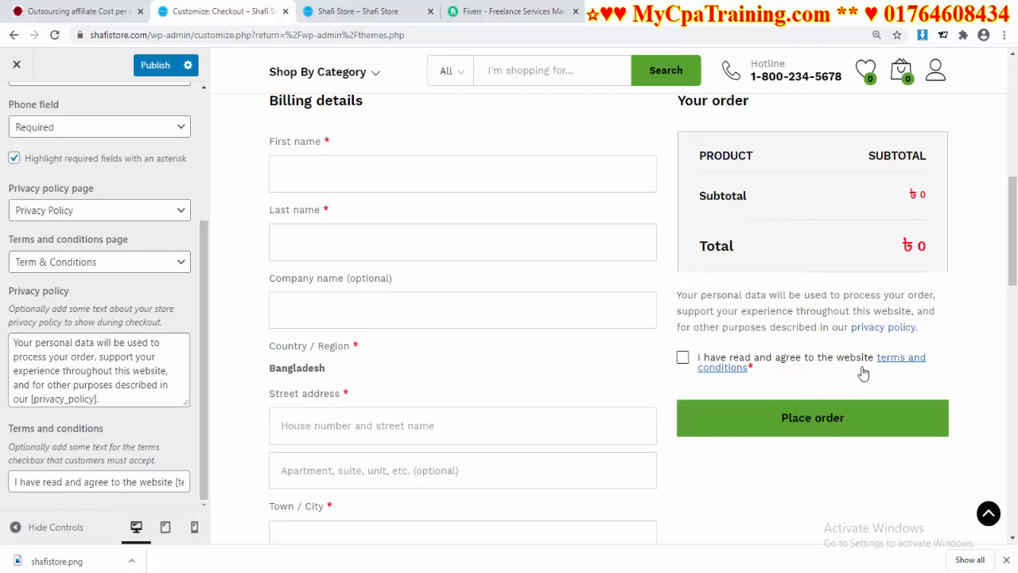
left_click(155, 65)
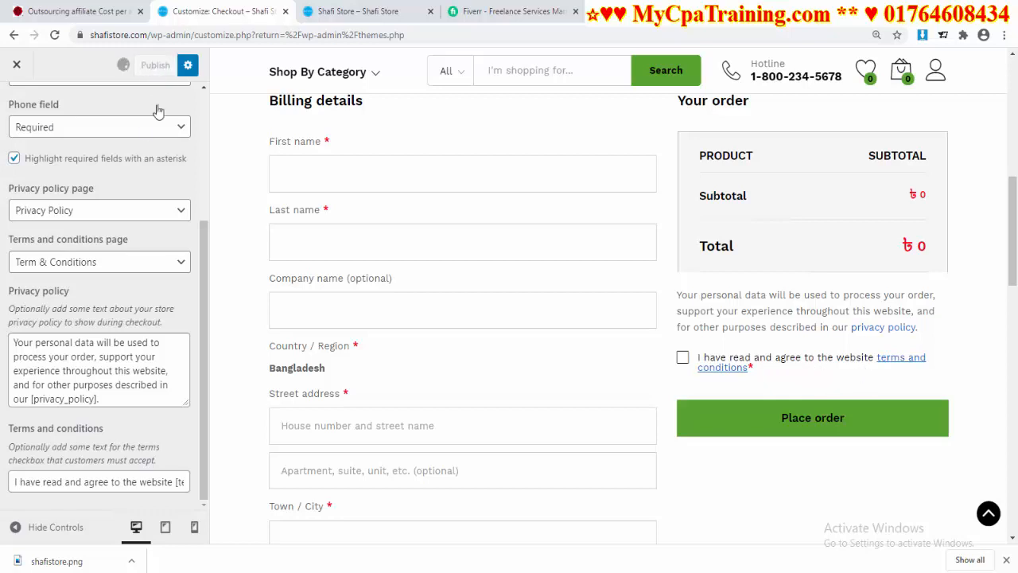
Leave the Checkout settings and examine the WooCommerce Product Notifications settings for cart and wishlist
scroll(44, 139, "up", 5)
left_click(16, 108)
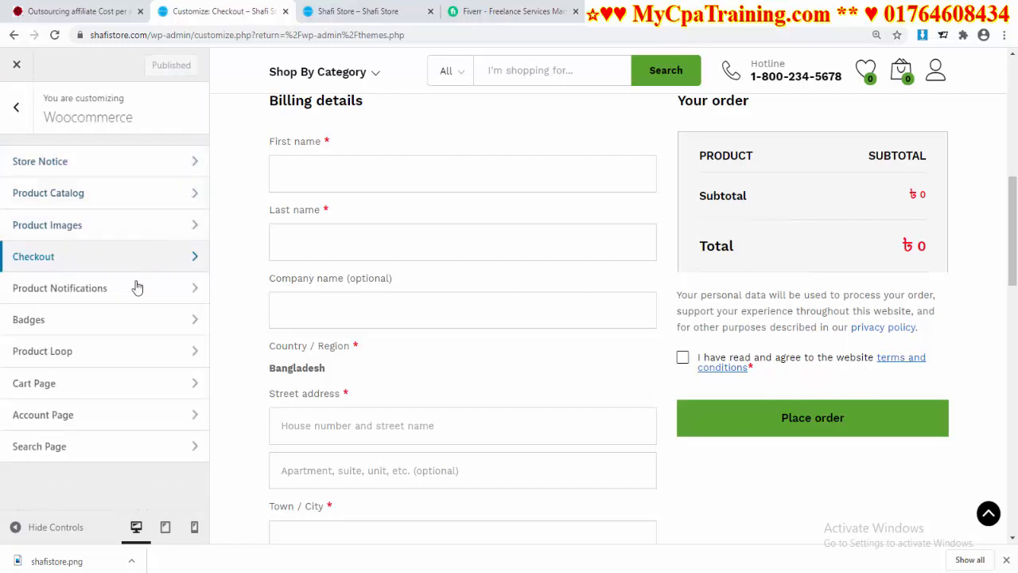
left_click(92, 295)
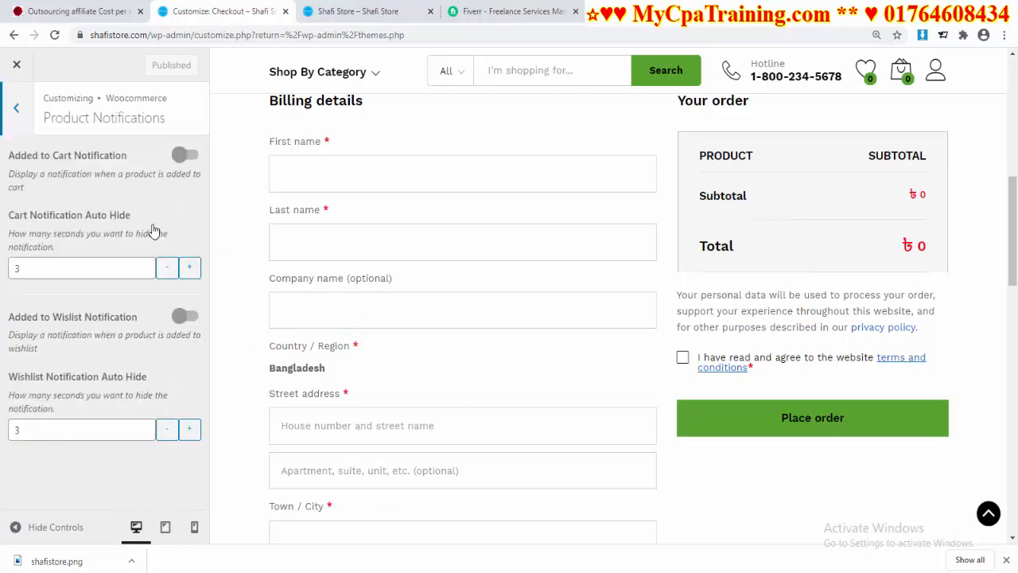
left_click(32, 118)
Enable Single Product Badges in the WooCommerce Badges settings and publish the change
left_click(91, 326)
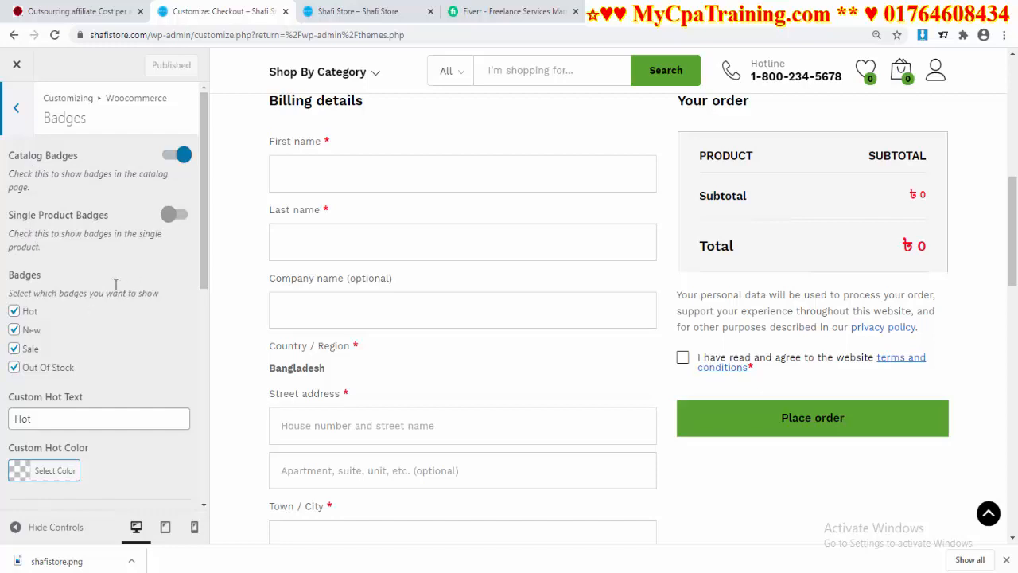
scroll(130, 261, "down", 3)
scroll(127, 255, "up", 2)
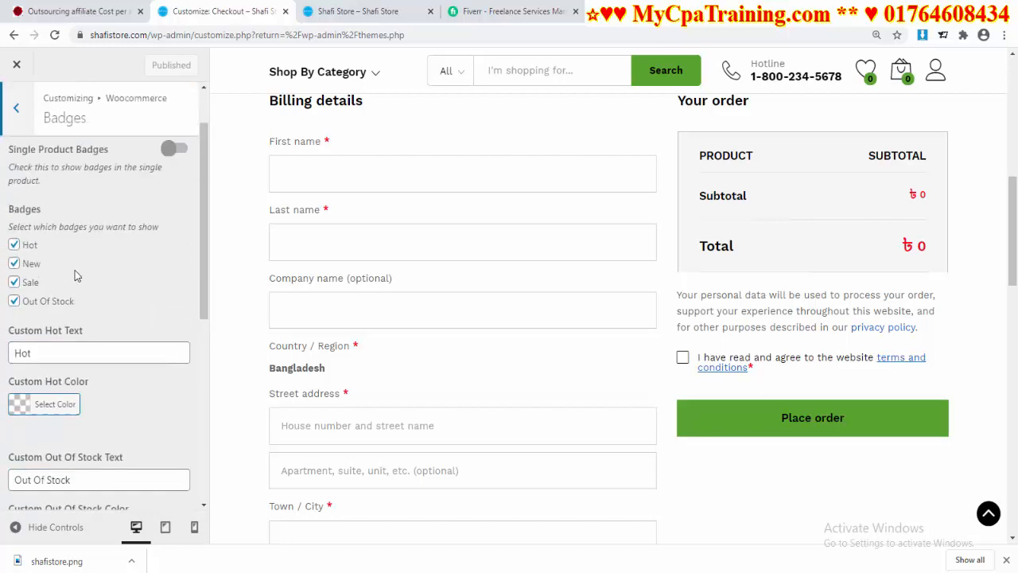
scroll(131, 302, "down", 4)
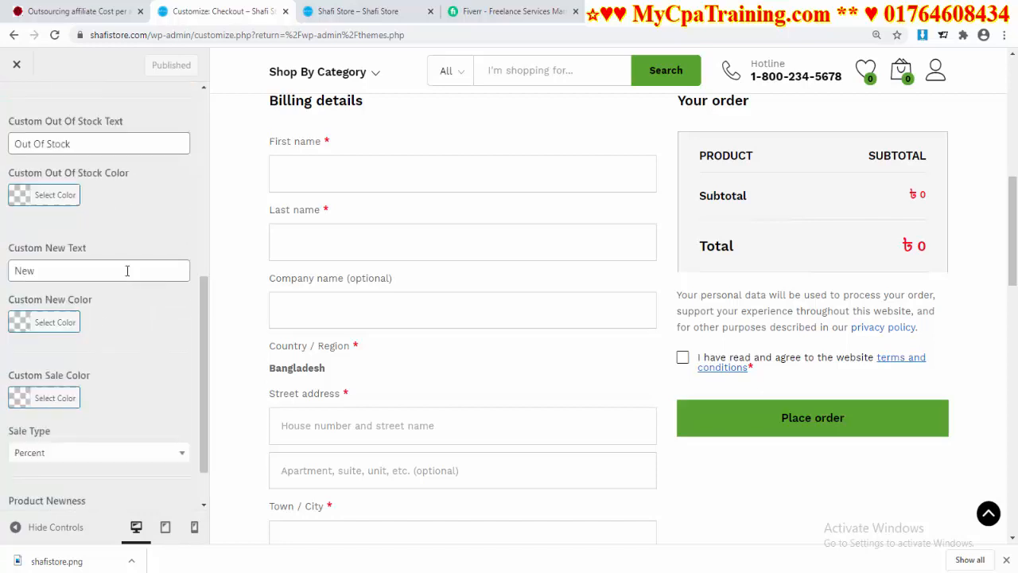
scroll(111, 278, "down", 1)
scroll(140, 322, "up", 6)
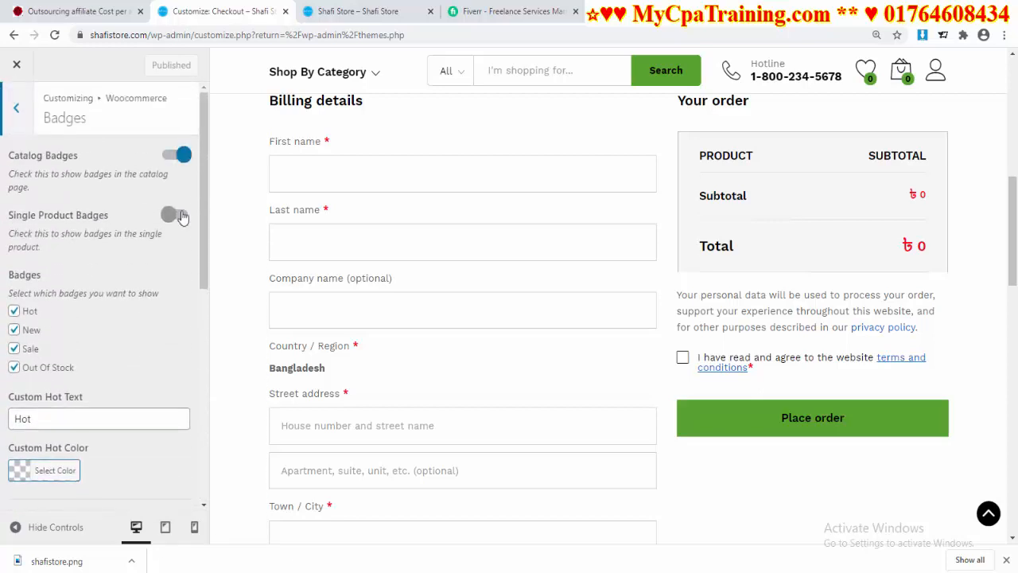
left_click(175, 214)
left_click(167, 66)
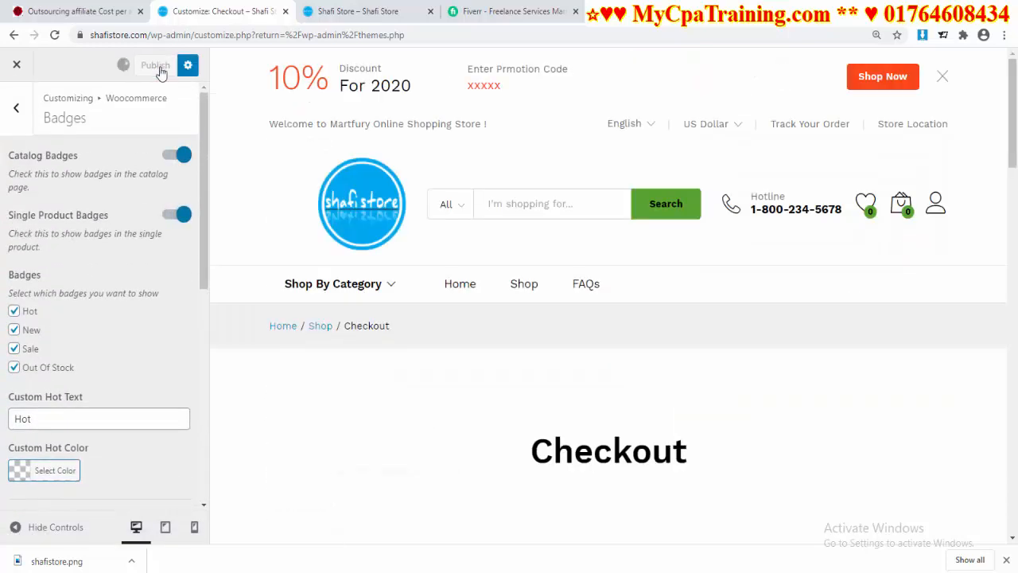
left_click(18, 111)
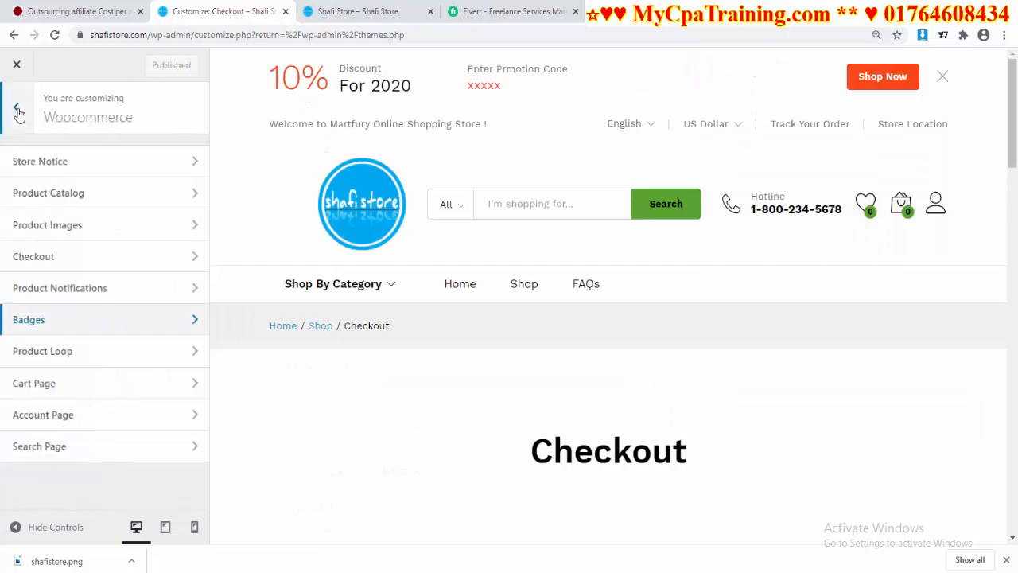
Examine the Hover Style options in the WooCommerce Product Loop settings, keeping the current choice
left_click(63, 358)
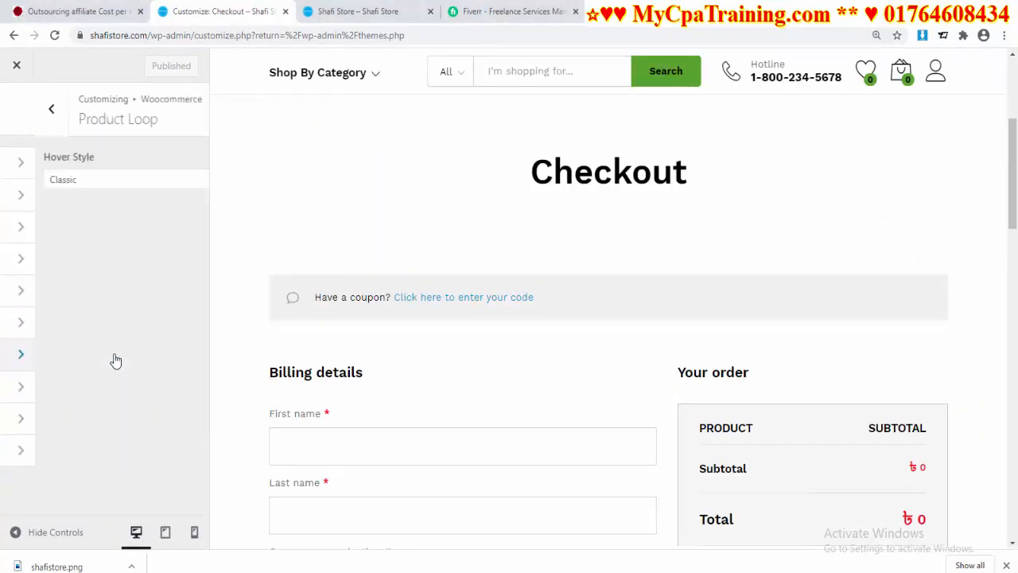
left_click(197, 183)
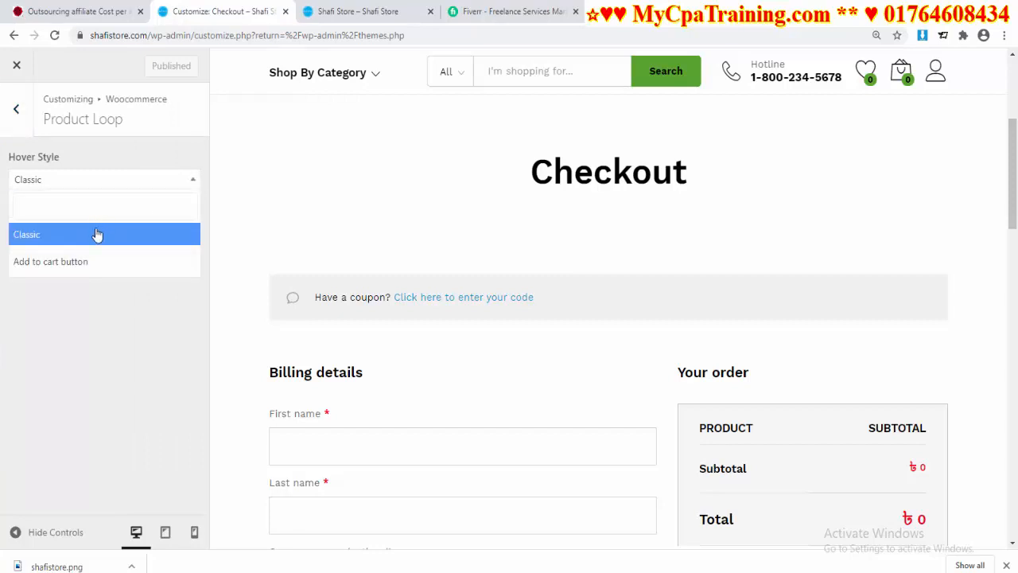
left_click(73, 347)
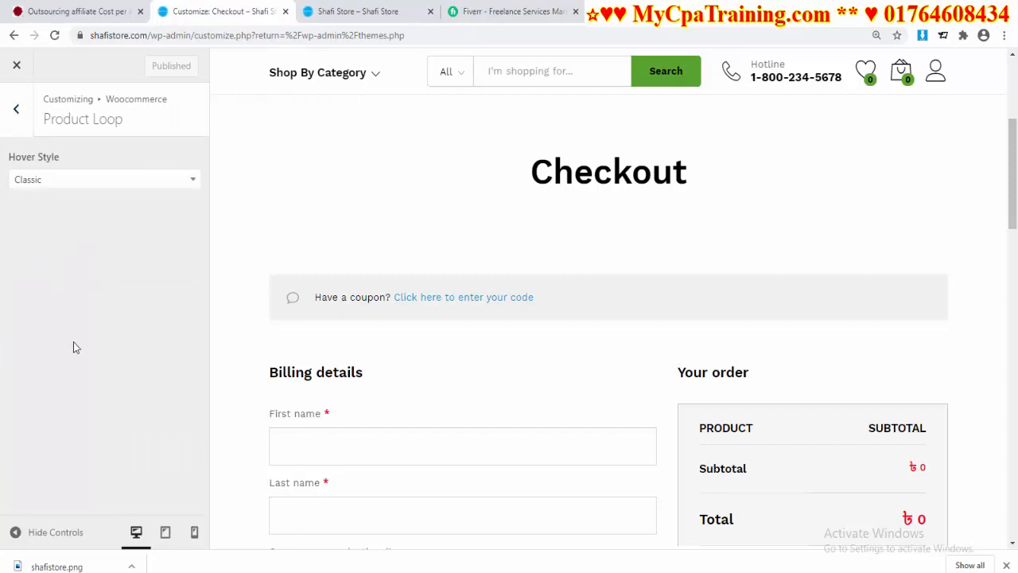
left_click(20, 112)
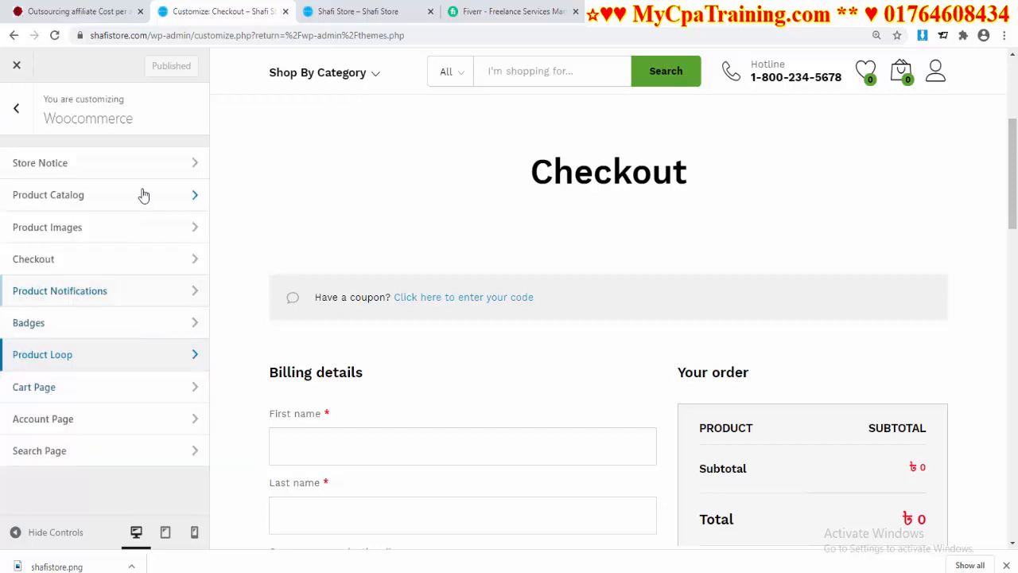
Enable the Clear Cart Button in the Cart Page settings and publish the change
left_click(78, 390)
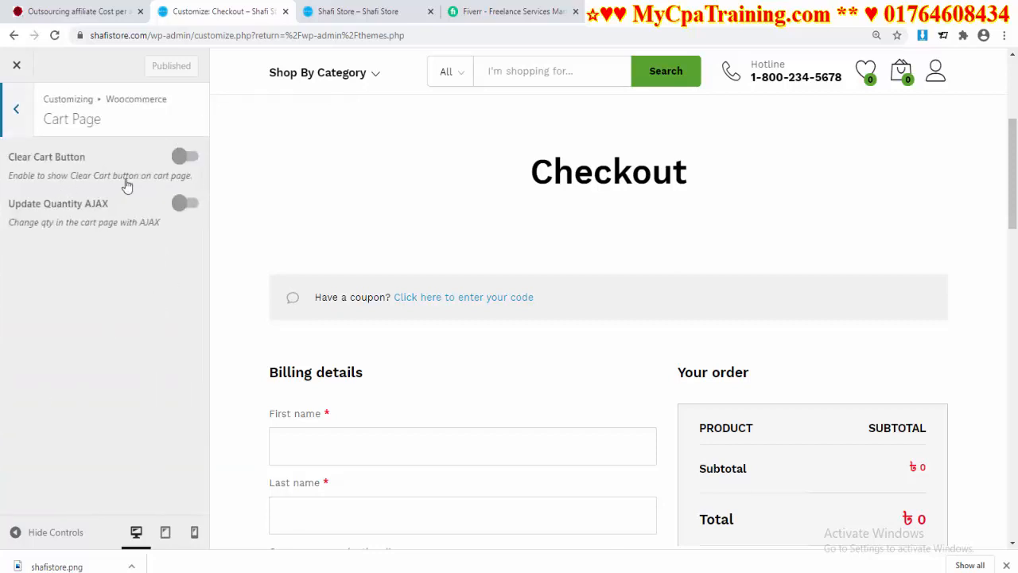
left_click(191, 157)
left_click(171, 65)
left_click(16, 109)
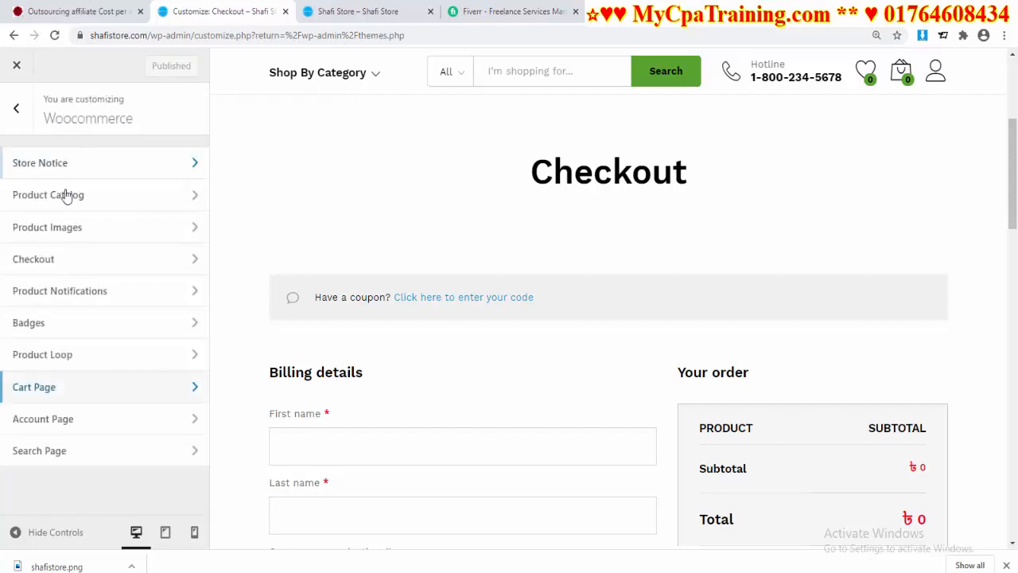
Examine the Account Page's Login & Register Layout options and the Search Page's Full Width setting
left_click(86, 422)
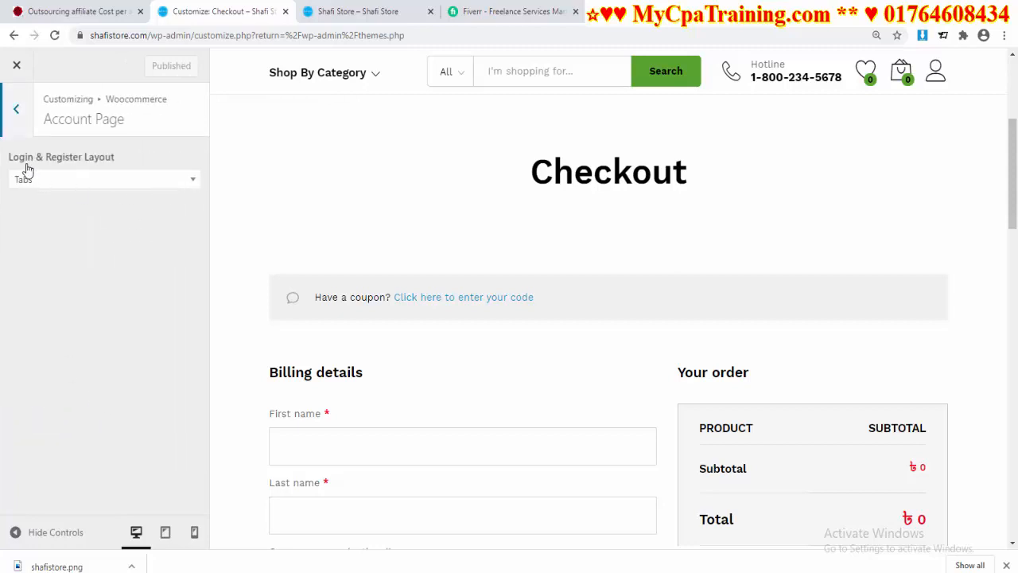
left_click(188, 183)
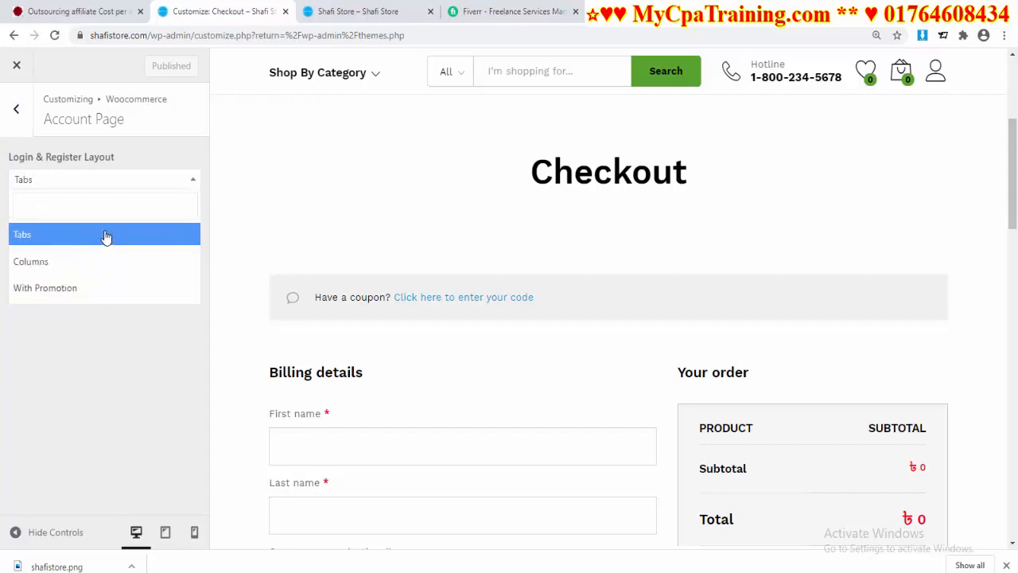
left_click(98, 348)
left_click(9, 104)
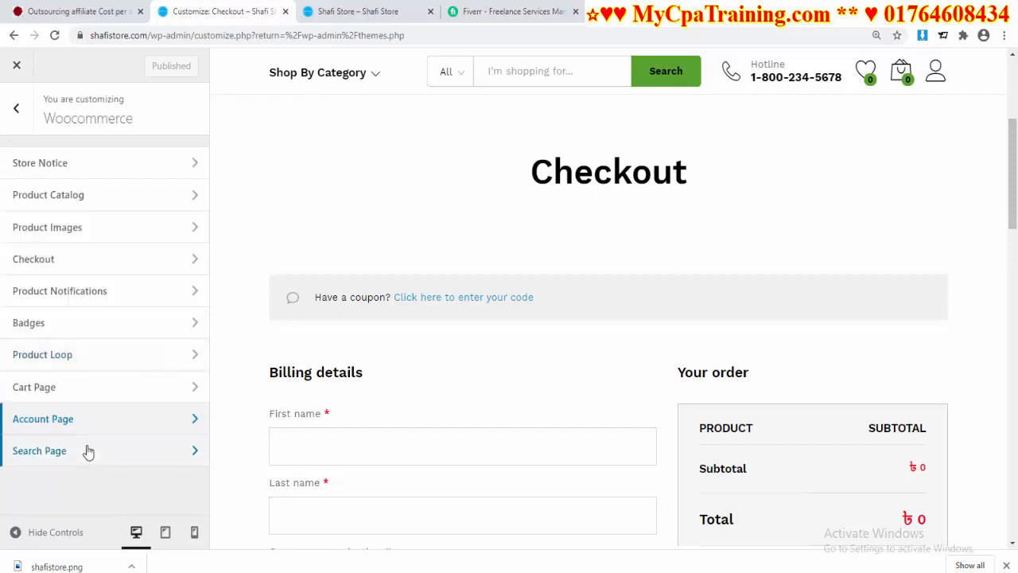
left_click(88, 451)
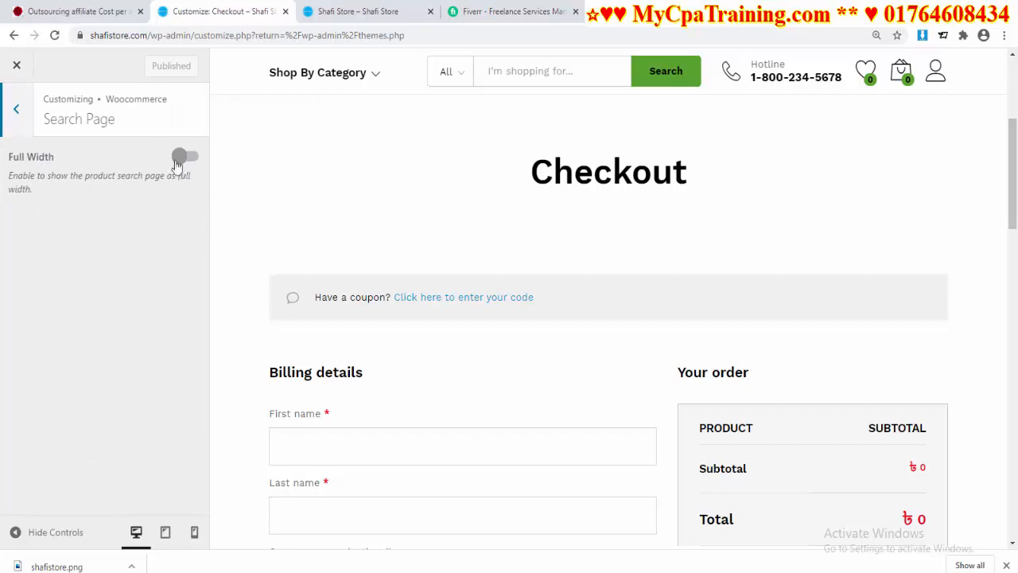
double_click(18, 128)
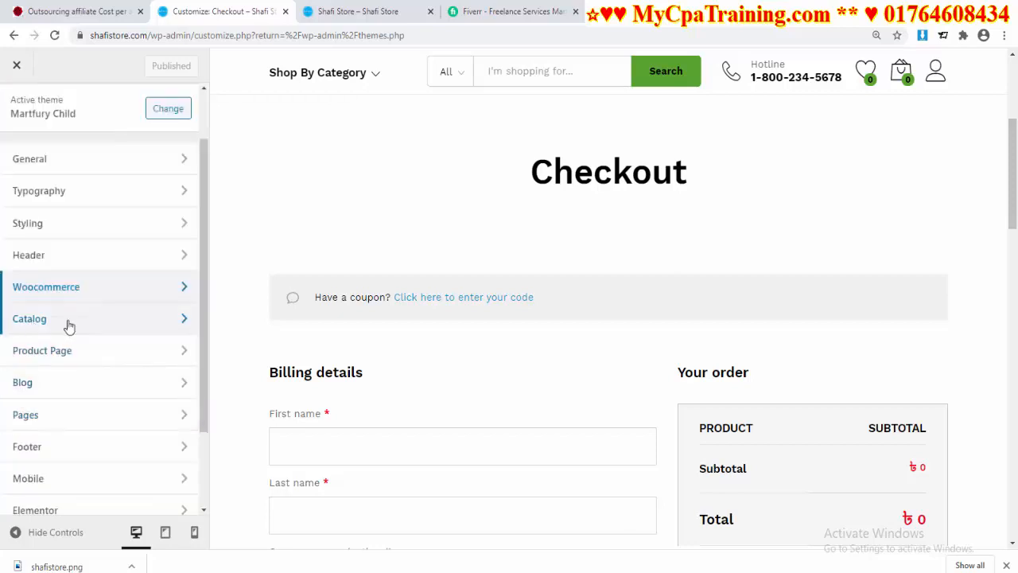
Examine the Catalog General settings, including the Catalog Layout sidebar options, without changing them
left_click(93, 328)
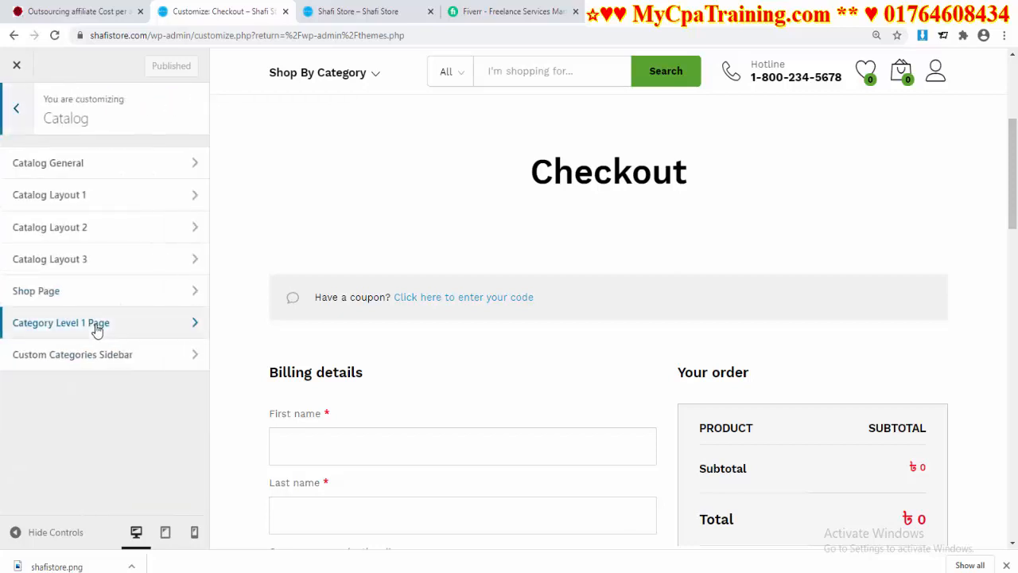
left_click(95, 168)
scroll(104, 313, "down", 5)
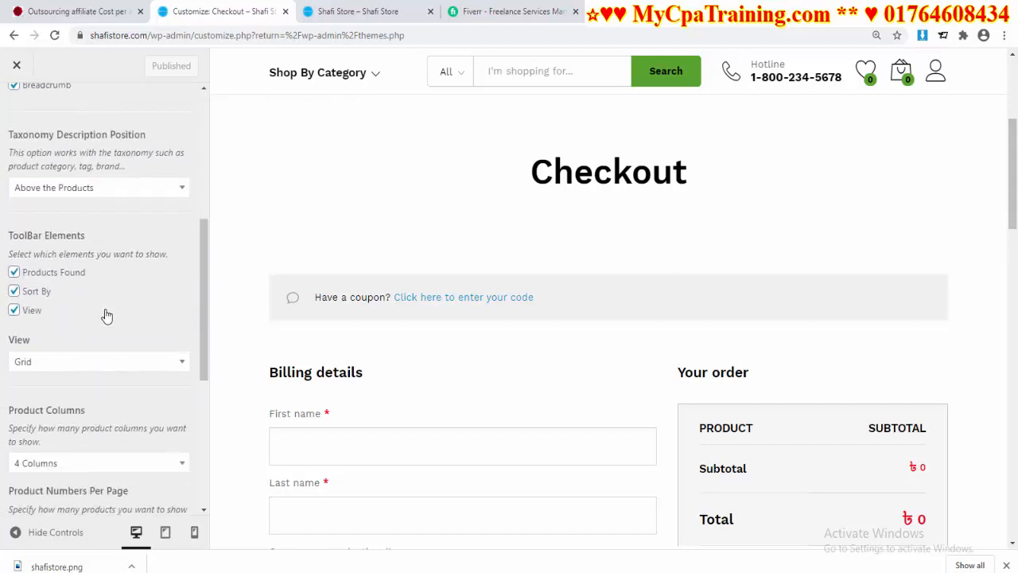
scroll(106, 316, "down", 5)
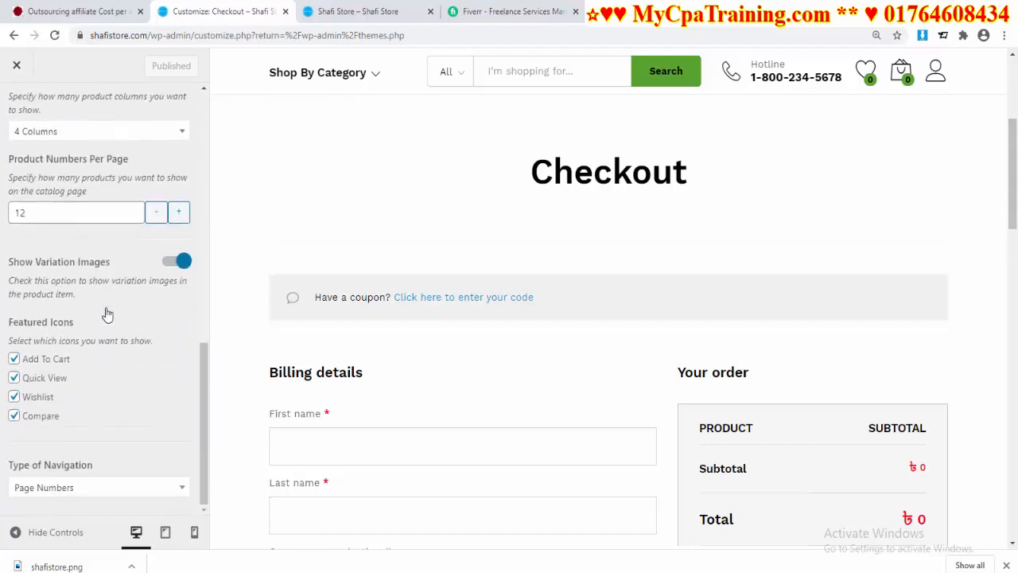
scroll(107, 314, "up", 10)
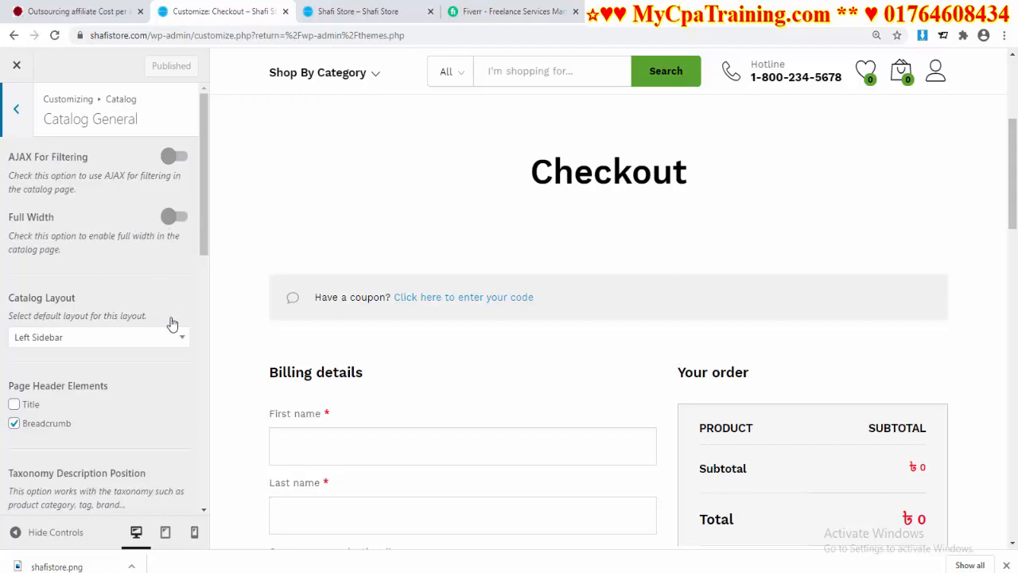
left_click(183, 343)
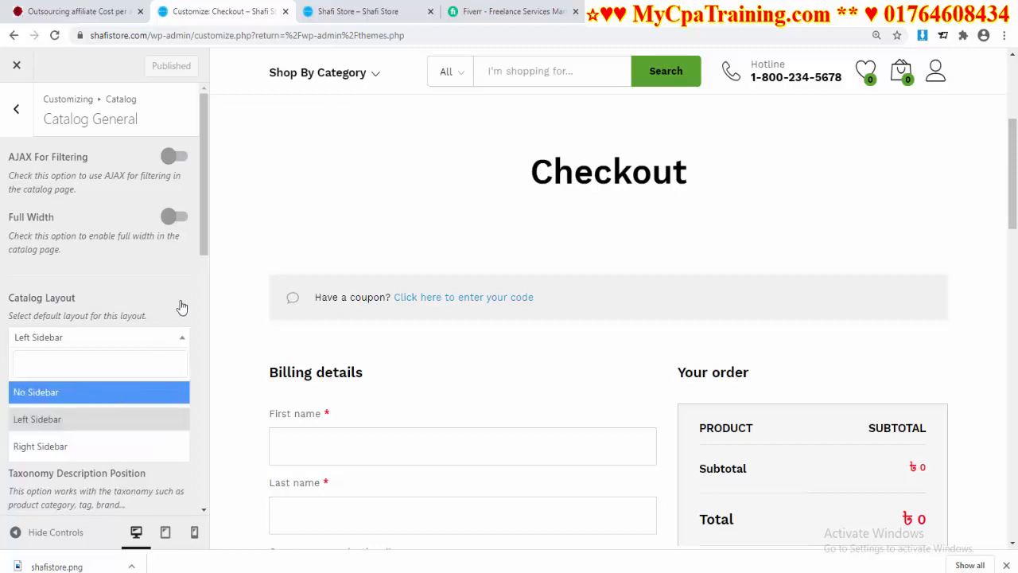
left_click(179, 304)
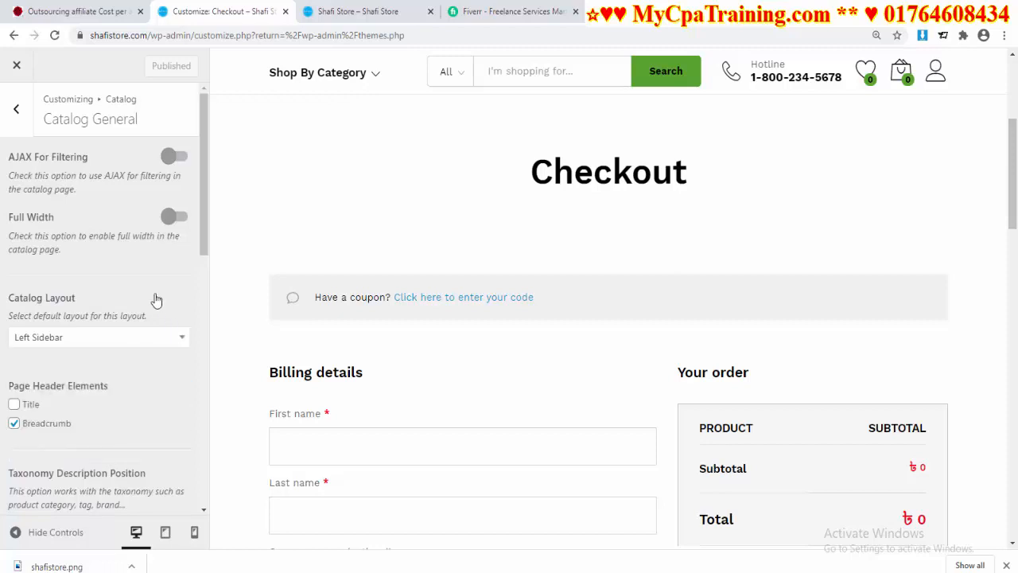
left_click(17, 118)
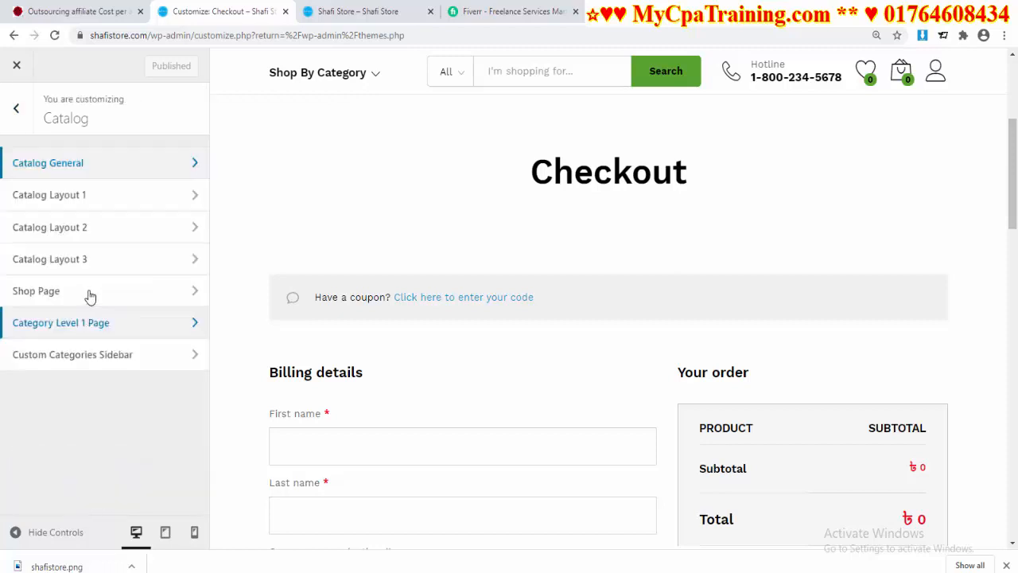
Examine the Catalog Layout 1 settings for banners, brands, categories, product carousels and toolbar elements
left_click(67, 202)
scroll(103, 385, "down", 10)
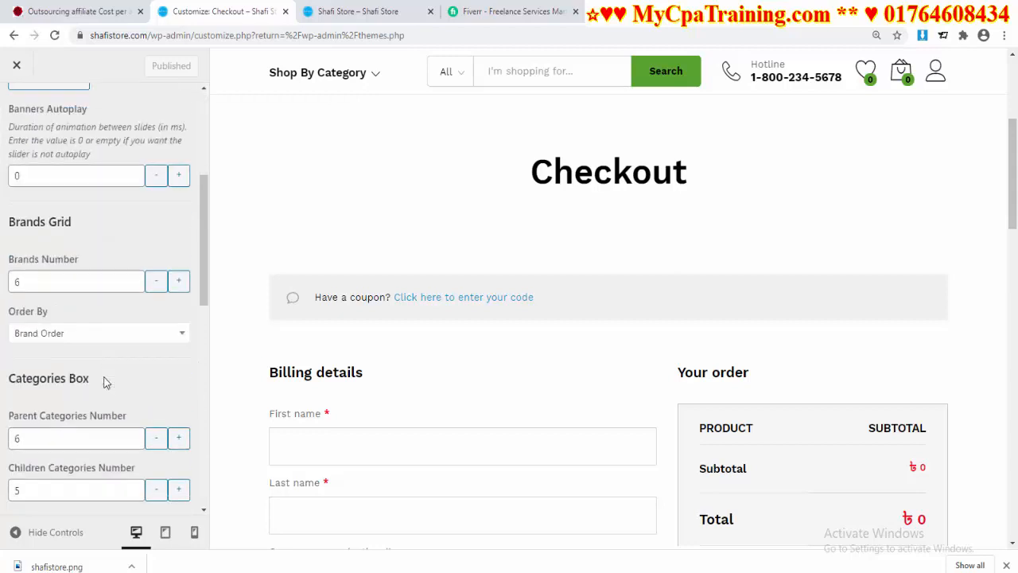
scroll(106, 383, "down", 3)
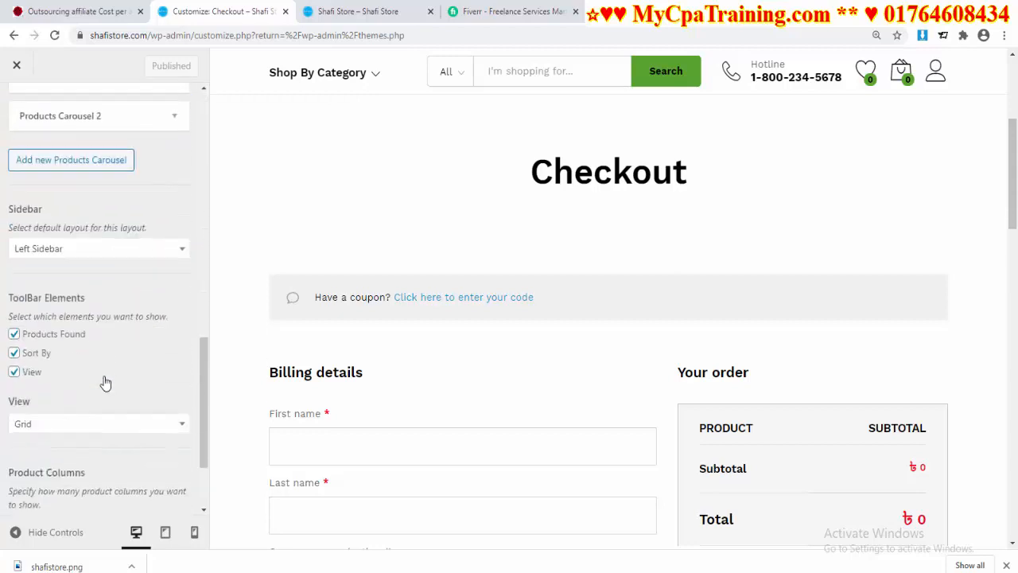
left_click(16, 108)
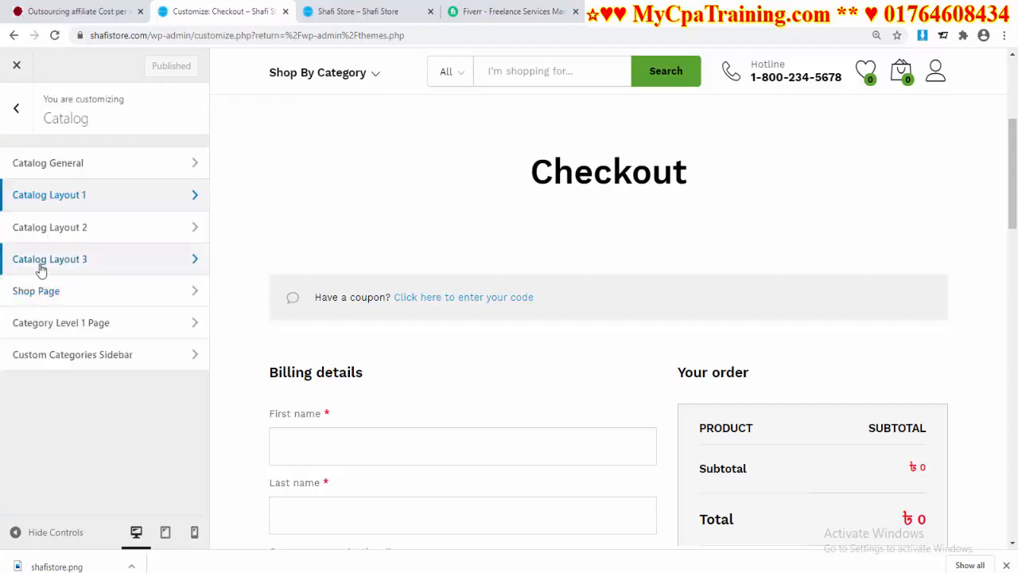
Examine the Shop Layout options in the catalog's Shop Page settings, keeping the current choice
left_click(121, 296)
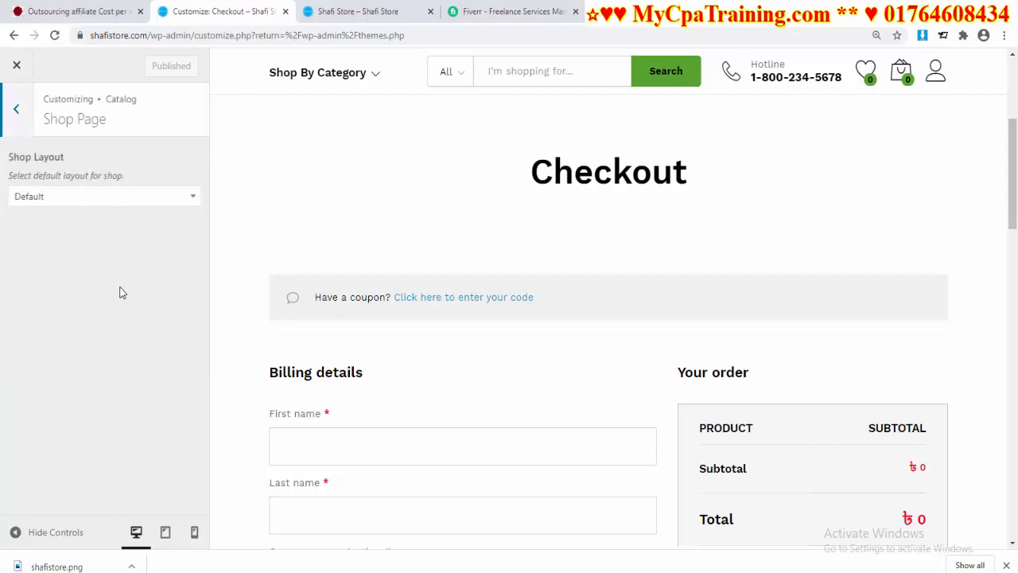
left_click(193, 196)
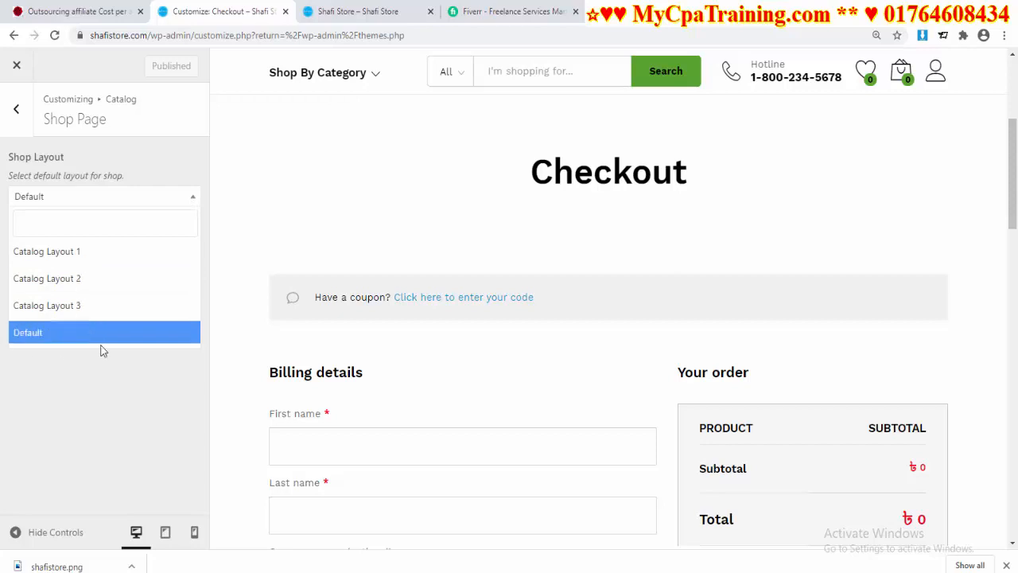
left_click(83, 402)
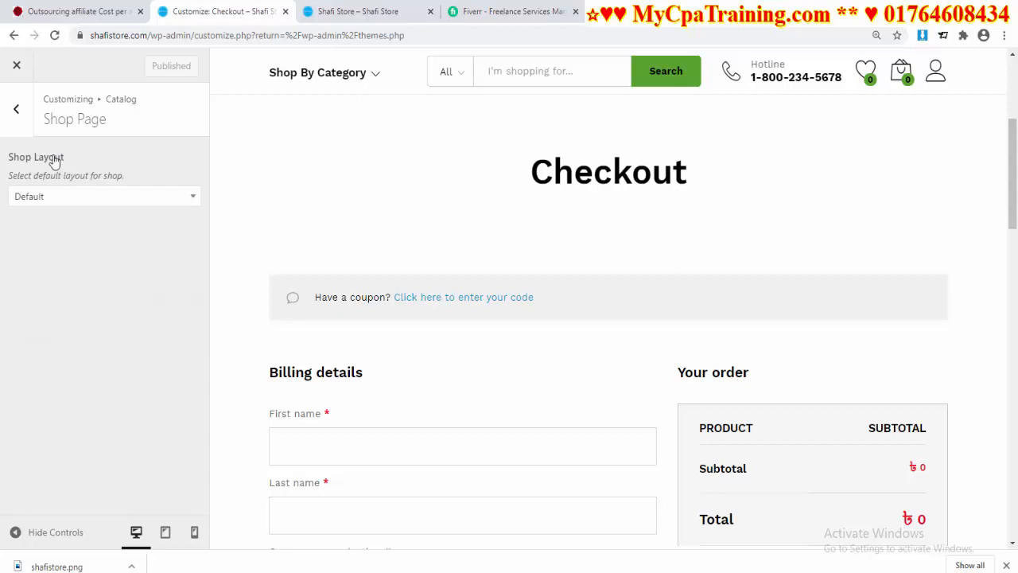
left_click(16, 109)
Examine the Category Level 1 Page settings and the Custom Categories Sidebar settings of the catalog
left_click(99, 331)
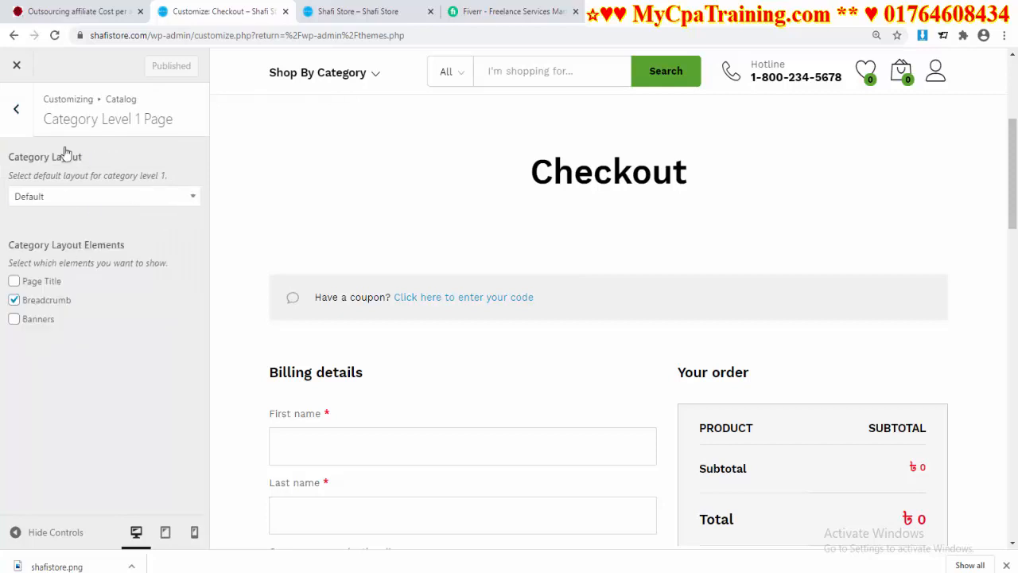
left_click(17, 110)
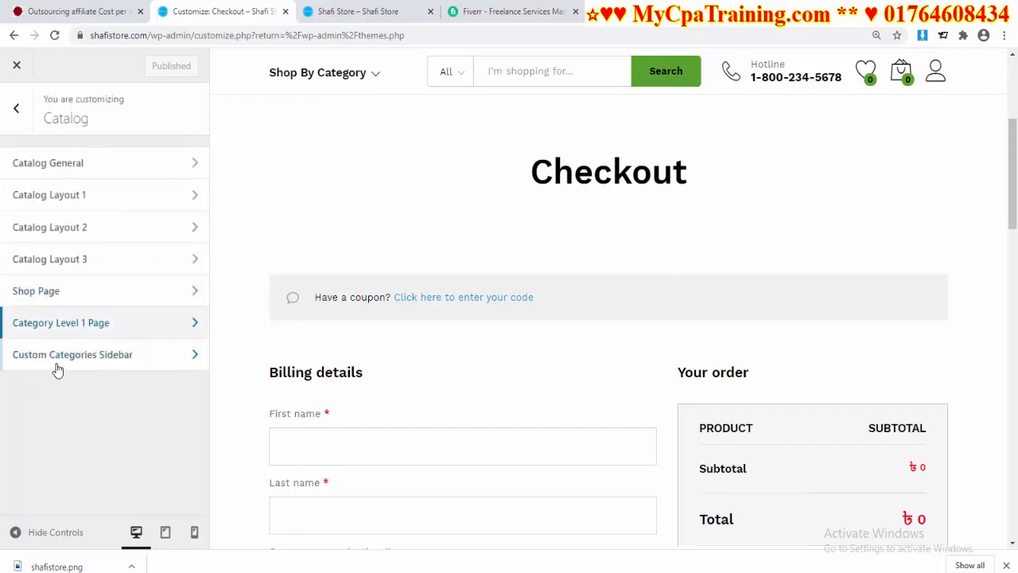
left_click(102, 358)
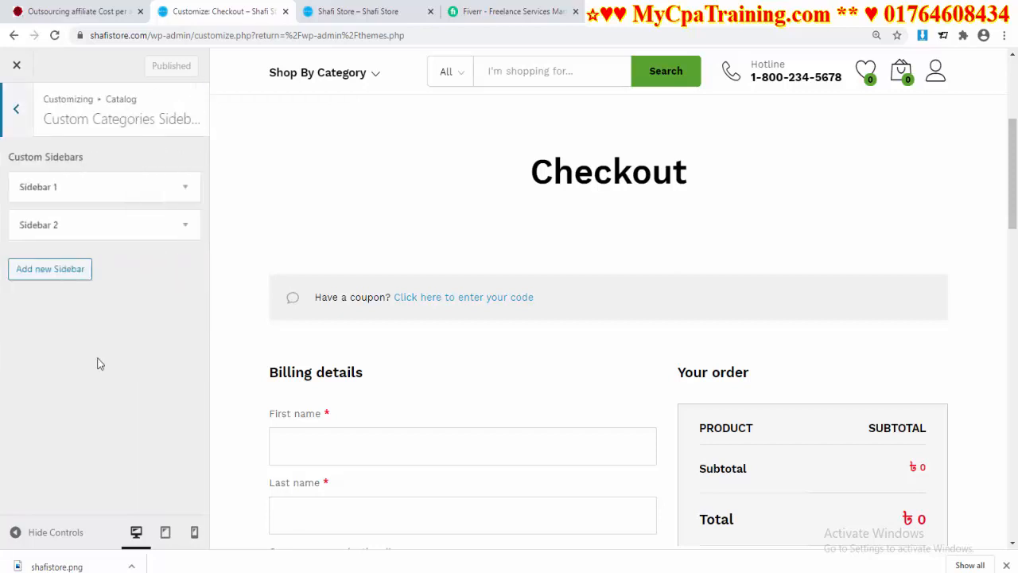
Examine the list of Product Page sections, from Product Layouts to Instagram Photos, and return to the main customizer sections
left_click(16, 112)
left_click(16, 109)
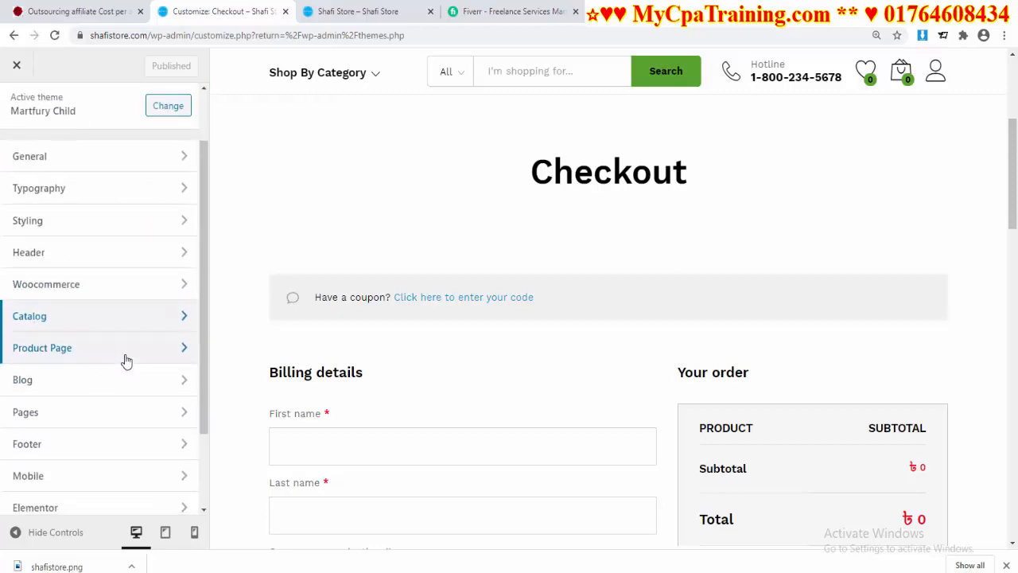
scroll(125, 359, "down", 2)
left_click(103, 249)
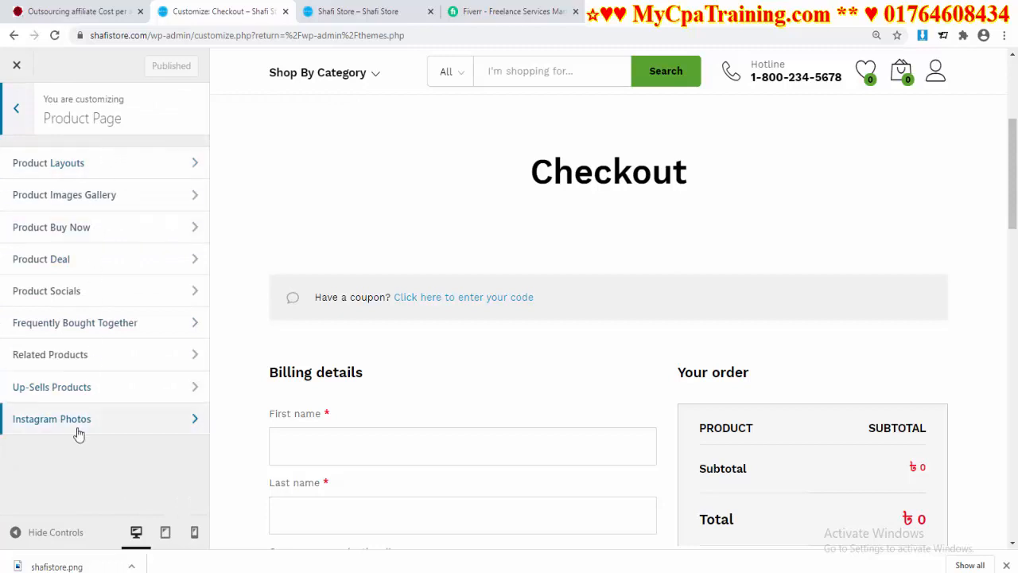
key("Escape")
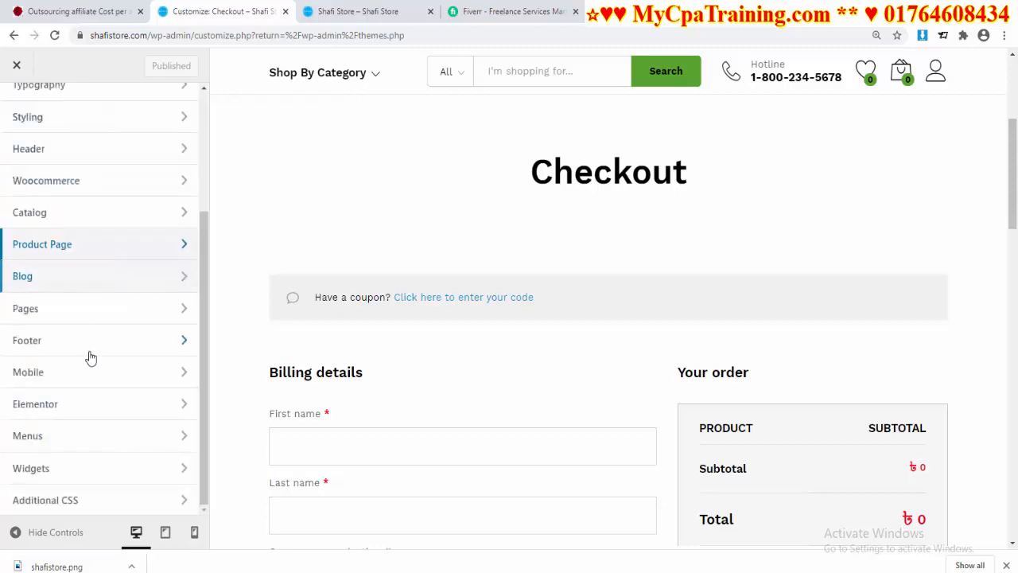
Examine the Blog Page Header and General settings in the Blog section without changing them
left_click(70, 276)
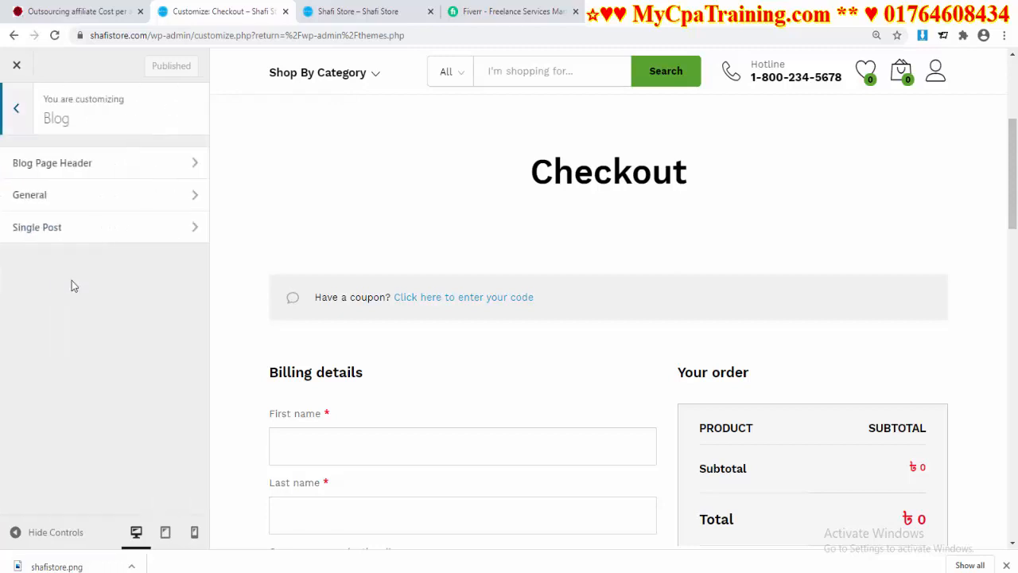
left_click(99, 165)
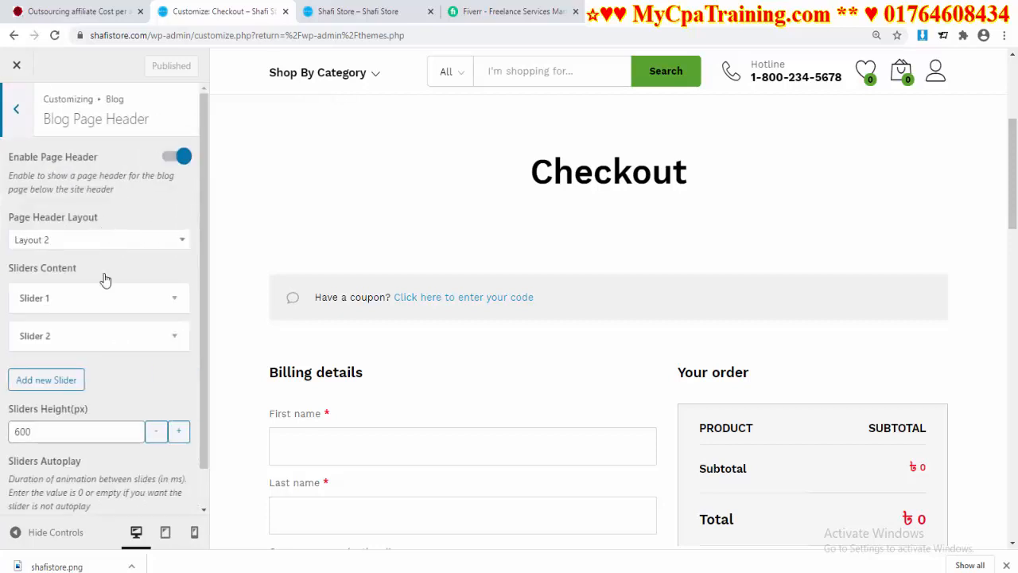
left_click(19, 117)
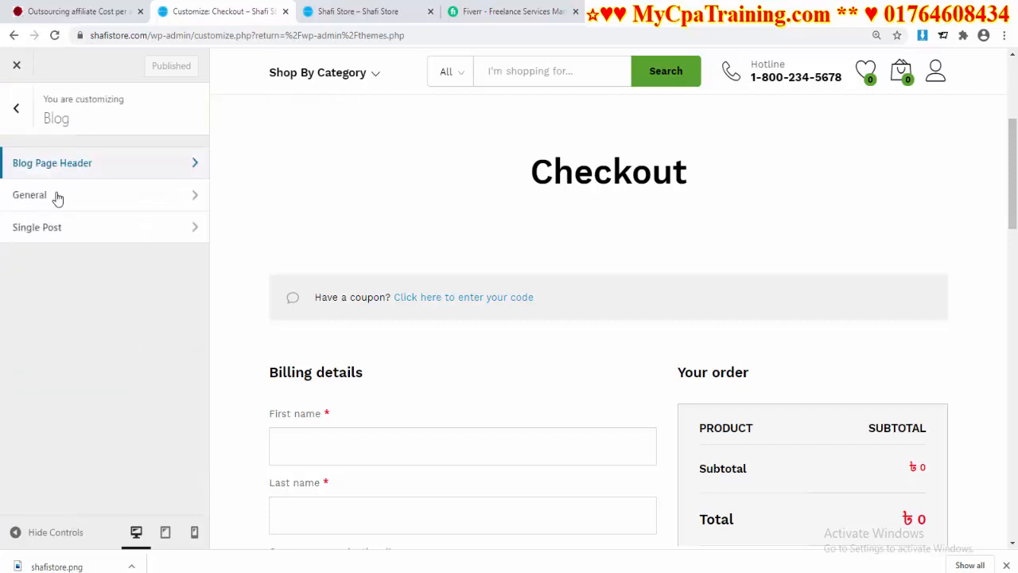
left_click(81, 199)
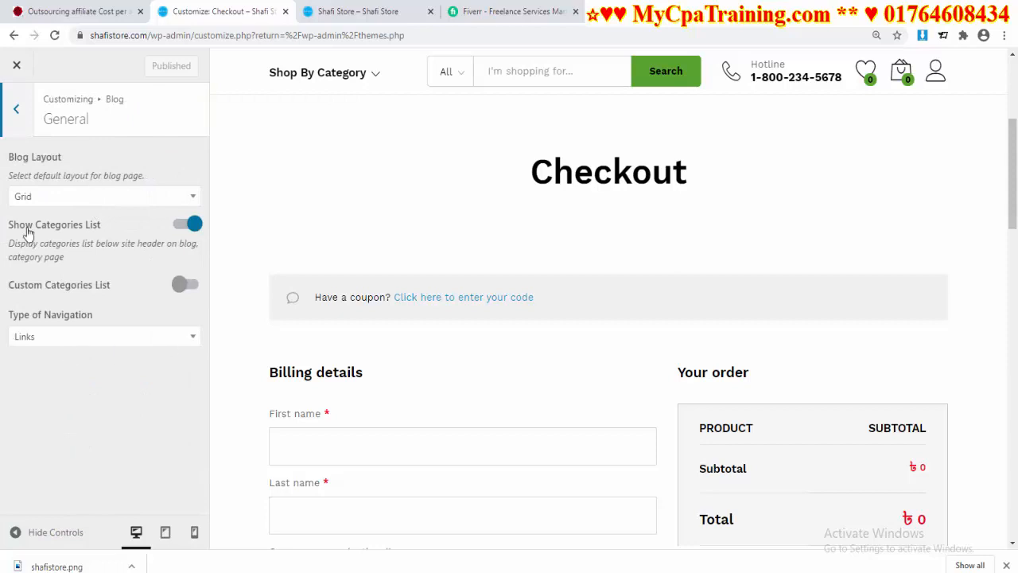
left_click(15, 119)
Disable Vkontakte among the social sharing options for single blog posts and review the remaining Single Post settings
left_click(50, 227)
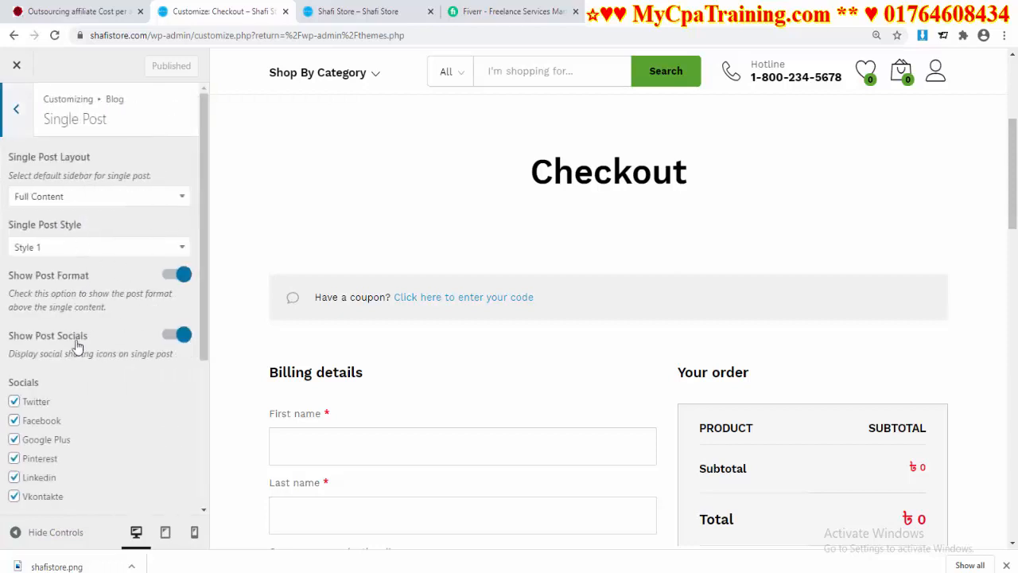
scroll(68, 370, "down", 2)
scroll(69, 369, "down", 2)
scroll(66, 377, "up", 3)
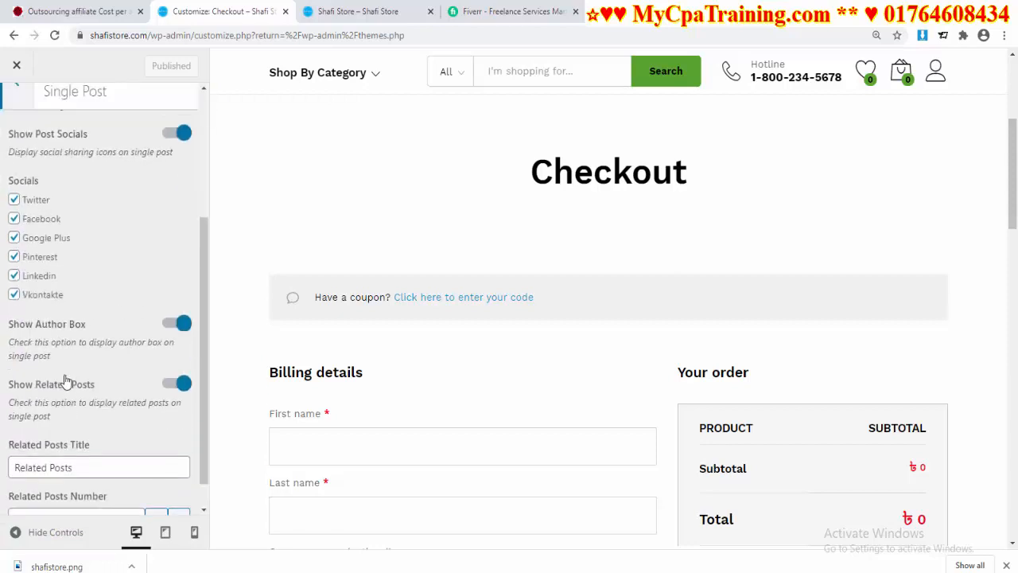
scroll(55, 358, "down", 2)
left_click(40, 331)
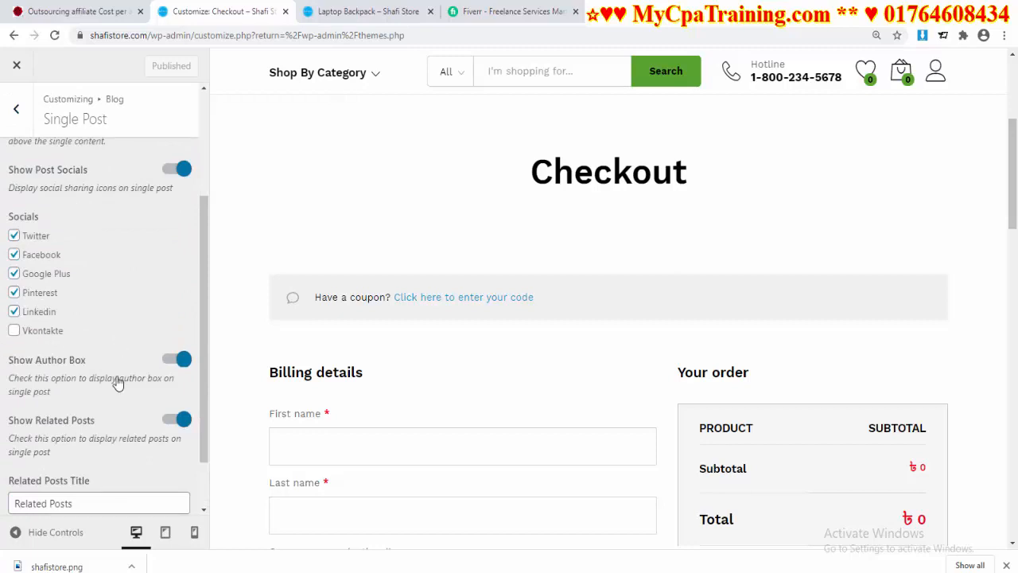
scroll(109, 409, "down", 1)
scroll(65, 121, "up", 3)
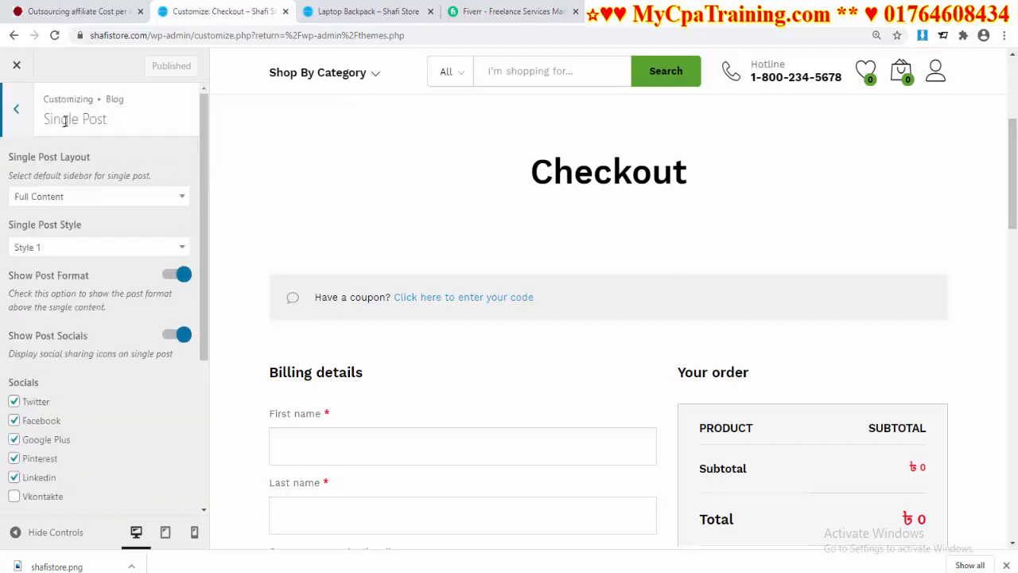
Examine the available Single Post Style and Single Post Layout options, keeping the current choices, and leave the Blog section
left_click(166, 253)
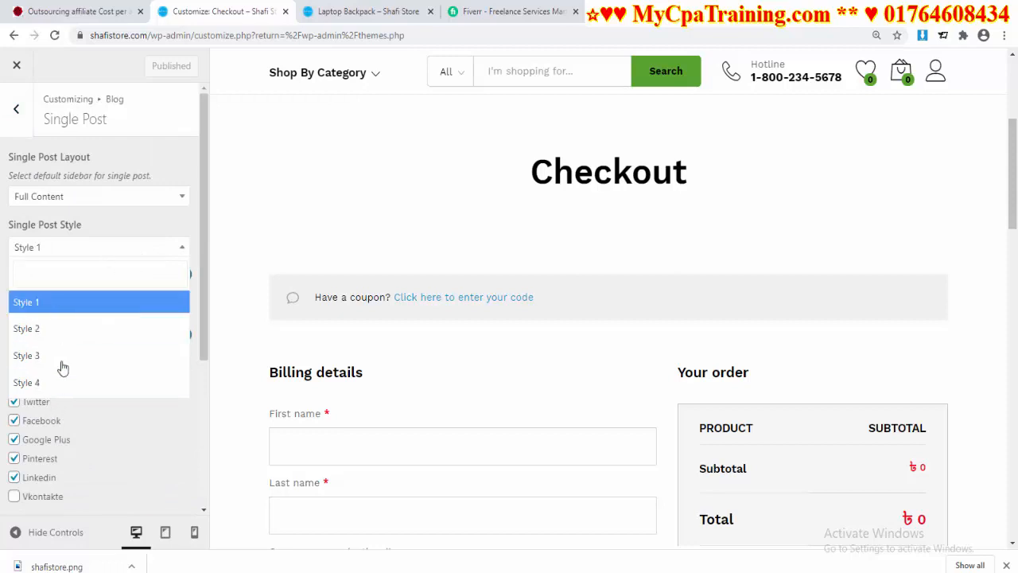
left_click(84, 200)
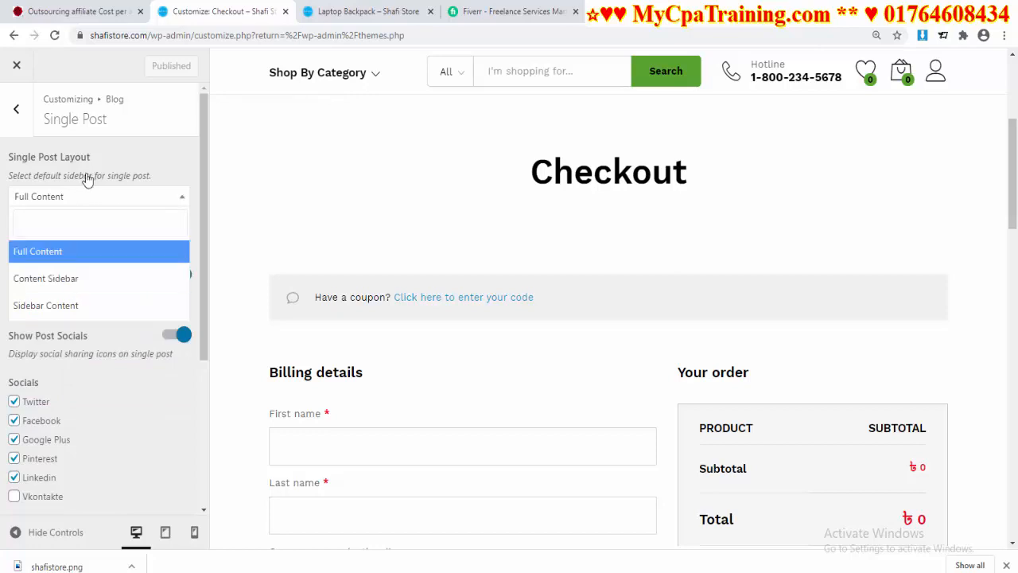
left_click(337, 14)
left_click(222, 12)
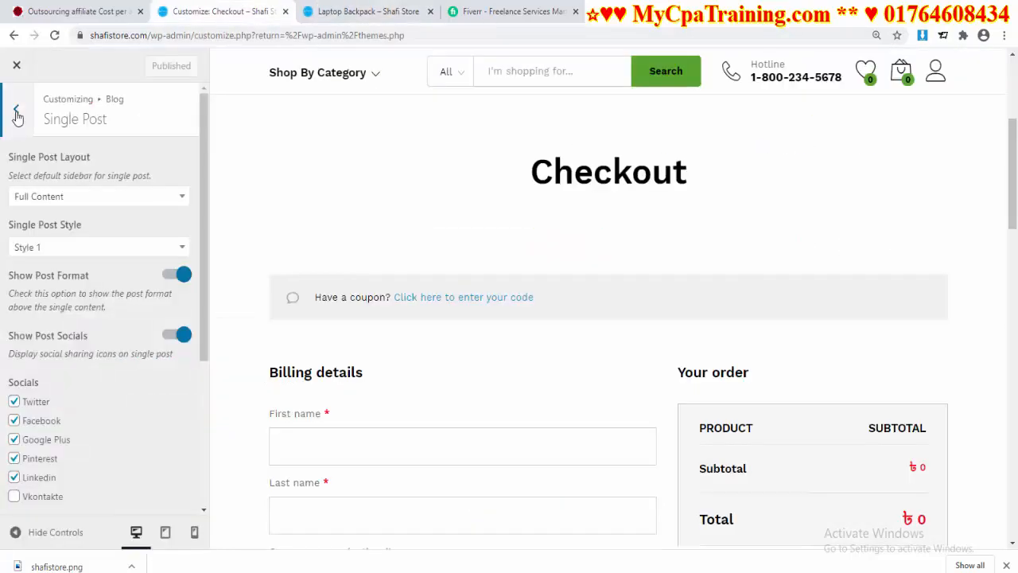
left_click(16, 109)
left_click(16, 109)
Examine the Page Header and Page Layout settings in the Pages section without changing them
left_click(53, 309)
left_click(16, 109)
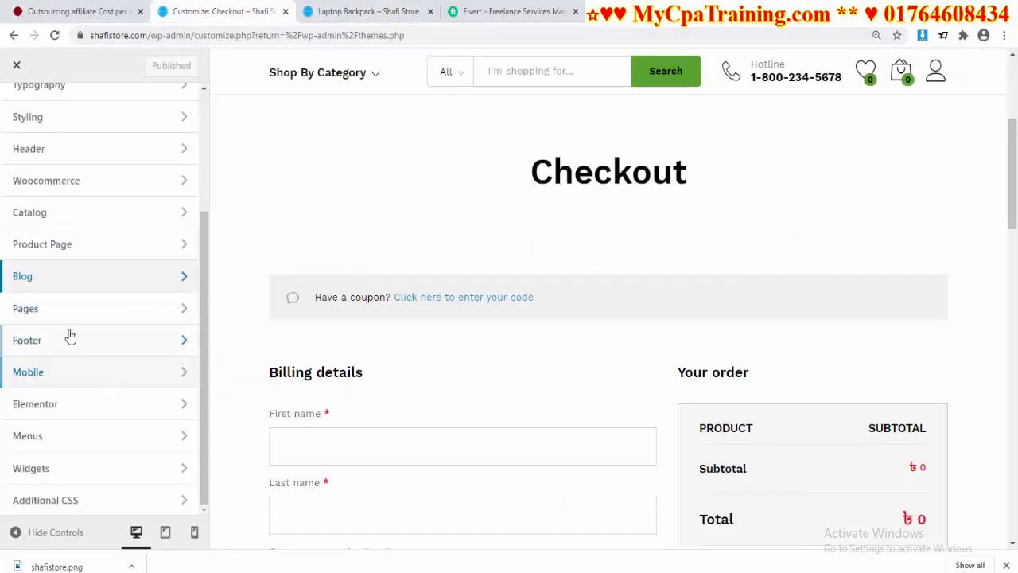
left_click(56, 314)
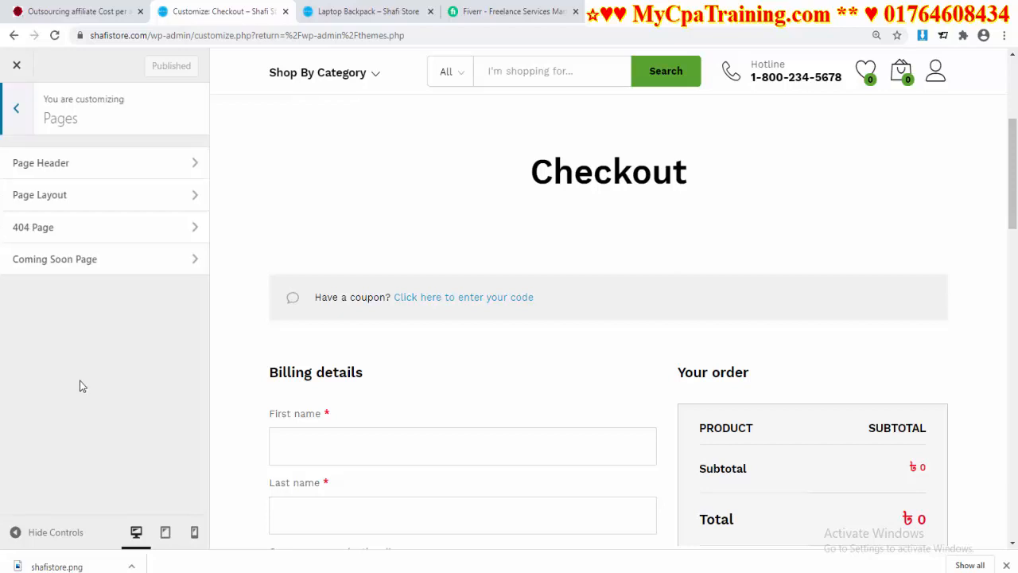
left_click(57, 164)
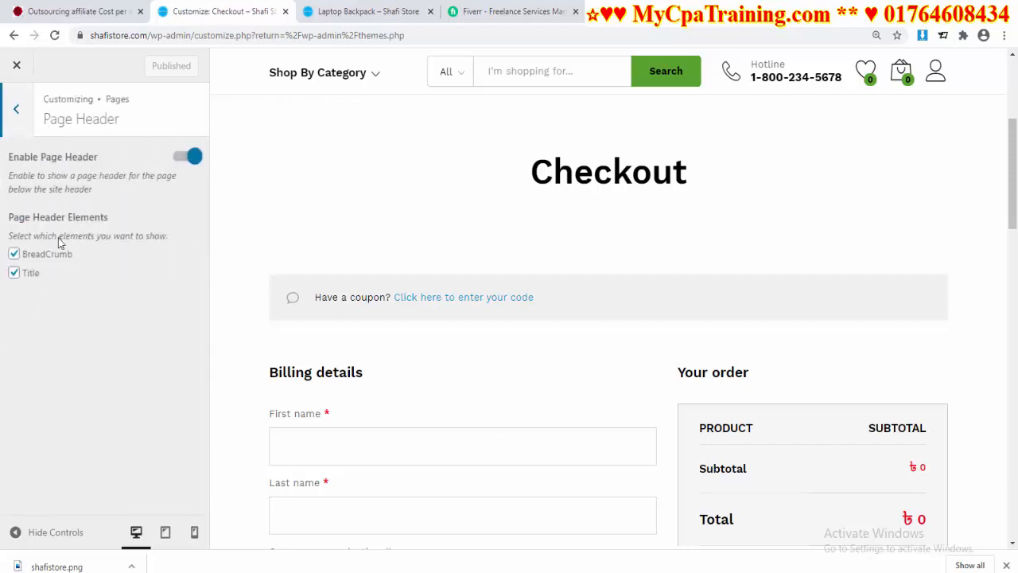
left_click(17, 127)
left_click(49, 197)
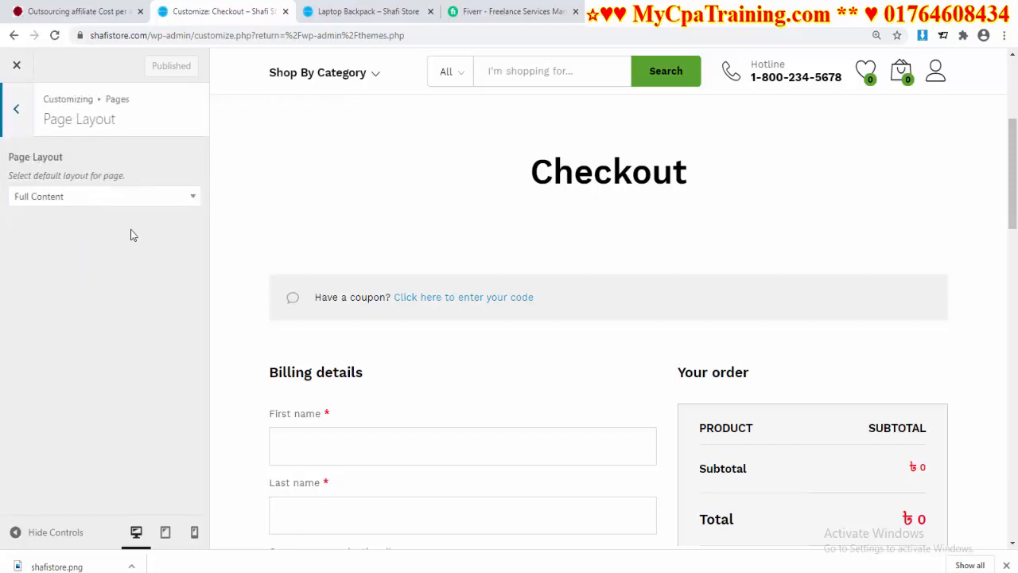
left_click(173, 198)
left_click(17, 110)
Examine the Coming Soon Page and 404 Page settings, and leave the Pages section
left_click(67, 262)
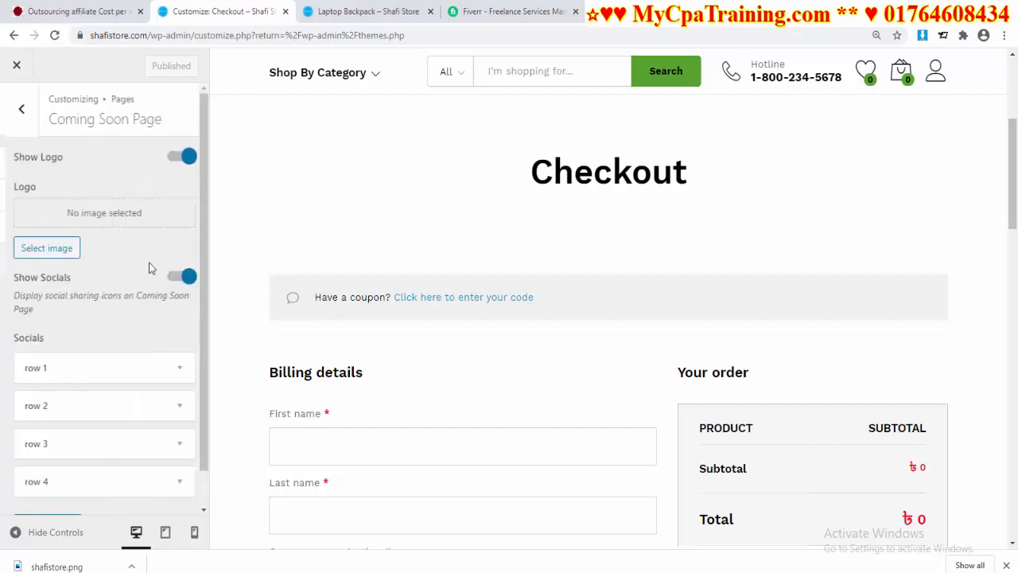
scroll(136, 350, "down", 1)
scroll(131, 346, "up", 1)
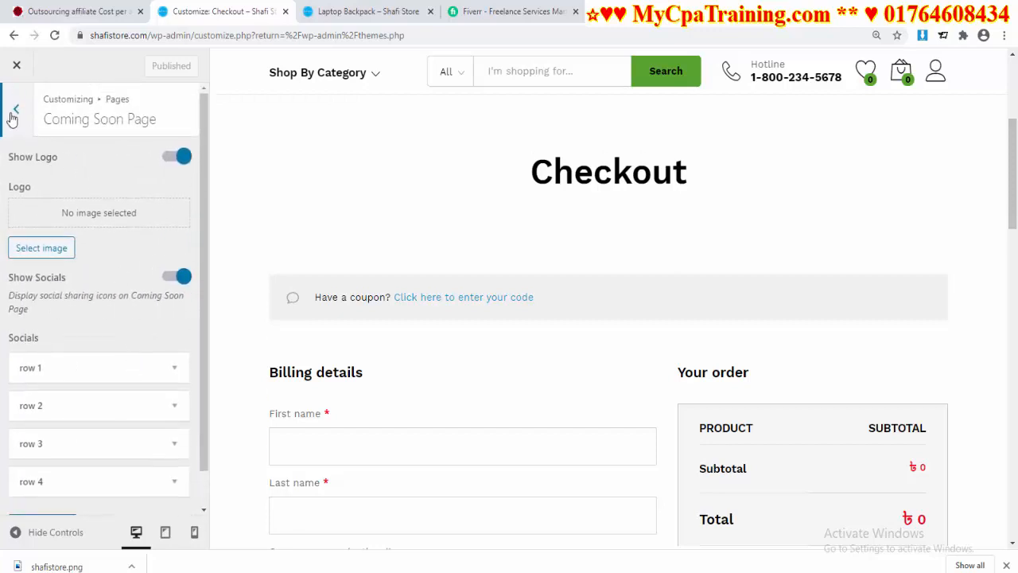
left_click(15, 111)
left_click(84, 237)
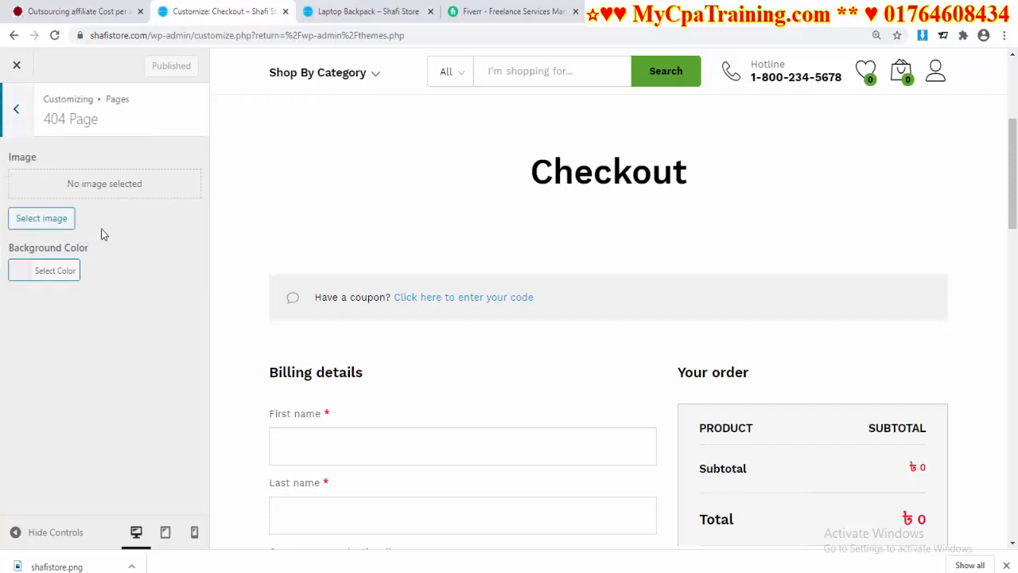
left_click(16, 112)
left_click(16, 112)
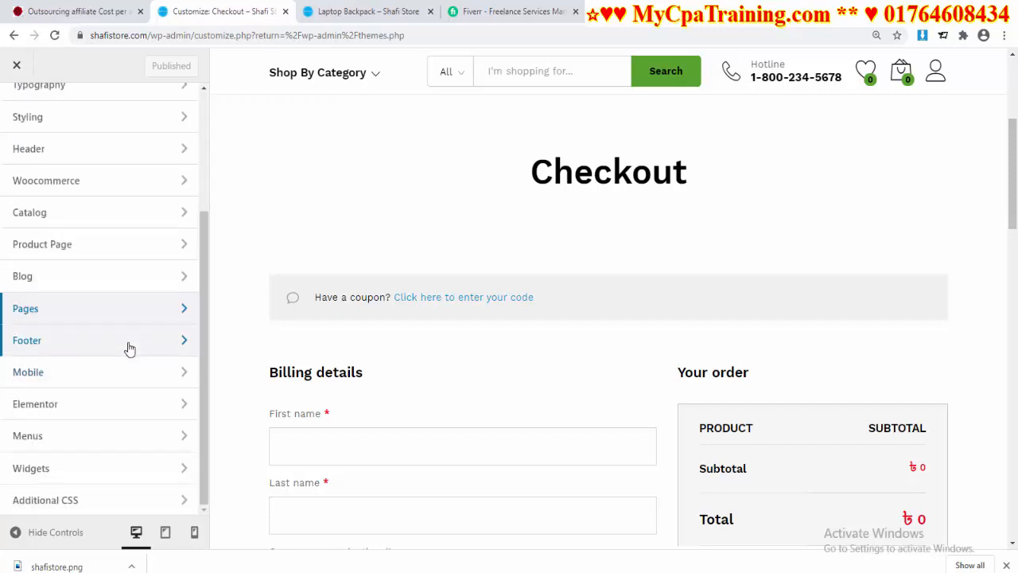
Preview the store's homepage footer and enable Footer Full Width in the Footer Layout settings
left_click(129, 348)
left_click(118, 165)
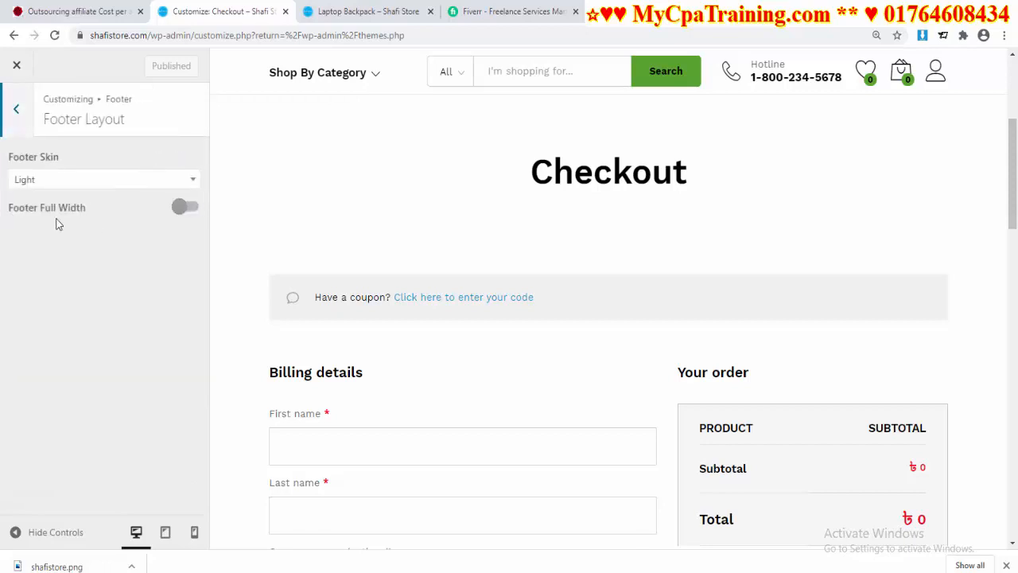
scroll(558, 213, "up", 4)
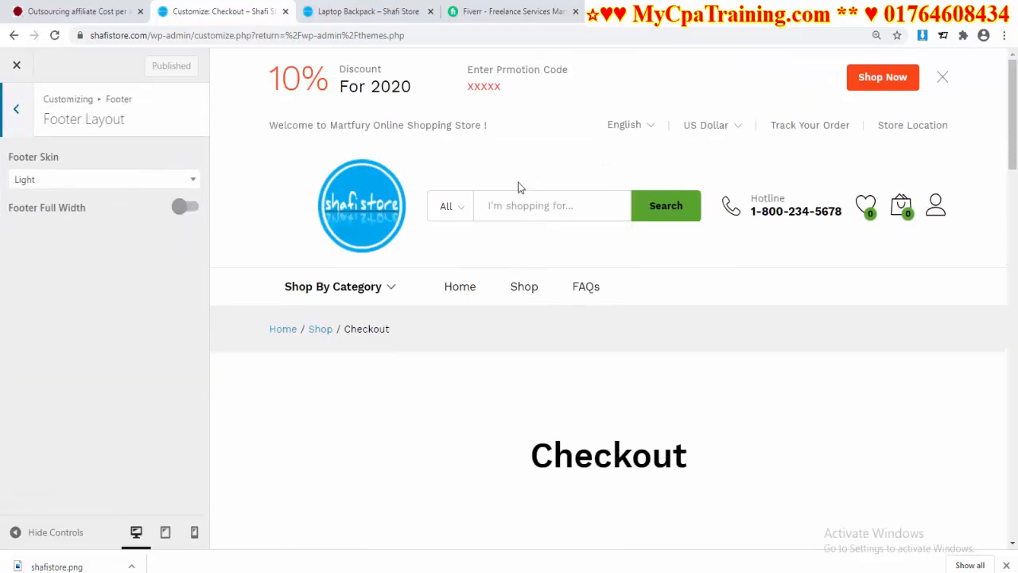
left_click(351, 211)
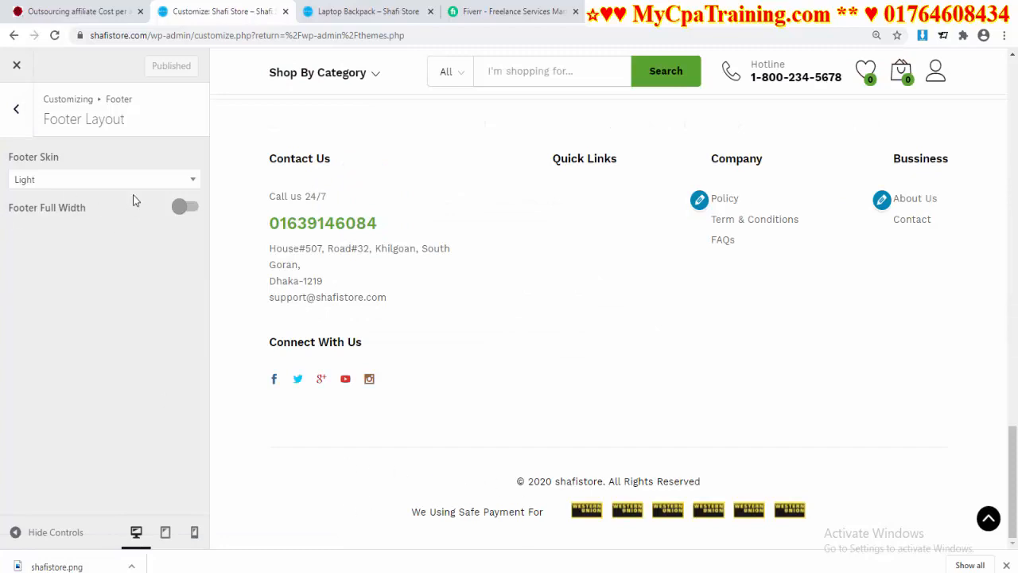
left_click(191, 210)
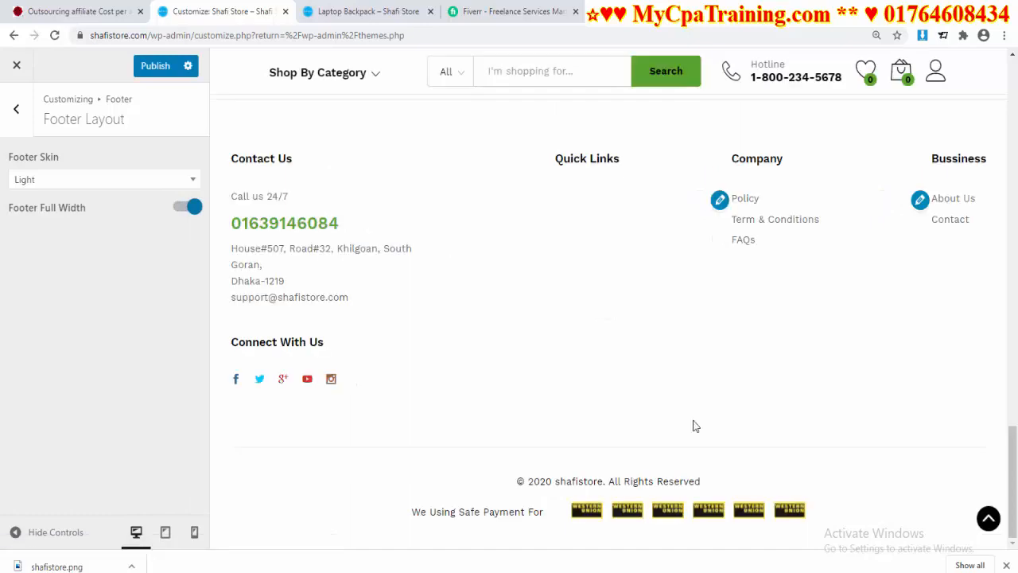
Try the Gray footer skin and set the footer skin to Custom
left_click(192, 183)
left_click(91, 264)
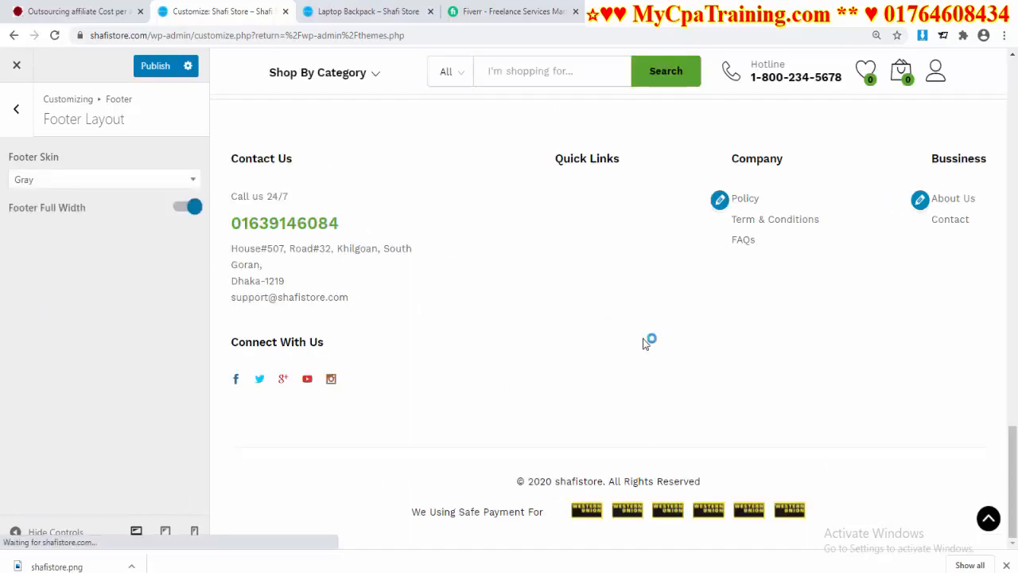
left_click(154, 182)
left_click(109, 287)
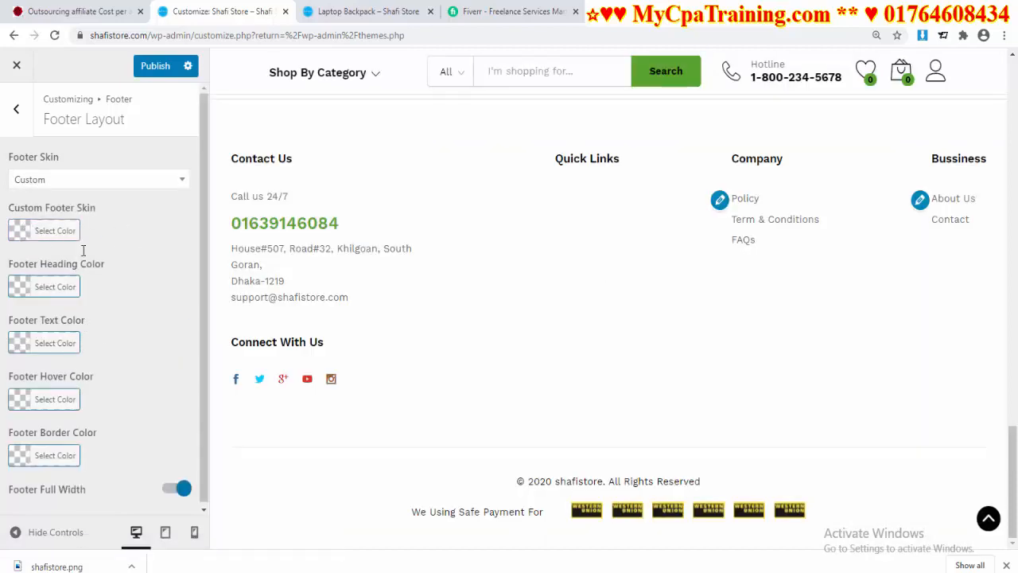
Try purple #8224e3 as the custom footer skin color, set it to green #81d742, and check the previewed footer
double_click(59, 230)
left_click(61, 236)
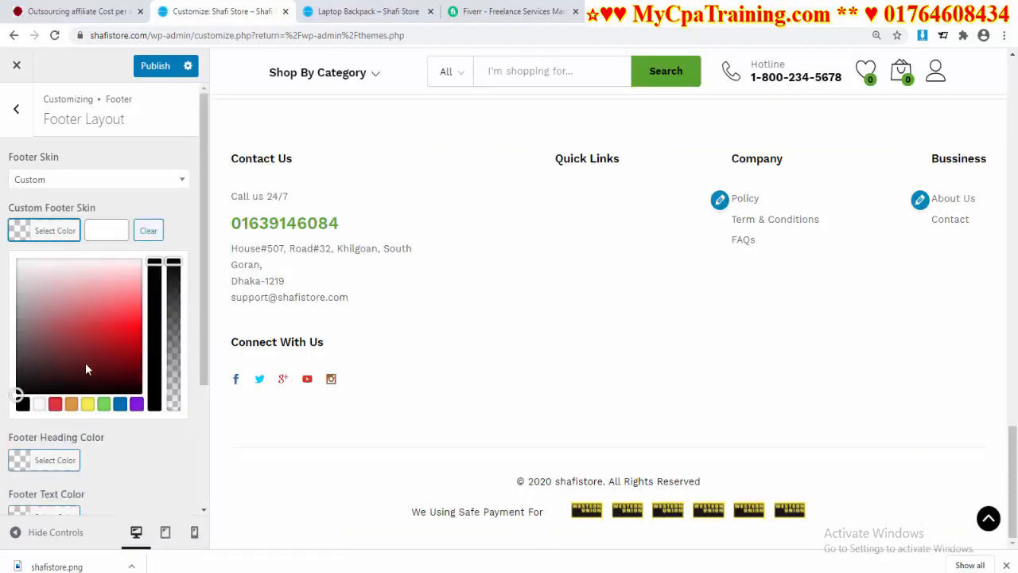
left_click(136, 405)
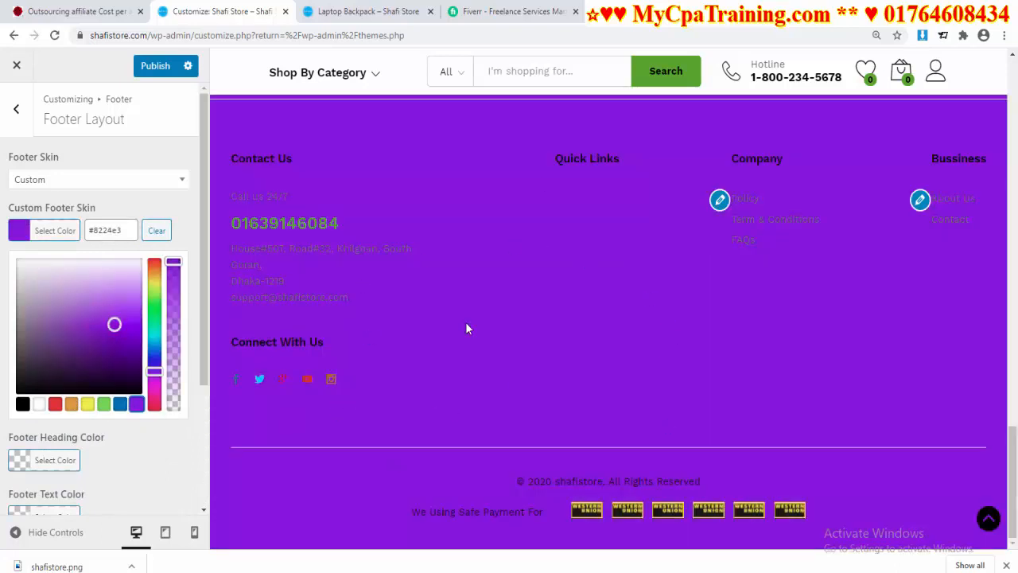
left_click(104, 404)
scroll(780, 293, "up", 5)
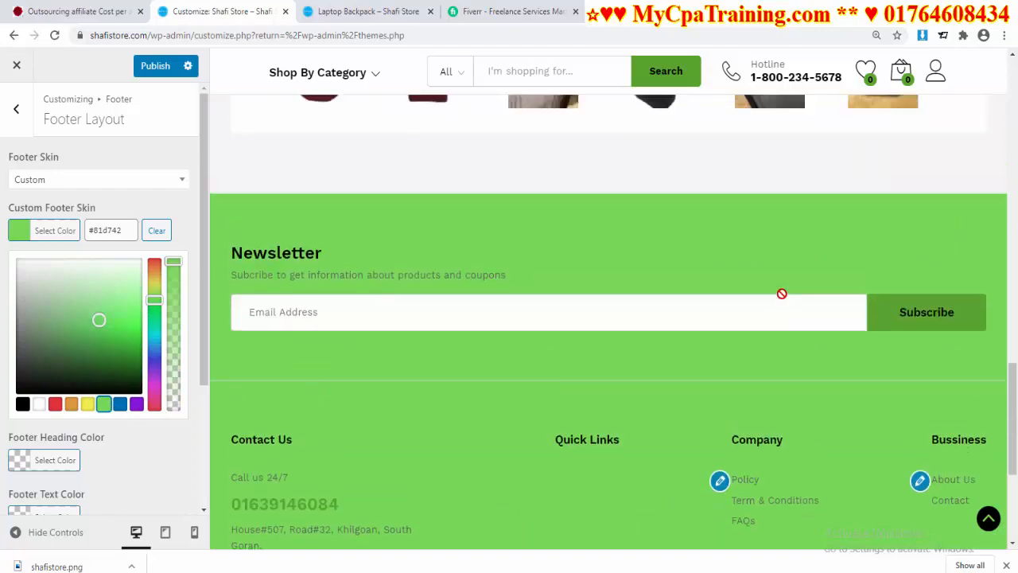
scroll(780, 293, "down", 5)
Find and launch the Pixie color picker app with the homepage header and banner in view
scroll(780, 293, "up", 20)
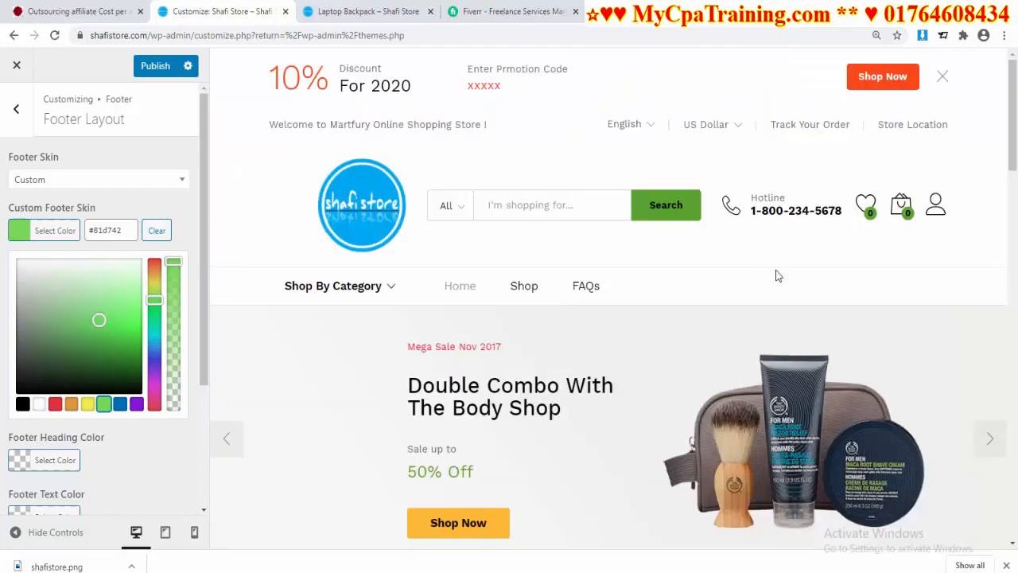
scroll(775, 275, "down", 3)
scroll(776, 275, "up", 3)
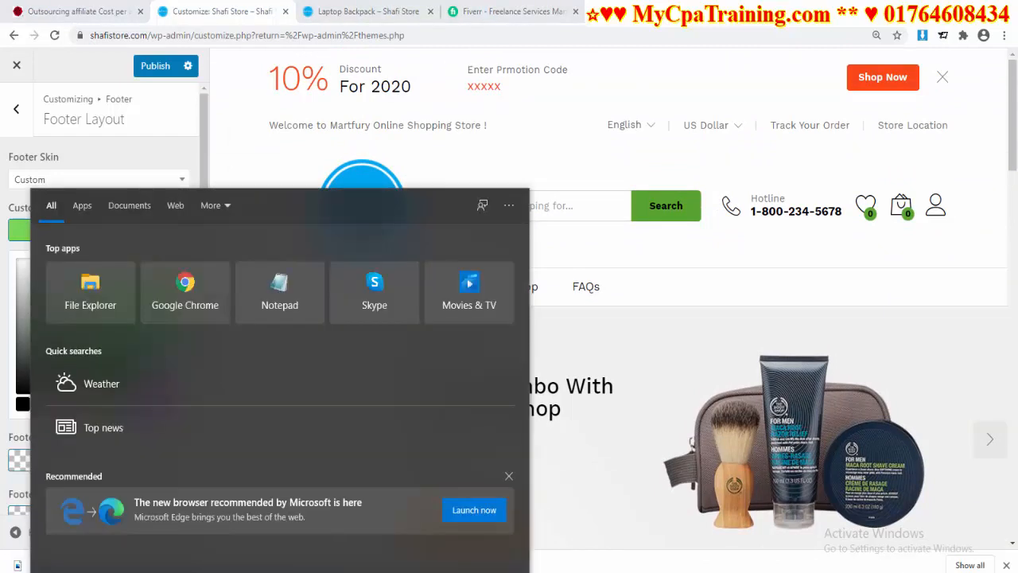
type("pic")
key("BackSpace")
type("x")
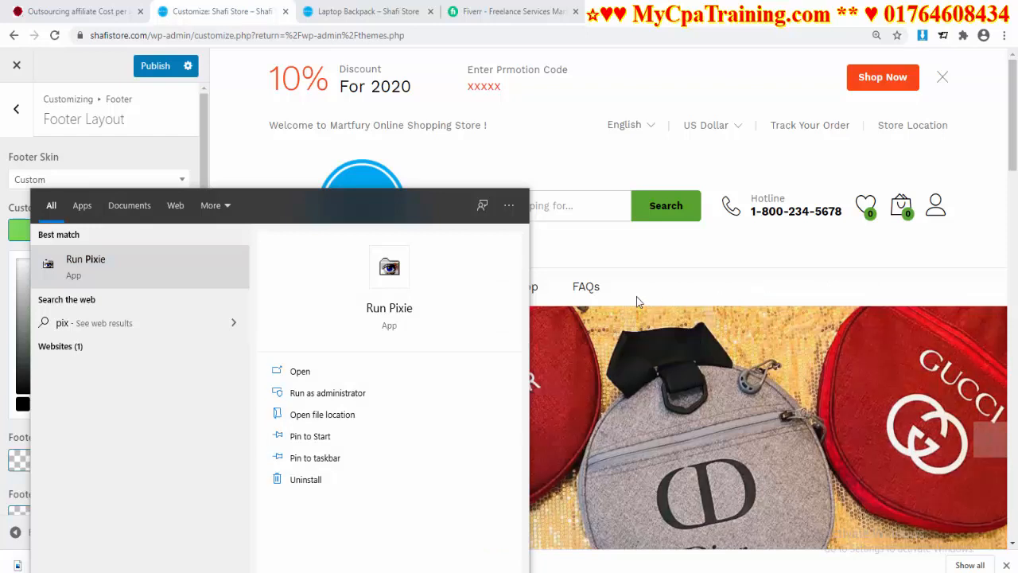
key("Return")
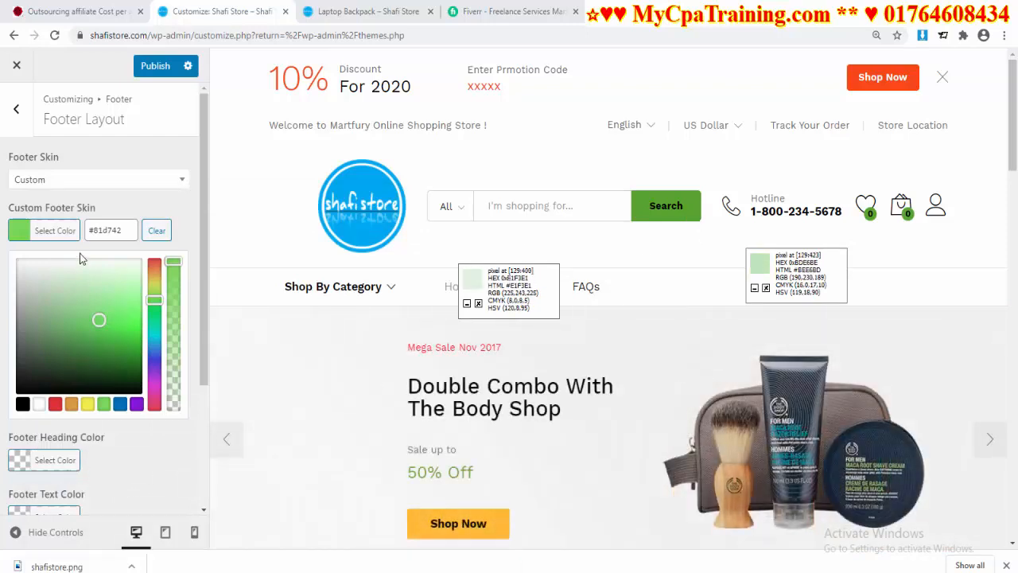
Try #57a42f as the custom footer skin color and check the footer in the preview
left_click(97, 234)
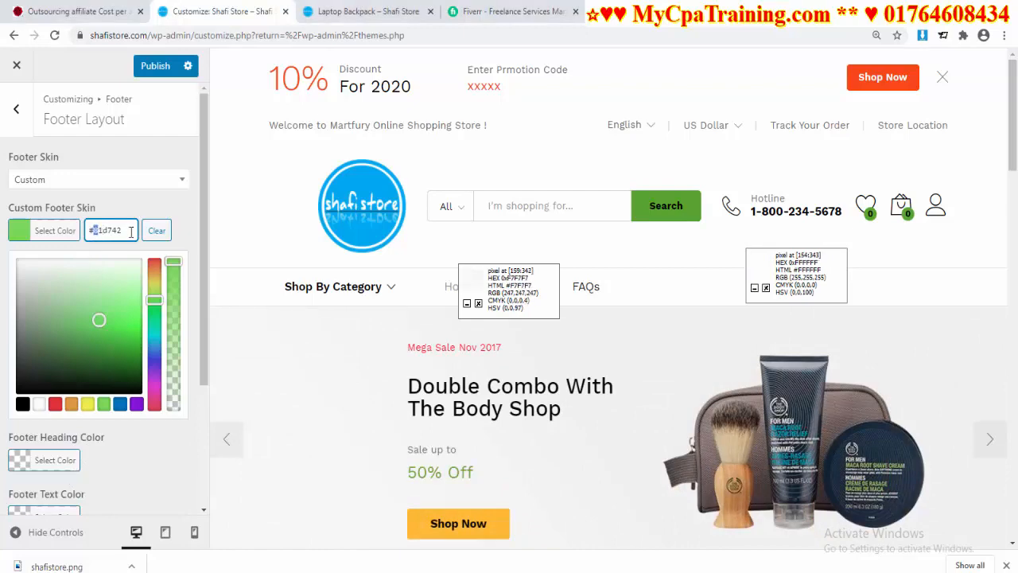
left_click_drag(96, 233, 133, 231)
type("57a42f")
scroll(846, 398, "down", 20)
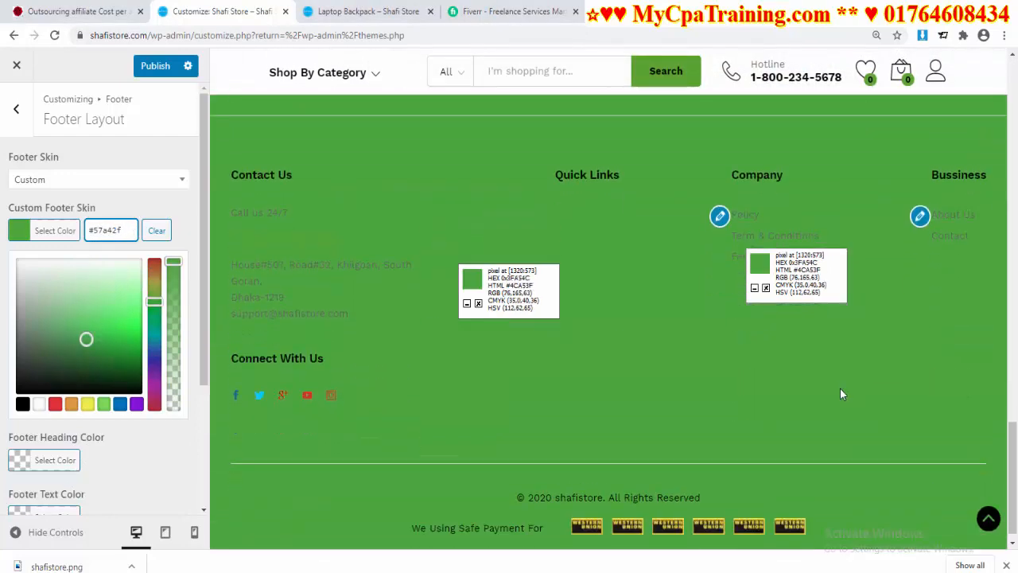
scroll(841, 393, "up", 5)
Clear the custom footer skin color, check the previewed footer, and publish the Footer Layout change
left_click(158, 232)
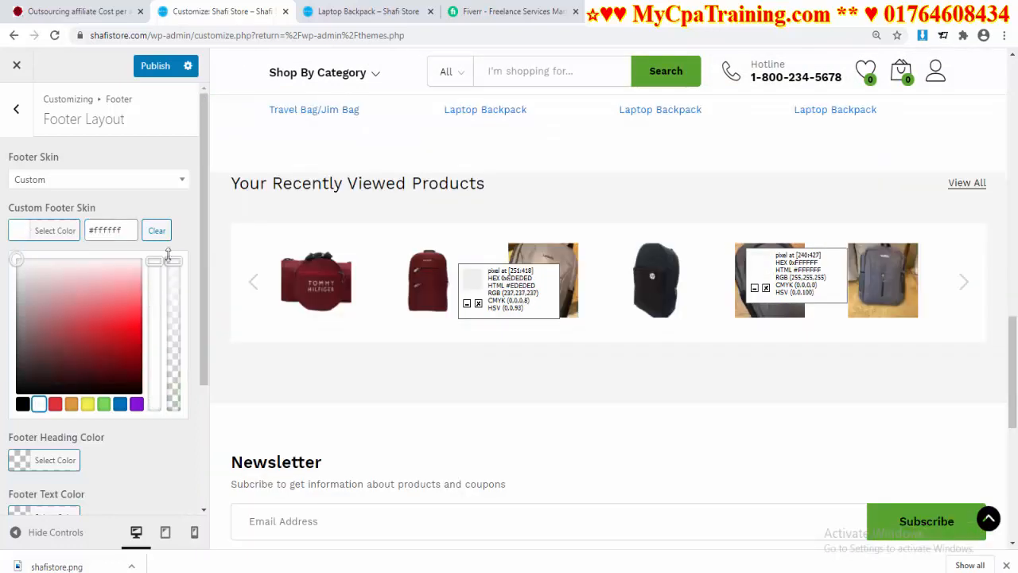
scroll(429, 348, "down", 7)
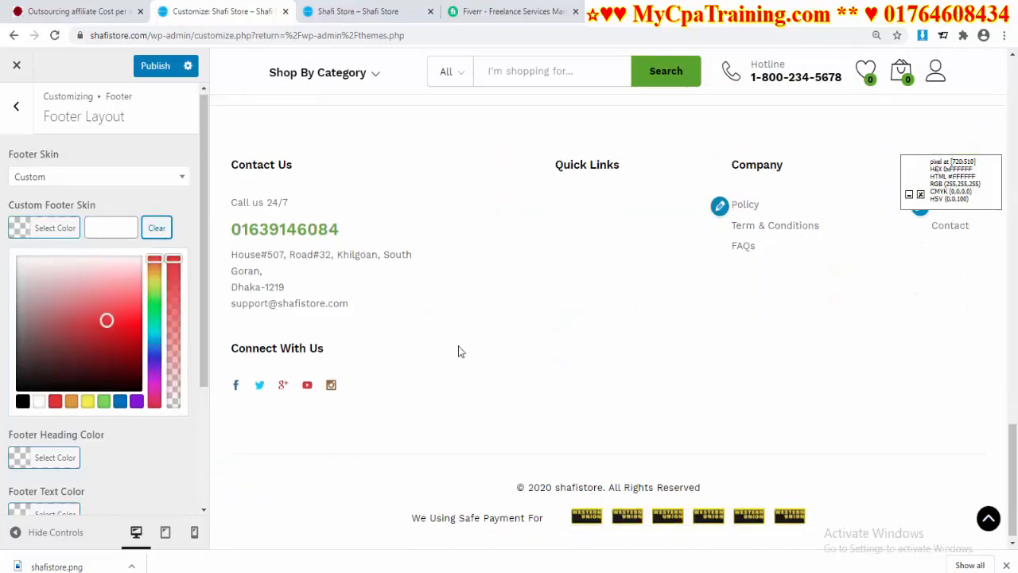
scroll(461, 390, "up", 2)
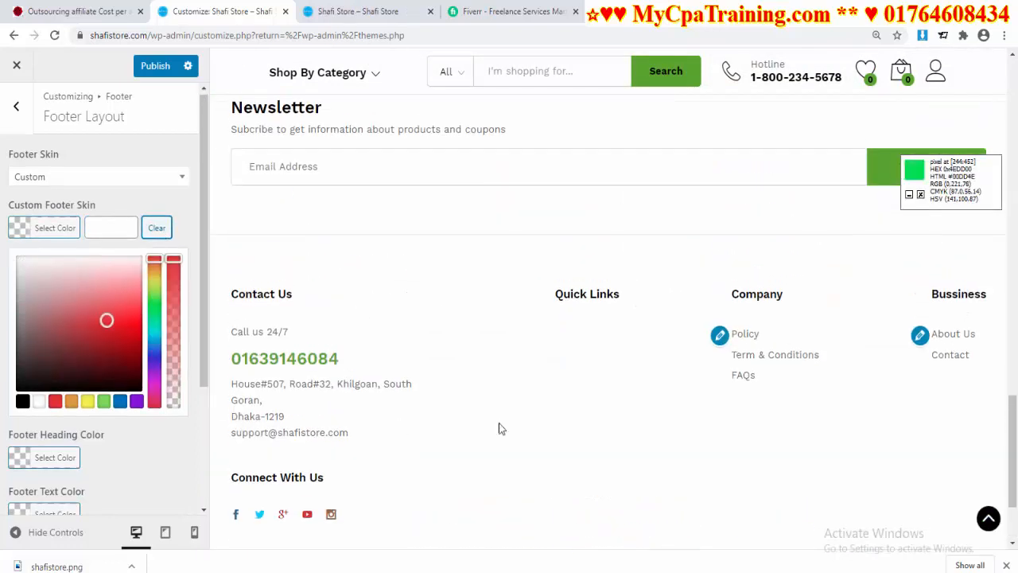
left_click(156, 67)
left_click(16, 107)
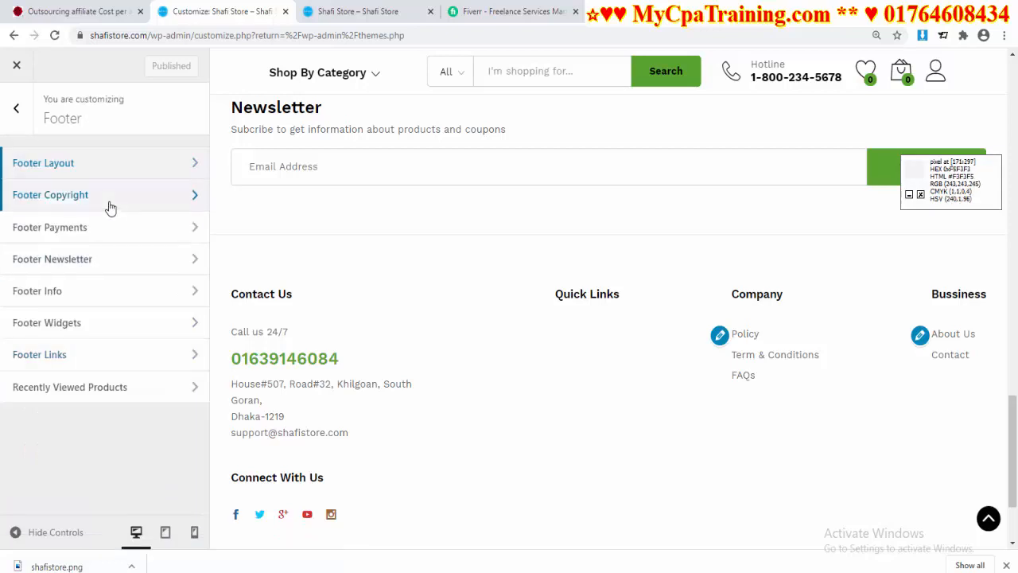
Review the Footer Copyright text against the copyright line in the previewed footer
left_click(111, 206)
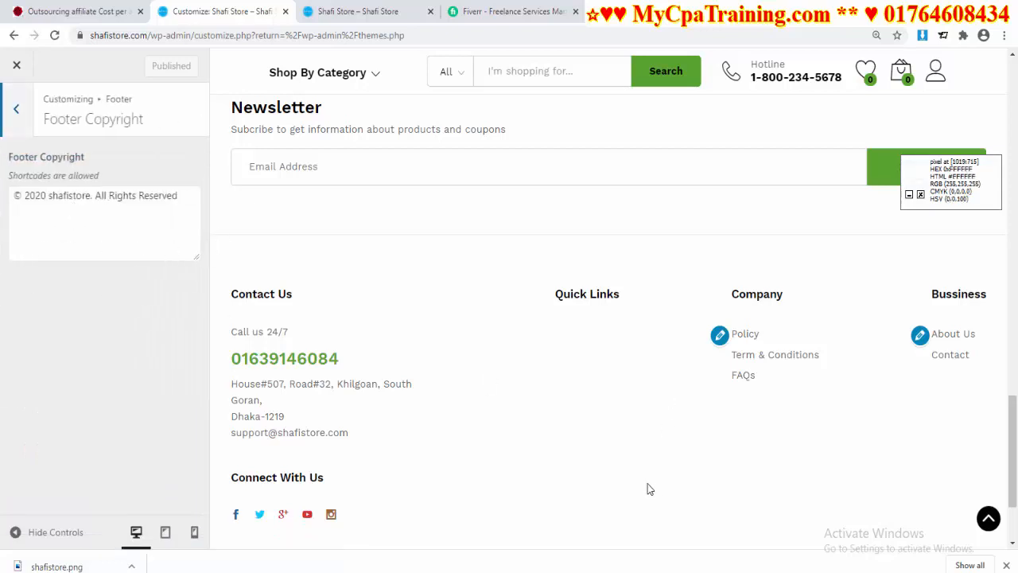
scroll(649, 488, "down", 2)
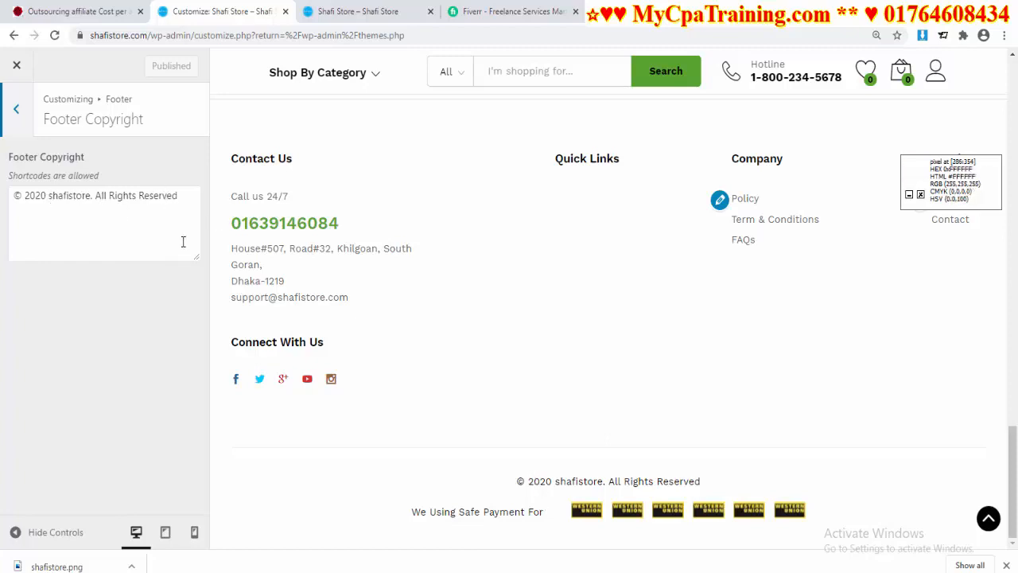
left_click(18, 111)
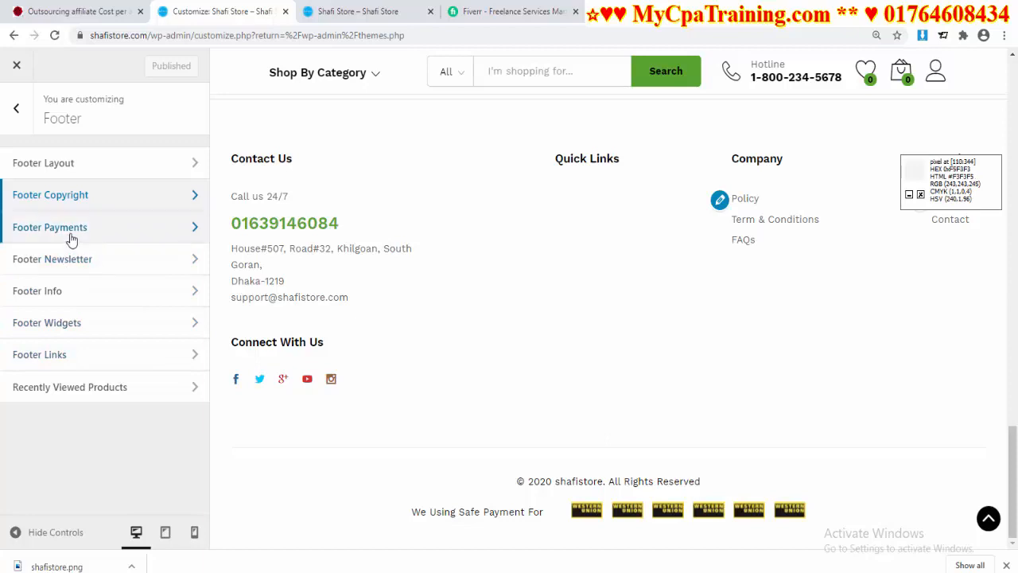
Remove the pictures from all six Footer Images entries in the Footer Payments settings
left_click(71, 231)
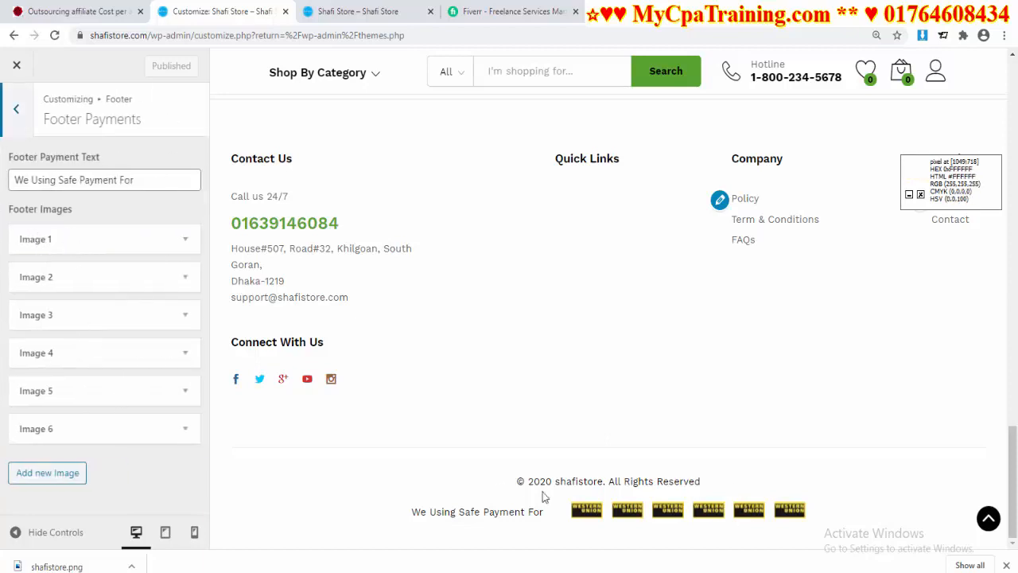
left_click(181, 239)
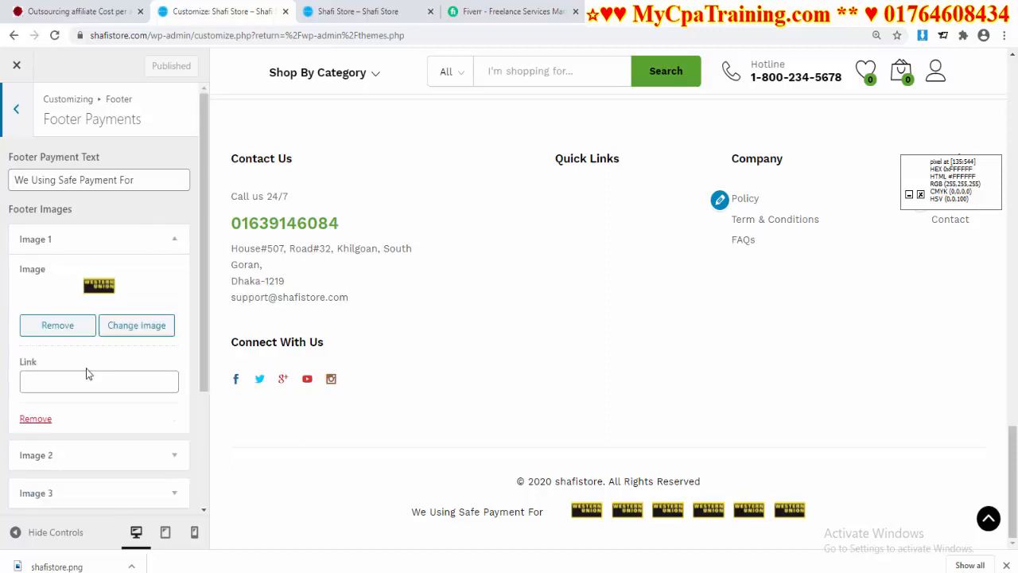
left_click(55, 326)
scroll(135, 430, "down", 5)
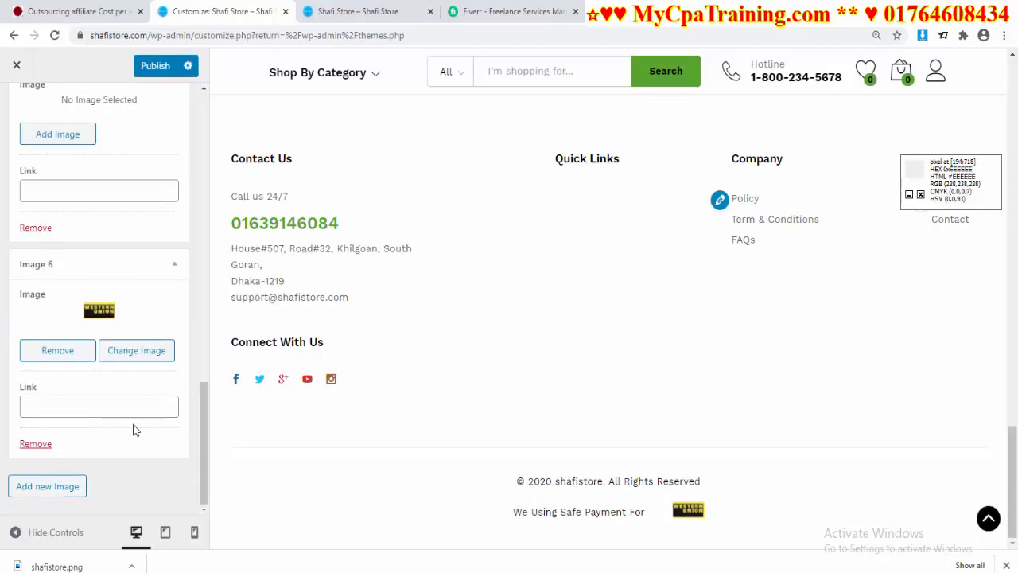
left_click(61, 352)
scroll(181, 354, "up", 10)
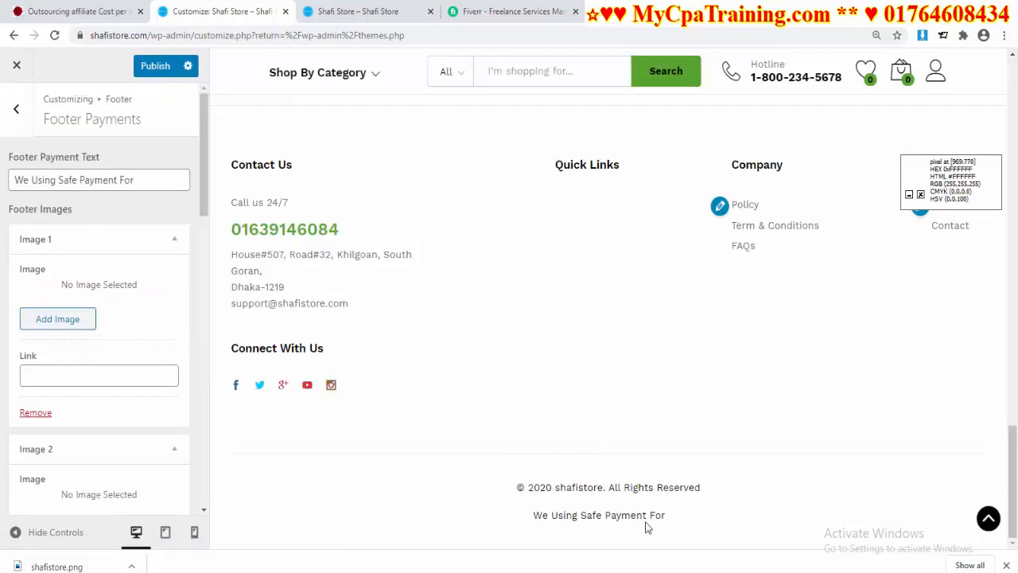
Shorten the Footer Payment Text to "We Using Safe Payment" and publish the Footer Payments changes
left_click_drag(120, 181, 148, 183)
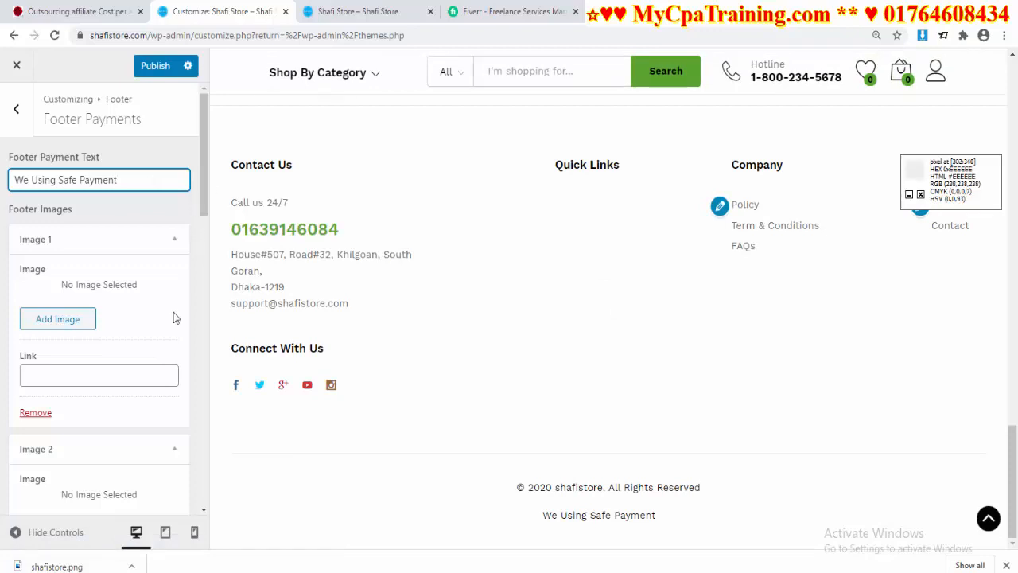
scroll(174, 312, "down", 9)
scroll(139, 359, "up", 7)
scroll(143, 189, "up", 3)
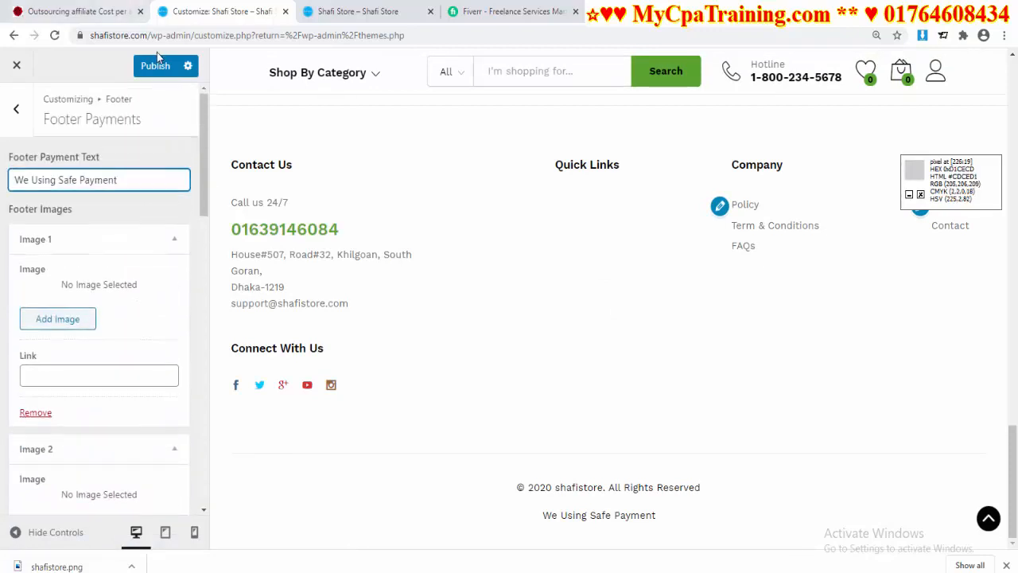
left_click(151, 65)
left_click(12, 119)
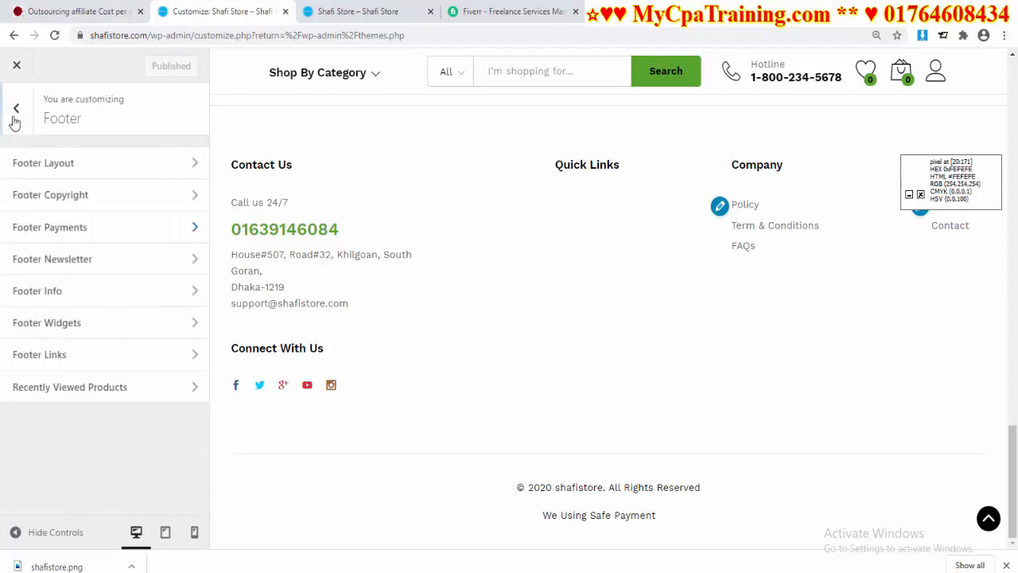
Review the Footer Newsletter text and form shortcode against the newsletter section in the preview
left_click(97, 260)
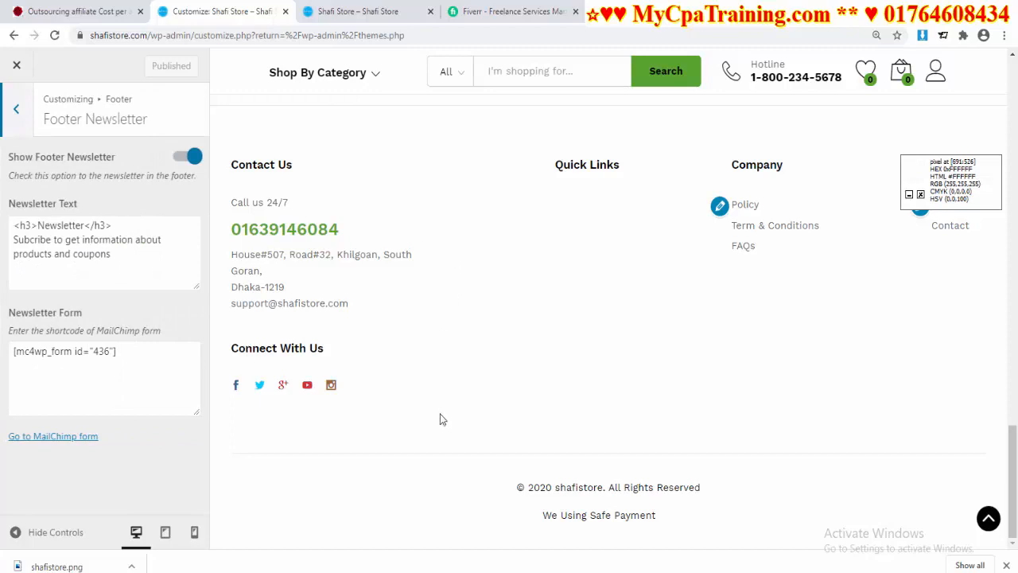
scroll(570, 402, "up", 5)
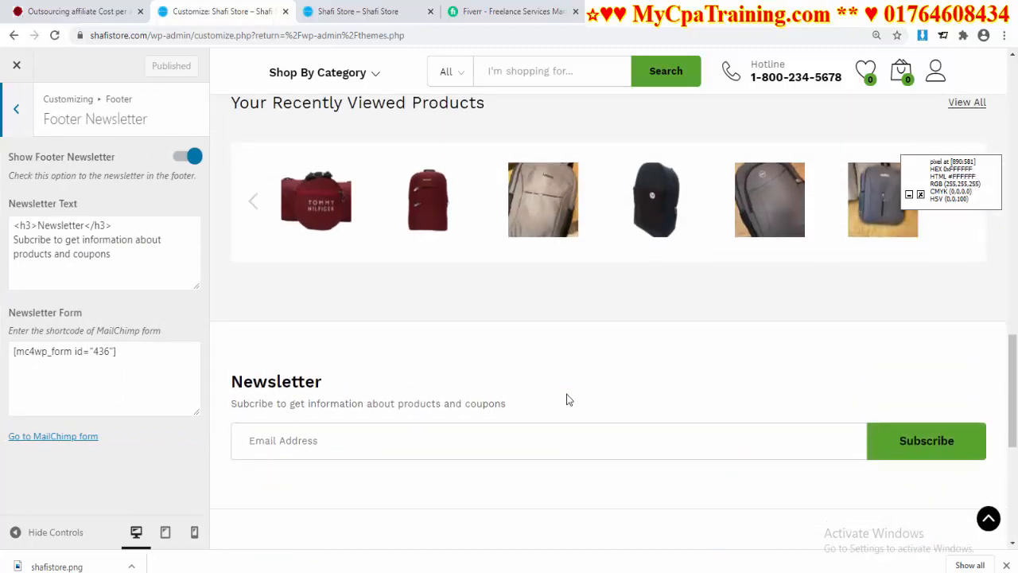
scroll(566, 399, "down", 2)
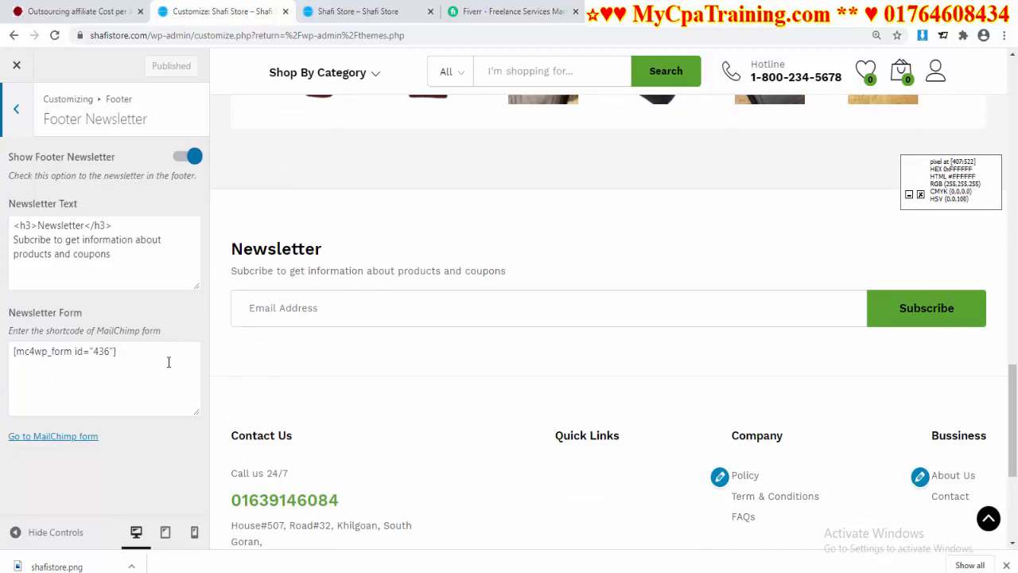
left_click(16, 109)
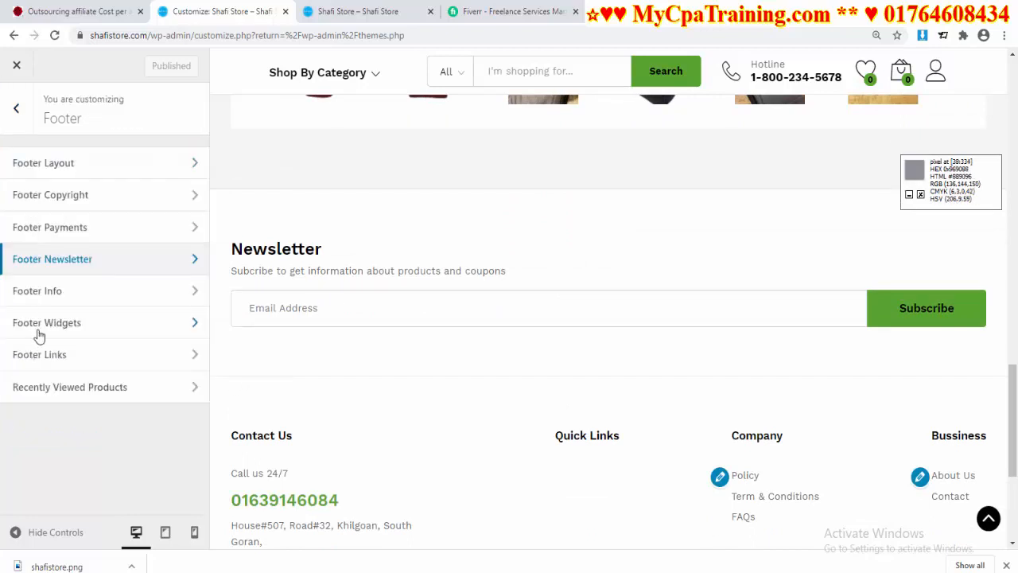
Try Show Footer Info with a new blank icon box, and switch Show Footer Info back off
left_click(84, 294)
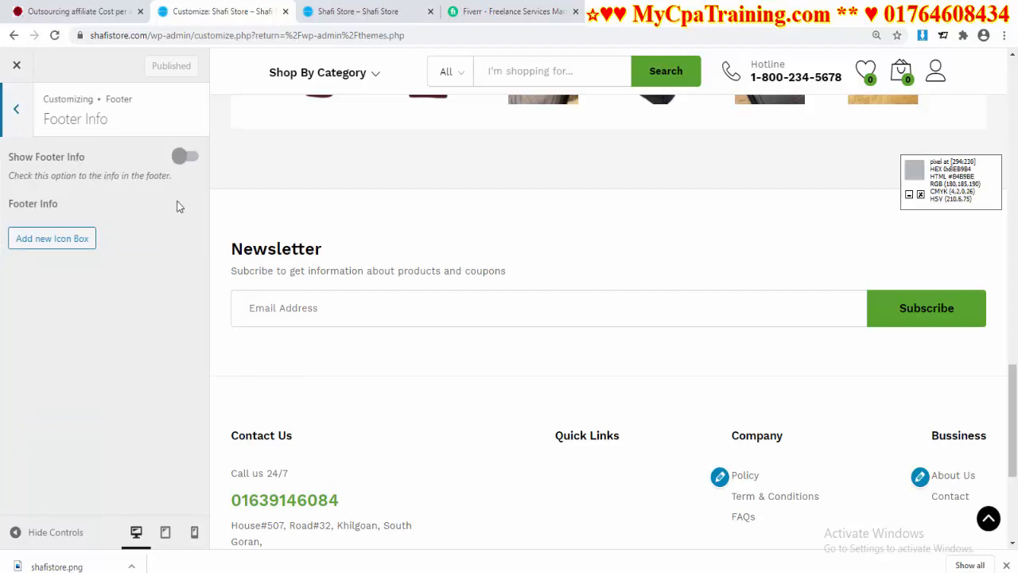
left_click(184, 157)
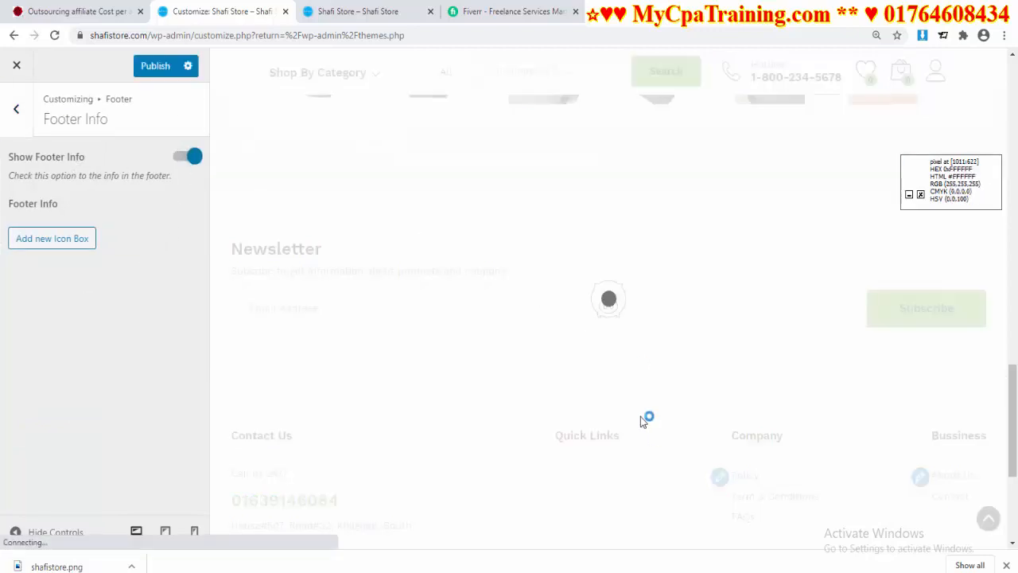
left_click(52, 238)
scroll(180, 347, "down", 1)
scroll(551, 437, "down", 4)
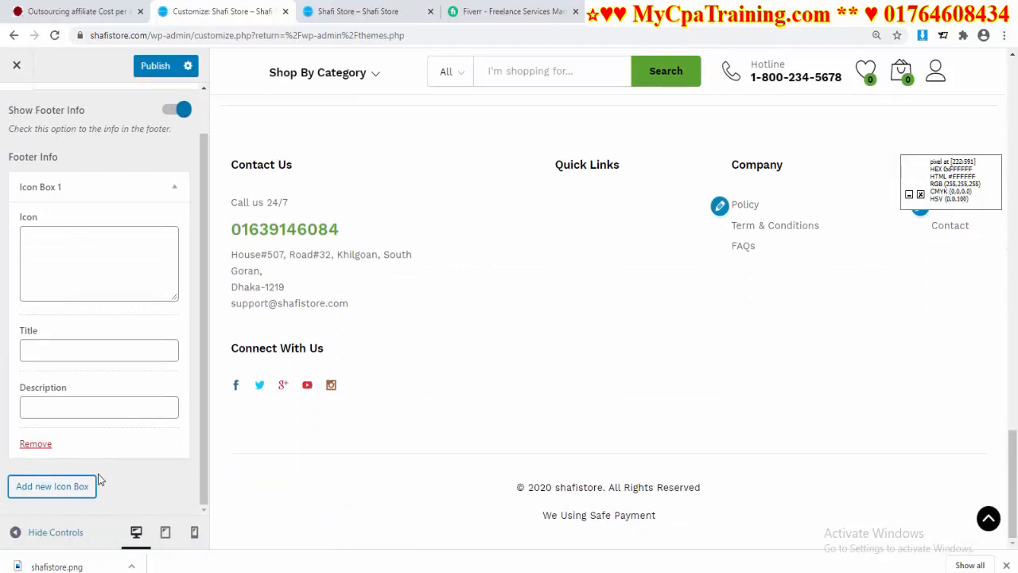
scroll(125, 395, "up", 1)
scroll(125, 395, "up", 1)
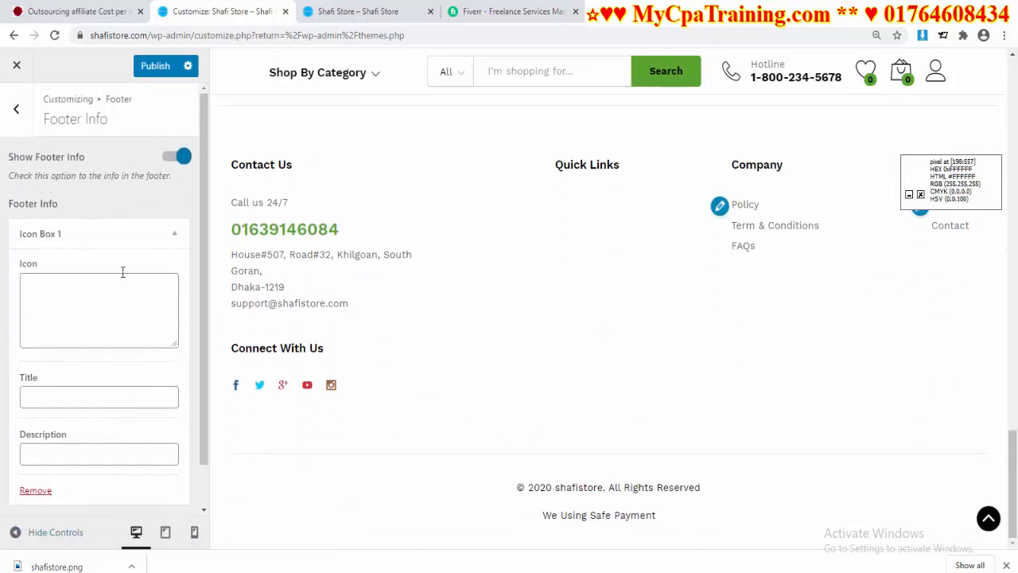
left_click(169, 159)
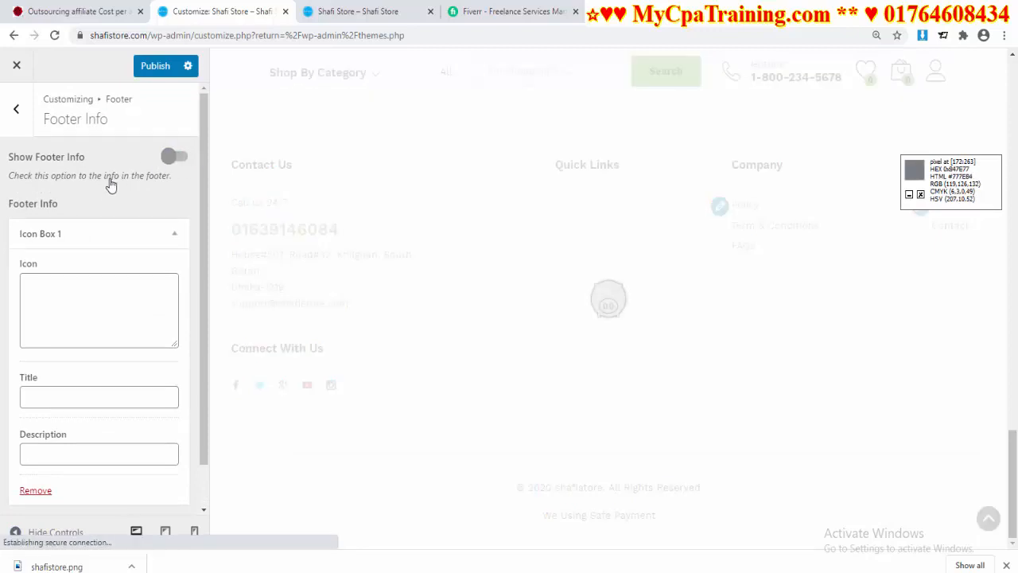
left_click(19, 112)
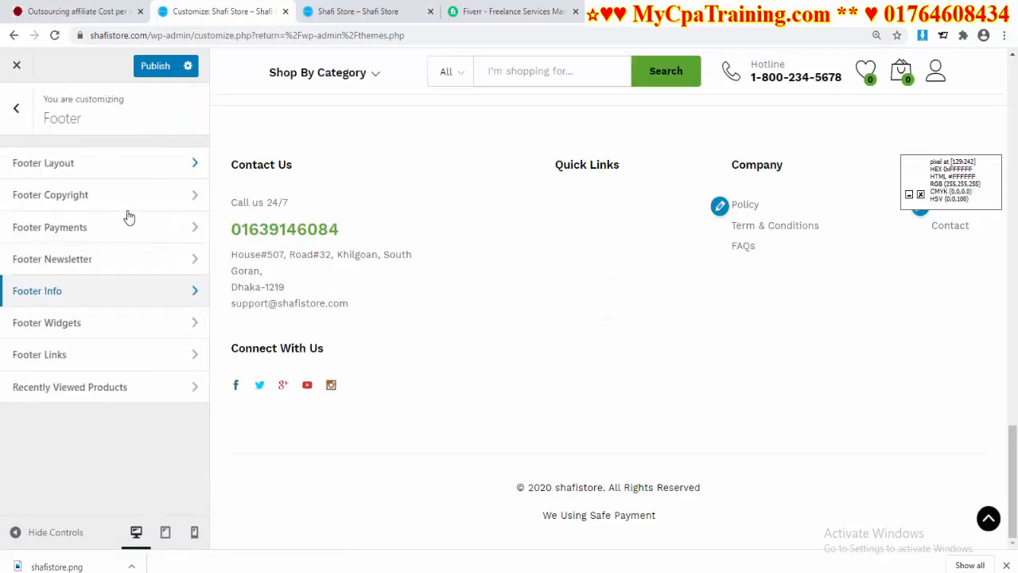
Close the color readout covering the preview and review the Footer Widgets column choices
left_click(86, 333)
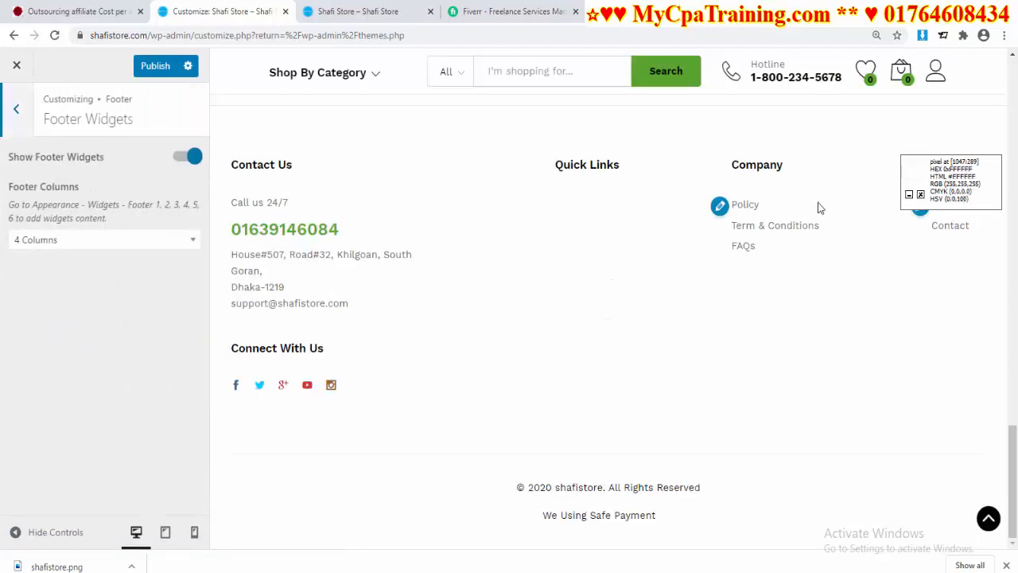
left_click(921, 195)
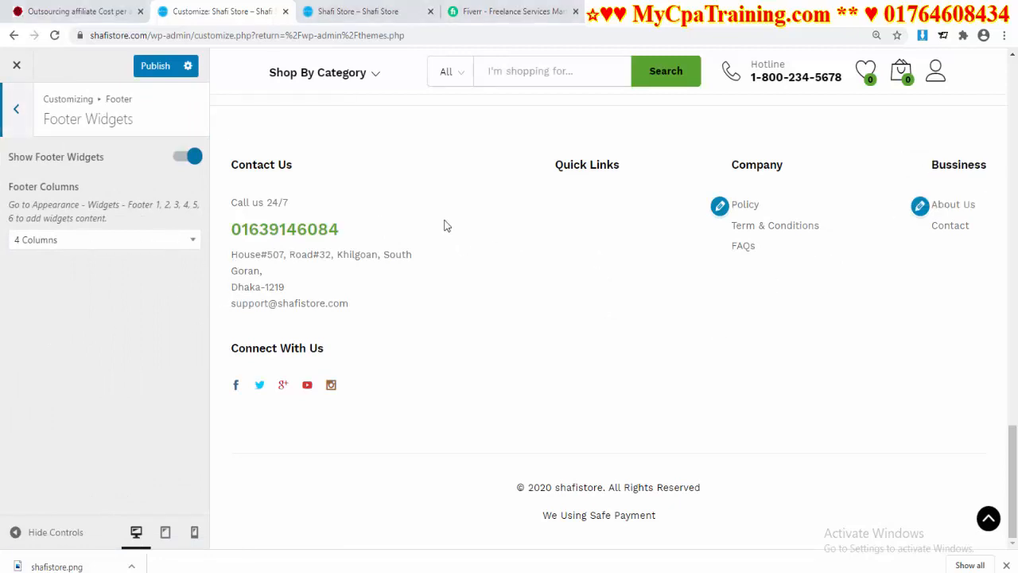
left_click(194, 240)
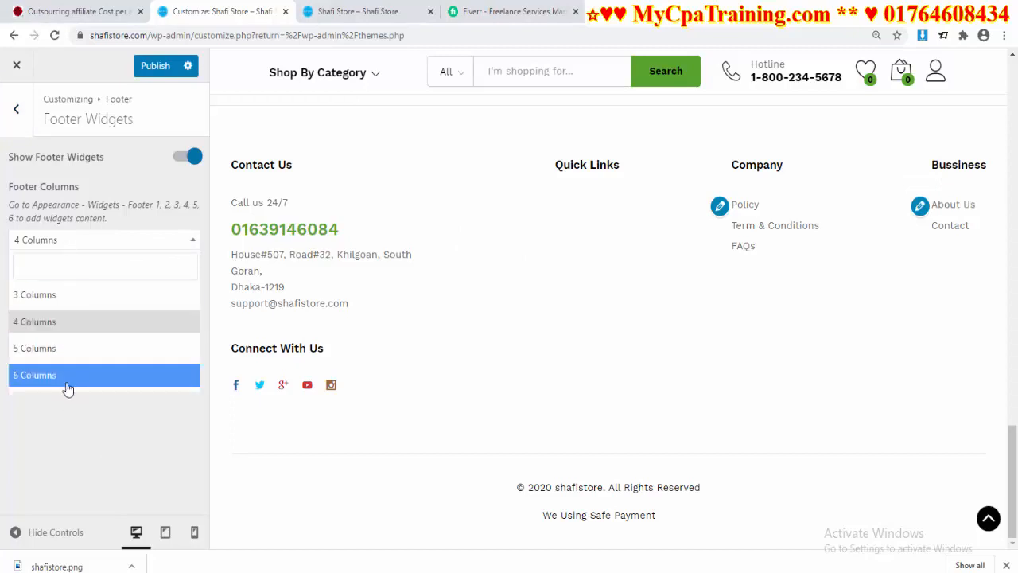
left_click(72, 464)
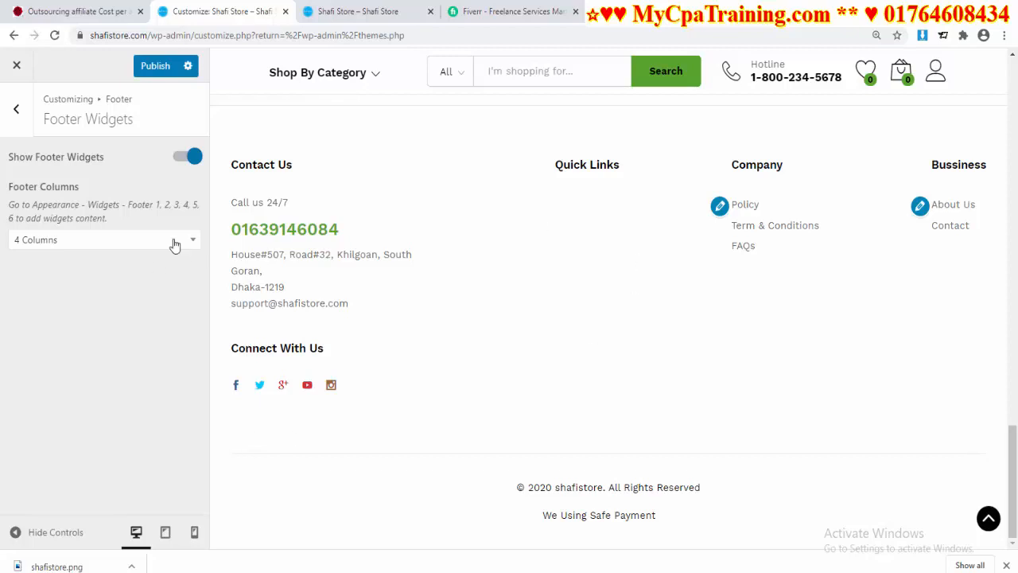
left_click(14, 117)
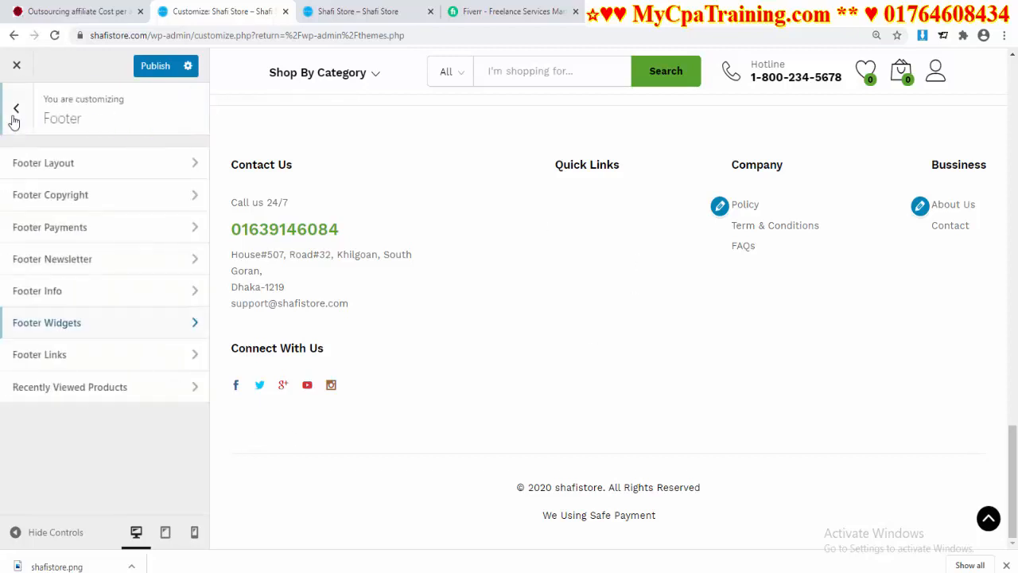
Try Show Footer Links in the previewed footer, switch it back off, and publish the footer settings
left_click(69, 360)
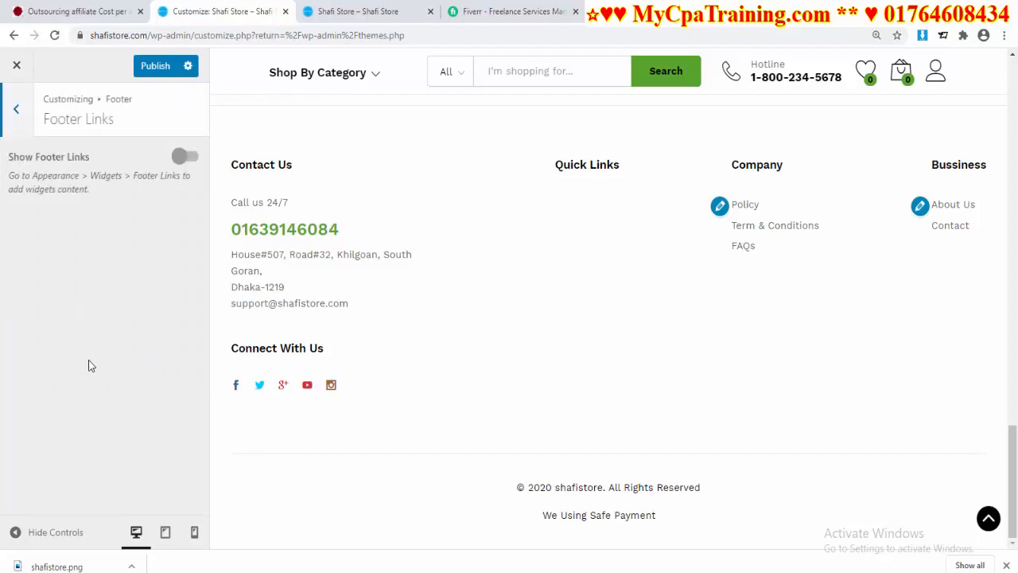
left_click(186, 156)
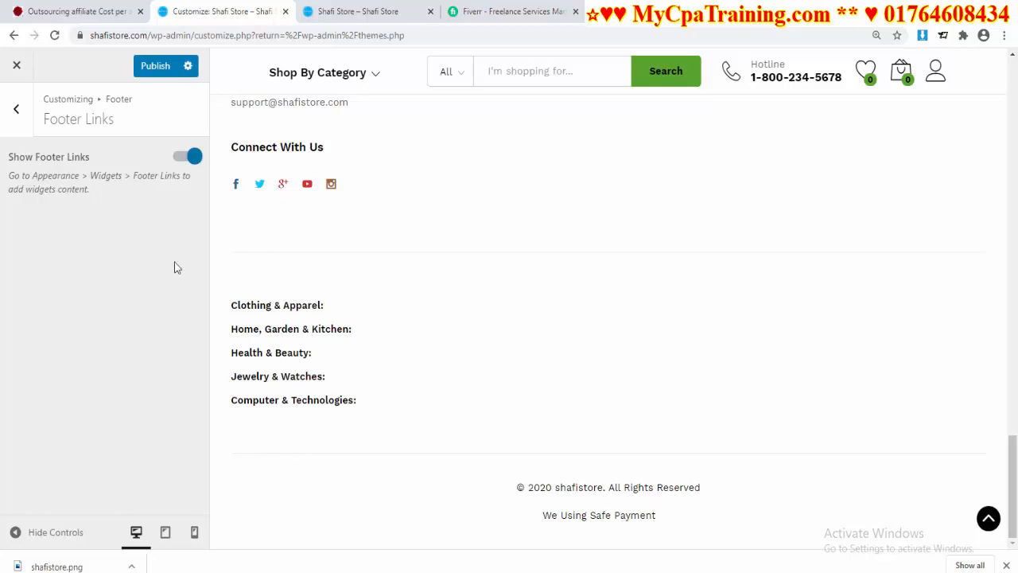
left_click(180, 158)
left_click(159, 70)
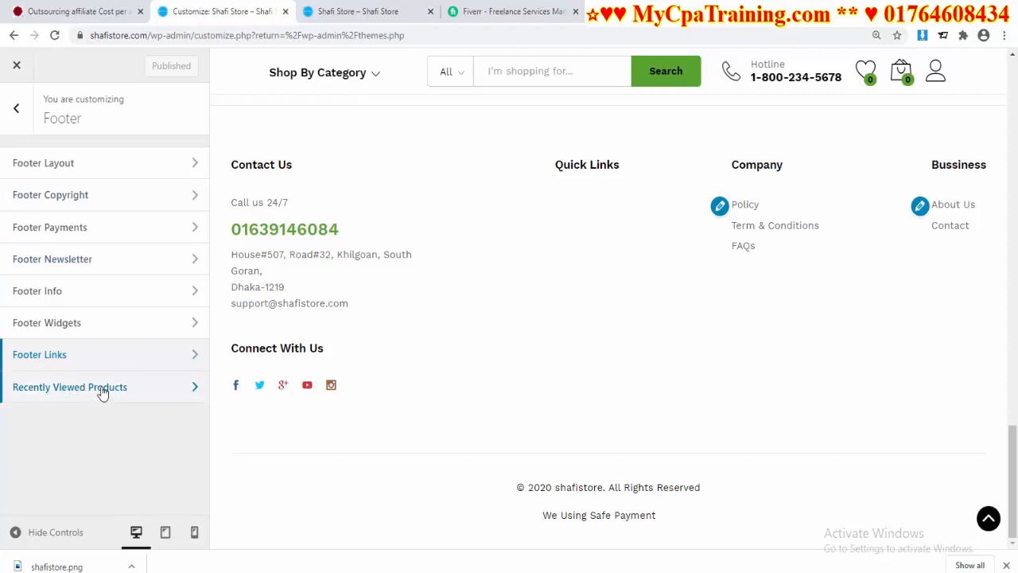
Review the footer's Recently Viewed Products options, from padding and page visibility down to the View All text and URL
left_click(102, 394)
scroll(127, 324, "down", 3)
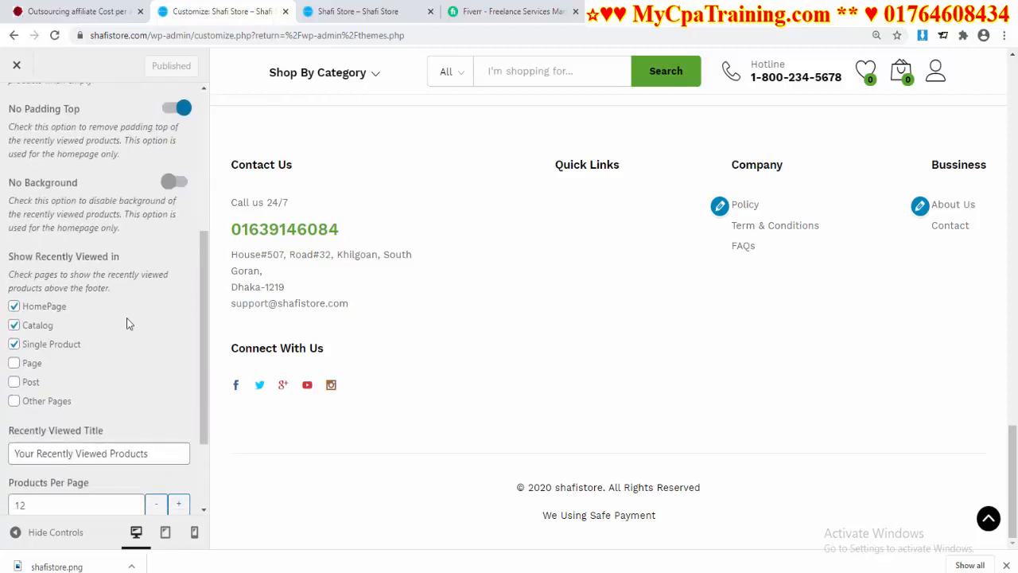
scroll(126, 324, "down", 2)
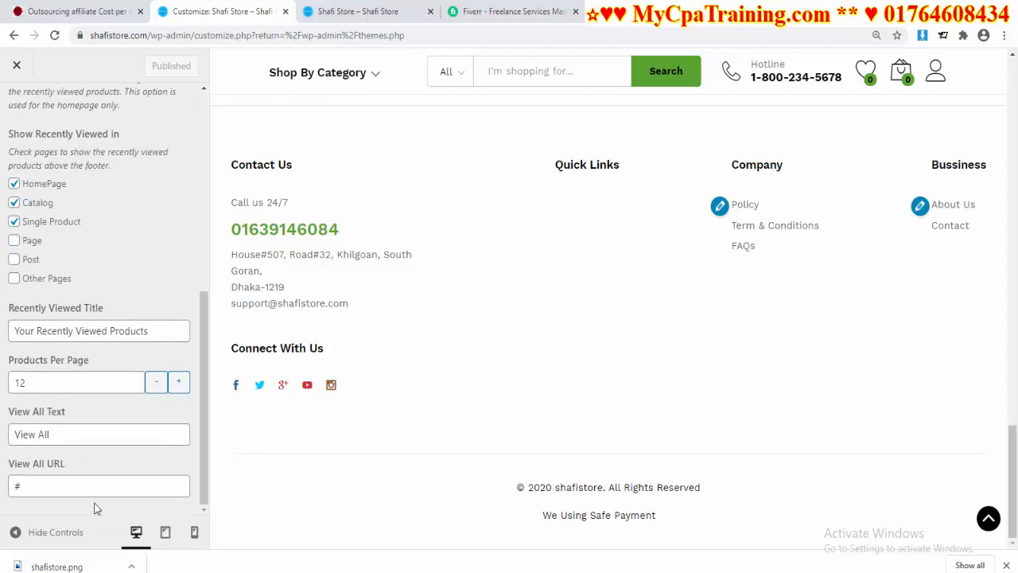
scroll(95, 493, "up", 5)
scroll(95, 493, "down", 5)
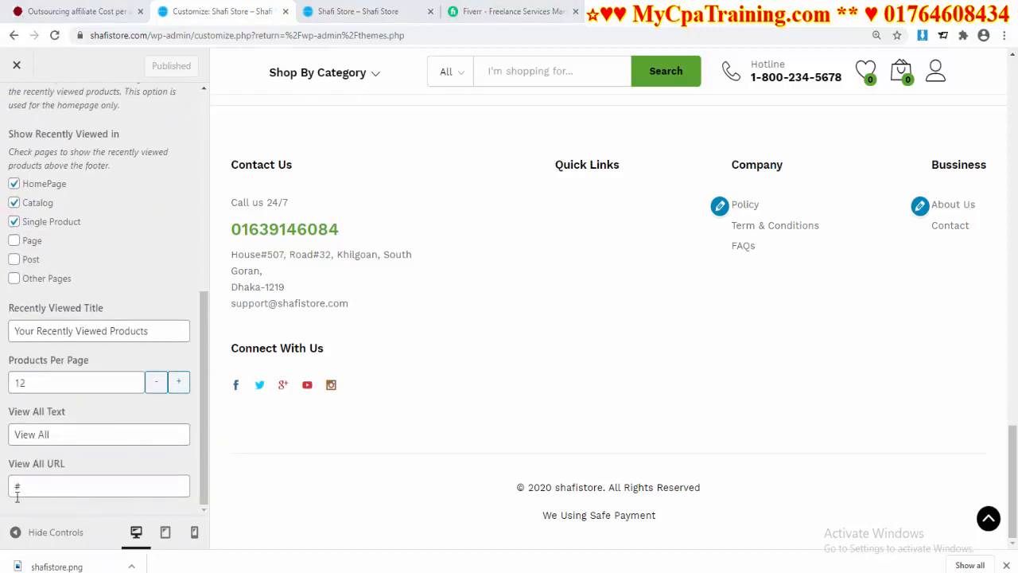
Open the Shop page on the live store and copy its web address
left_click(362, 11)
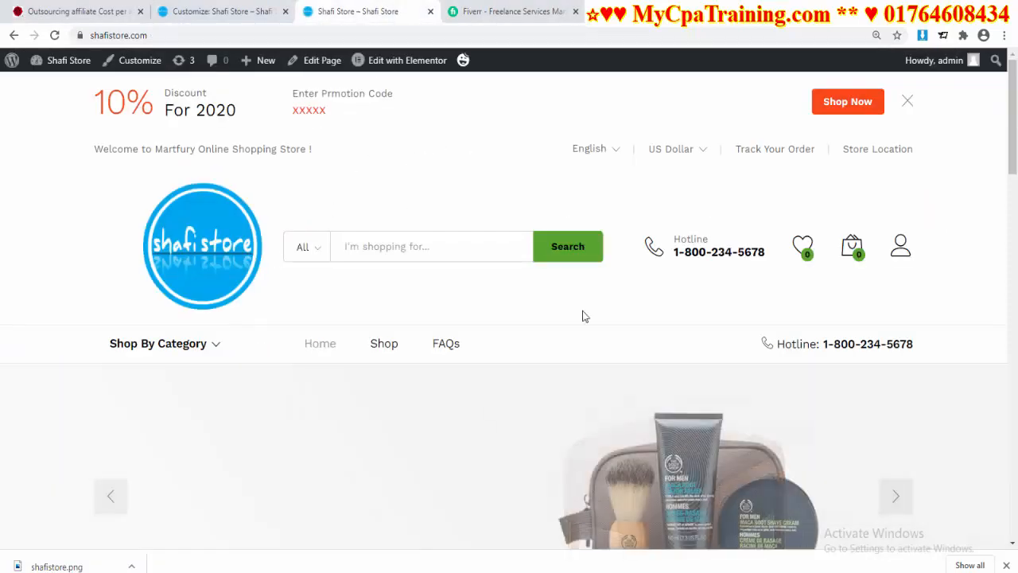
left_click(397, 350)
right_click(136, 35)
left_click(167, 109)
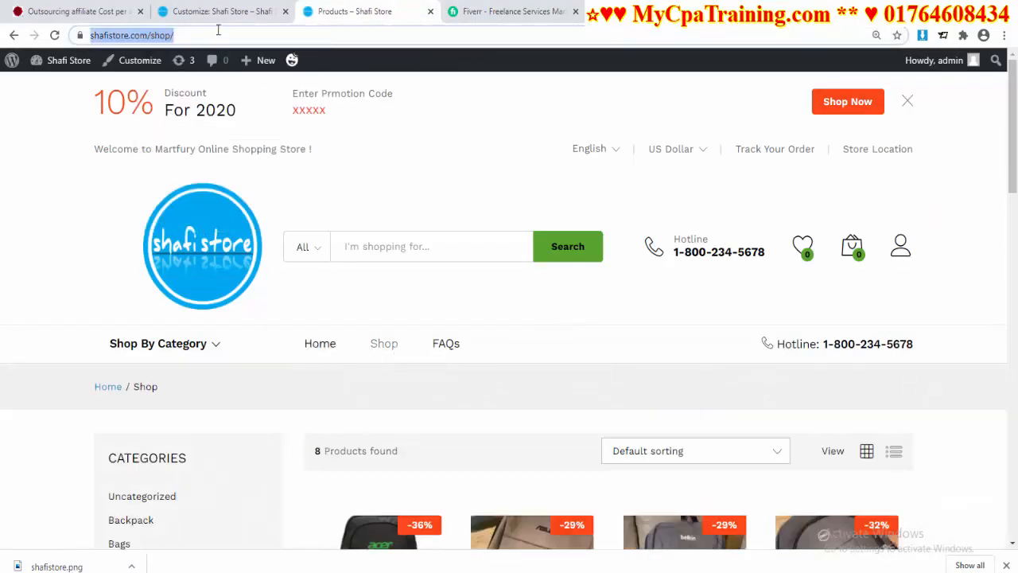
left_click(223, 11)
left_click(50, 485)
key("ctrl+a")
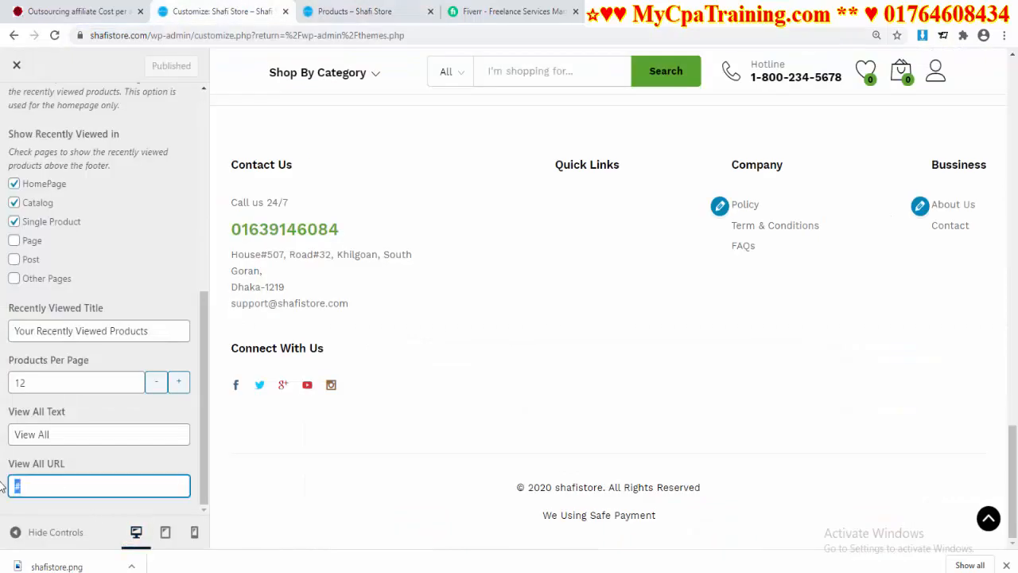
key("ctrl+v")
left_click(160, 69)
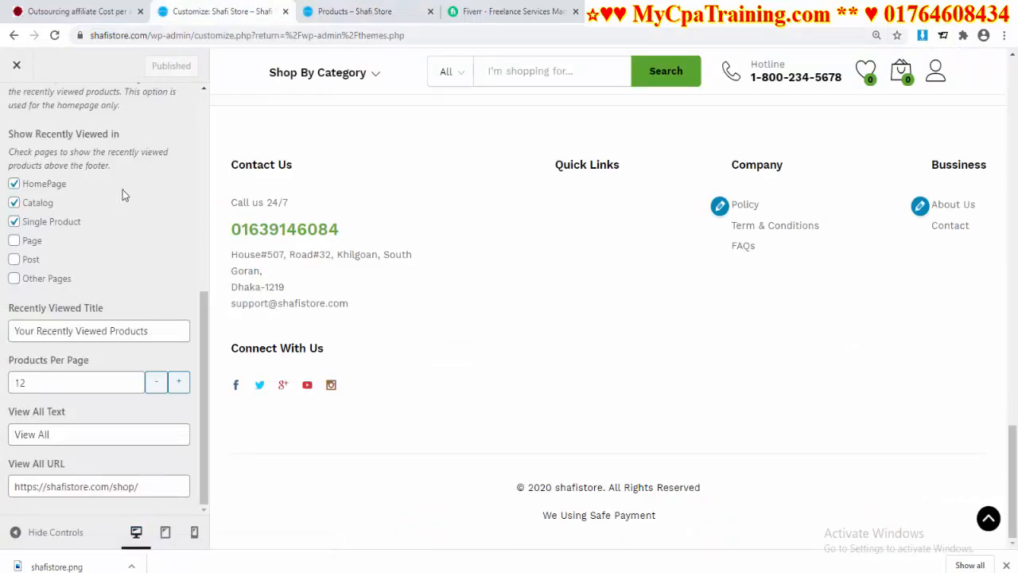
Leave the footer settings and check the Mobile Version option in the Mobile section's General settings
scroll(122, 189, "up", 10)
left_click(15, 118)
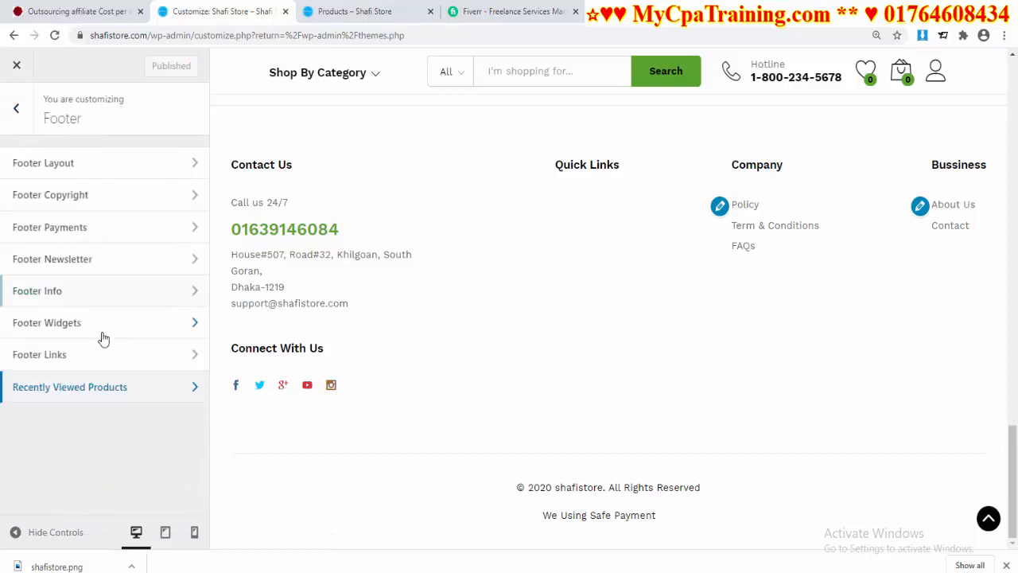
left_click(16, 108)
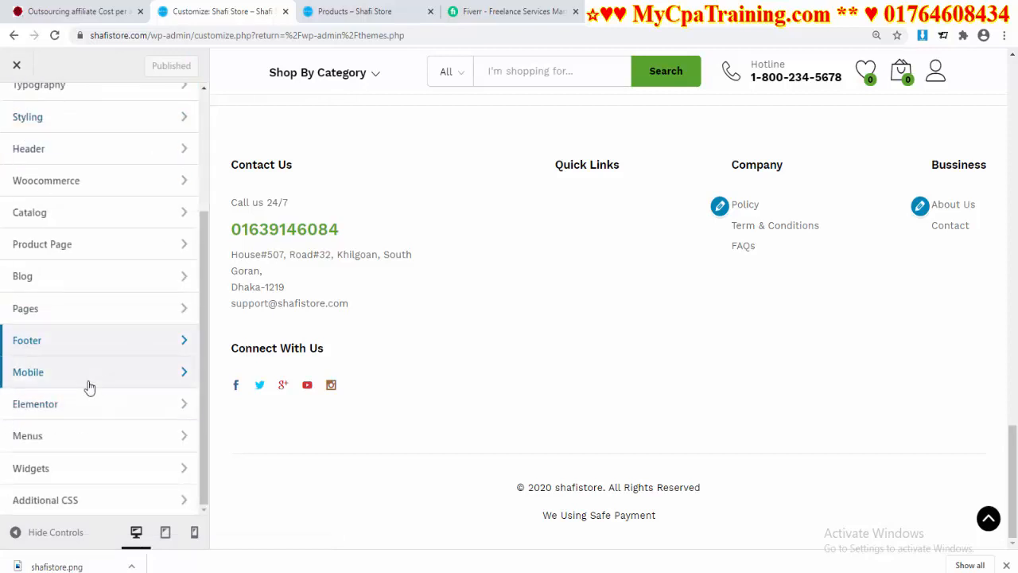
left_click(101, 383)
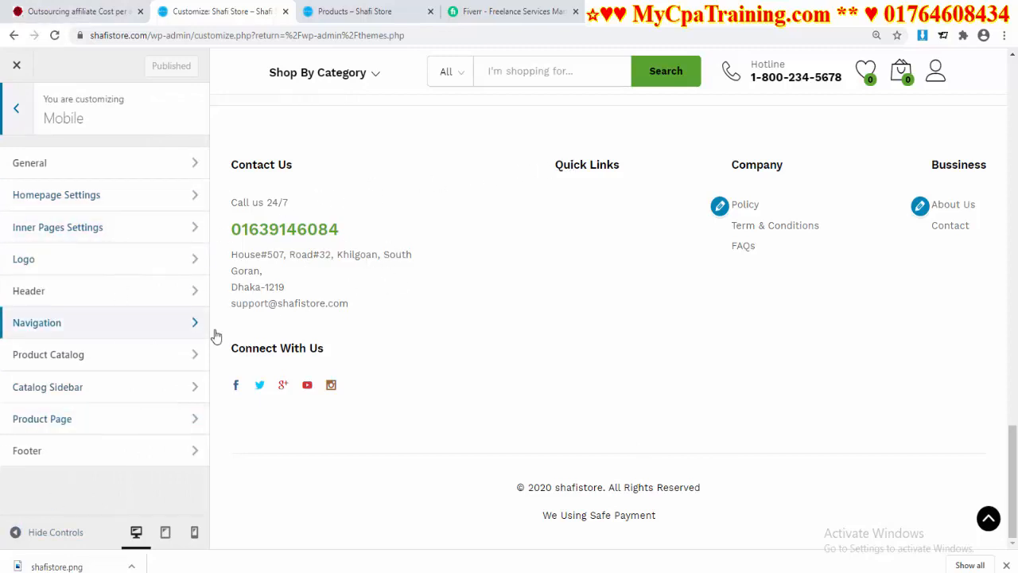
left_click(128, 164)
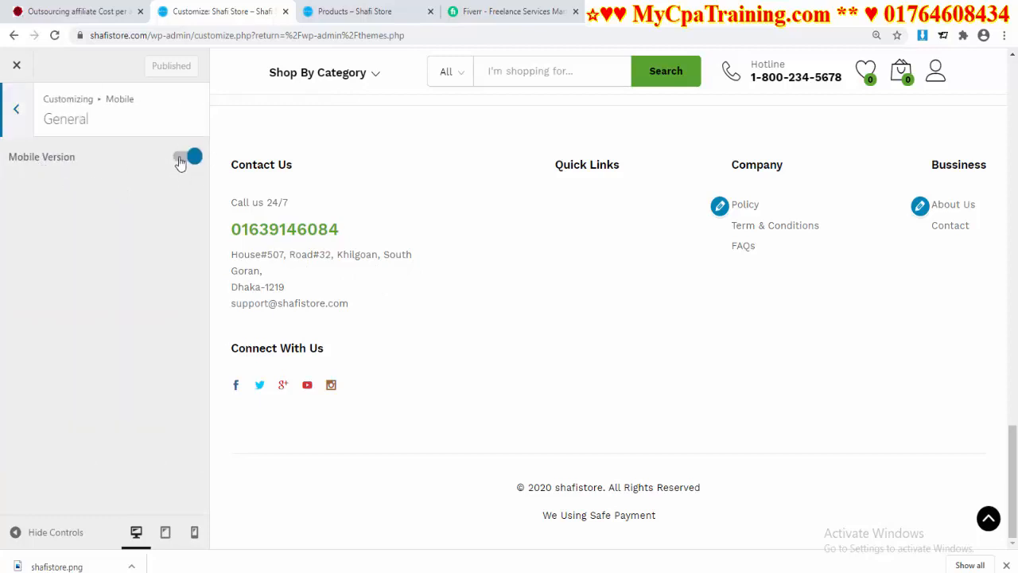
left_click(24, 118)
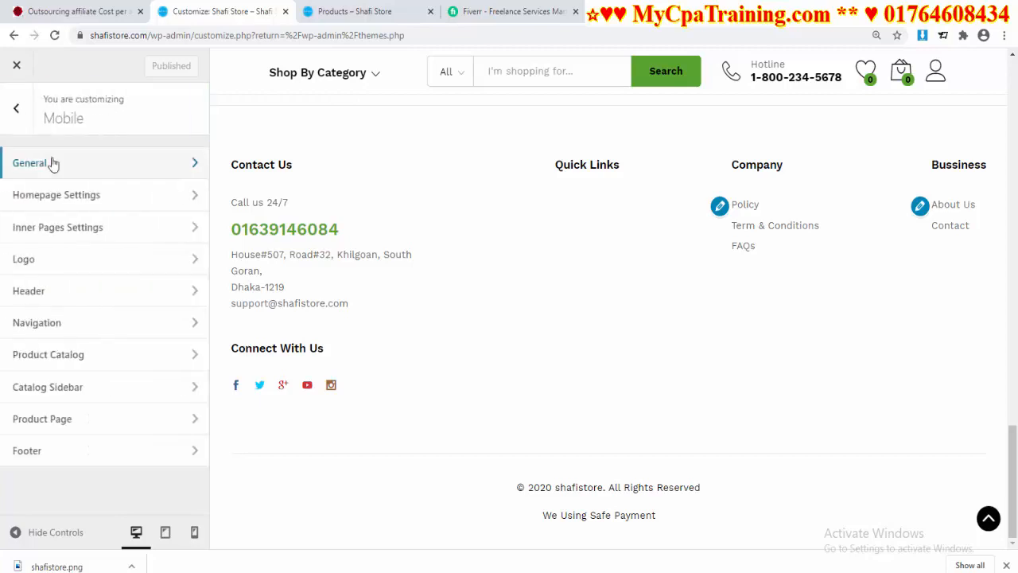
Review the page choices in the mobile Homepage Settings, keeping Home as the homepage, and look over the previewed page
left_click(114, 205)
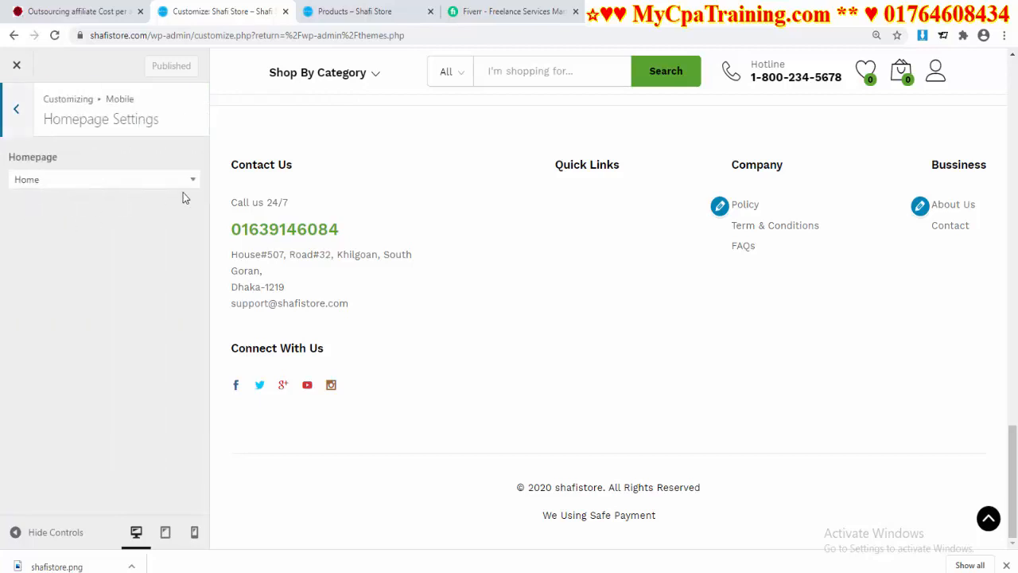
scroll(545, 220, "up", 6)
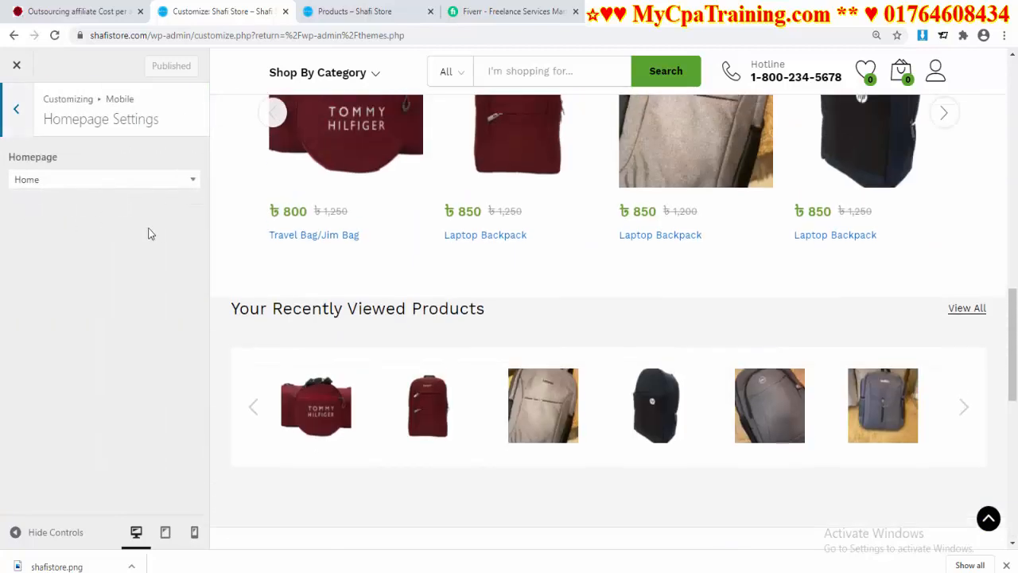
left_click(188, 181)
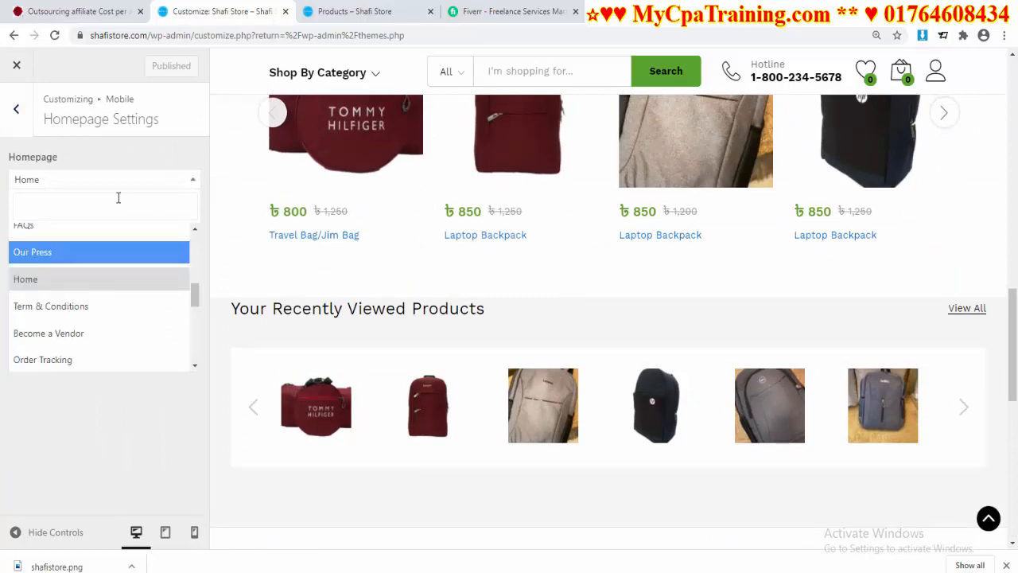
left_click(68, 280)
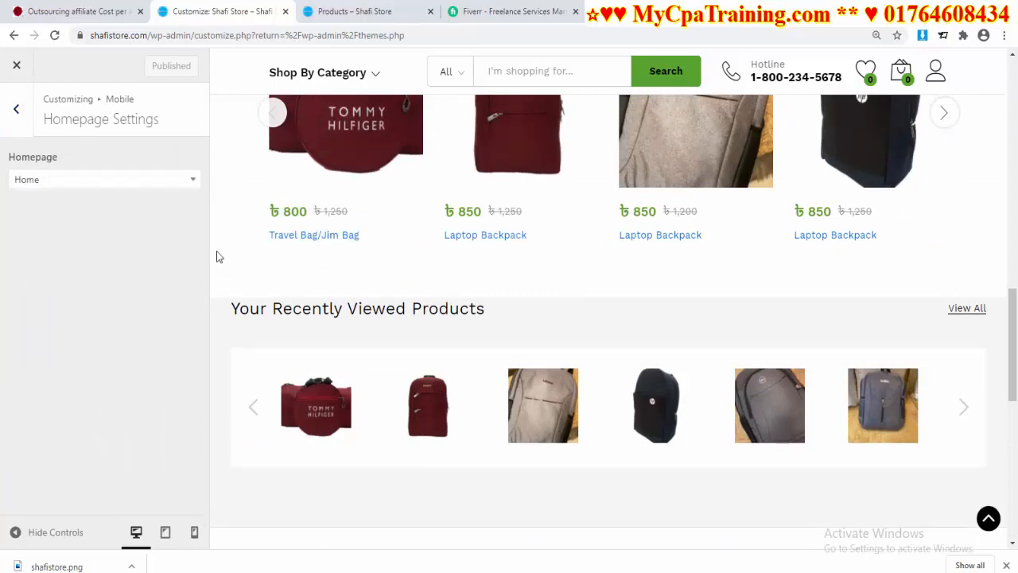
scroll(514, 220, "up", 13)
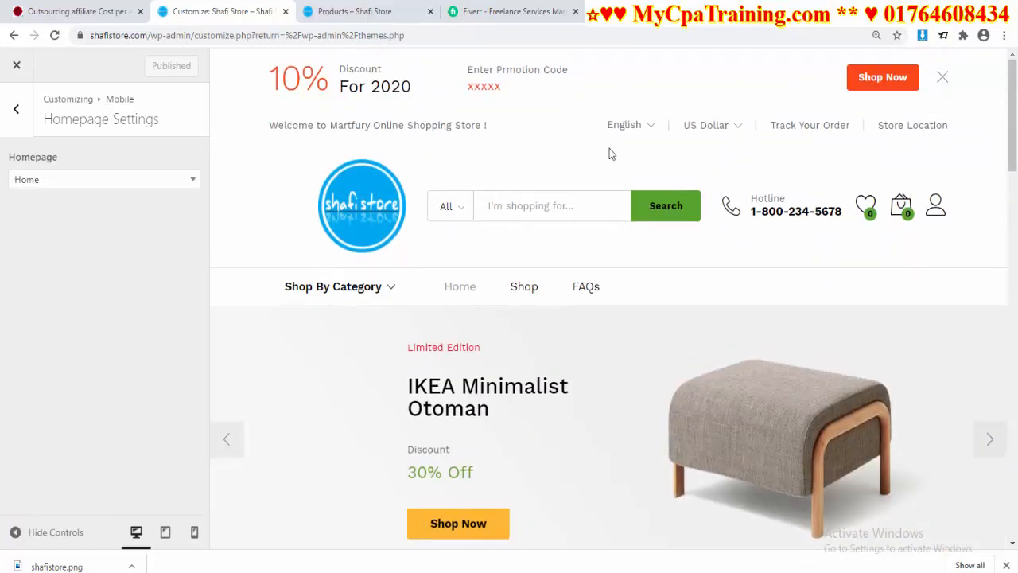
Load the live store's homepage, shafistore.com, in place of its Shop page
left_click(358, 11)
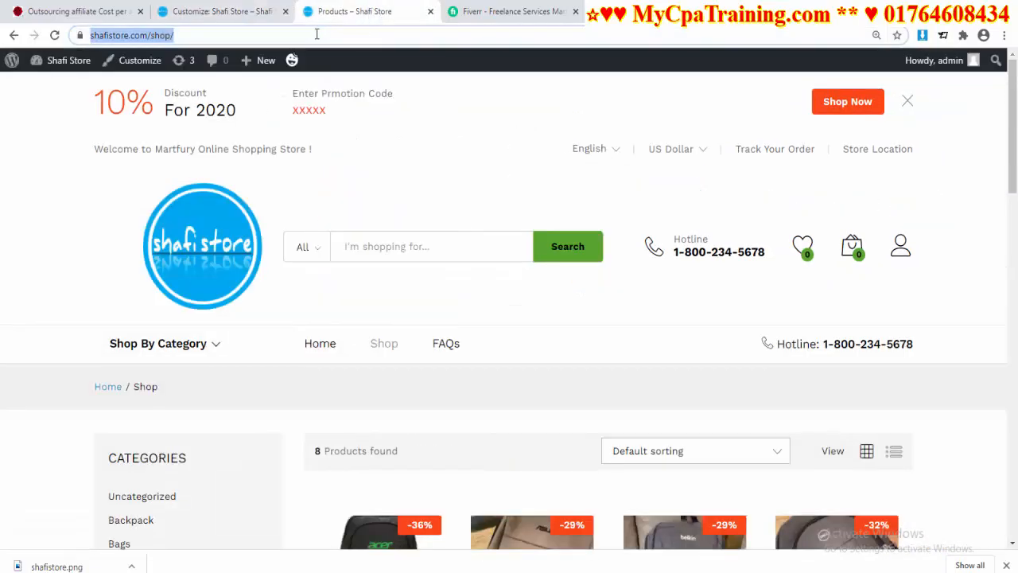
left_click(317, 34)
key("BackSpace")
key("BackSpace")
key("BackSpace")
key("BackSpace")
key("BackSpace")
key("BackSpace")
key("Return")
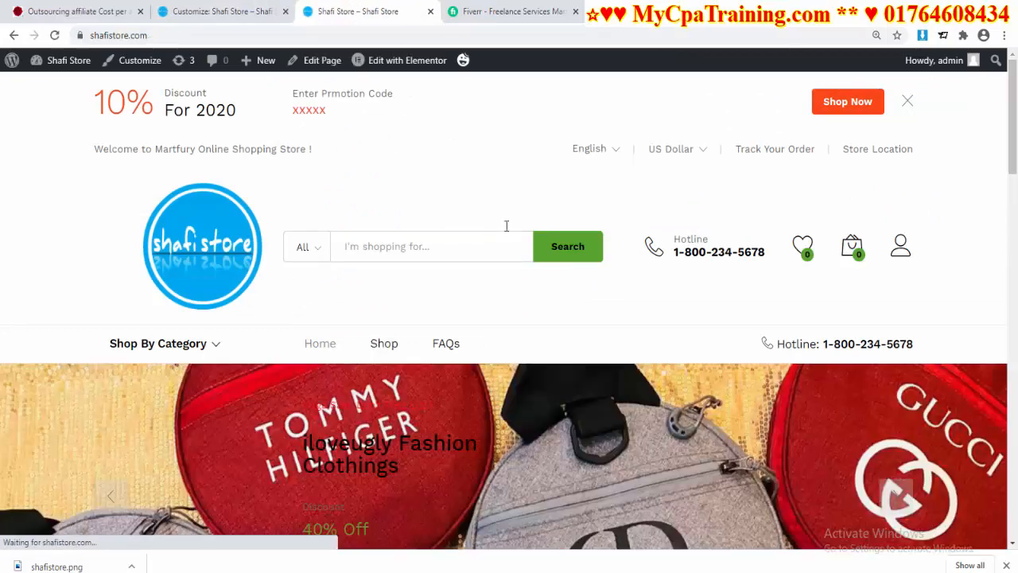
Detach the live store page into its own smaller window and examine its responsive layout from header to footer
left_click_drag(458, 135, 592, 92)
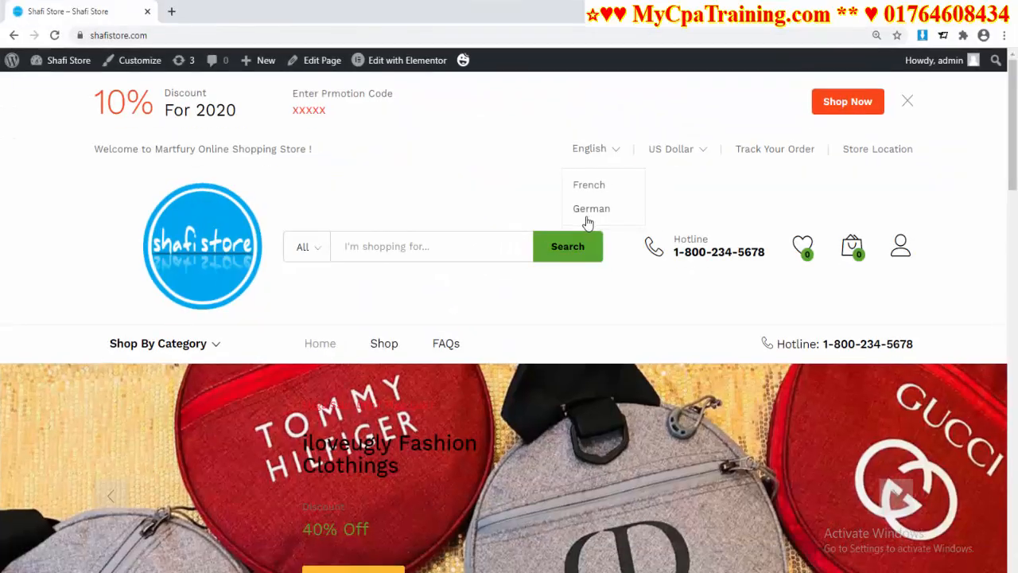
left_click(974, 6)
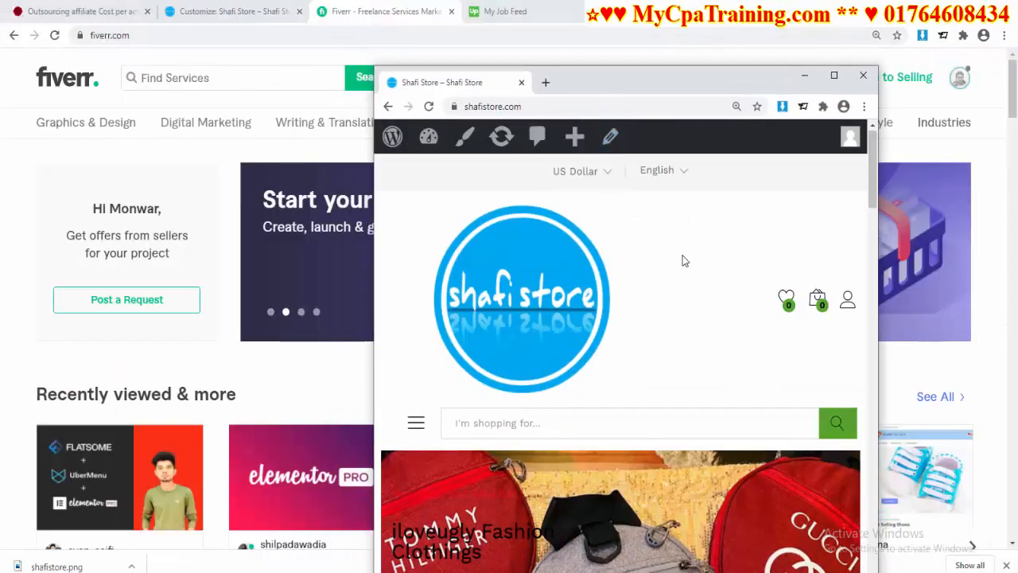
scroll(683, 256, "down", 10)
scroll(681, 305, "down", 5)
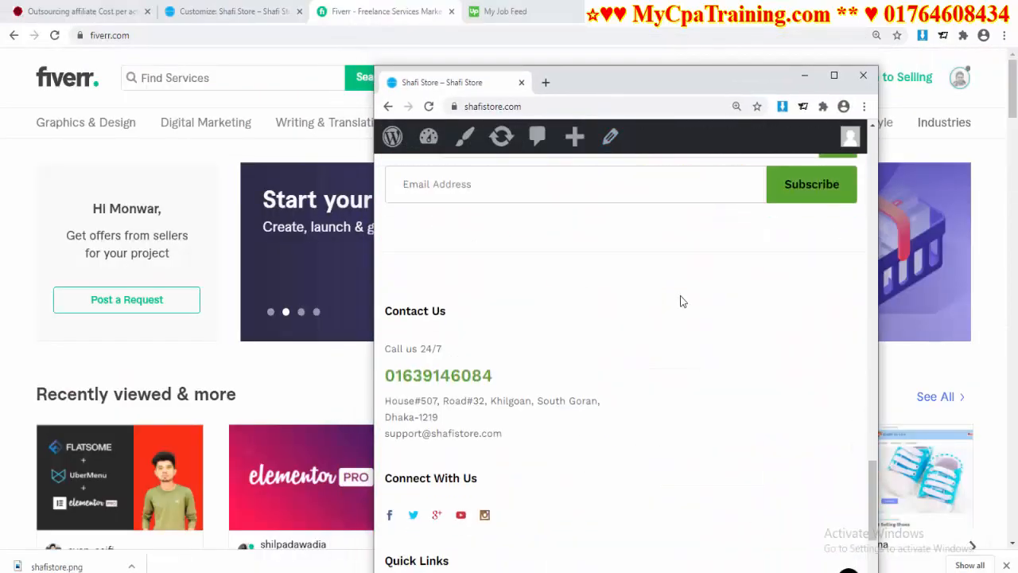
scroll(679, 298, "up", 8)
scroll(672, 274, "up", 8)
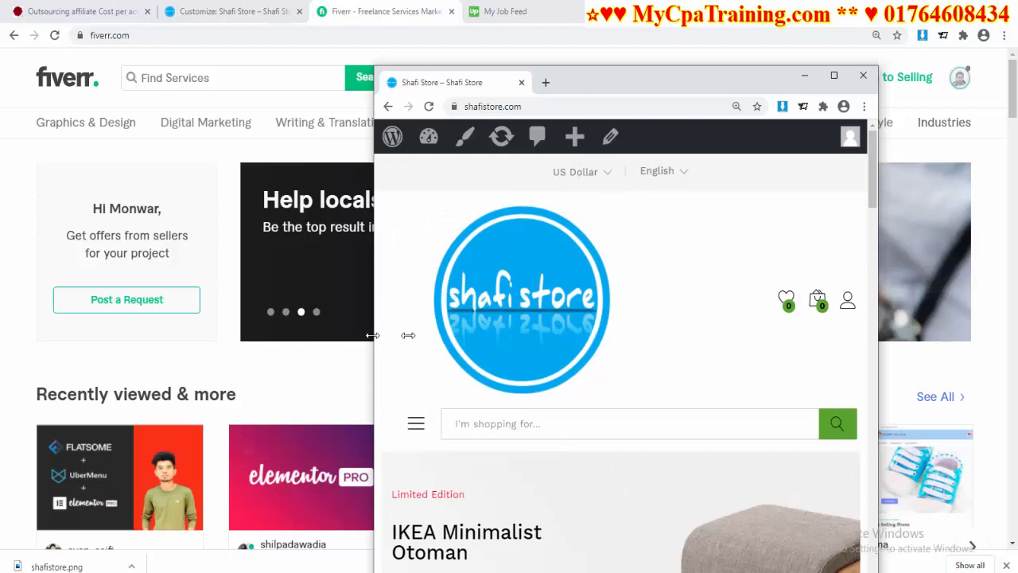
Narrow the store window to roughly phone width and examine how the header, products, newsletter and footer links adapt
left_click_drag(373, 335, 561, 335)
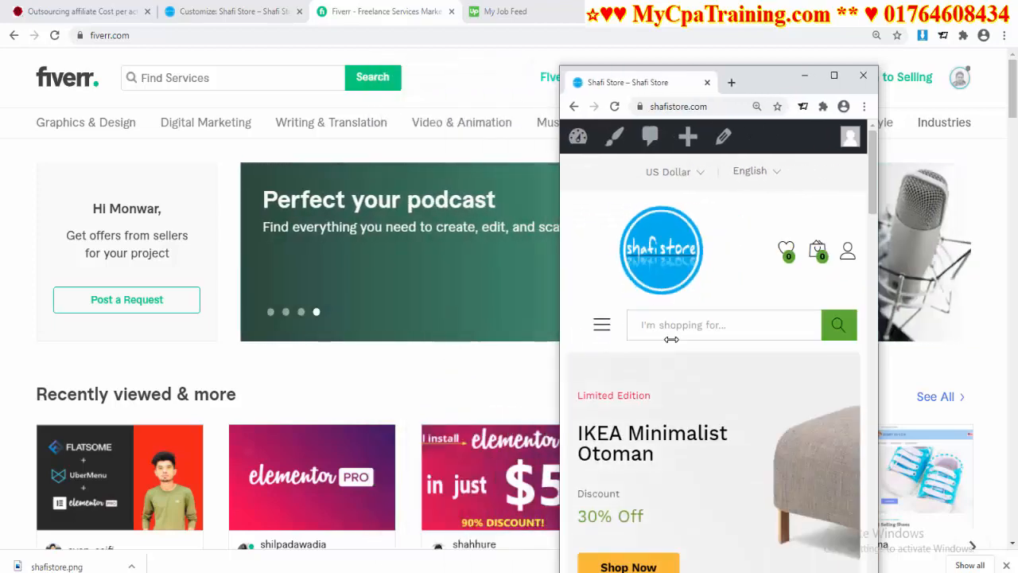
scroll(792, 296, "down", 15)
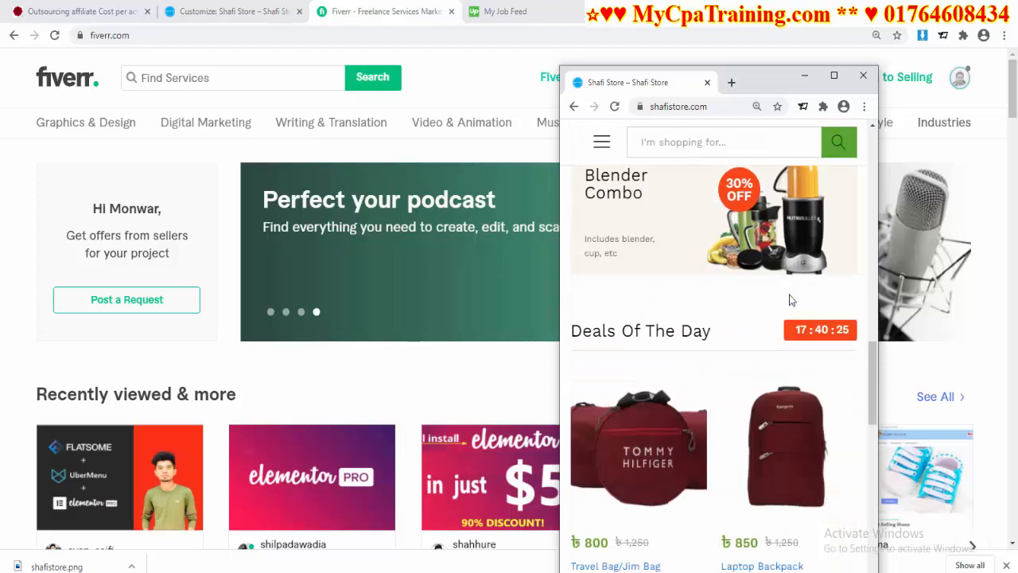
scroll(790, 300, "down", 8)
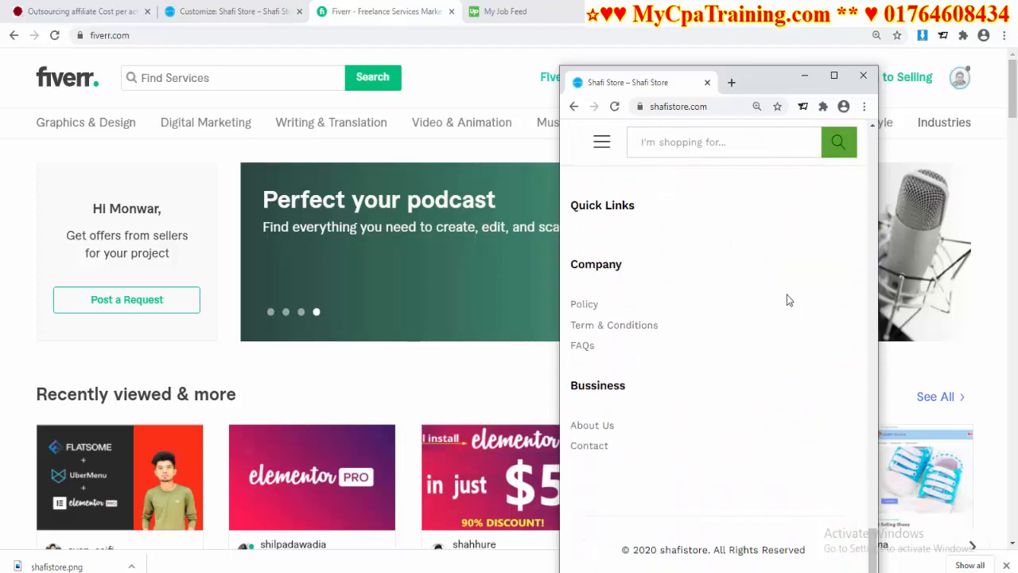
scroll(786, 294, "up", 20)
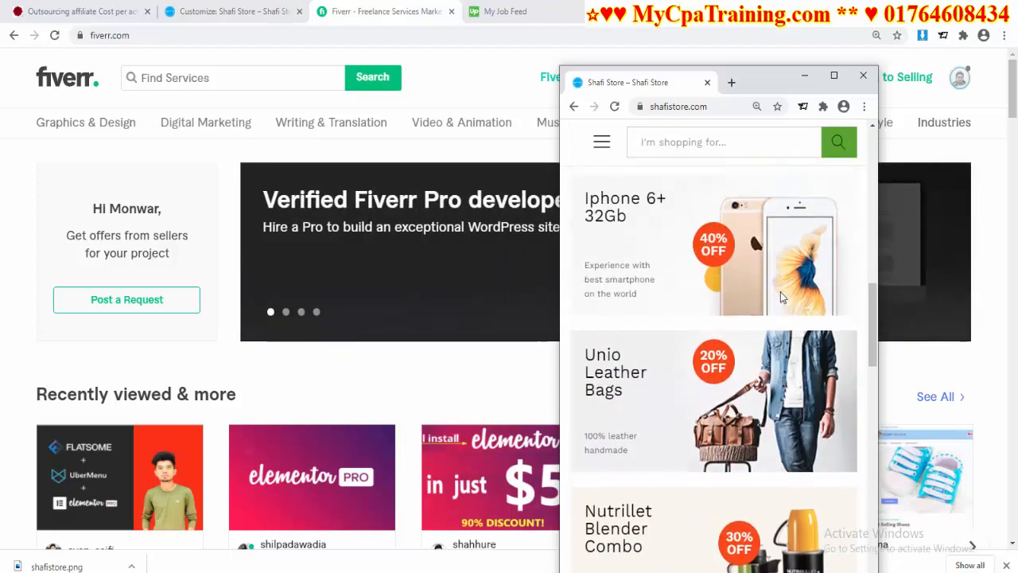
scroll(780, 291, "up", 6)
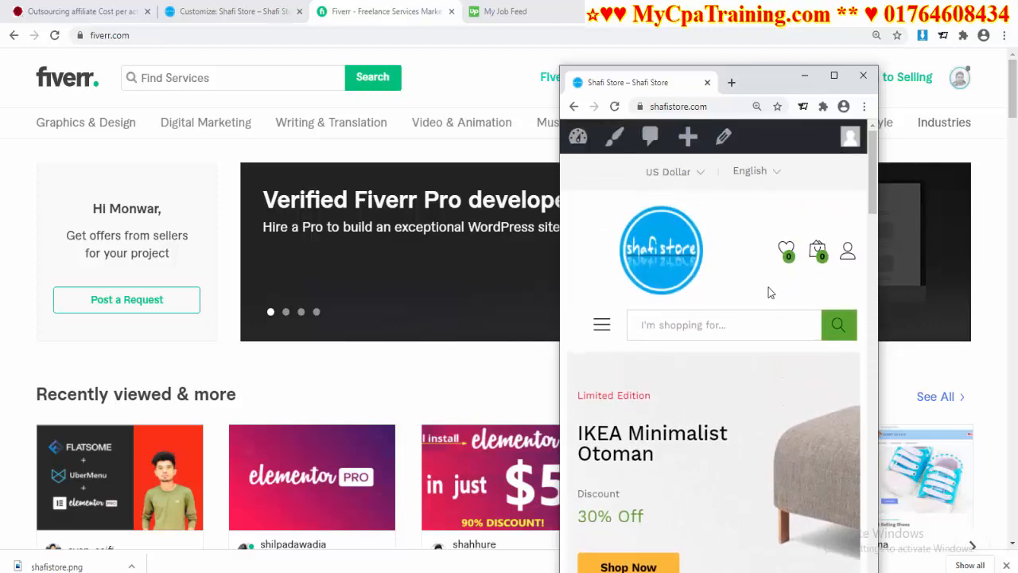
scroll(769, 287, "down", 3)
scroll(768, 292, "down", 15)
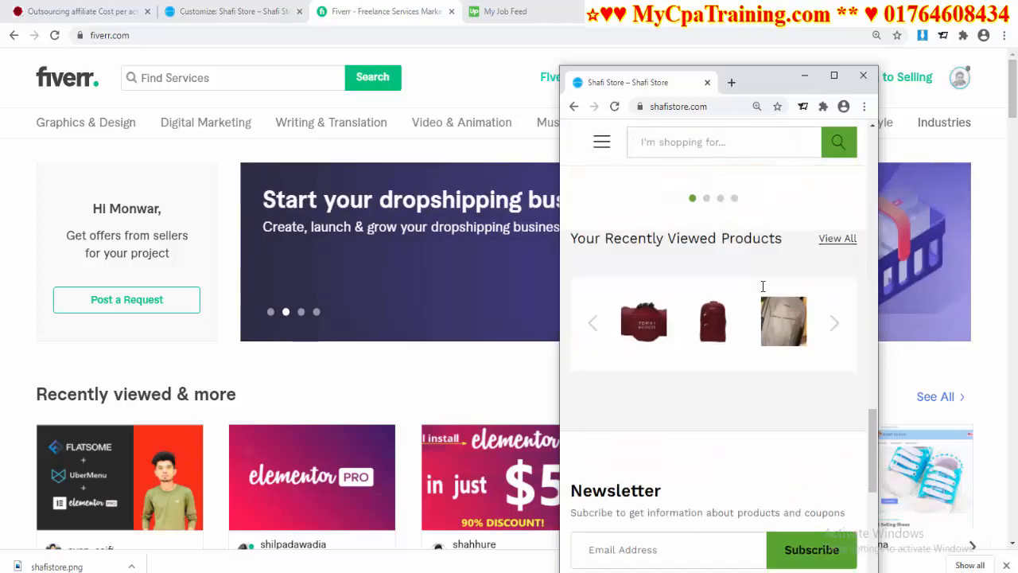
Move the store page back into the main browser window and review the Header Layout choices in the mobile Inner Pages Settings
left_click_drag(619, 84, 311, 14)
left_click(213, 12)
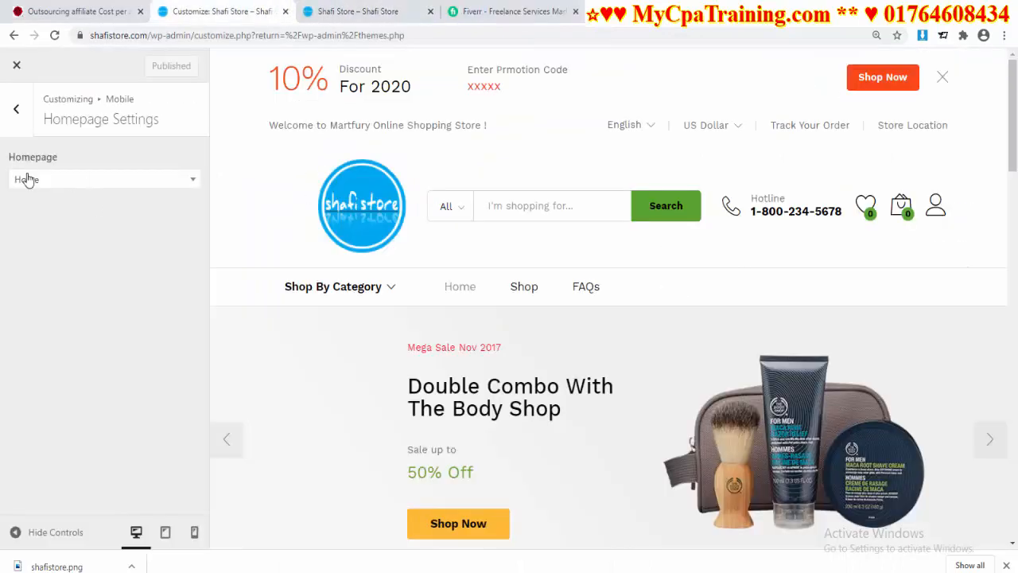
left_click(16, 113)
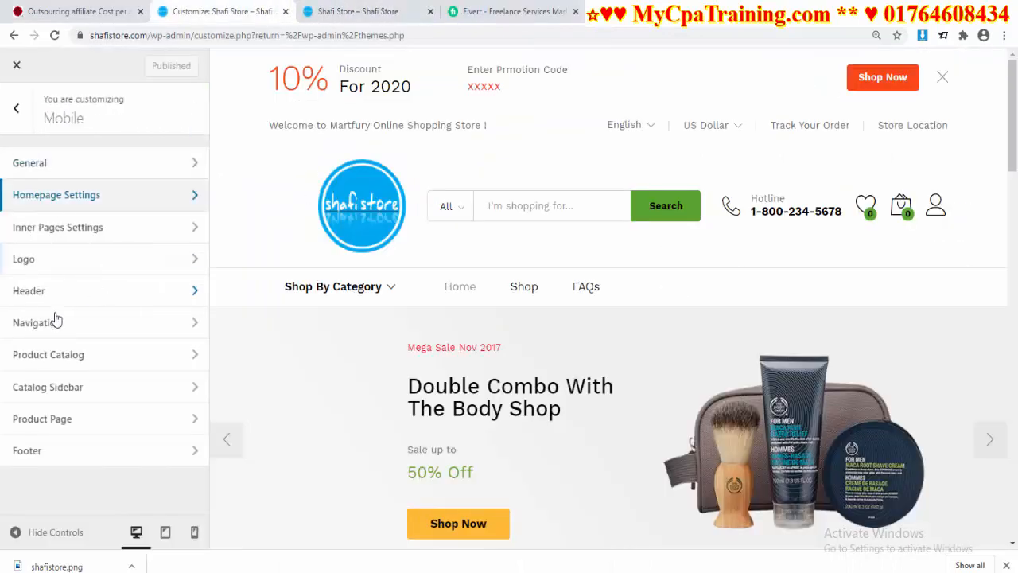
left_click(96, 231)
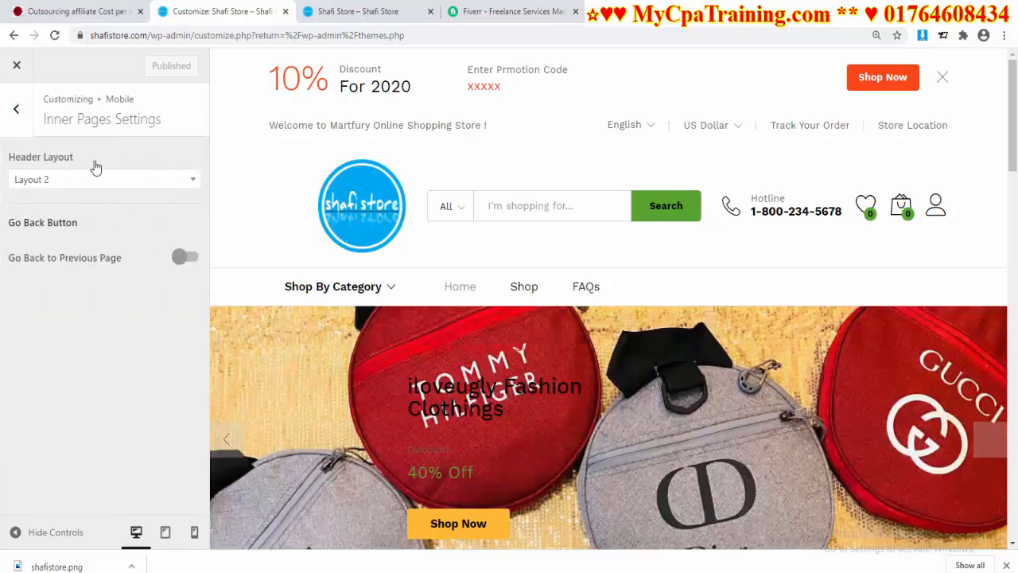
left_click(192, 184)
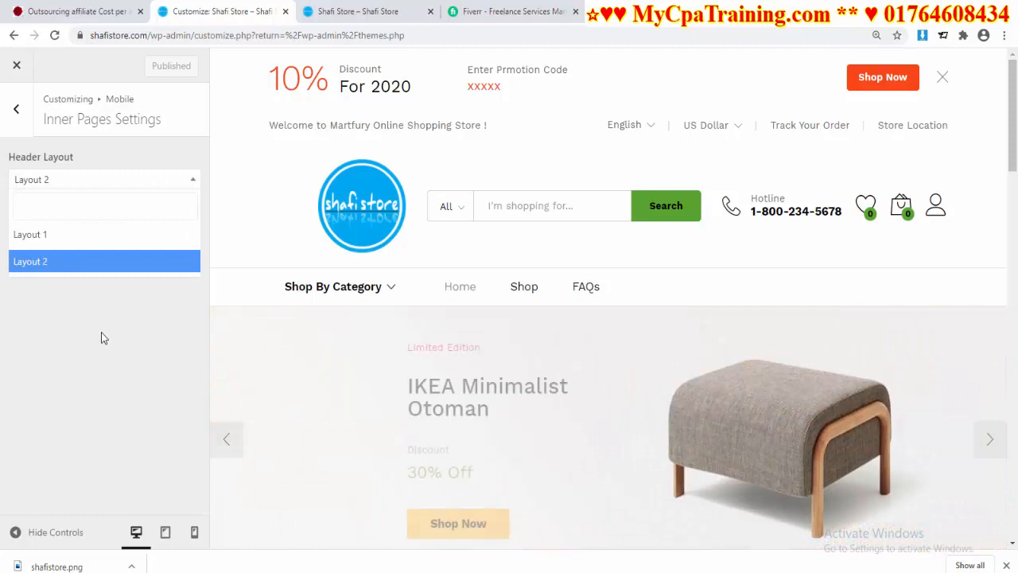
left_click(101, 334)
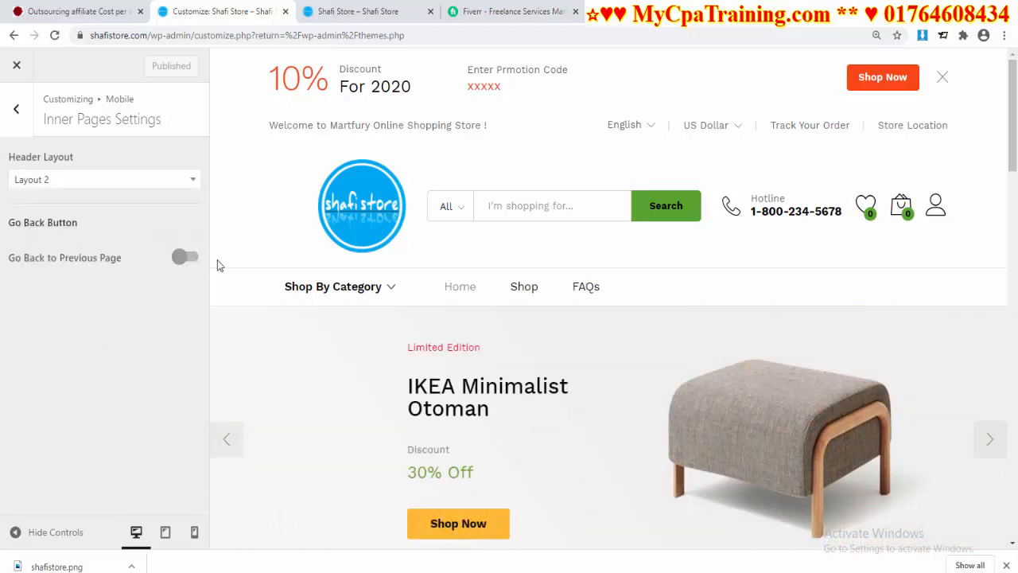
Set the round Shafi Store image from the Media Library as the mobile logo and publish the change
left_click(16, 108)
left_click(102, 269)
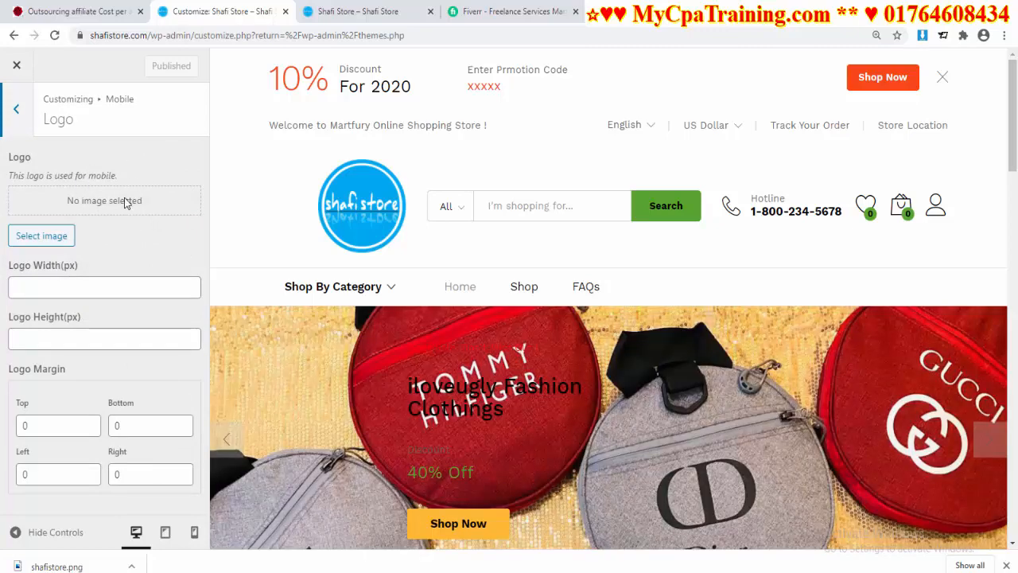
left_click(362, 11)
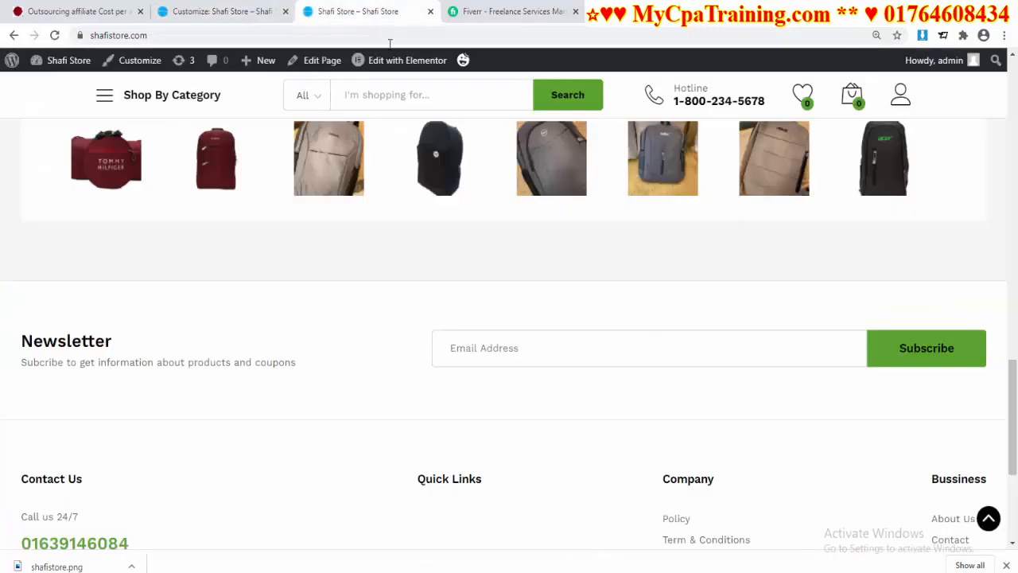
left_click(238, 11)
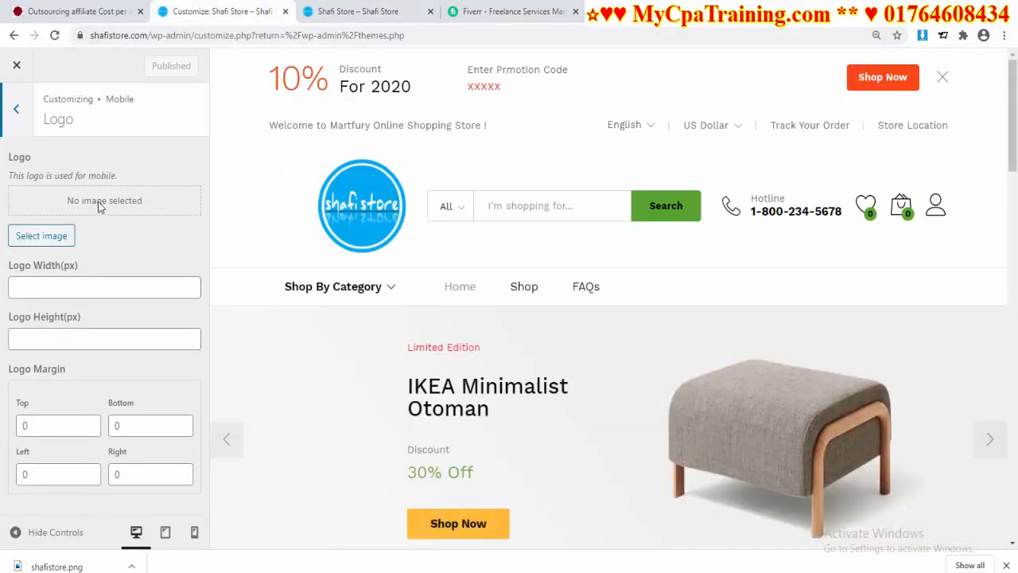
left_click(44, 238)
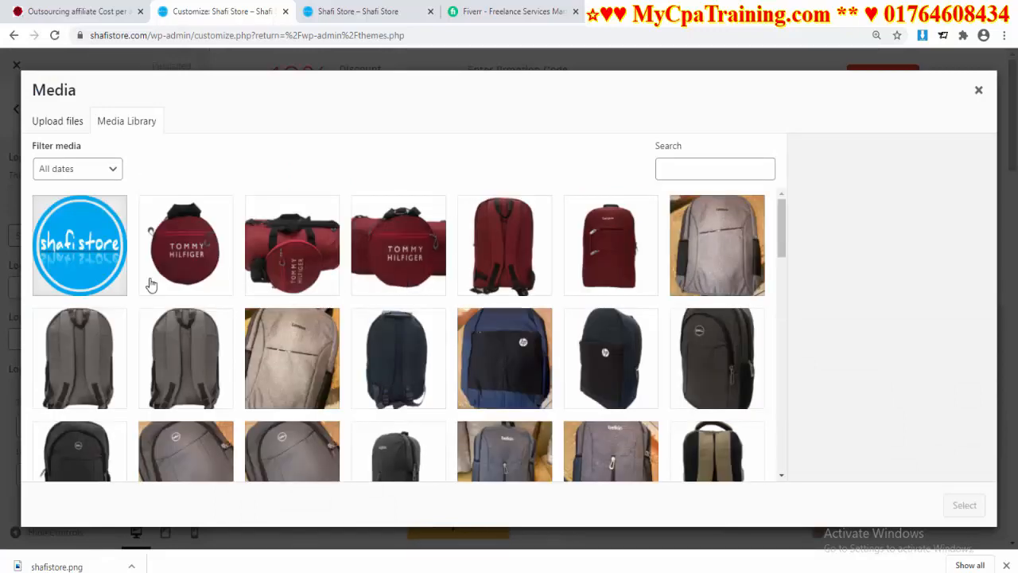
left_click(80, 247)
left_click(964, 505)
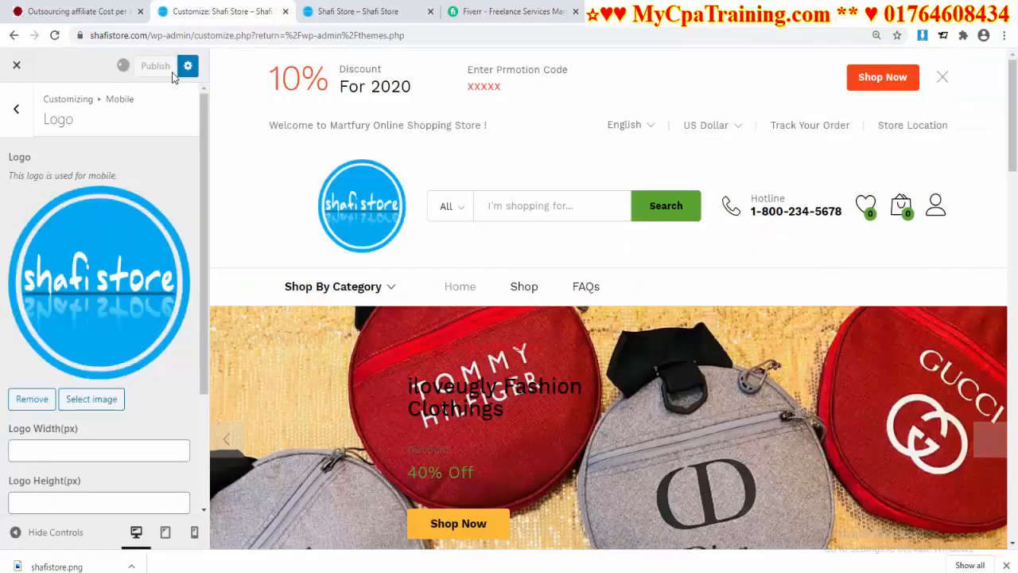
Detach the live store page, narrow it to roughly phone width and examine how its logo, header and upper homepage sections look
left_click(342, 18)
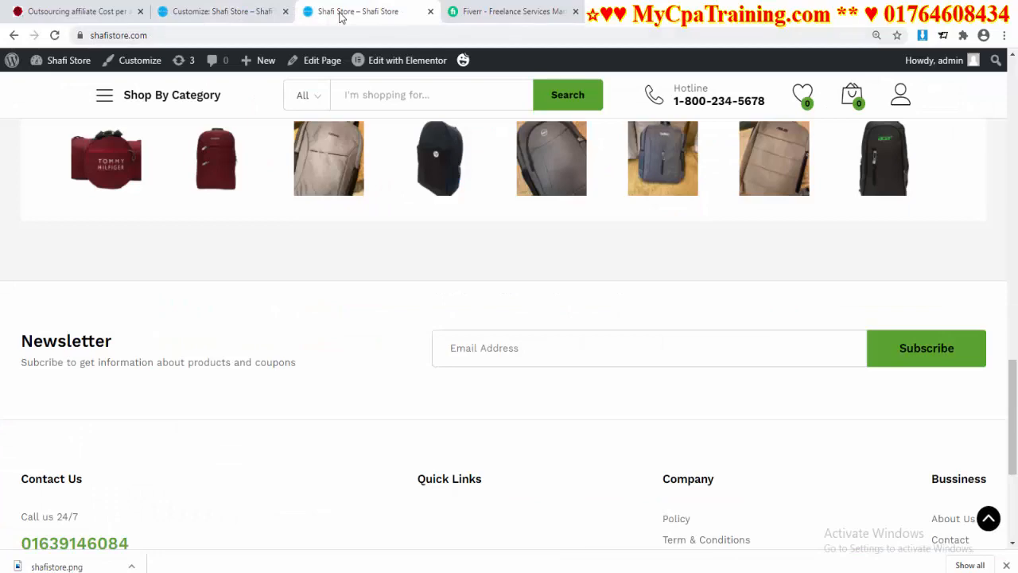
left_click_drag(340, 18, 560, 102)
left_click(974, 11)
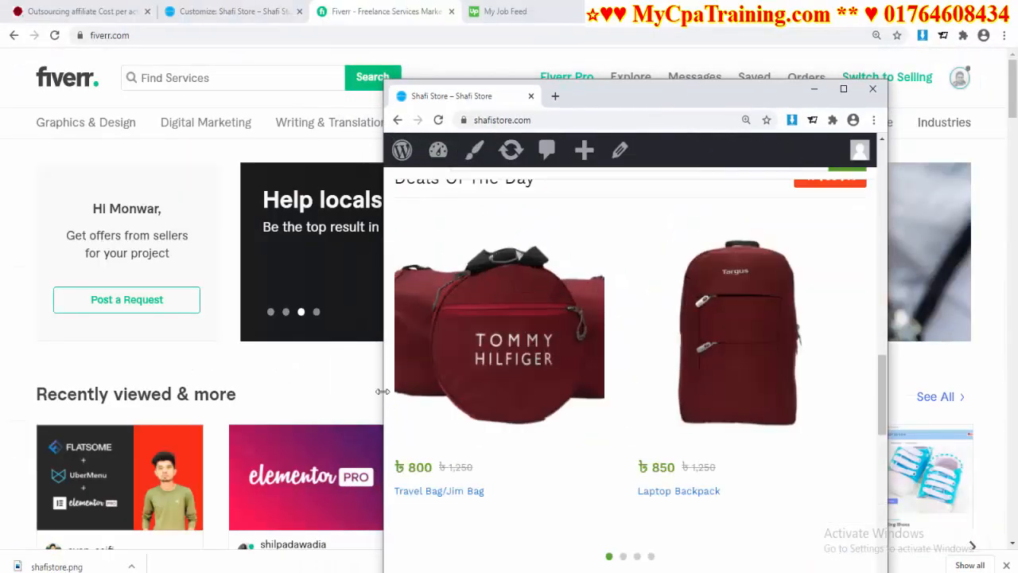
left_click_drag(385, 385, 570, 381)
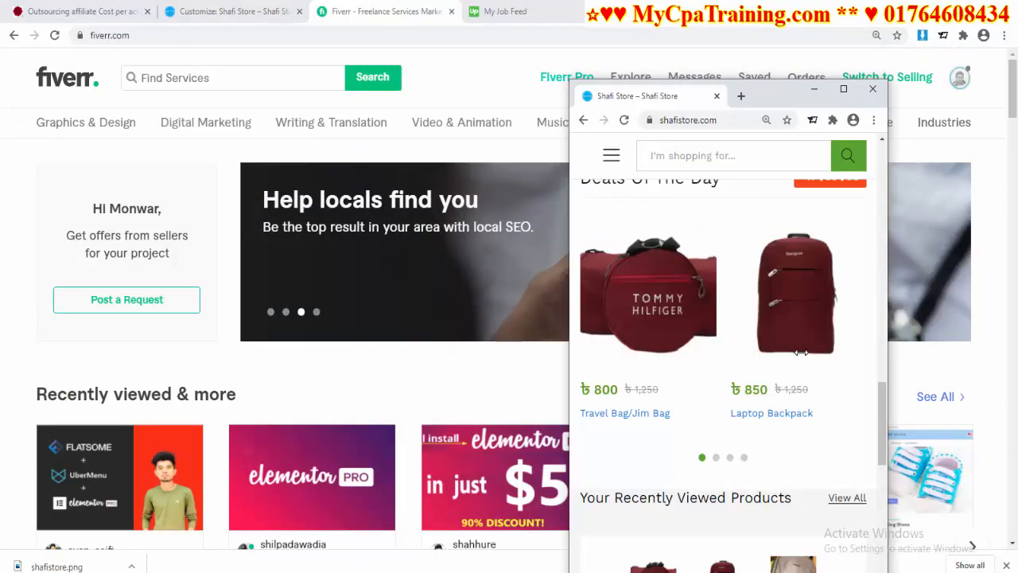
scroll(790, 338, "up", 4)
scroll(788, 327, "up", 8)
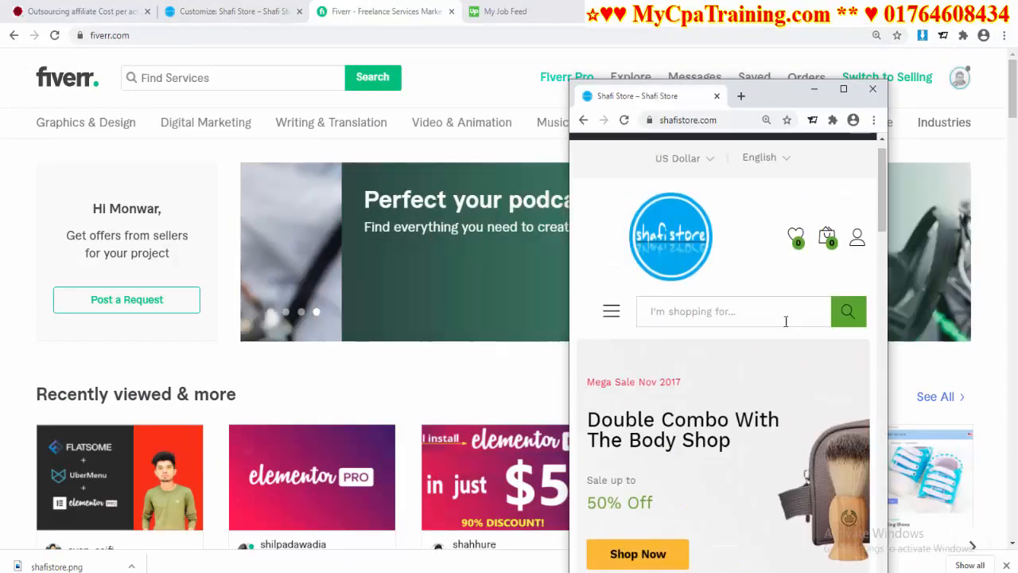
scroll(785, 323, "down", 5)
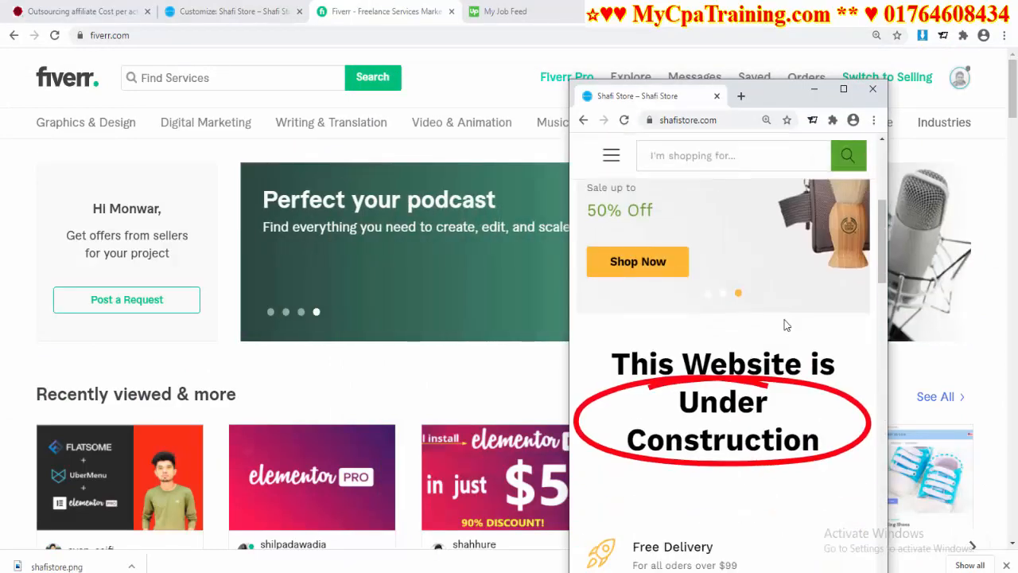
scroll(784, 325, "up", 5)
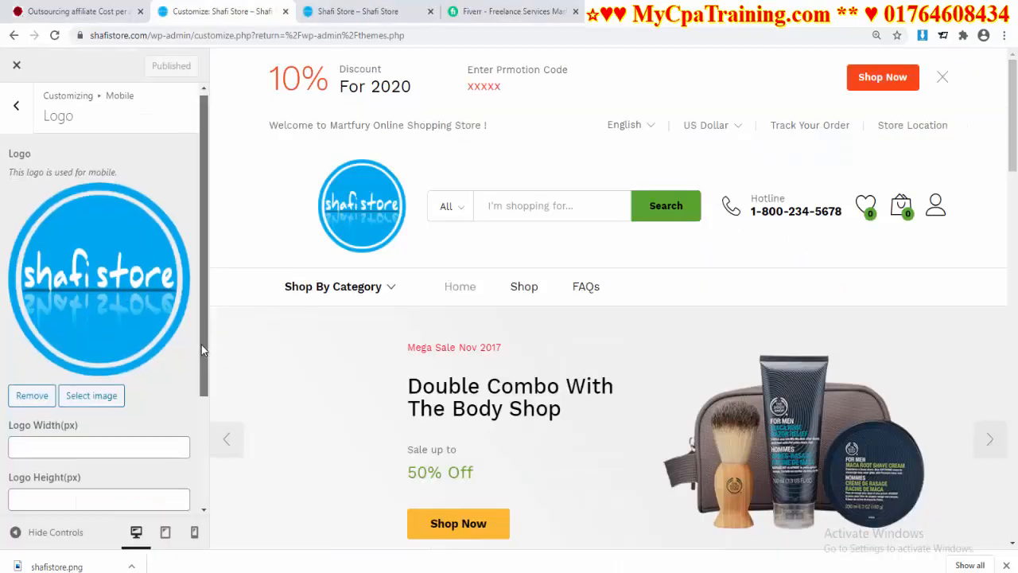
Review the mobile logo's size and margin fields and the mobile Header options, including the Sticky Header Type choices
scroll(201, 344, "down", 3)
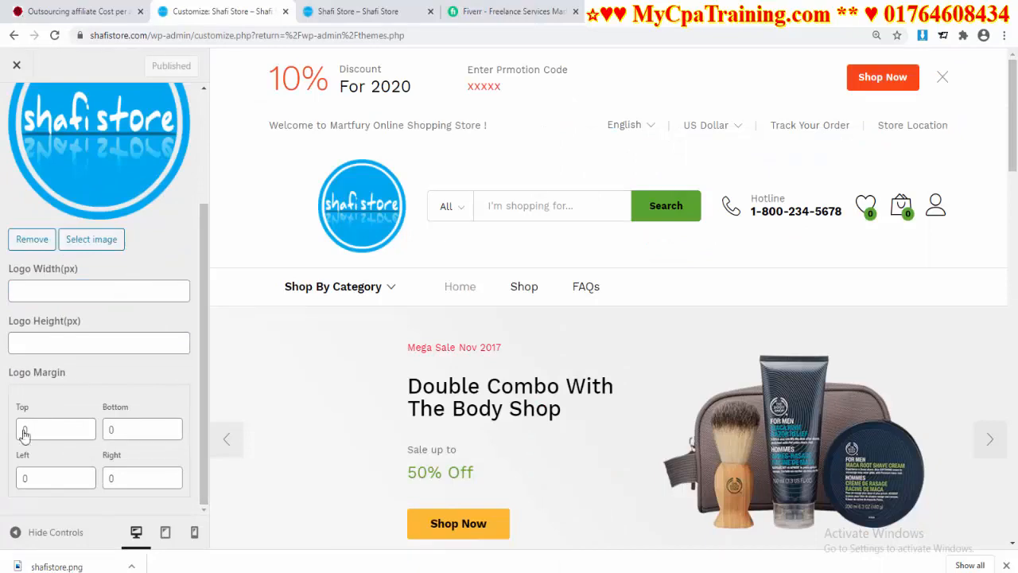
scroll(175, 267, "up", 3)
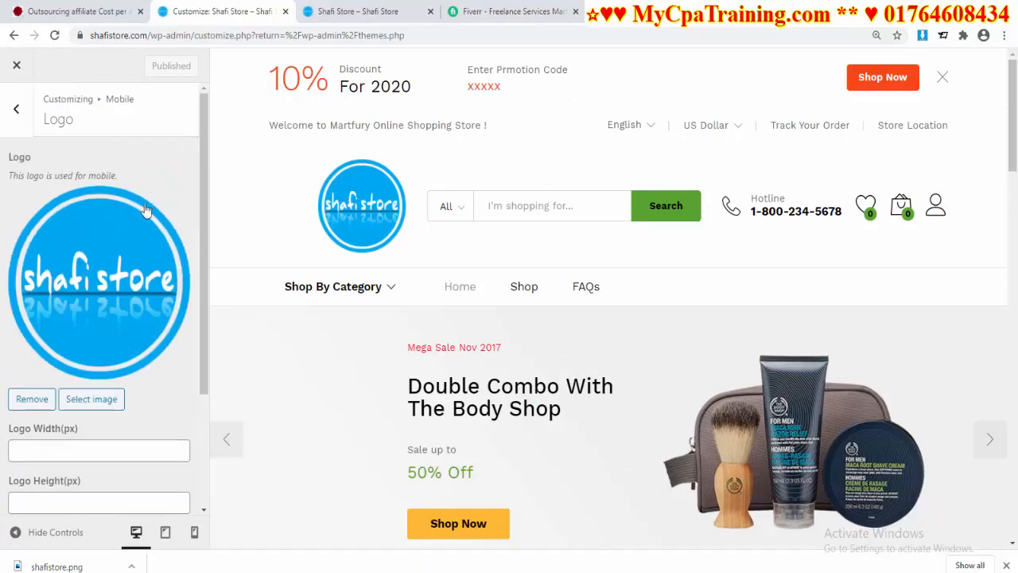
left_click(18, 119)
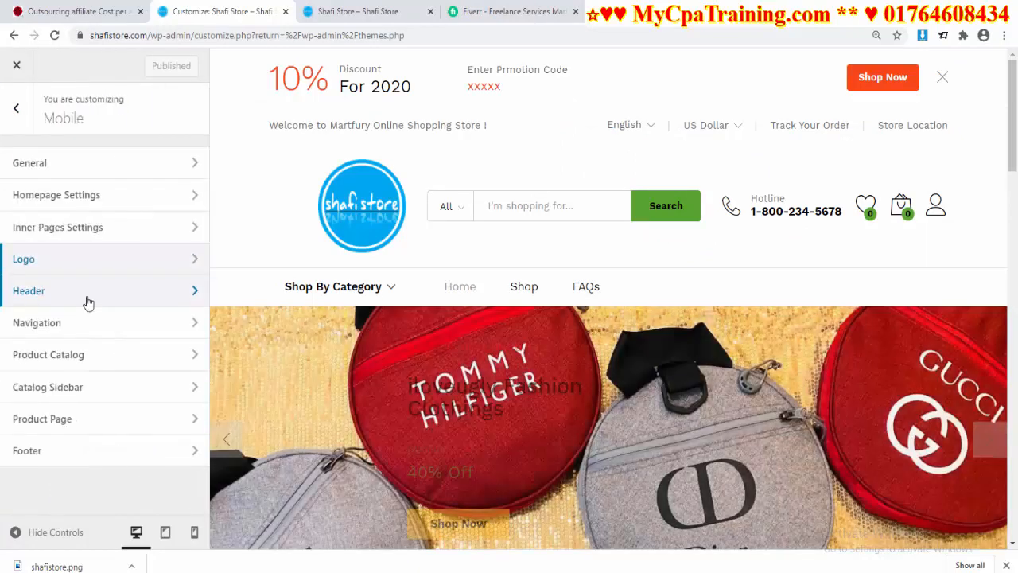
left_click(83, 296)
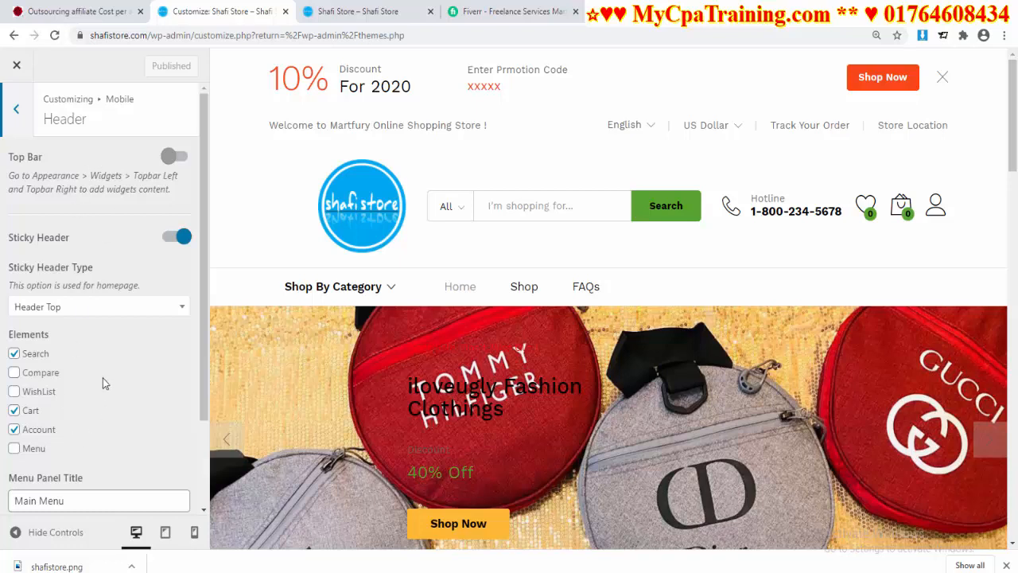
scroll(103, 378, "down", 2)
scroll(103, 378, "up", 2)
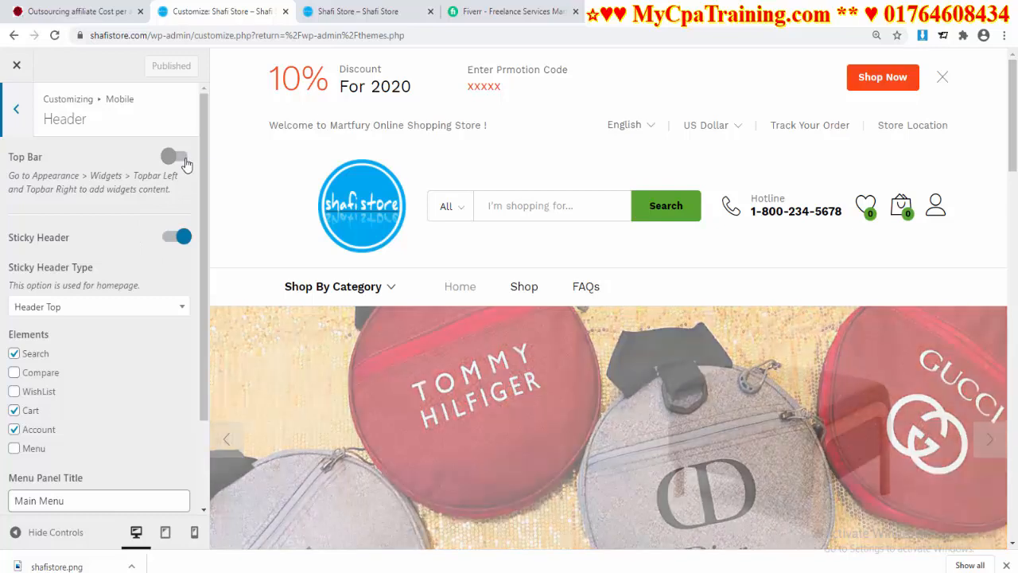
scroll(92, 214, "down", 2)
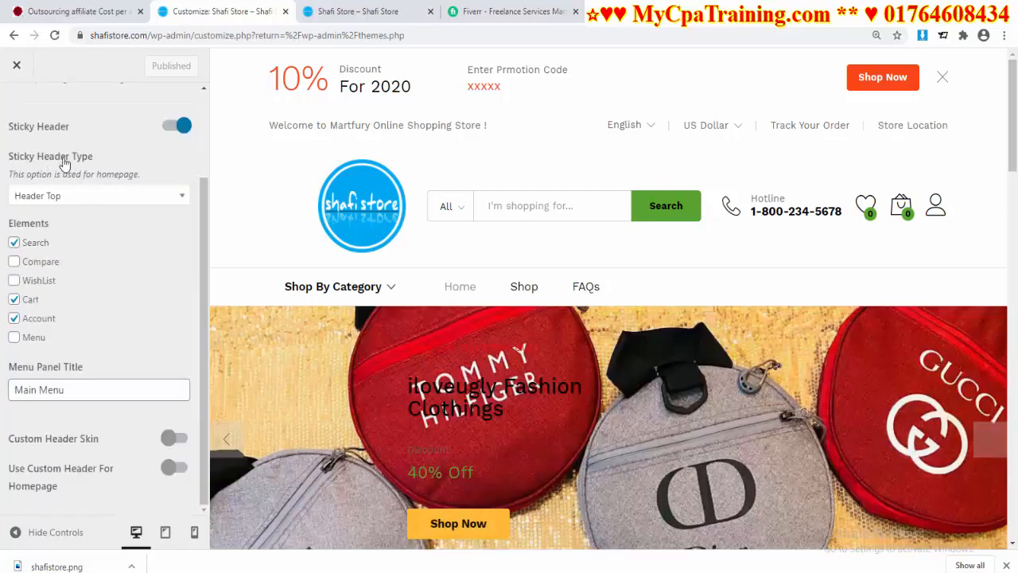
left_click(179, 206)
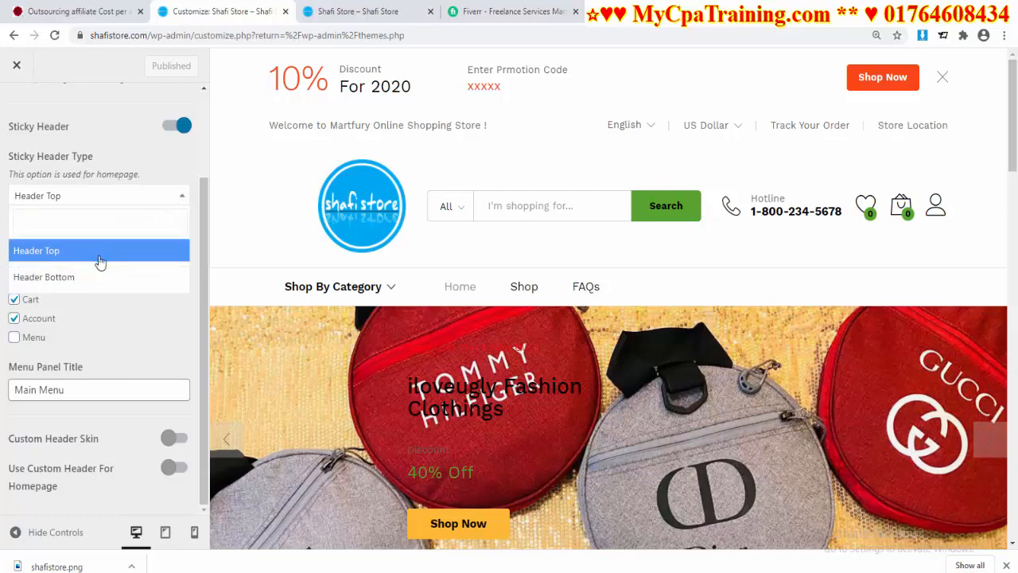
left_click(153, 326)
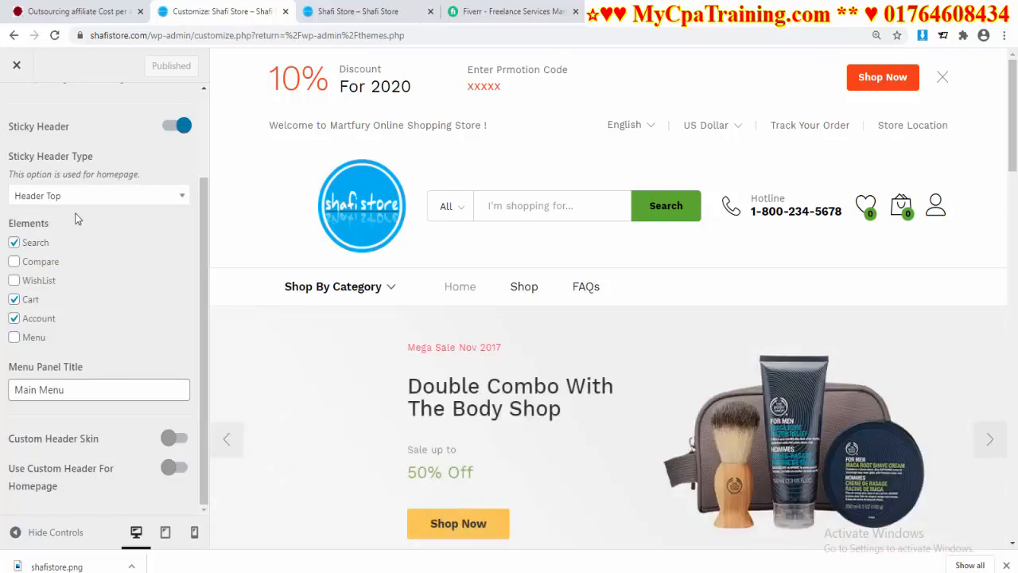
Detach the store page again and compare its slide-out category menu with the mobile Header's Menu Panel Title setting
left_click_drag(402, 12, 616, 254)
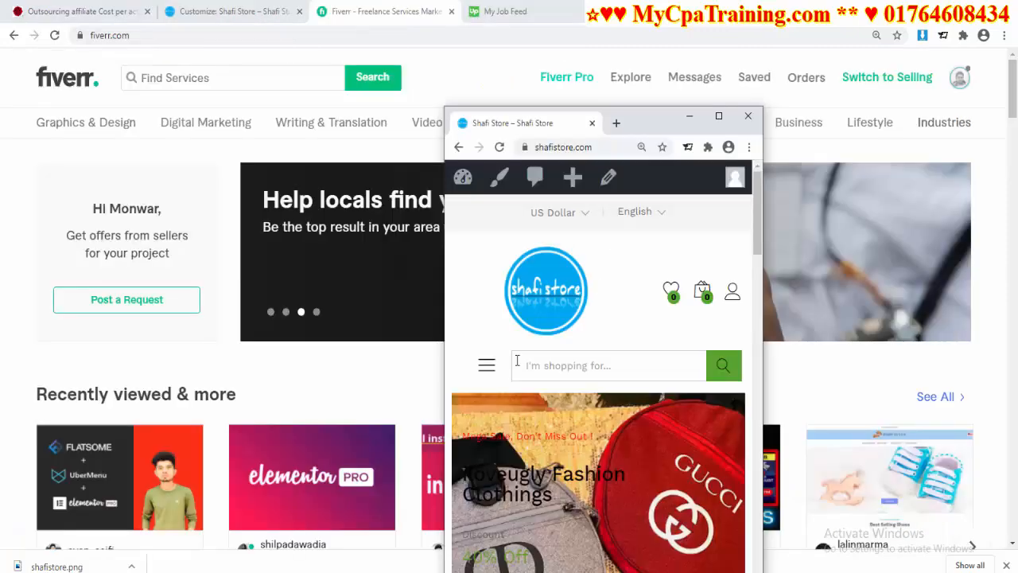
left_click(487, 366)
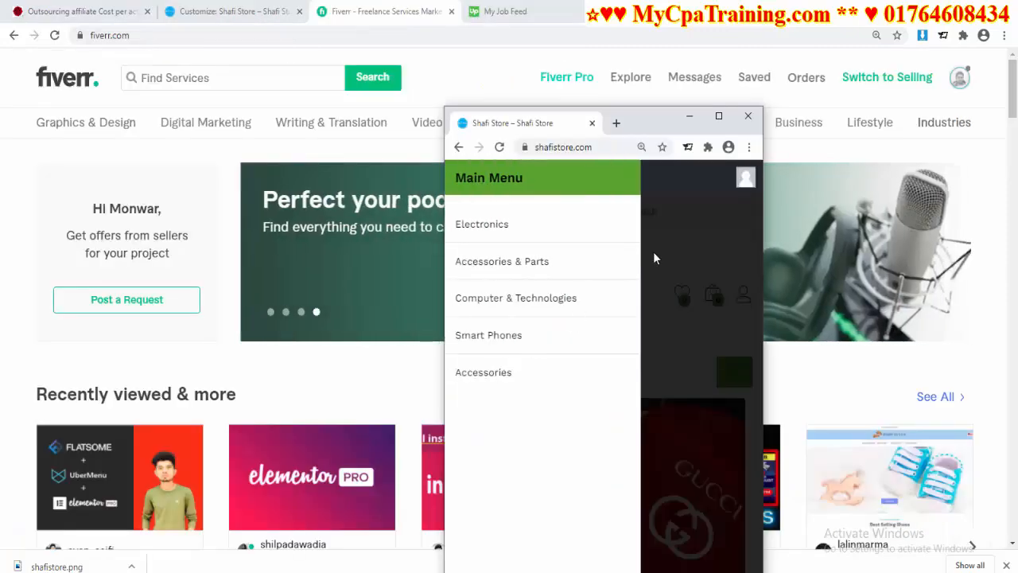
left_click(694, 250)
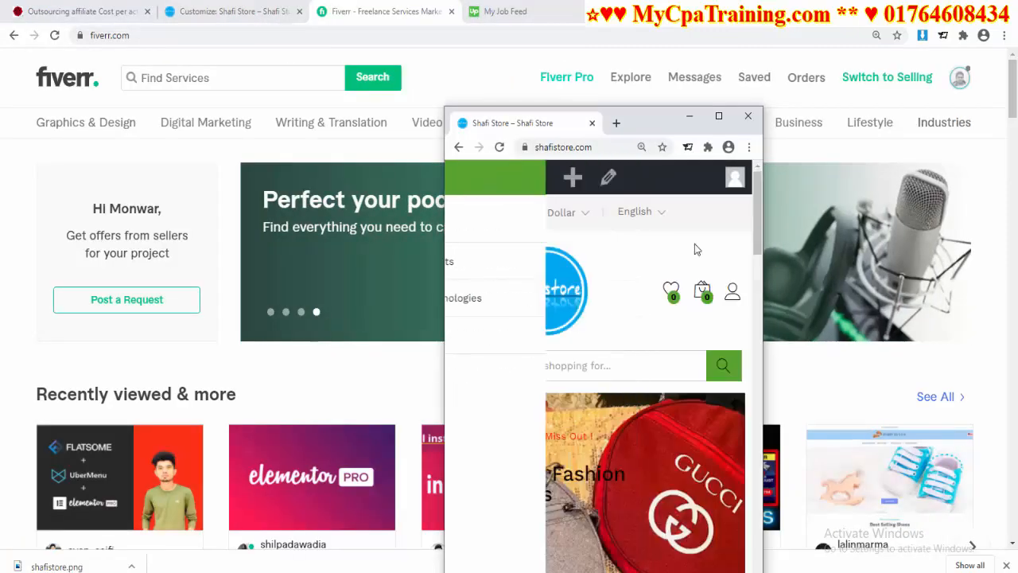
left_click_drag(656, 121, 655, 63)
left_click(237, 12)
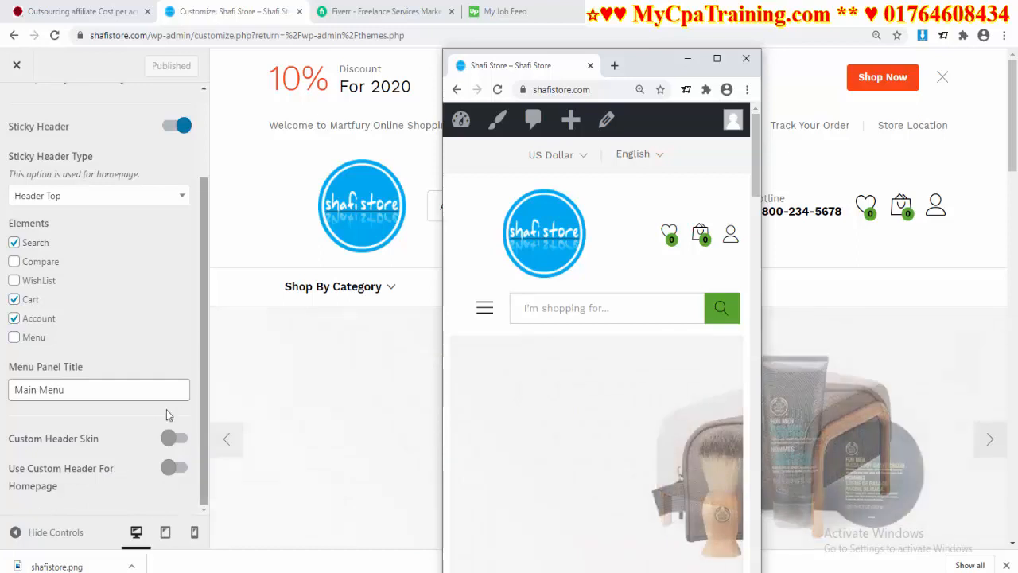
left_click(98, 389)
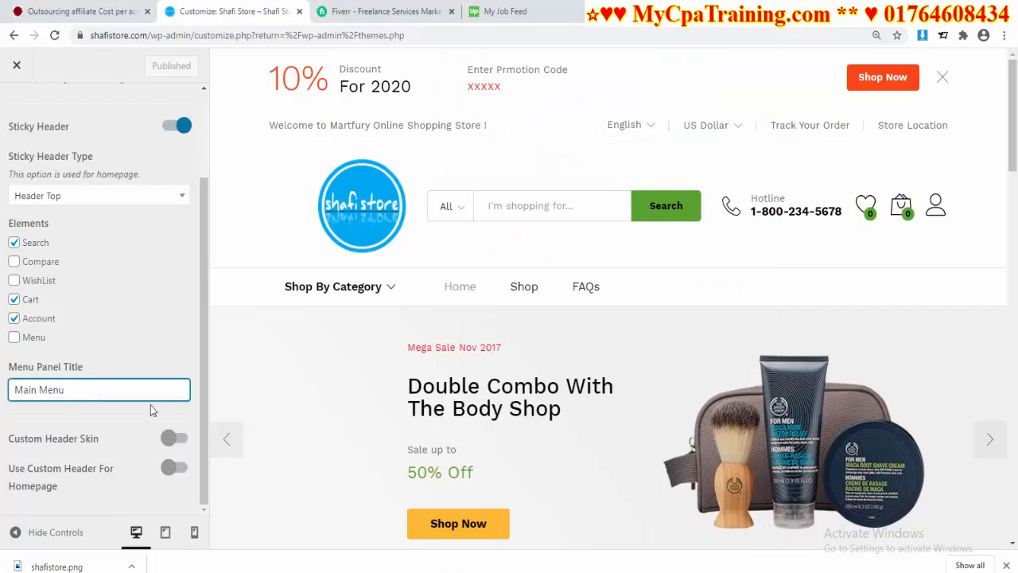
mouse_move(485, 571)
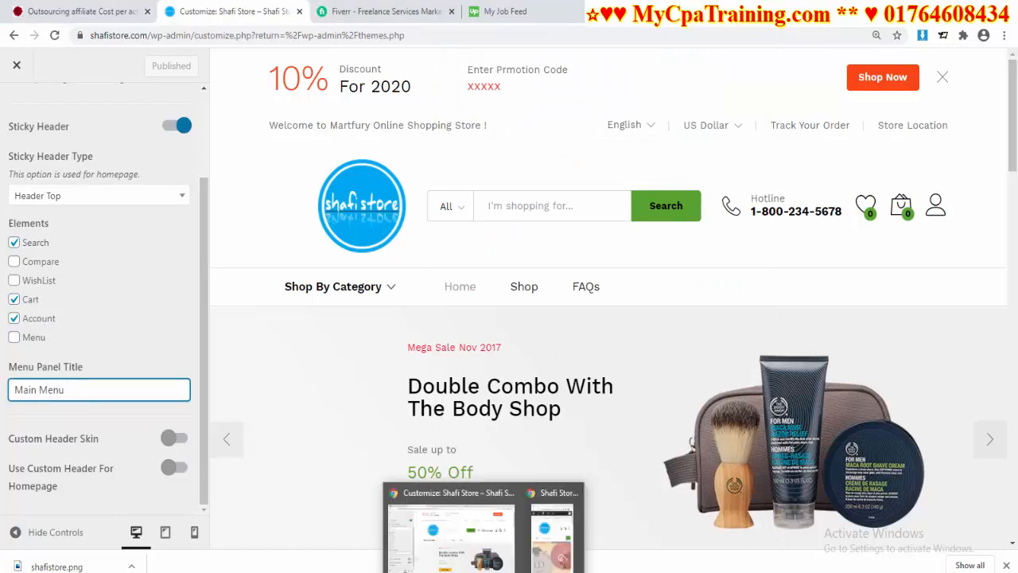
left_click(549, 527)
scroll(24, 127, "up", 2)
Review the mobile Navigation elements and the mobile Product Catalog toolbar and filter options
left_click(21, 121)
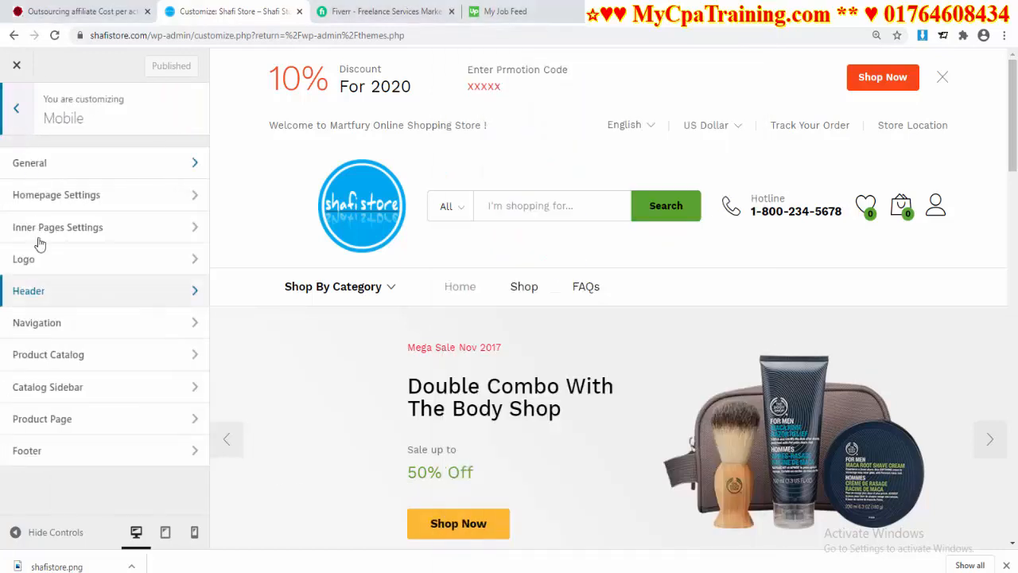
left_click(100, 328)
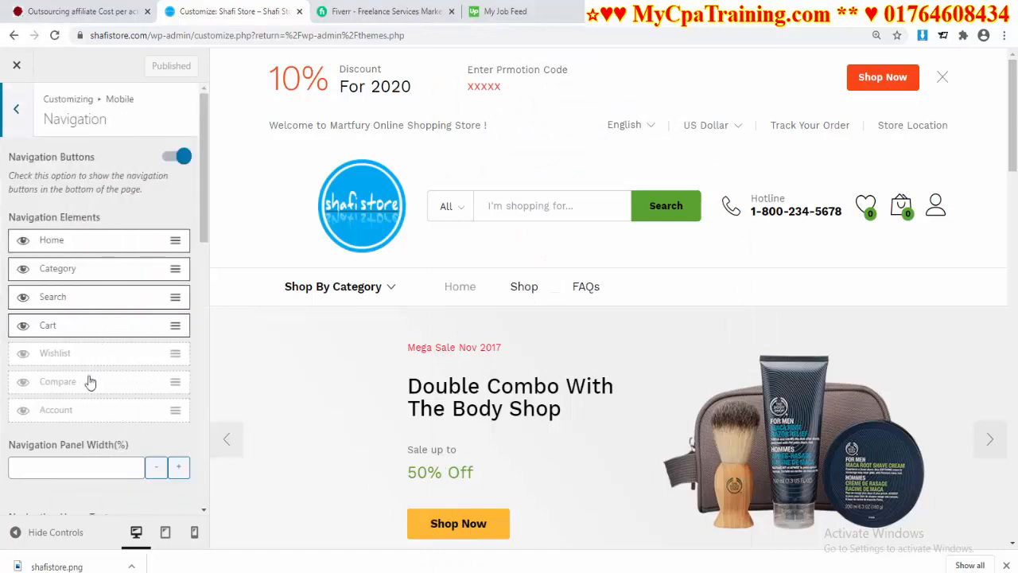
key("Escape")
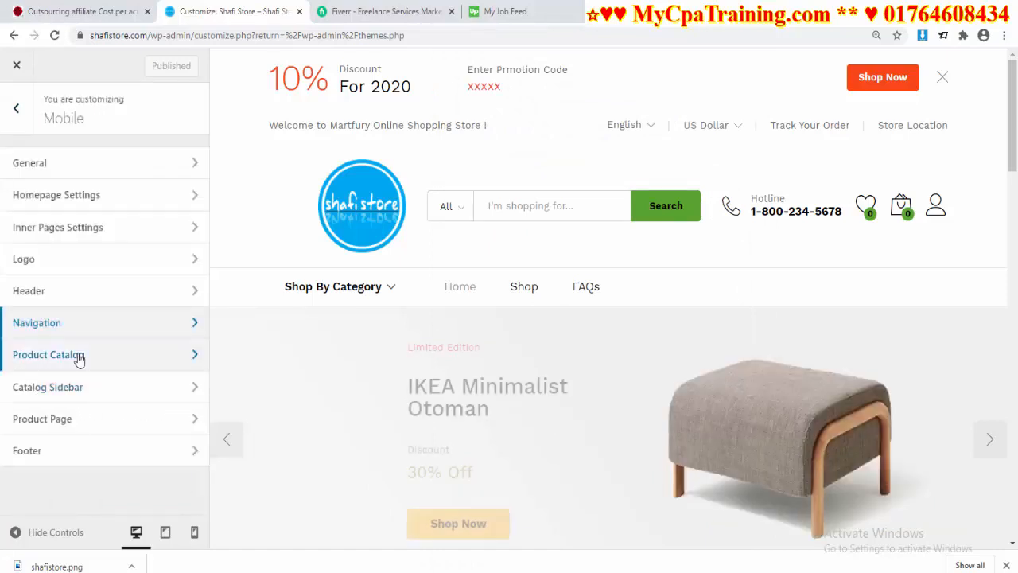
left_click(79, 358)
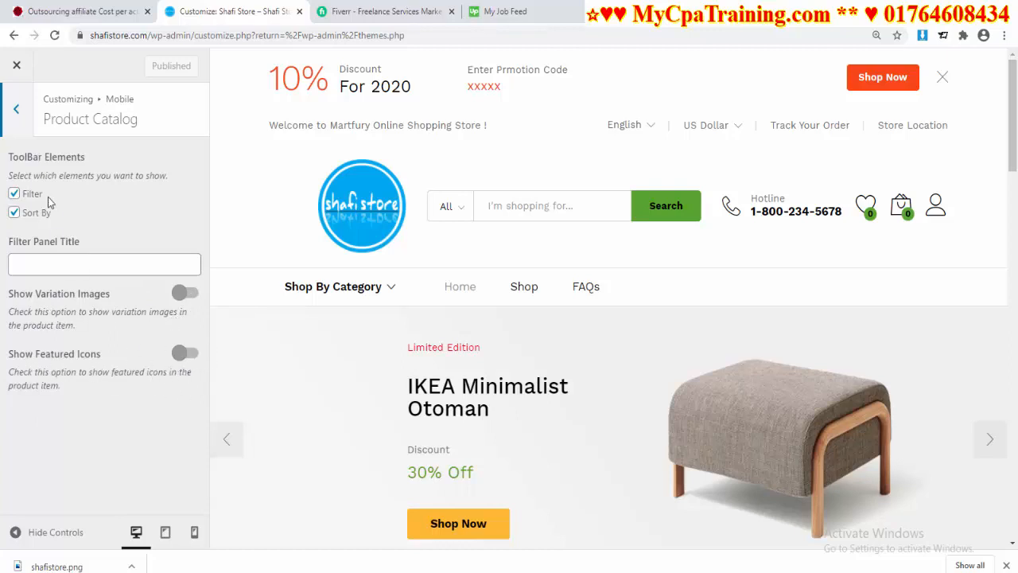
left_click(10, 116)
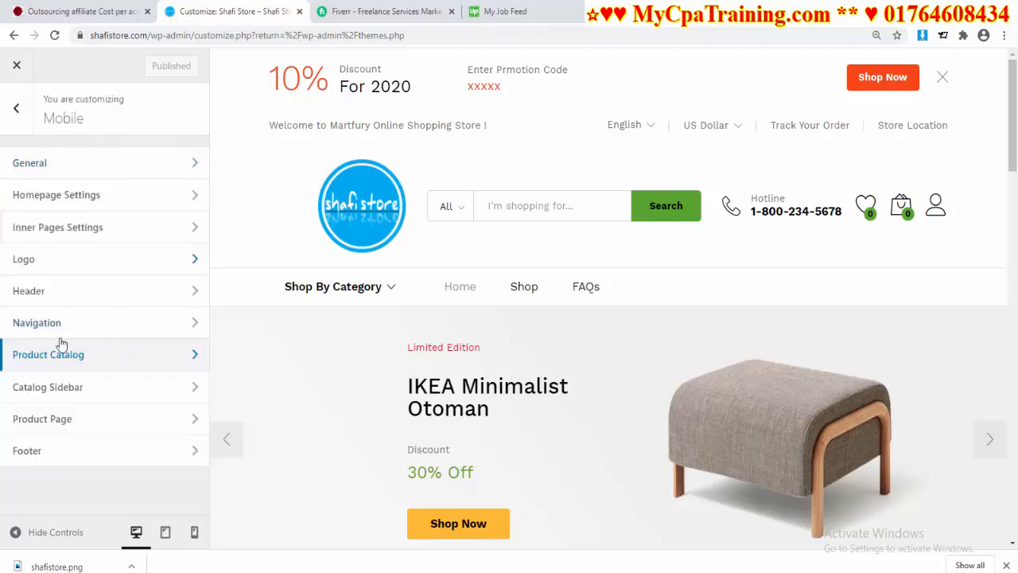
Review the mobile Catalog Sidebar settings, including the Filter Products Status choices
left_click(72, 387)
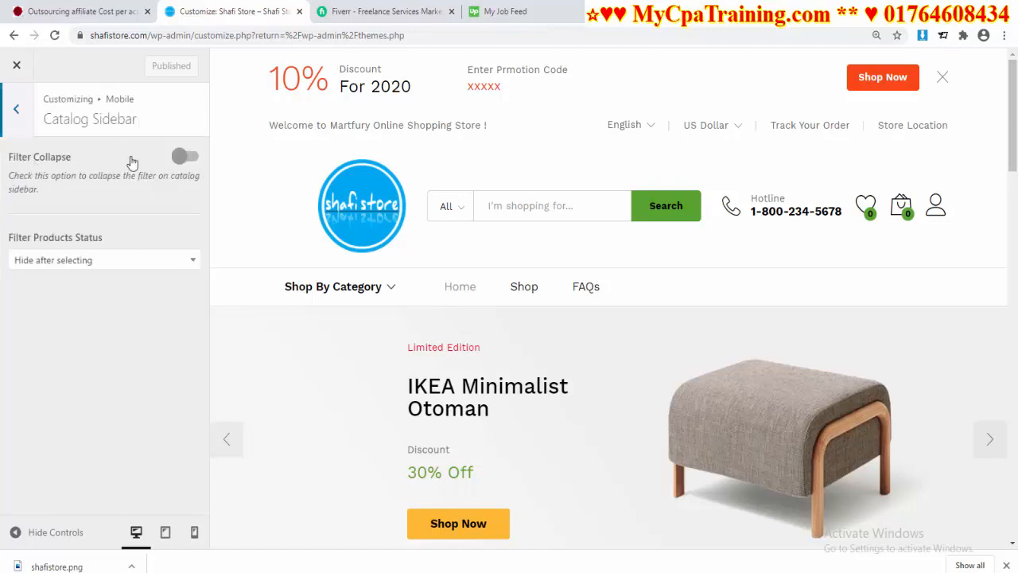
left_click(185, 268)
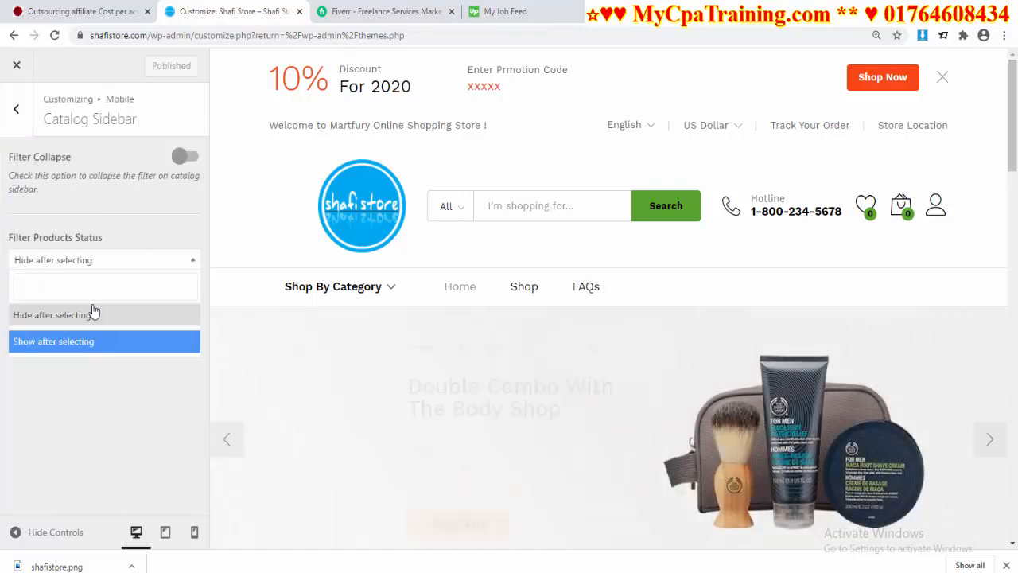
left_click(38, 469)
left_click(16, 108)
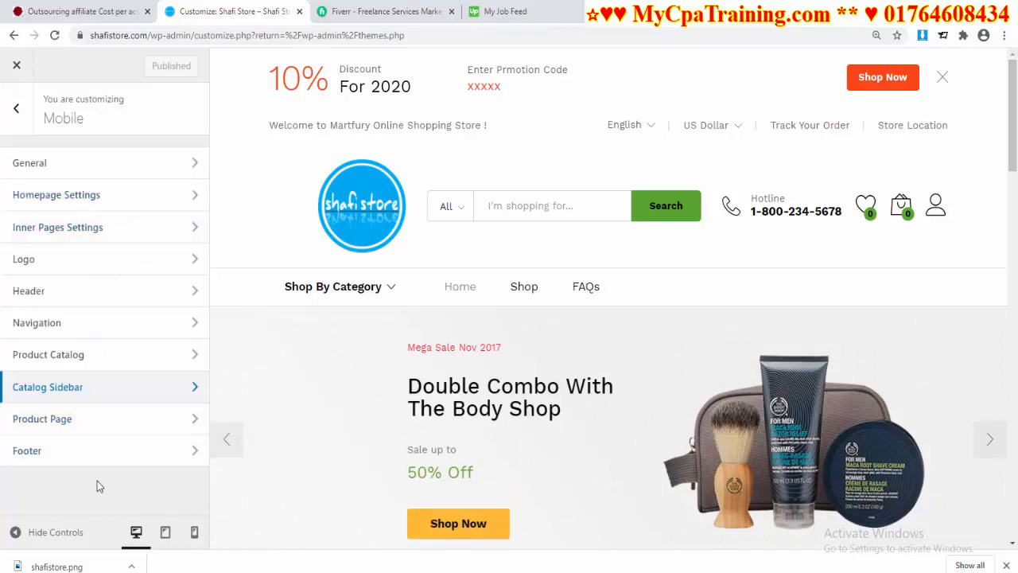
Review the mobile Product Page options and open the mobile Footer settings
left_click(78, 424)
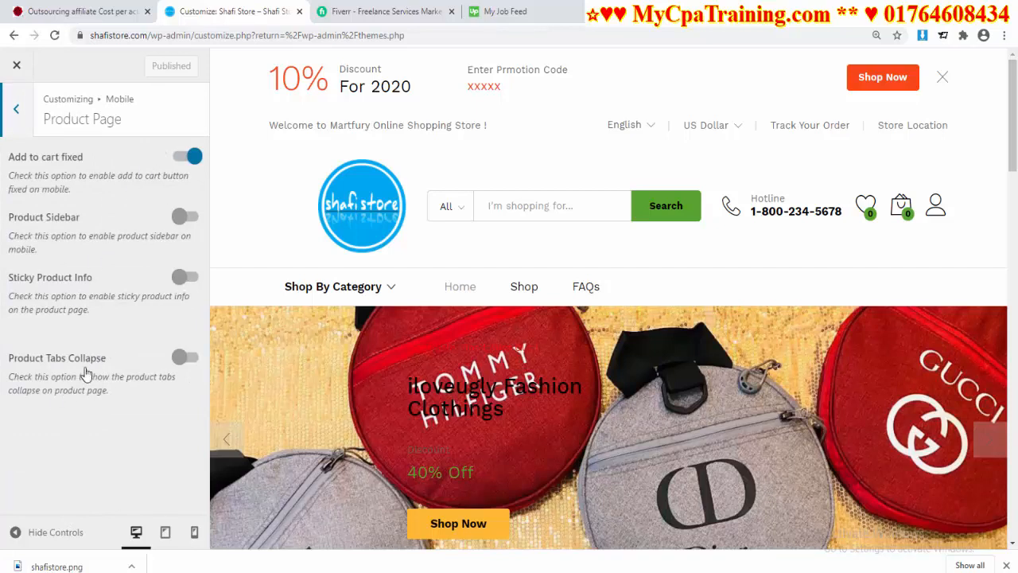
key("Escape")
left_click(72, 451)
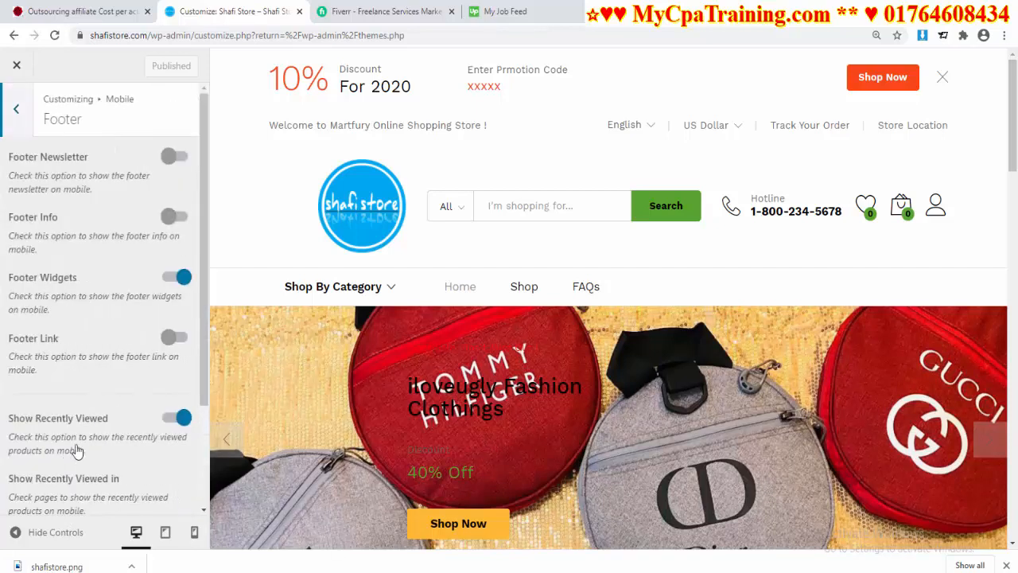
Compare the mobile Footer toggles and recently viewed page options with the footer on the detached store page
scroll(105, 364, "down", 2)
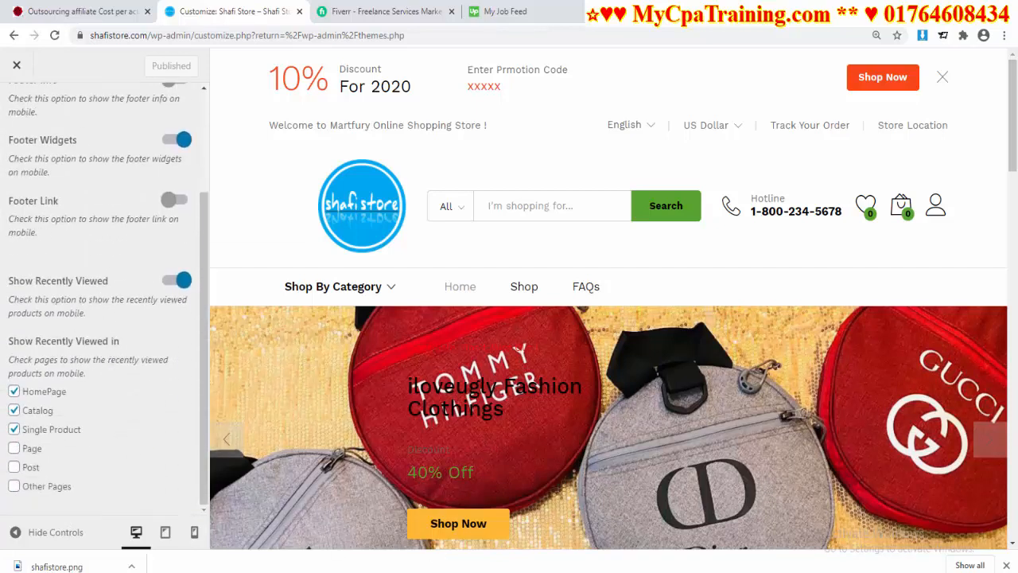
mouse_move(485, 572)
left_click(548, 562)
scroll(662, 407, "down", 10)
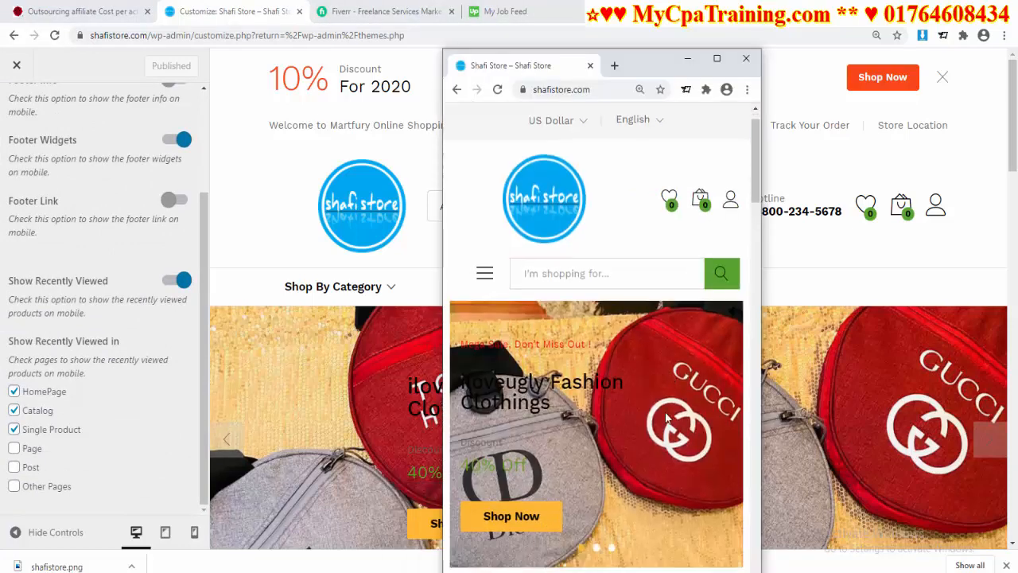
scroll(662, 407, "down", 10)
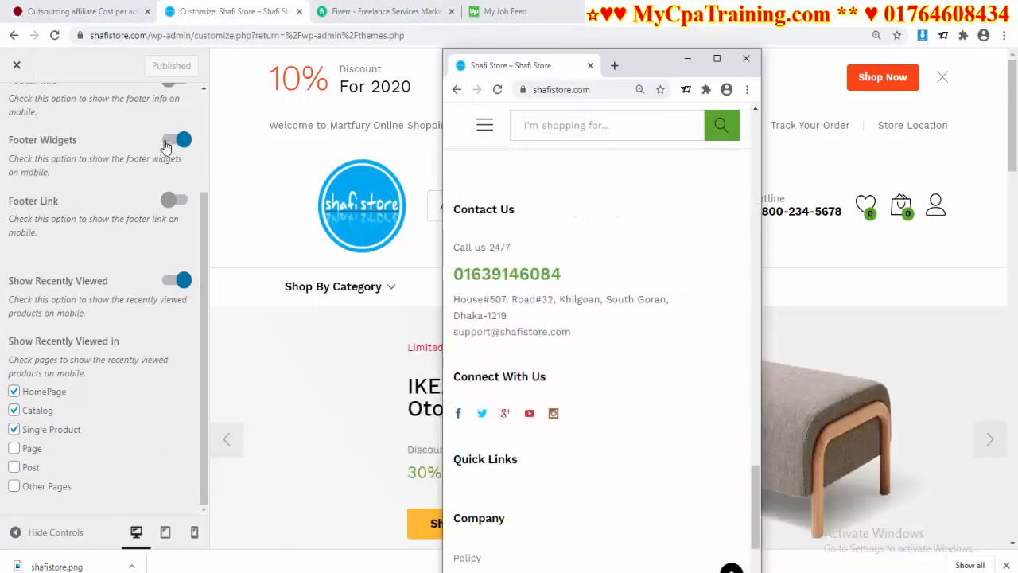
scroll(171, 184, "up", 2)
scroll(169, 193, "up", 1)
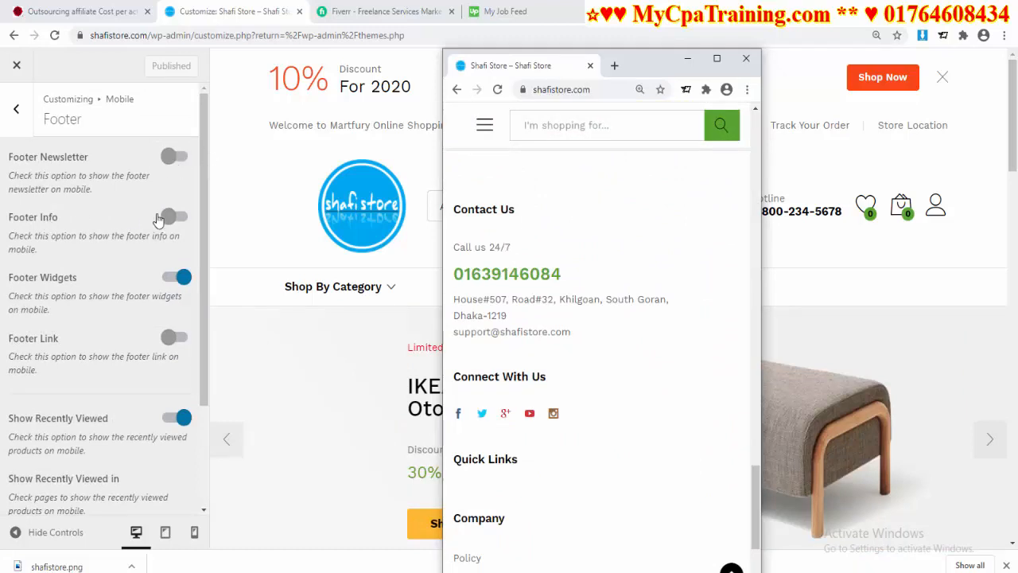
scroll(127, 330, "down", 1)
scroll(127, 327, "down", 2)
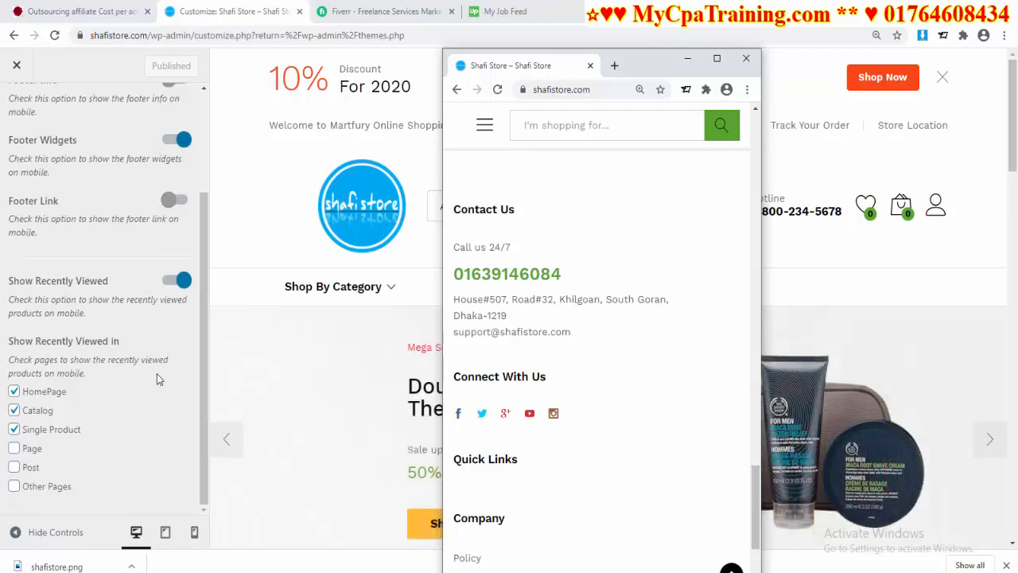
scroll(146, 163, "up", 3)
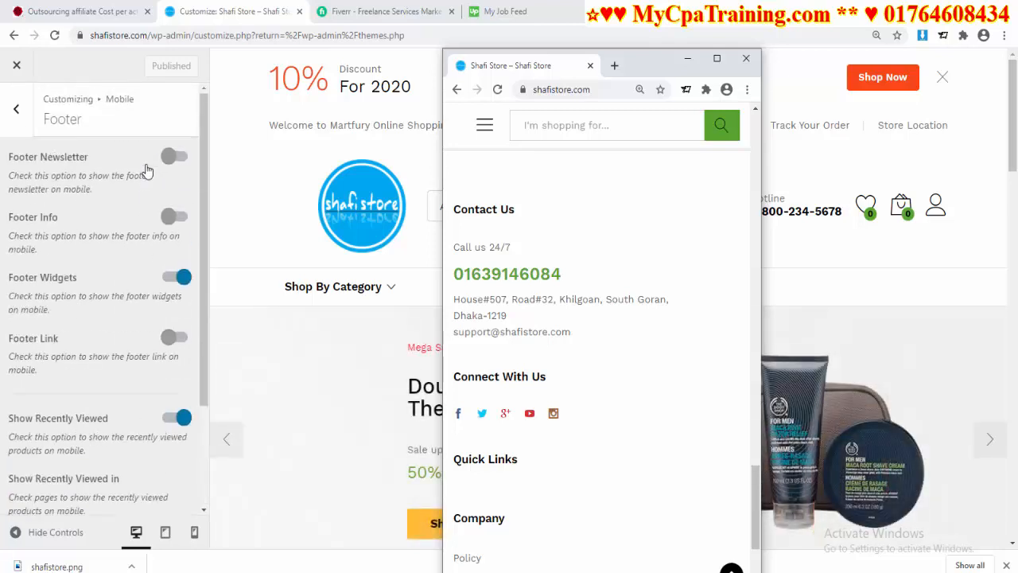
left_click(19, 109)
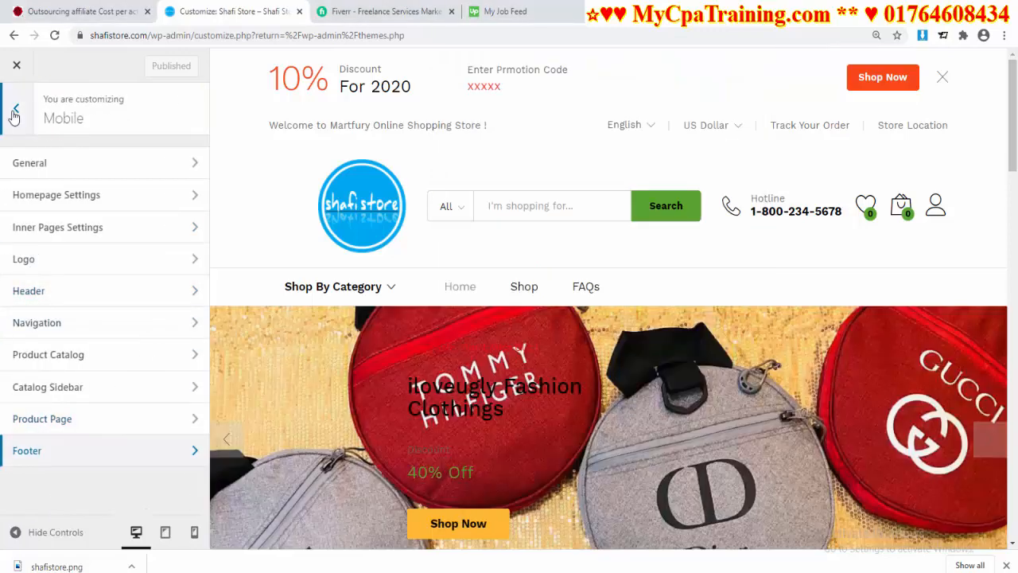
left_click(15, 113)
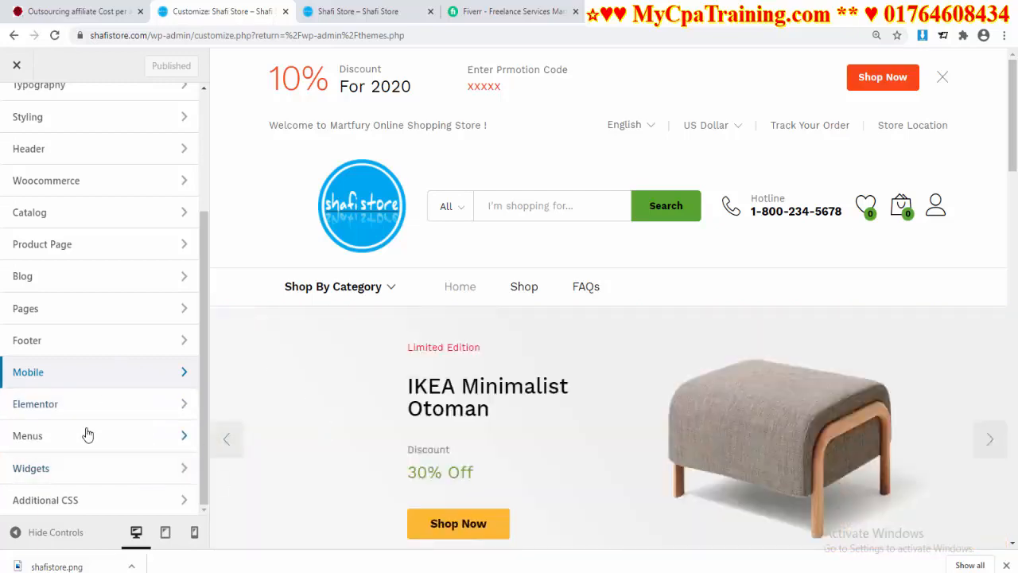
Review the Elementor Remove Default Columns Space option and the theme's list of menus
left_click(124, 411)
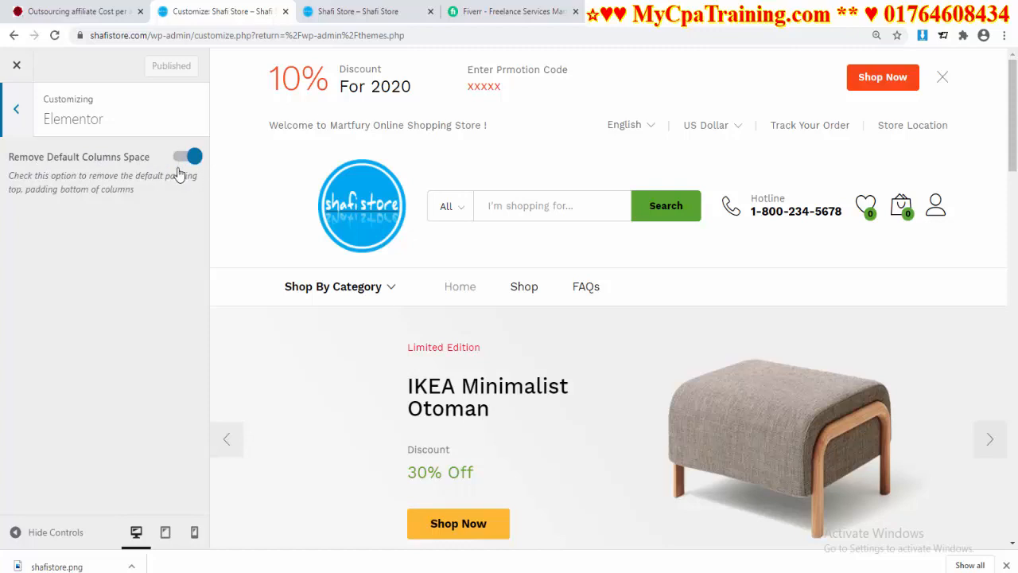
key("Escape")
left_click(119, 440)
scroll(128, 370, "down", 2)
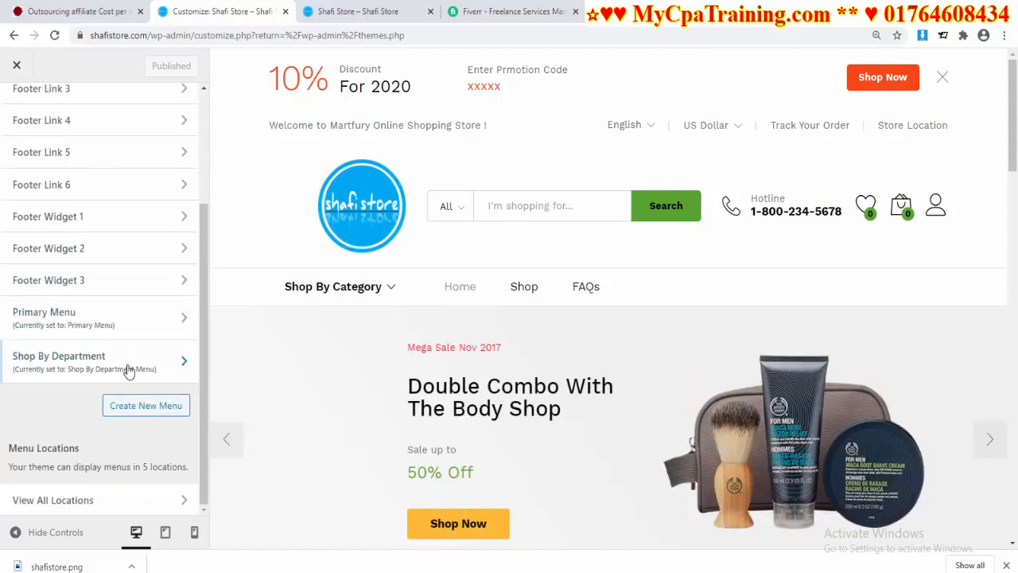
scroll(127, 370, "up", 2)
scroll(128, 371, "down", 2)
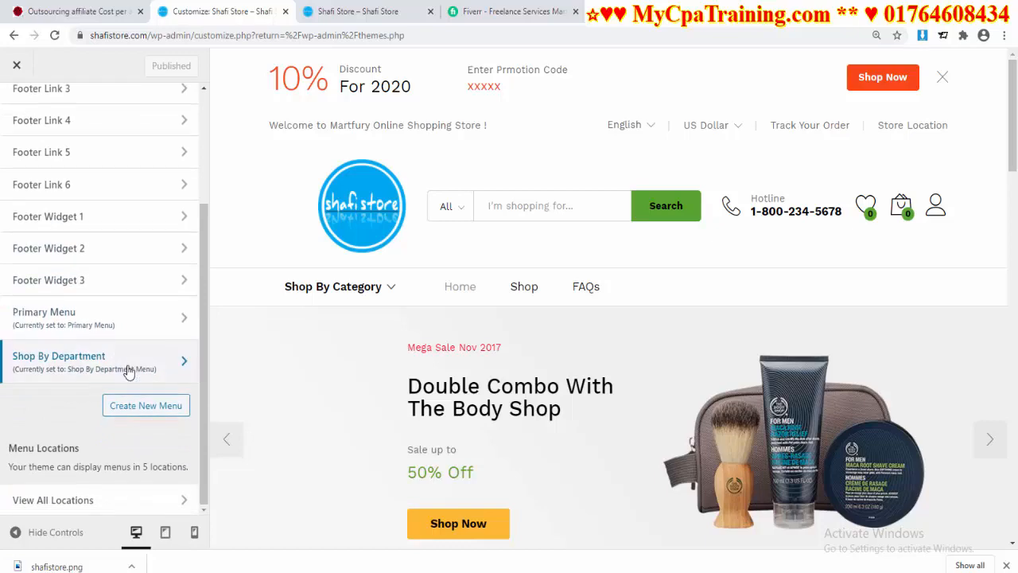
key("Escape")
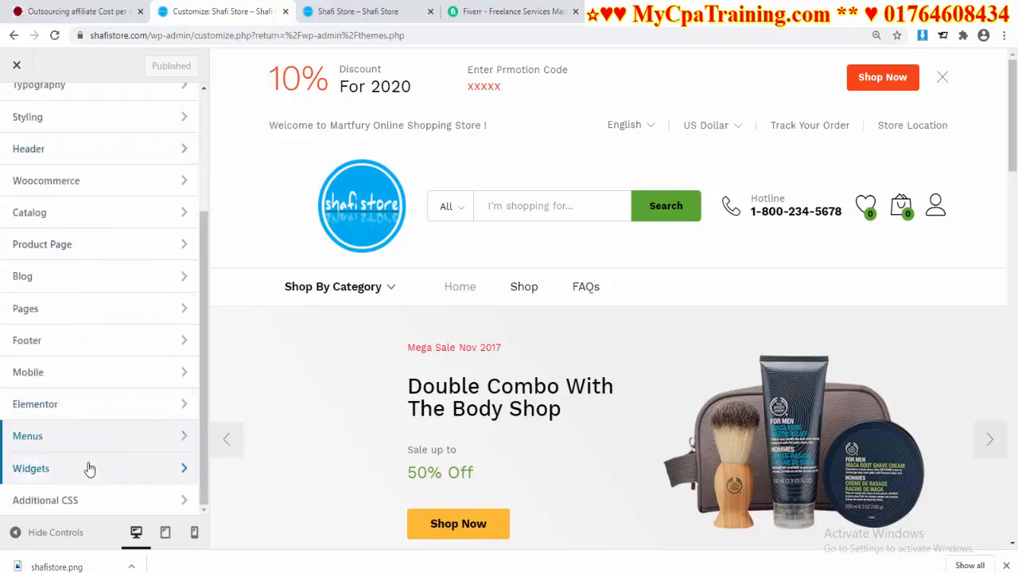
Review the Widgets areas and inspect the second Custom HTML widget in Topbar on Mobile
left_click(90, 469)
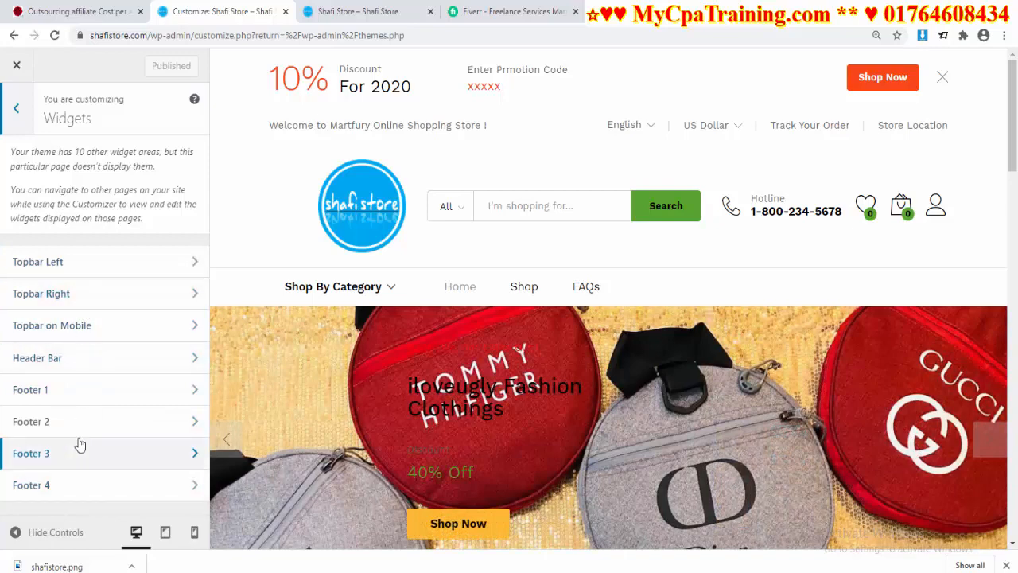
left_click(72, 326)
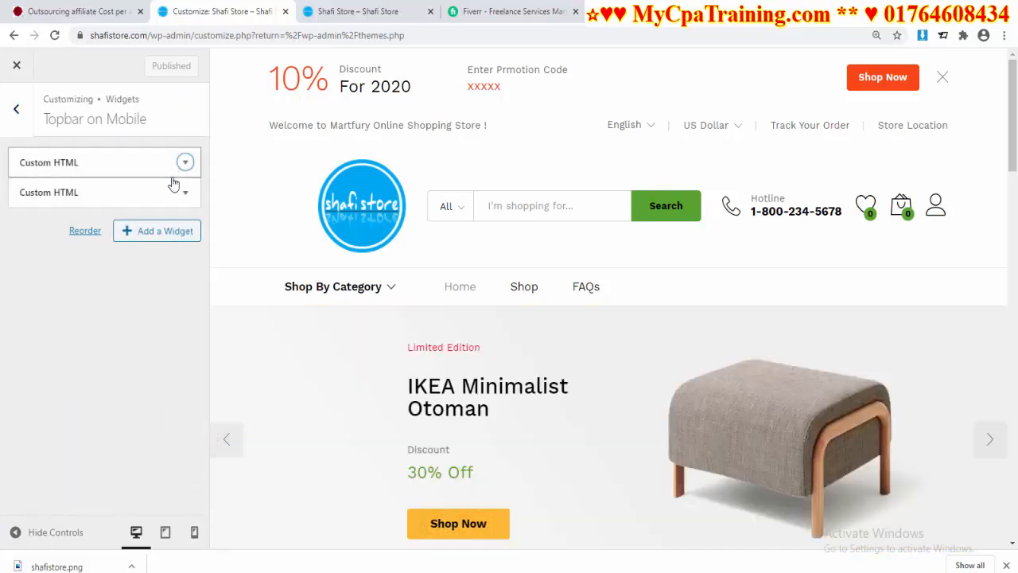
left_click(184, 192)
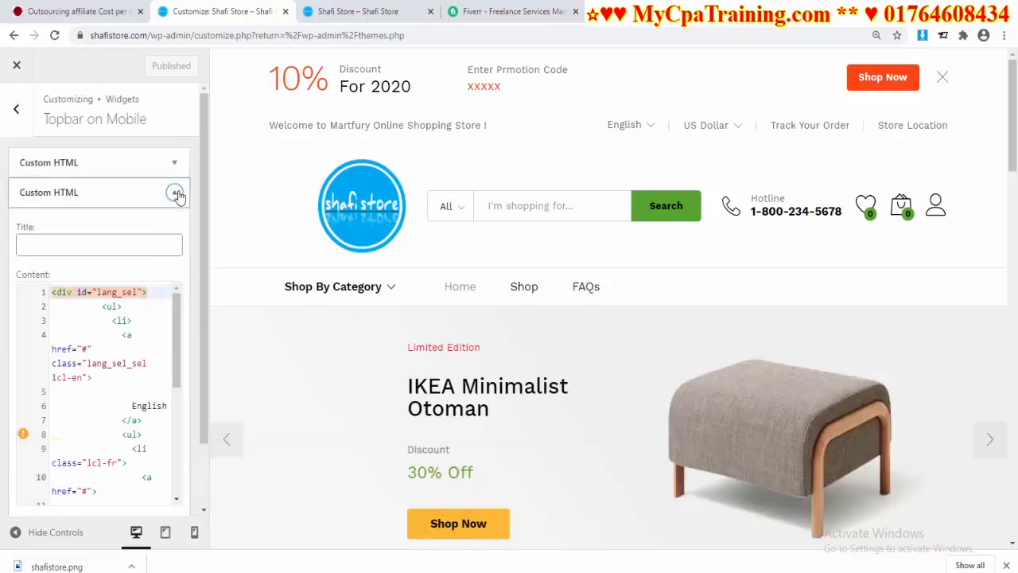
left_click(178, 195)
left_click(16, 109)
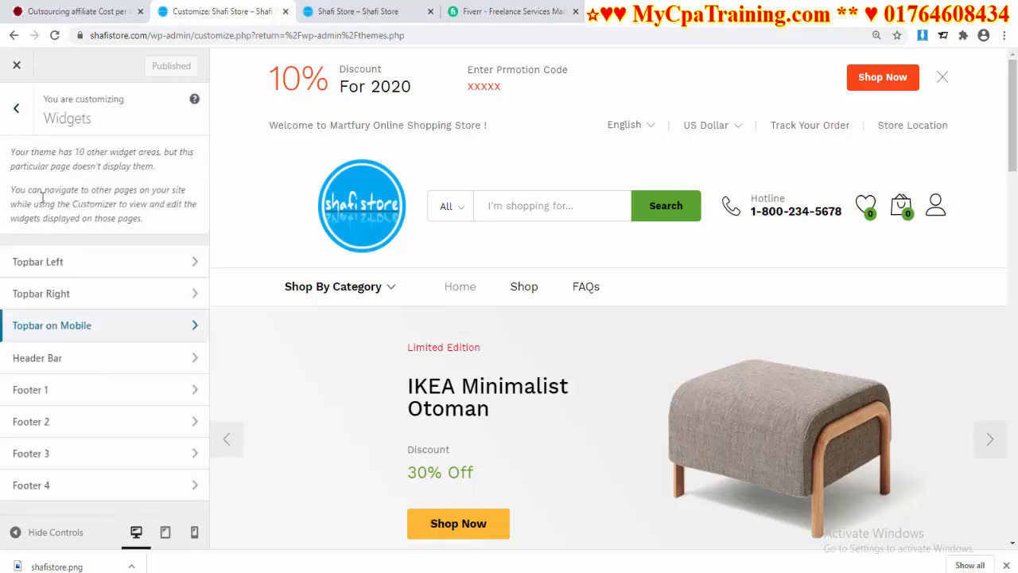
left_click(16, 109)
Examine the Additional CSS section and its code editor, and return to the main customizer list
left_click(85, 501)
scroll(84, 500, "down", 3)
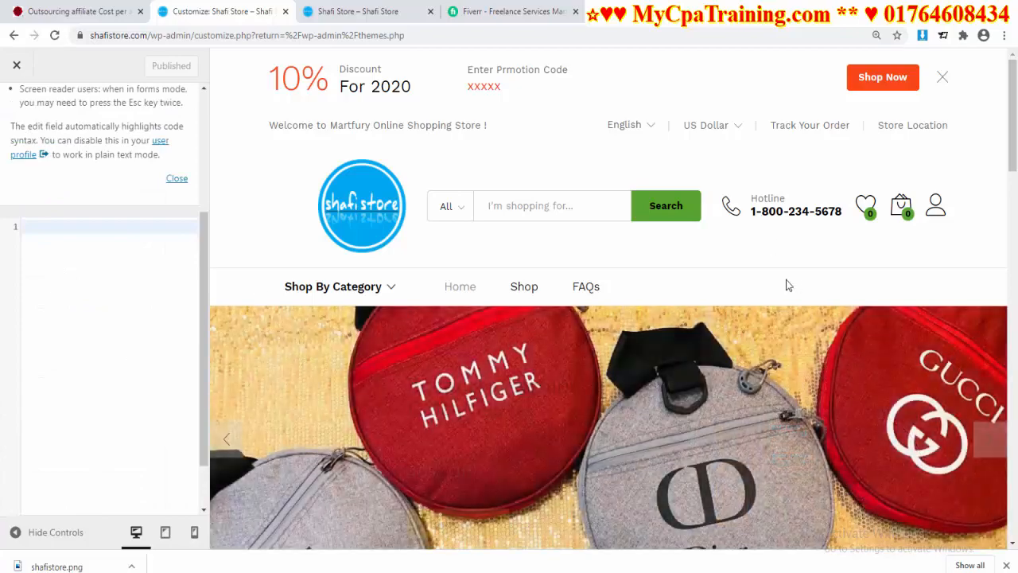
scroll(786, 286, "down", 6)
scroll(694, 342, "up", 7)
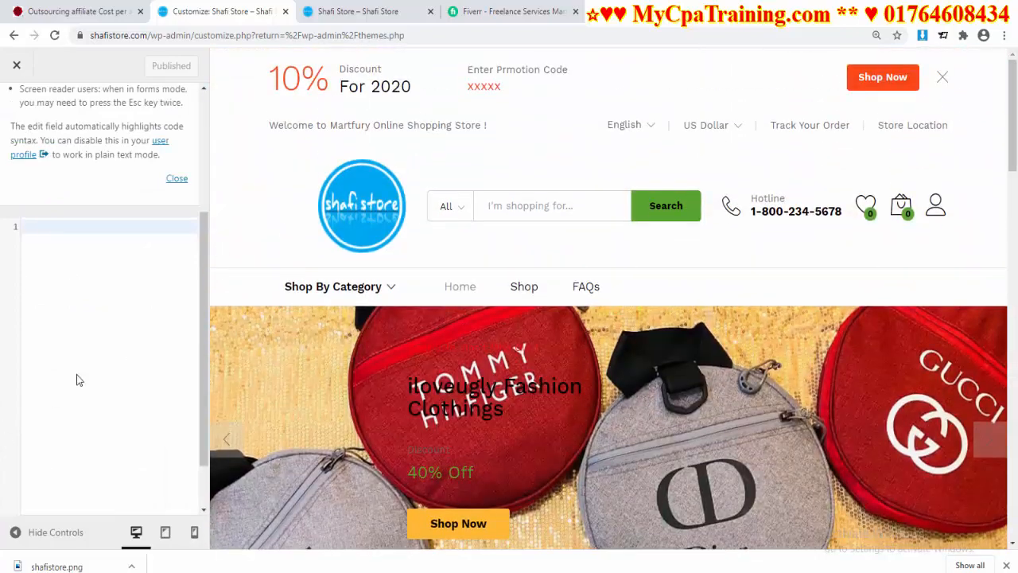
scroll(39, 87, "up", 5)
left_click(17, 160)
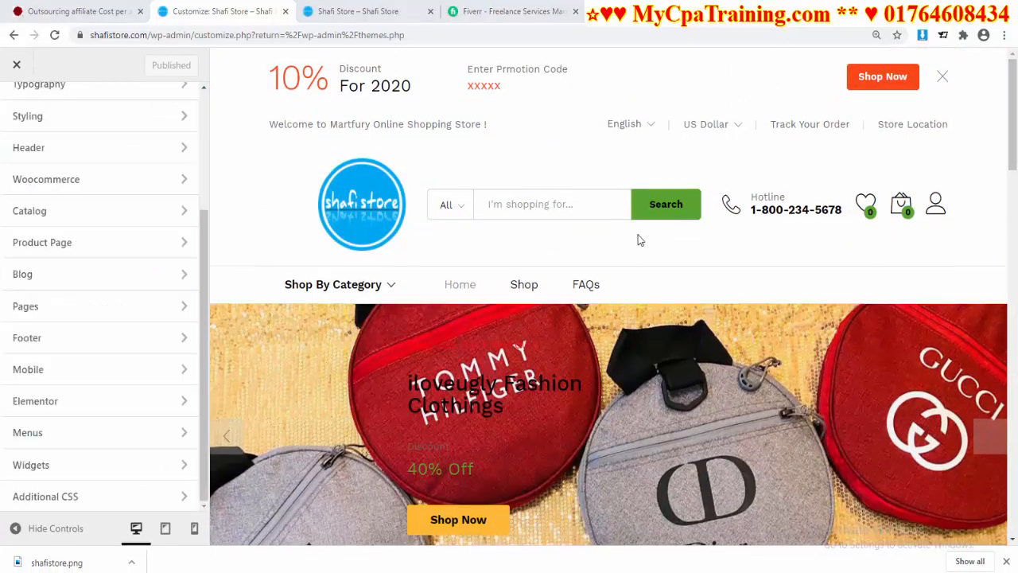
scroll(204, 314, "up", 3)
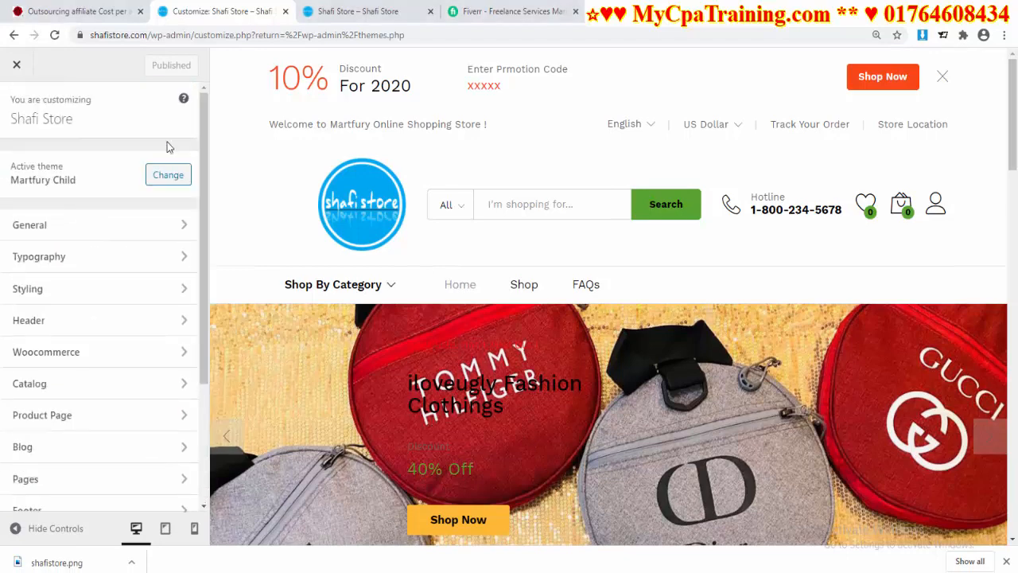
scroll(75, 302, "down", 3)
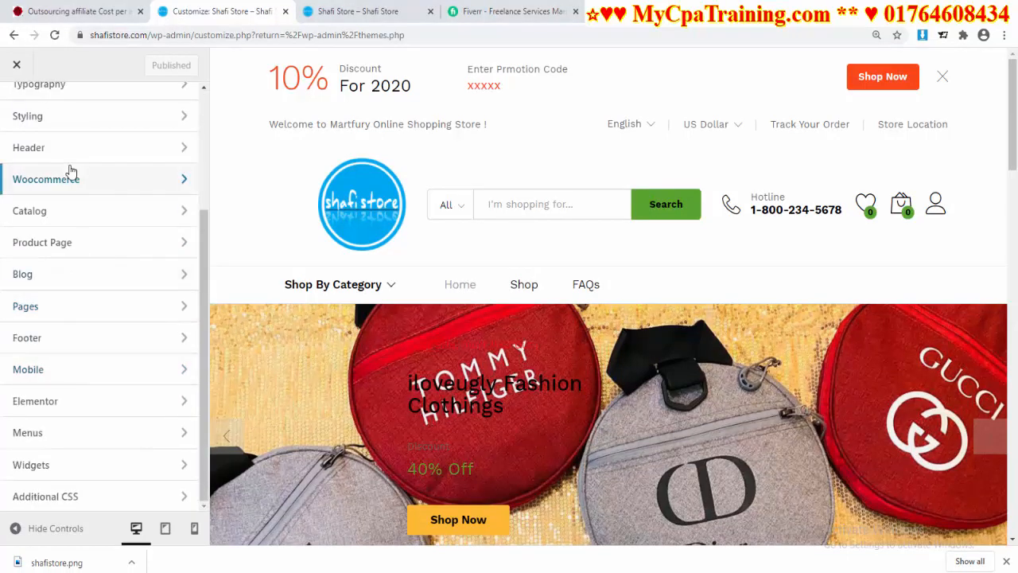
scroll(87, 458, "up", 3)
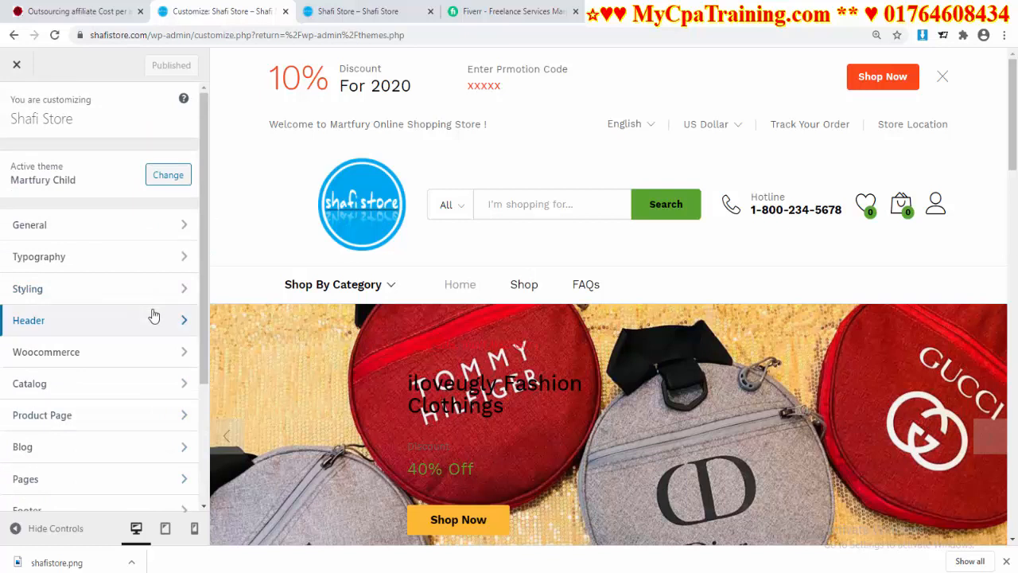
scroll(154, 318, "down", 3)
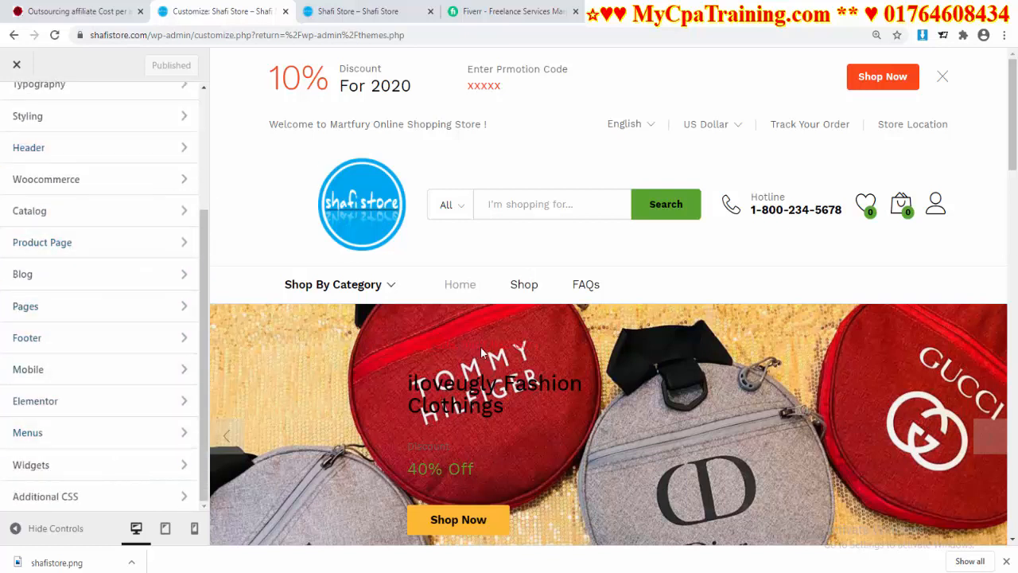
Switch to the MyCpaTraining website and browse the slides in its homepage slider
left_click(78, 12)
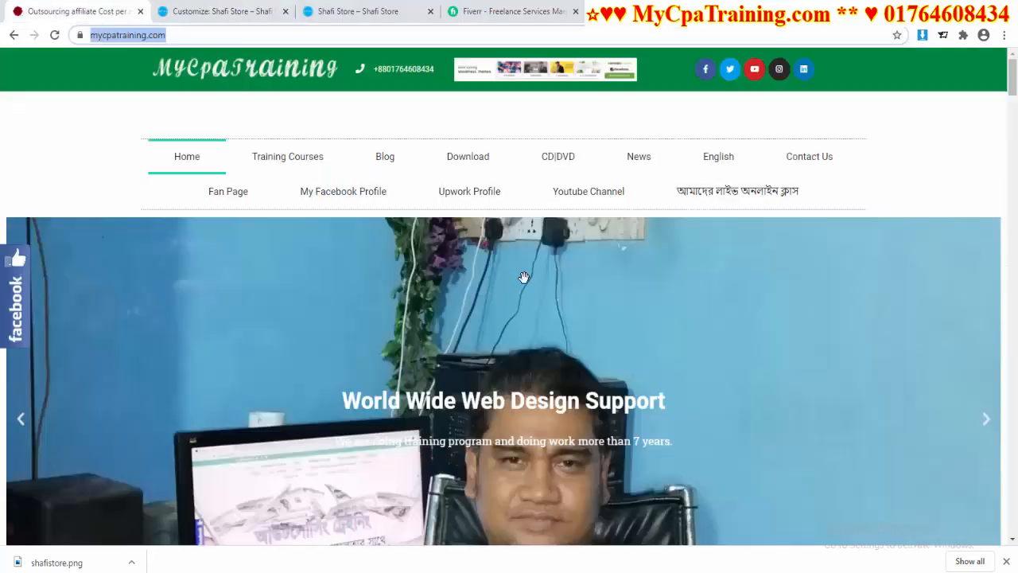
scroll(517, 299, "down", 2)
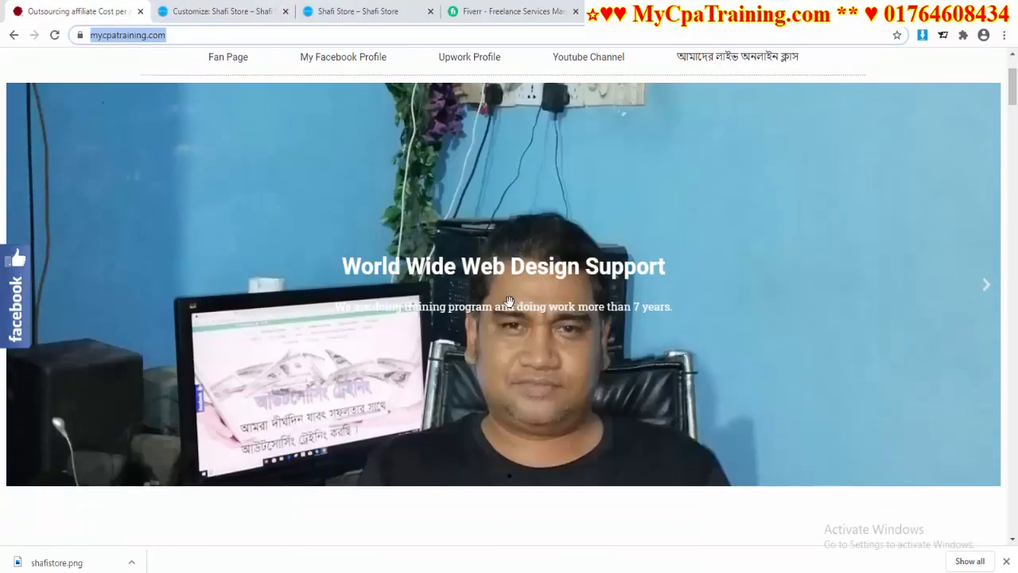
left_click(986, 286)
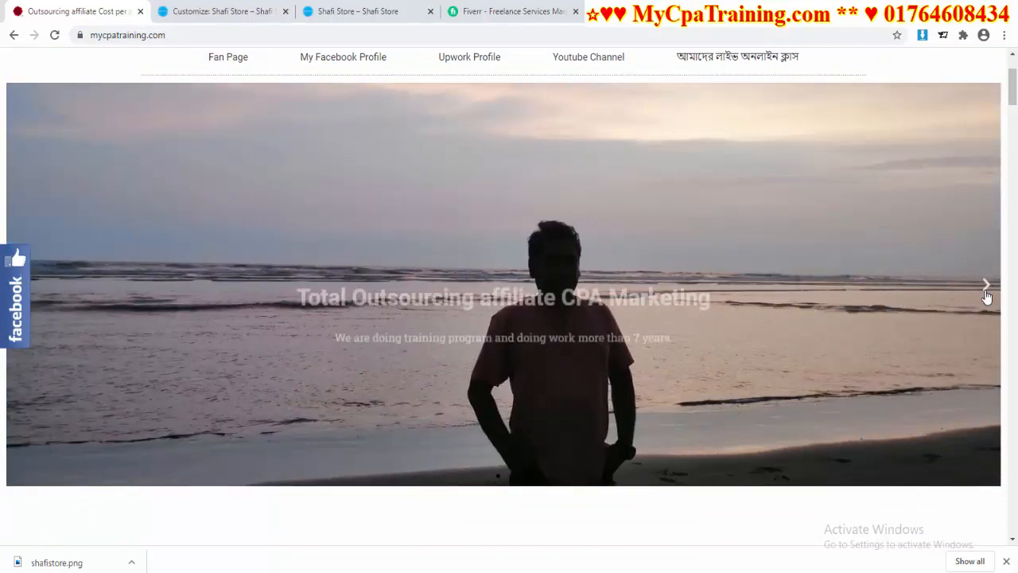
left_click(987, 288)
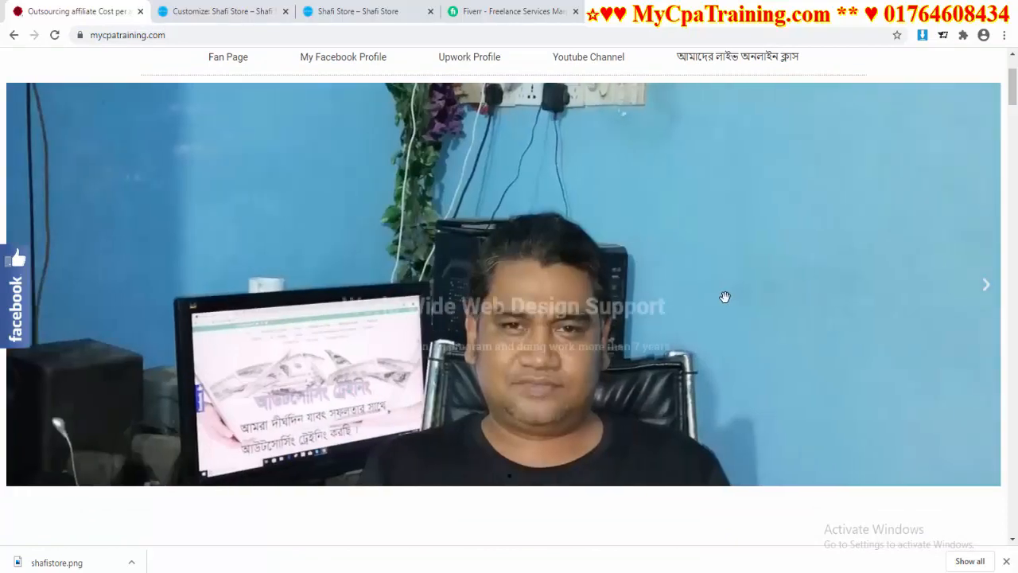